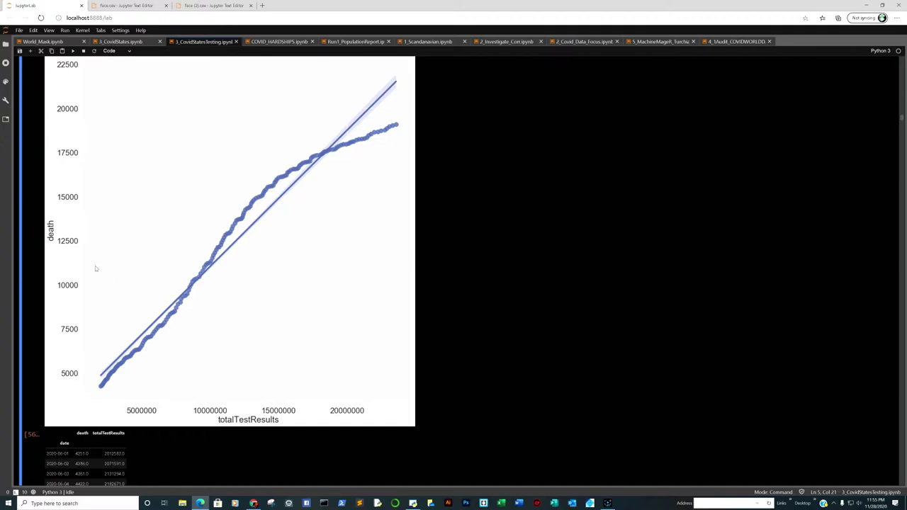
Examine the regression plot of death against totalTestResults, its data table and the correlation cell below
scroll(105, 202, "up", 1)
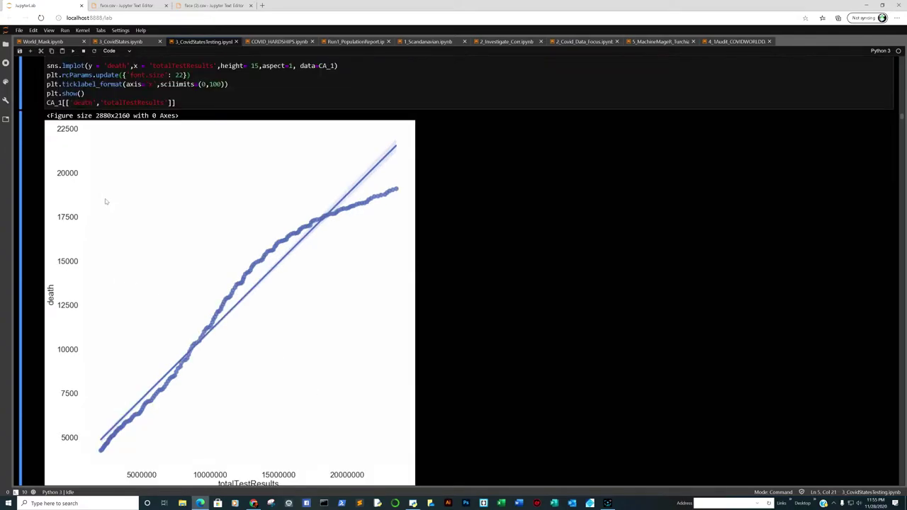
scroll(106, 191, "down", 1)
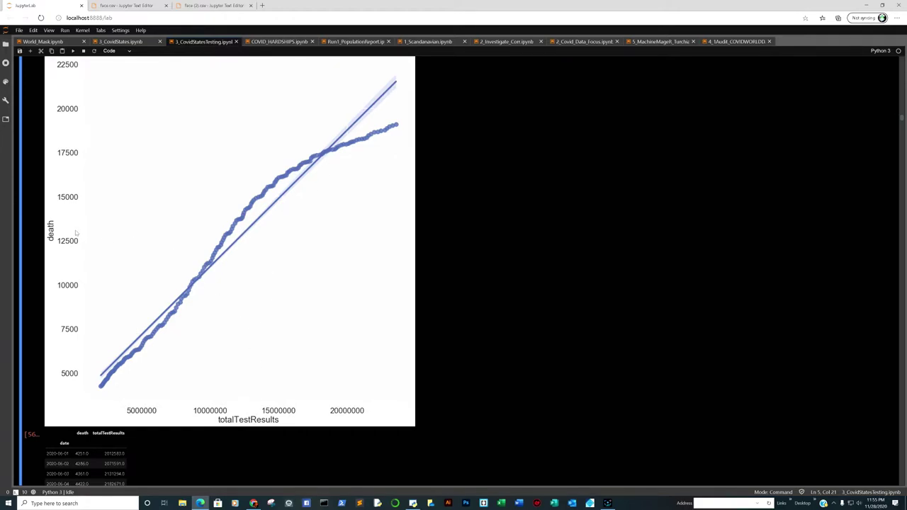
scroll(76, 233, "down", 5)
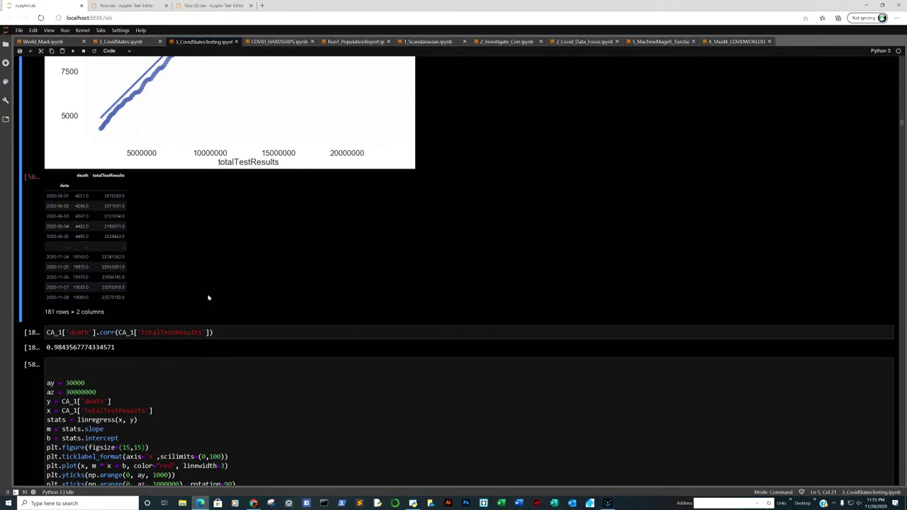
scroll(325, 285, "up", 5)
scroll(325, 283, "up", 3)
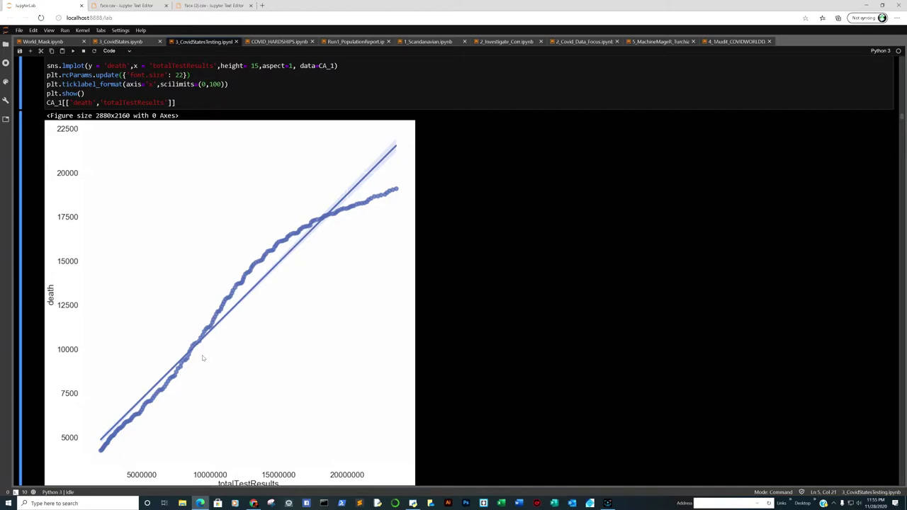
scroll(202, 358, "down", 2)
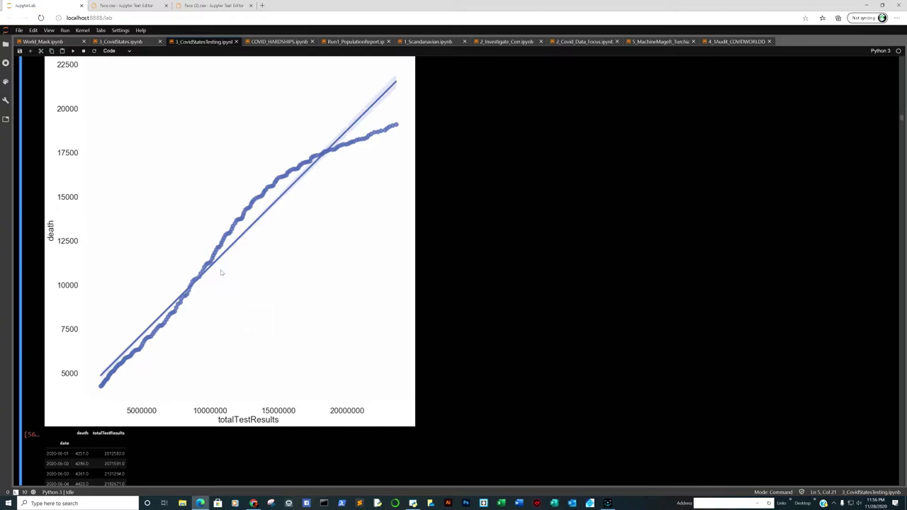
Examine the CA_1 pair plot's regression panels and histograms, from the first row down to the last
scroll(223, 268, "up", 1)
scroll(223, 268, "up", 6)
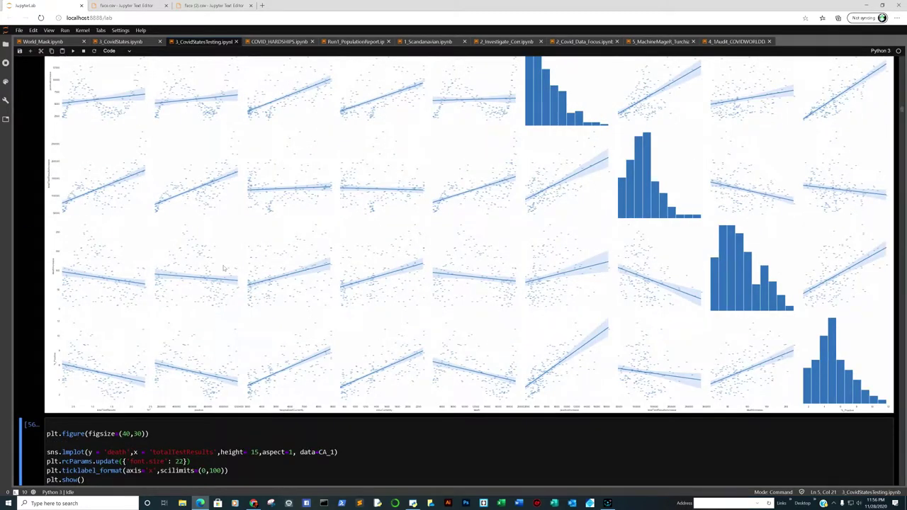
scroll(226, 268, "up", 3)
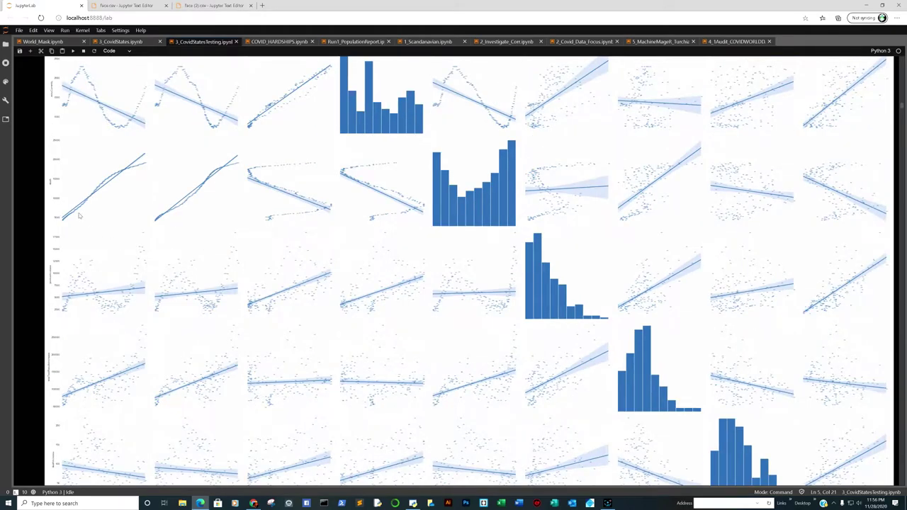
scroll(79, 217, "up", 3)
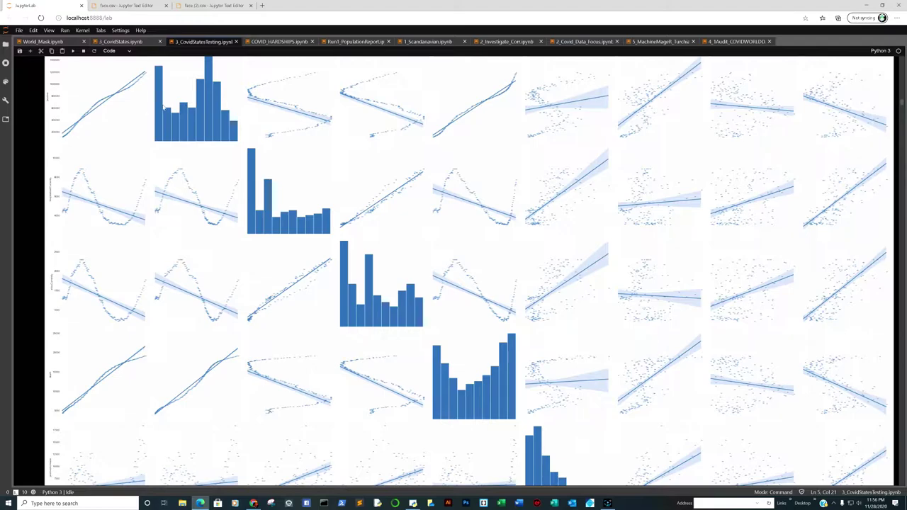
scroll(142, 145, "up", 2)
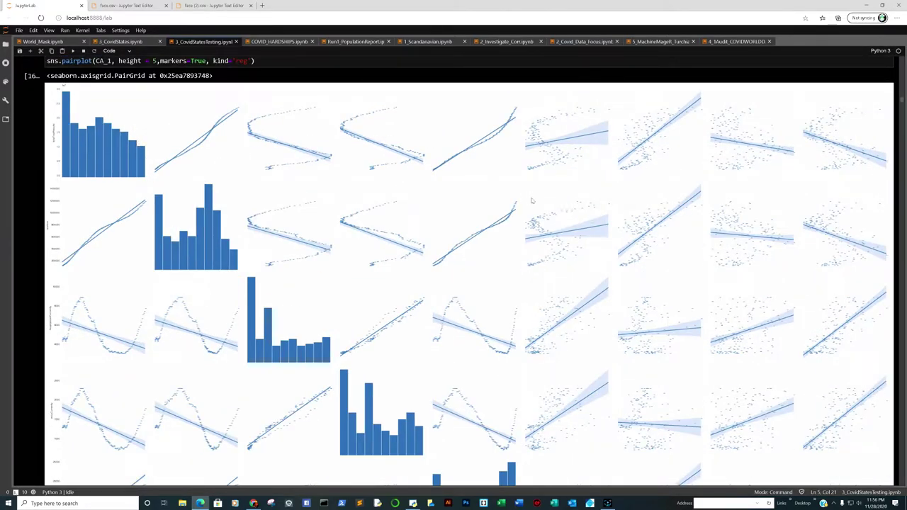
scroll(705, 224, "down", 1)
scroll(428, 191, "down", 3)
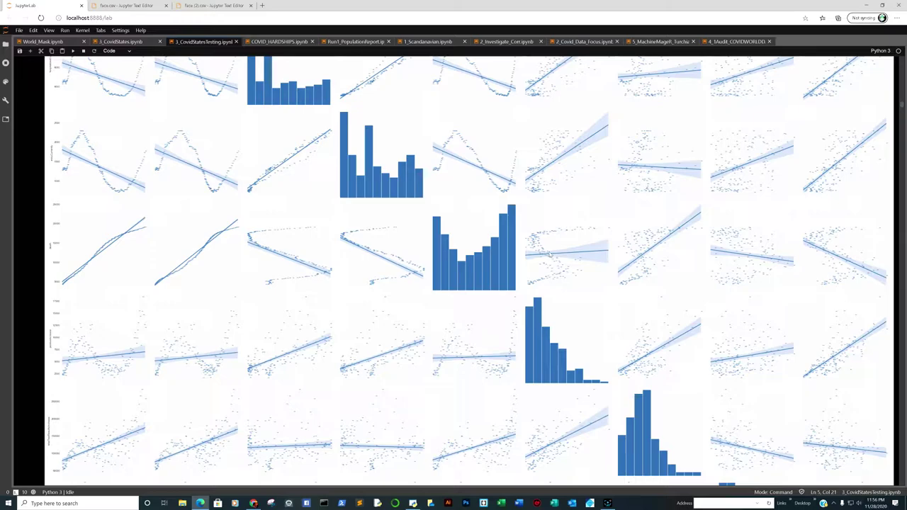
scroll(548, 255, "down", 1)
scroll(334, 272, "down", 1)
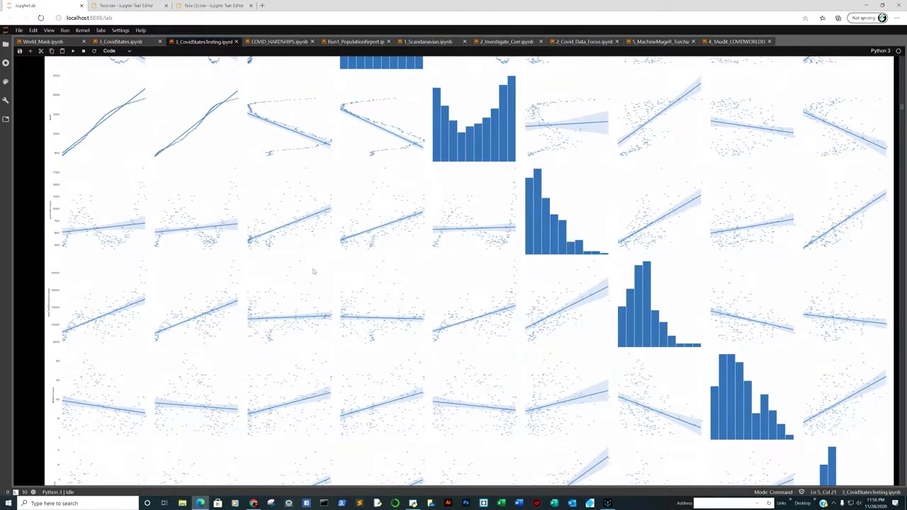
scroll(320, 271, "down", 2)
scroll(319, 256, "down", 2)
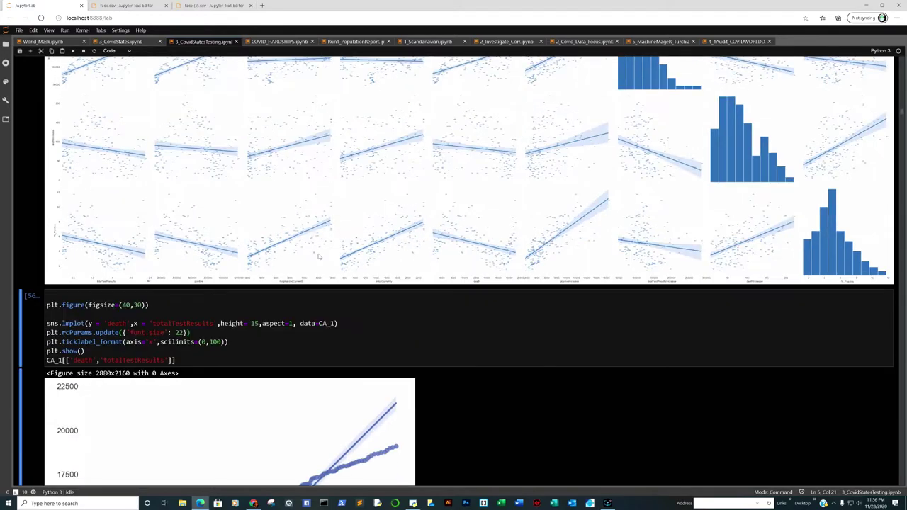
Review the lmplot cell code for death against totalTestResults together with its regression chart
scroll(332, 242, "down", 2)
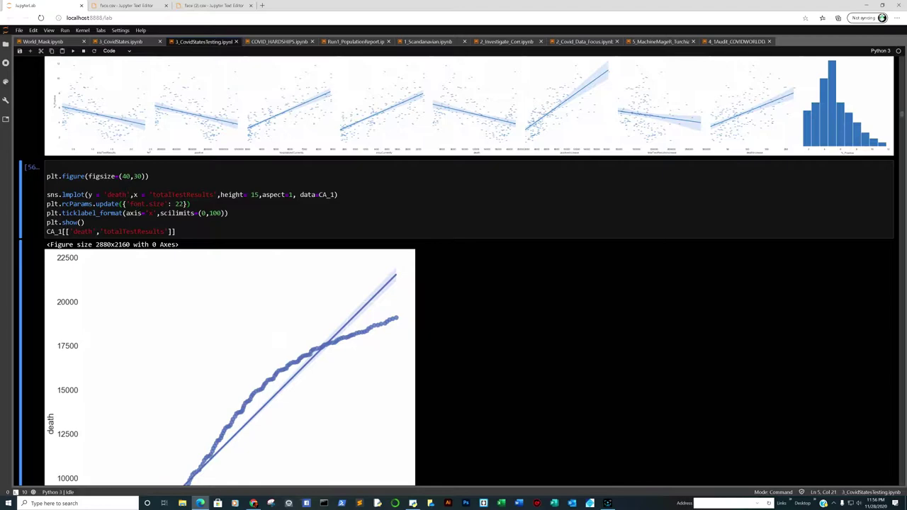
left_click(188, 233)
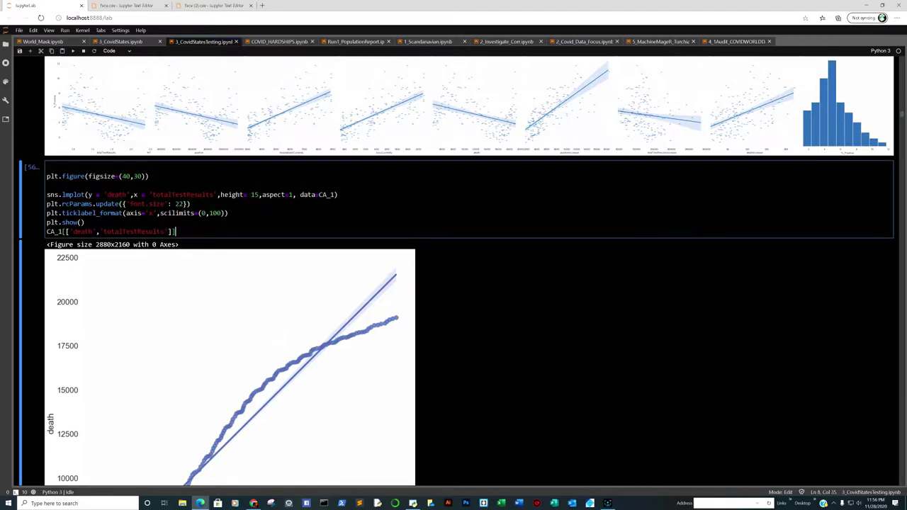
scroll(468, 270, "down", 1)
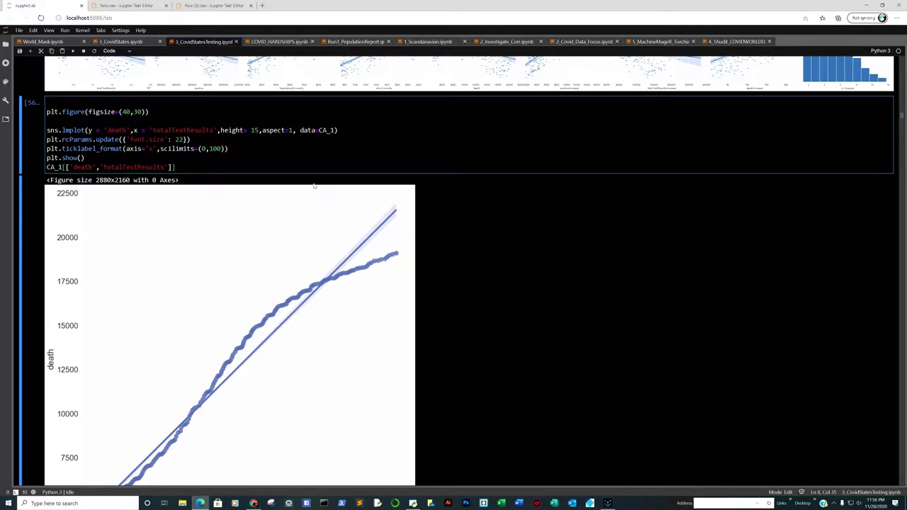
scroll(314, 187, "down", 1)
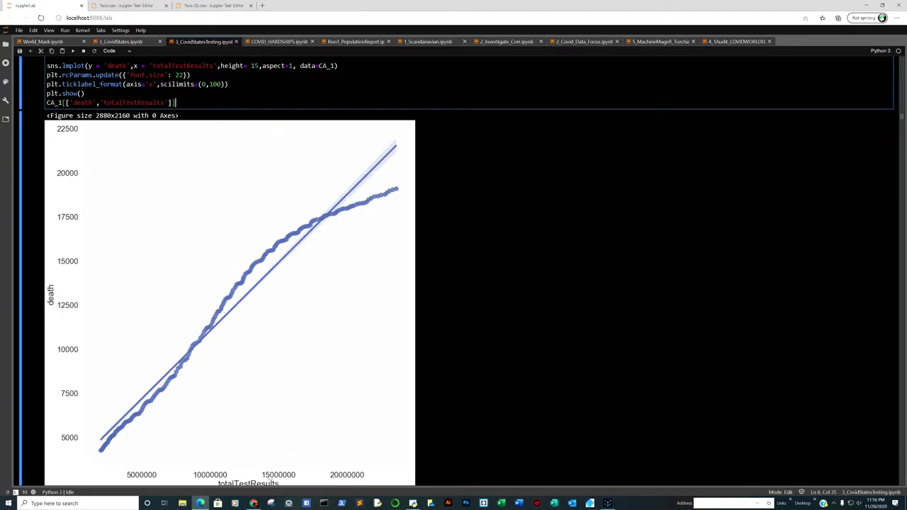
Switch to Chrome and read the news release about the COVID-19 second wave increasing poverty in Myanmar
mouse_move(254, 503)
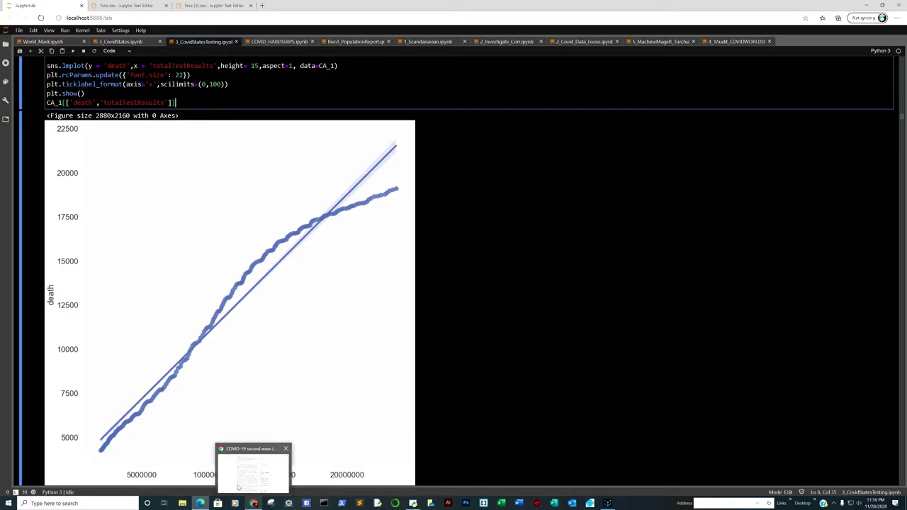
left_click(239, 487)
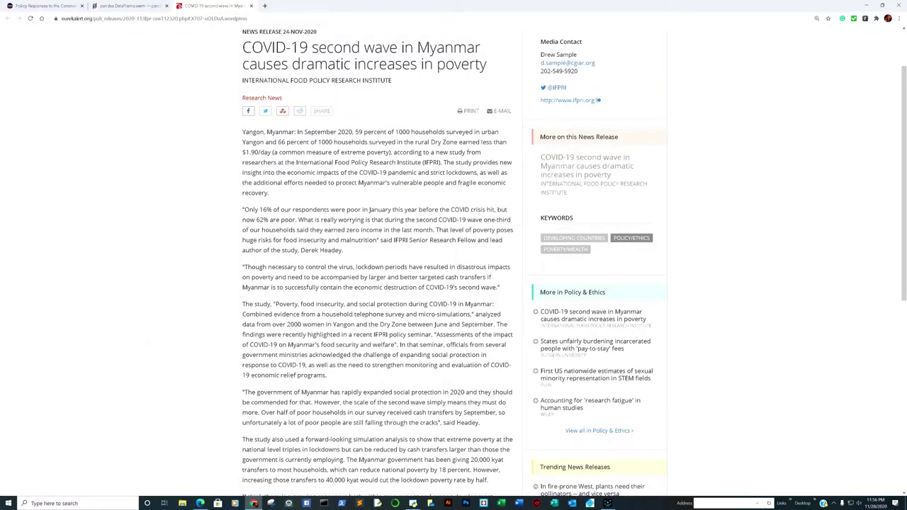
scroll(453, 261, "up", 1)
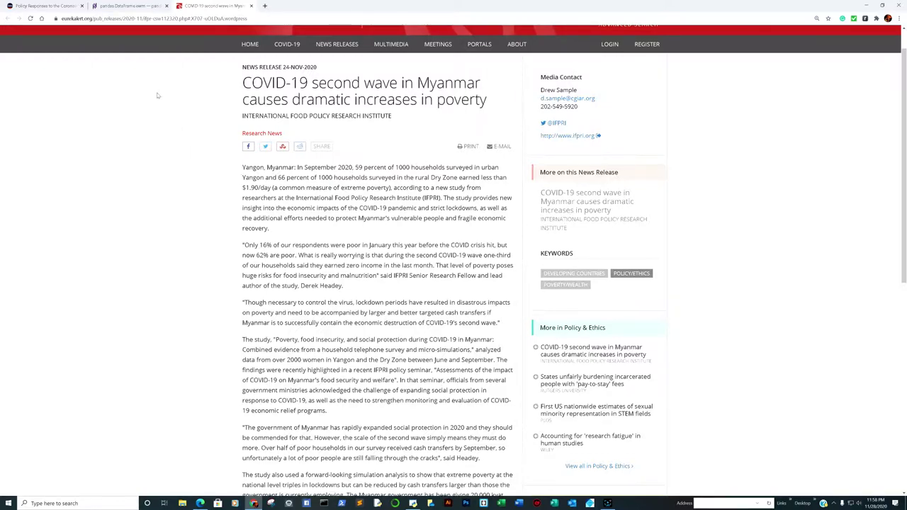
Switch back to JupyterLab and examine the red linregress line plot with its printed slope and intercept
mouse_move(200, 500)
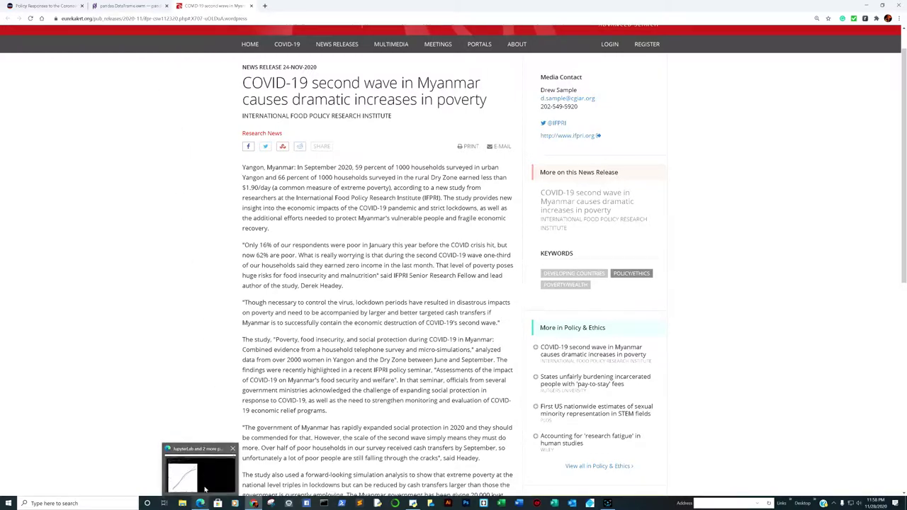
left_click(206, 480)
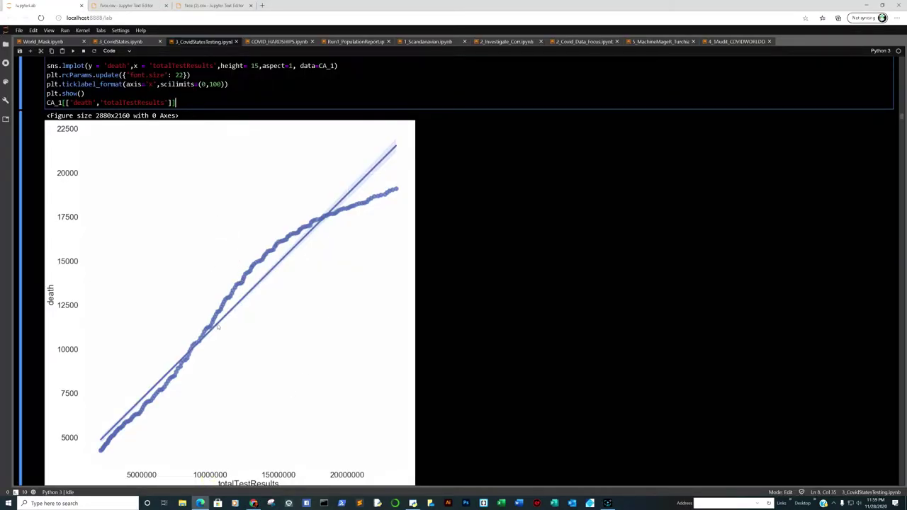
scroll(220, 322, "down", 1)
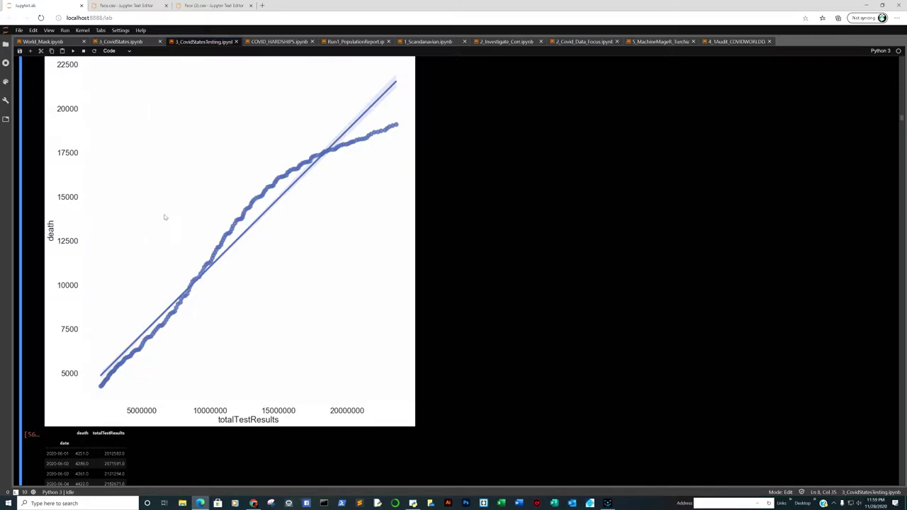
scroll(186, 218, "down", 4)
scroll(187, 219, "down", 6)
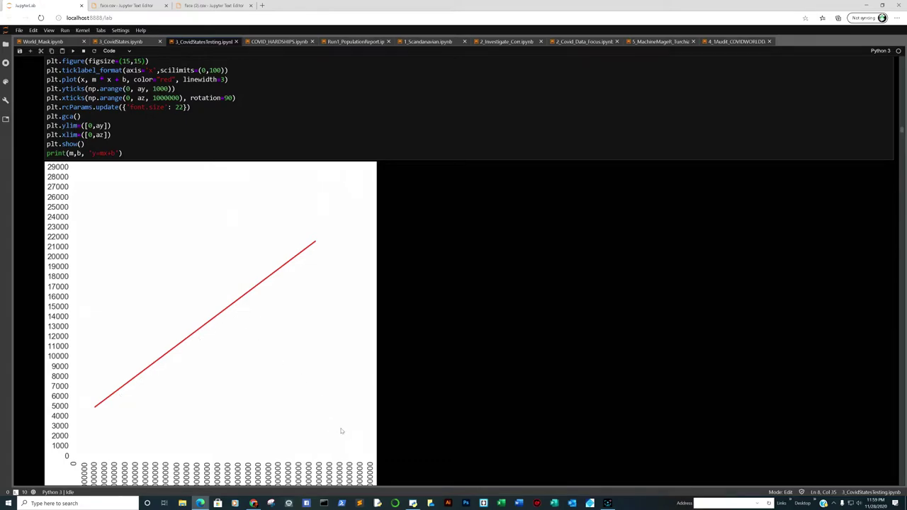
scroll(342, 431, "down", 1)
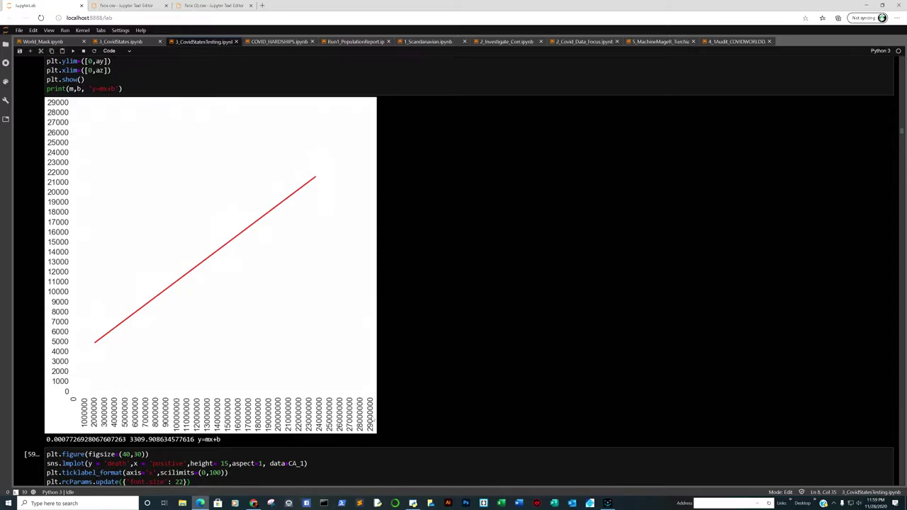
left_click(370, 410)
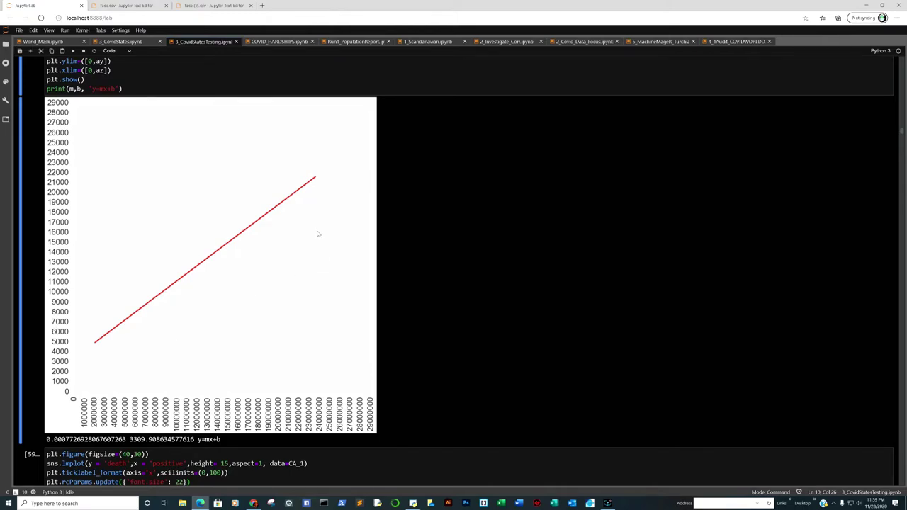
Examine the regression plot of death against positive cases and the data table beneath it
scroll(318, 233, "down", 5)
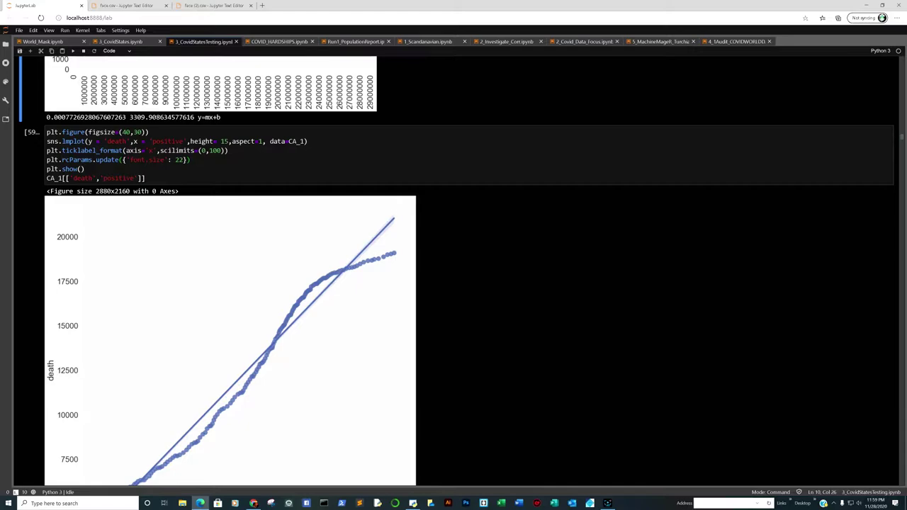
scroll(176, 219, "down", 1)
scroll(182, 140, "down", 1)
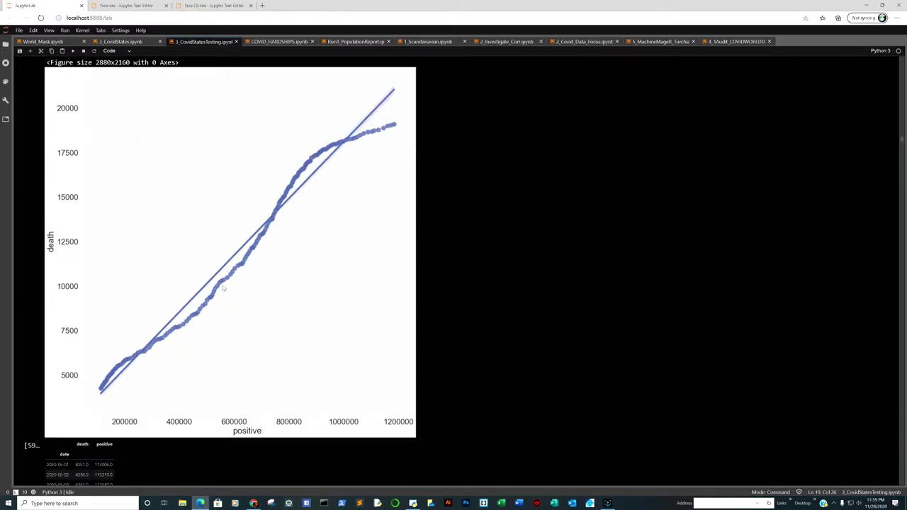
scroll(238, 175, "up", 1)
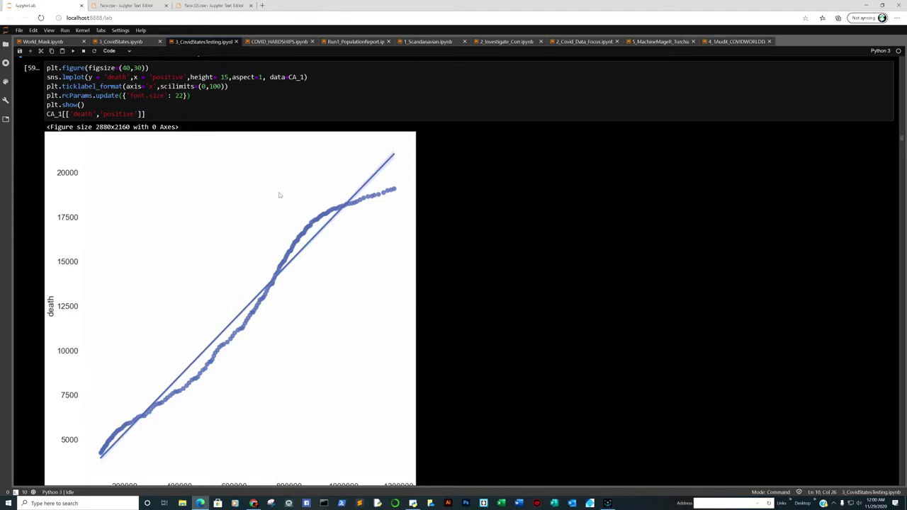
scroll(236, 288, "down", 1)
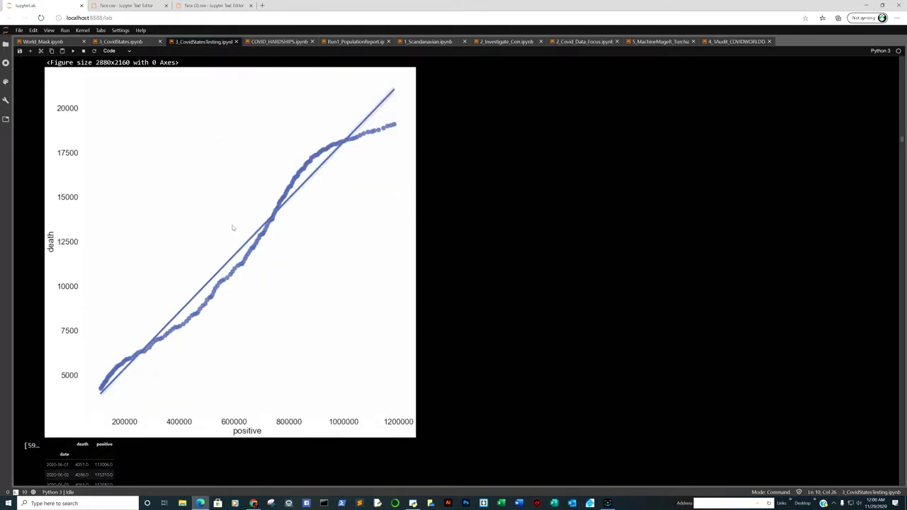
scroll(232, 227, "down", 2)
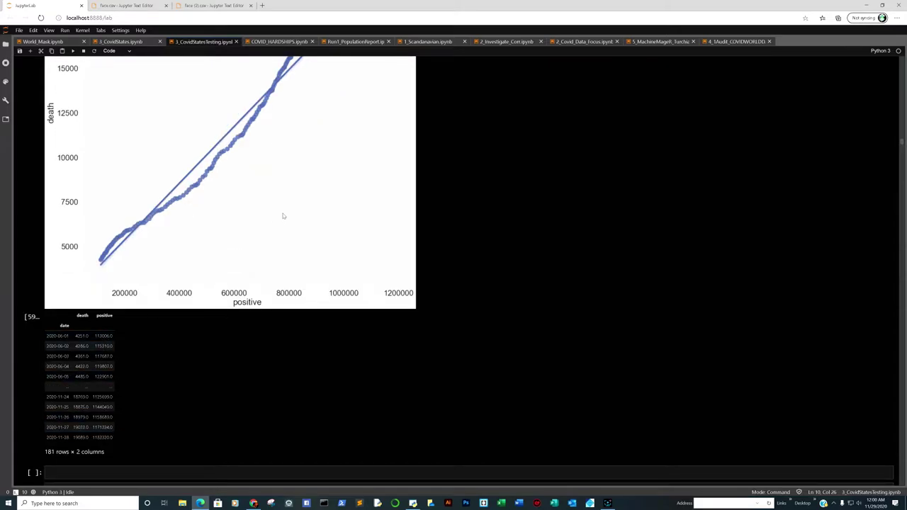
Examine the Projected_Death plot over time and the OLS regression summary of death on totalTestResults
scroll(283, 216, "down", 5)
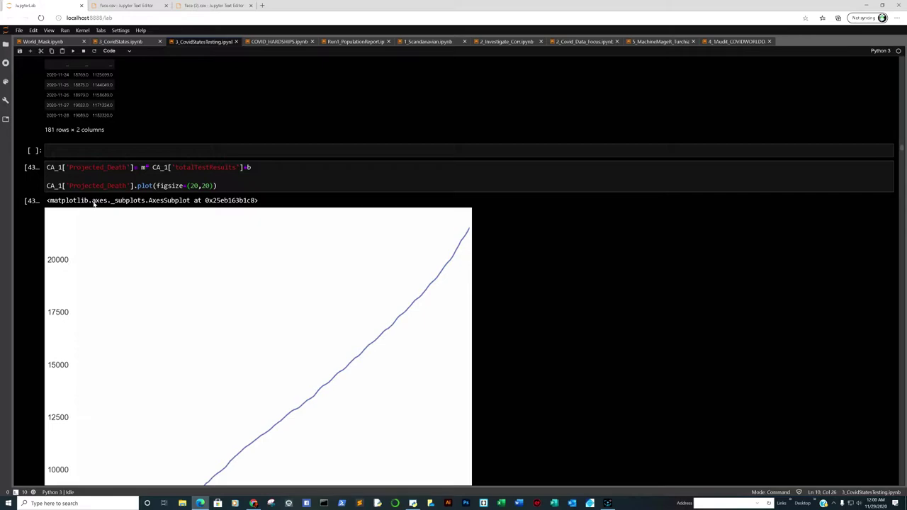
scroll(180, 192, "down", 2)
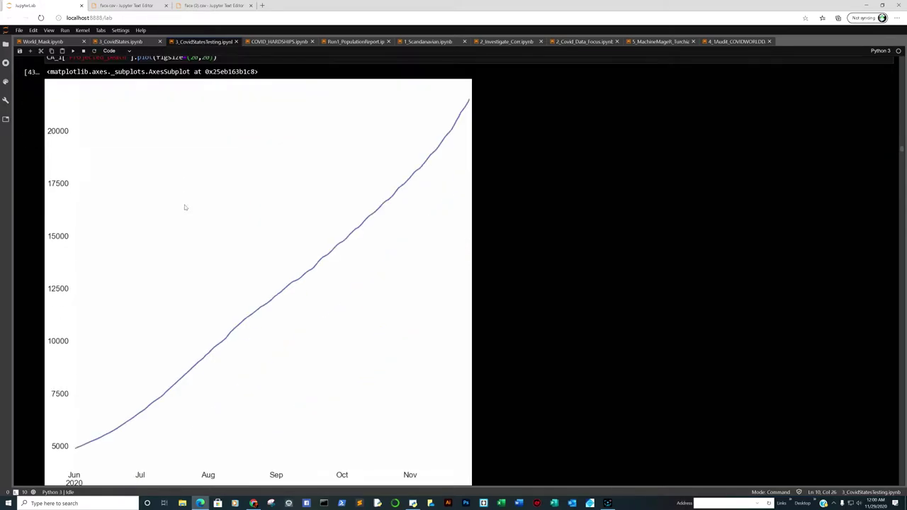
scroll(375, 203, "down", 3)
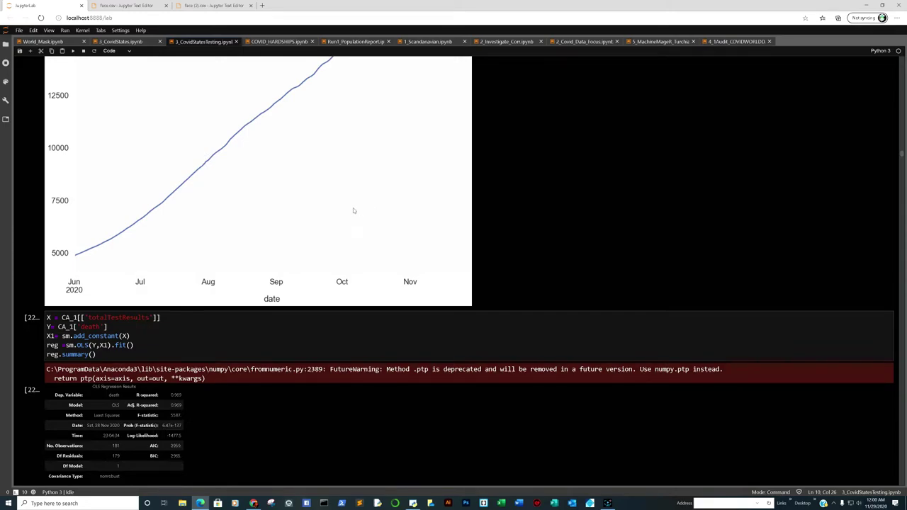
scroll(331, 222, "down", 1)
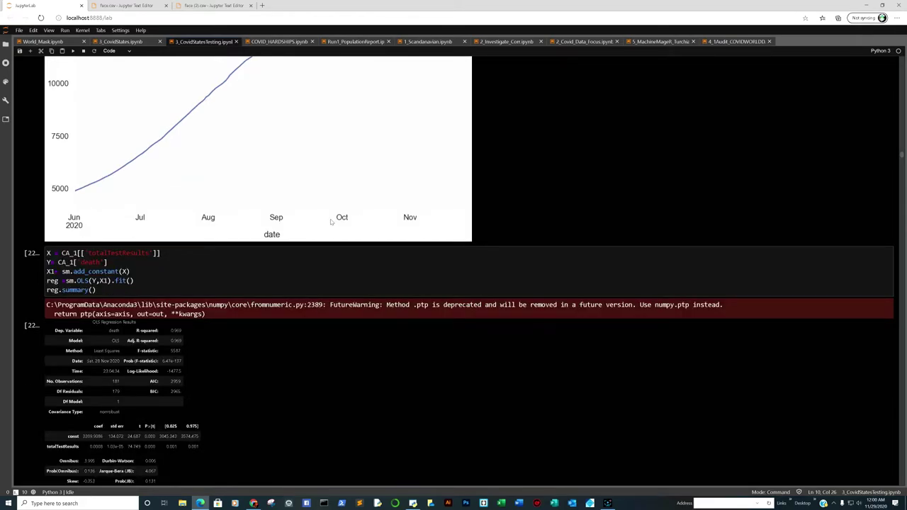
scroll(331, 222, "down", 1)
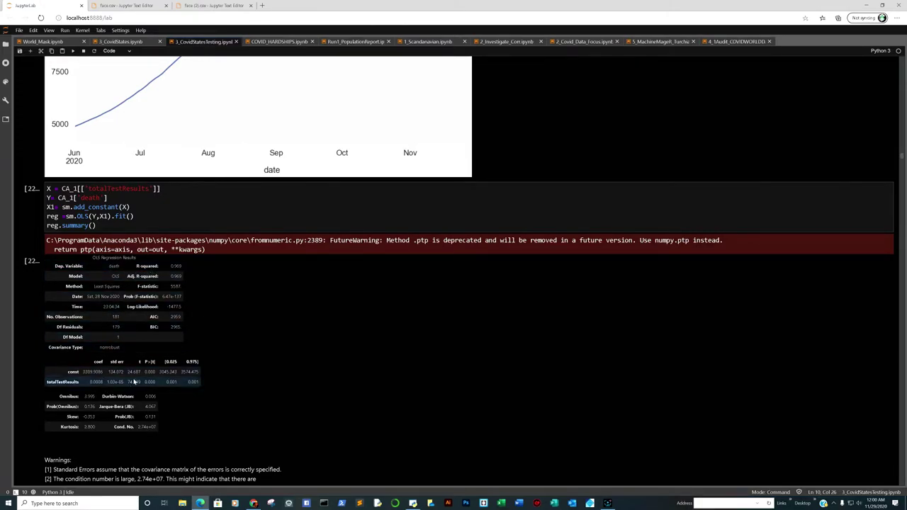
Compare the OLS regression summaries of death on totalTestResults, positiveIncrease and positive
scroll(204, 363, "down", 2)
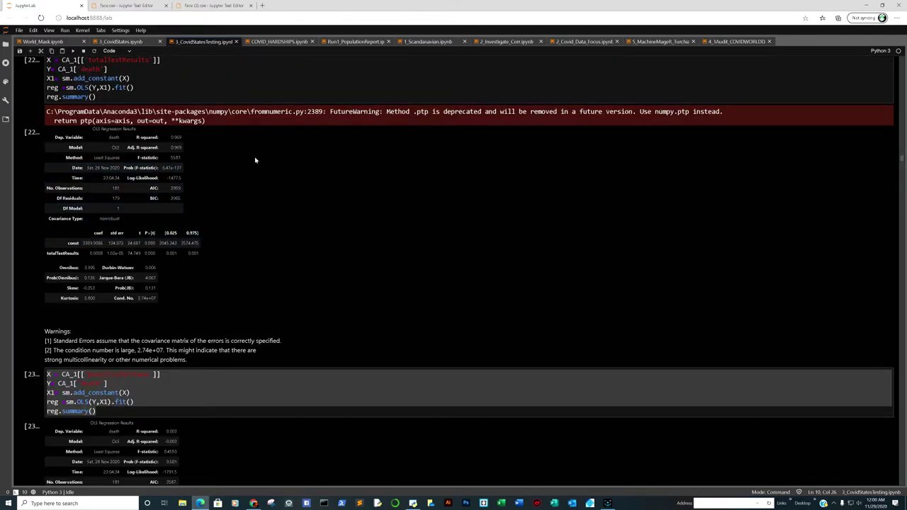
scroll(231, 186, "down", 2)
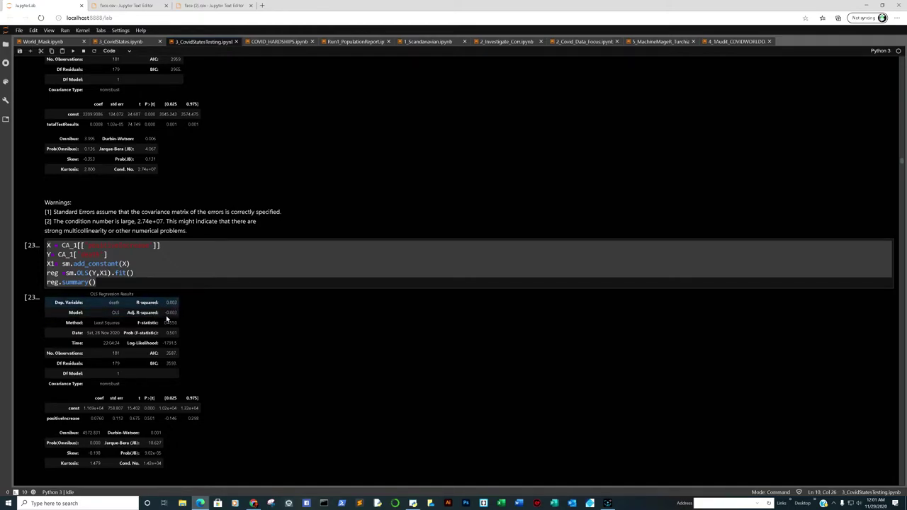
scroll(186, 346, "down", 2)
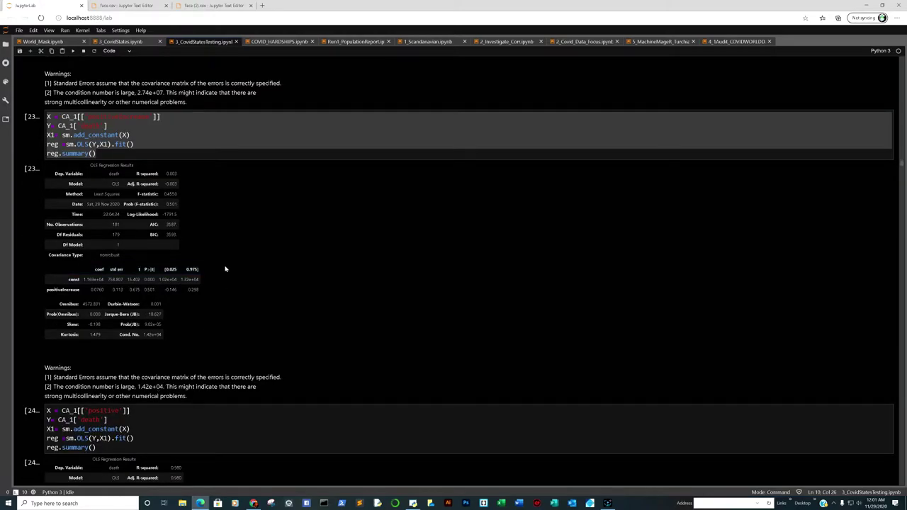
scroll(224, 267, "down", 3)
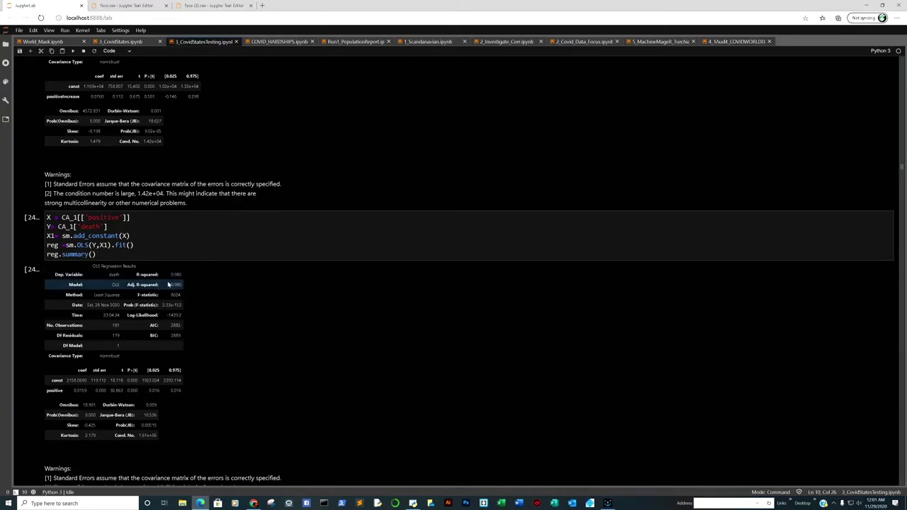
scroll(168, 284, "up", 10)
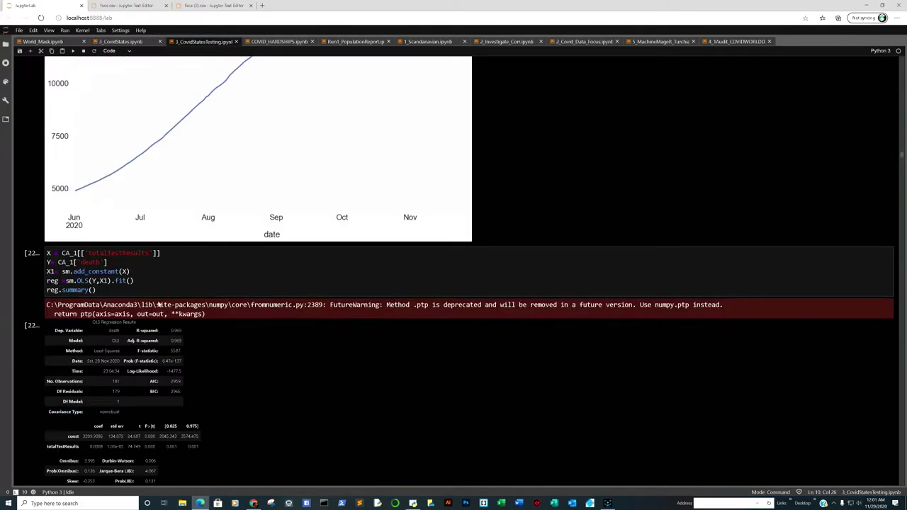
scroll(158, 304, "down", 2)
scroll(163, 279, "up", 8)
scroll(154, 279, "up", 2)
scroll(154, 279, "down", 10)
scroll(141, 283, "down", 10)
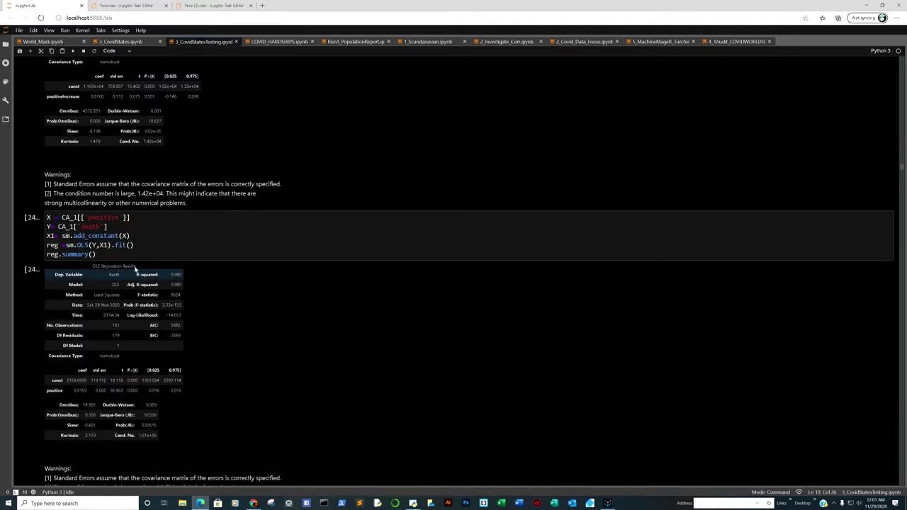
Examine the death and test statistics, the %_Death regression plots, the state population table and the merged datapop tables
scroll(195, 219, "down", 3)
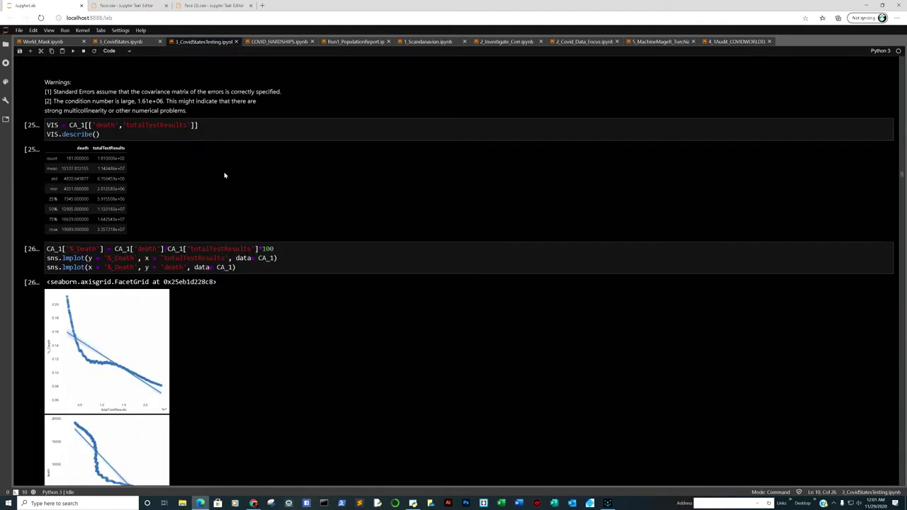
scroll(239, 176, "down", 10)
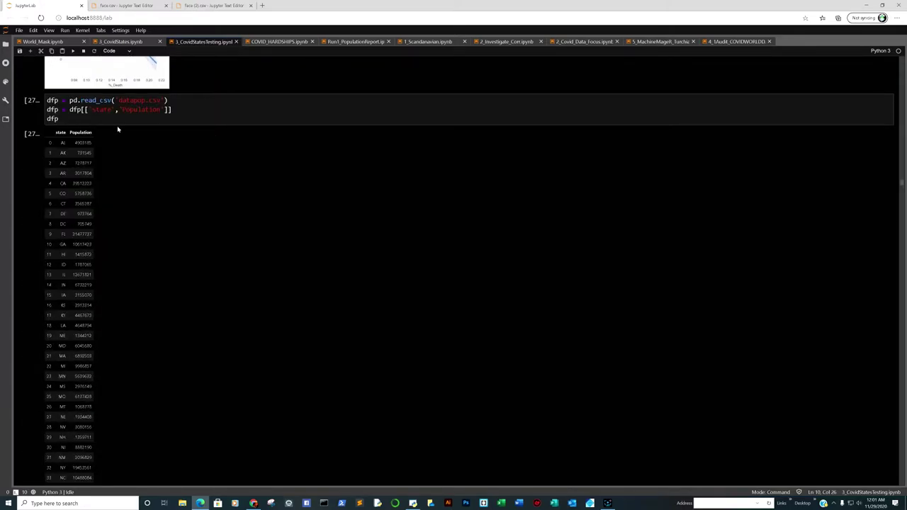
scroll(117, 131, "down", 5)
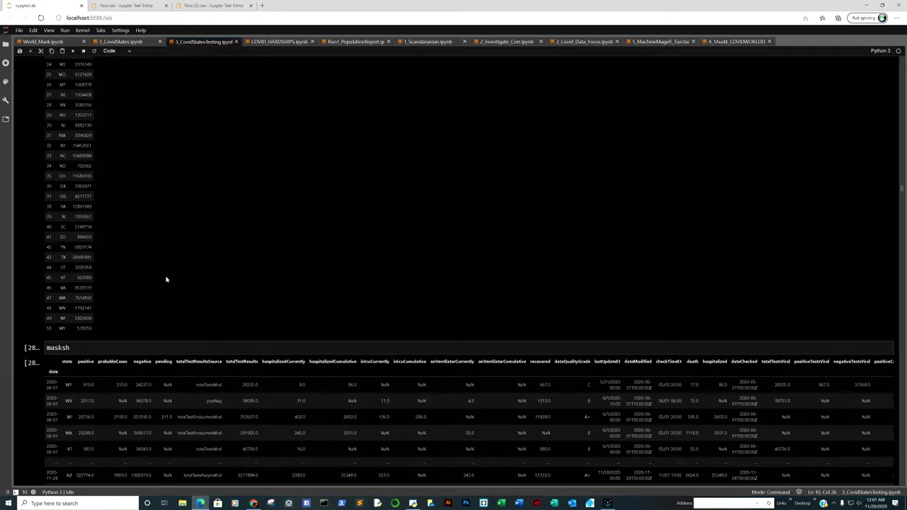
scroll(167, 278, "down", 5)
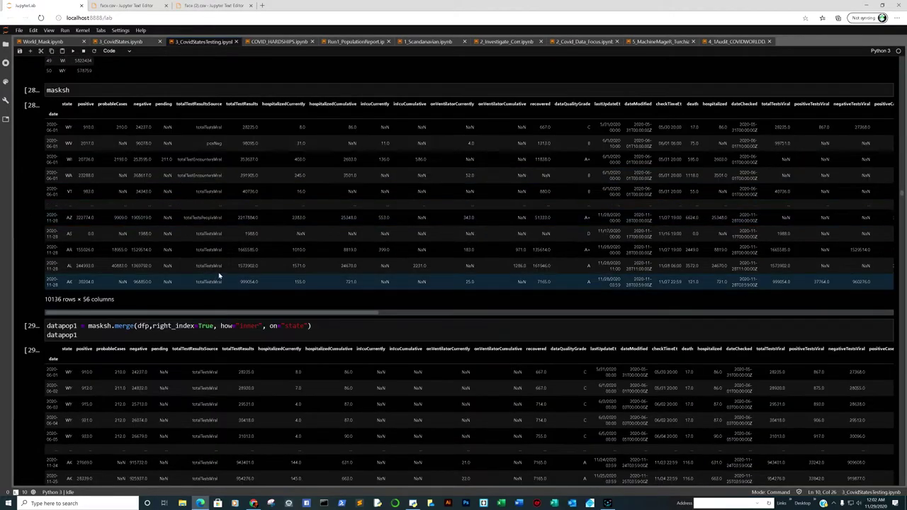
scroll(260, 274, "down", 4)
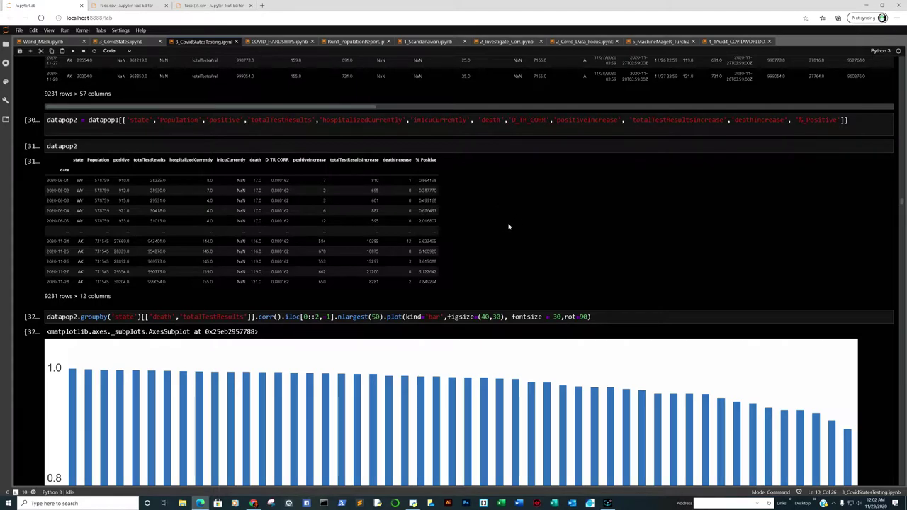
Set figsize to (40,15) in the bar chart of death and totalTestResults correlation by state, and rerun the cell
scroll(508, 225, "down", 5)
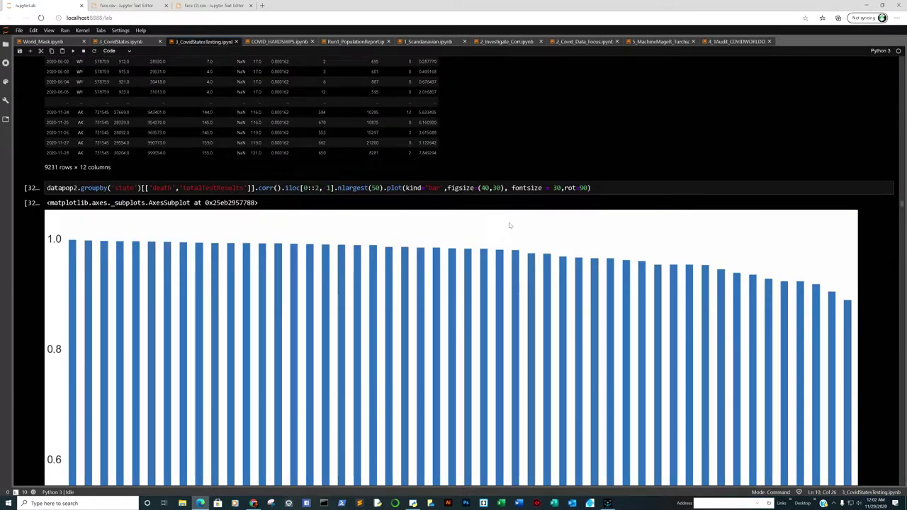
scroll(508, 225, "up", 3)
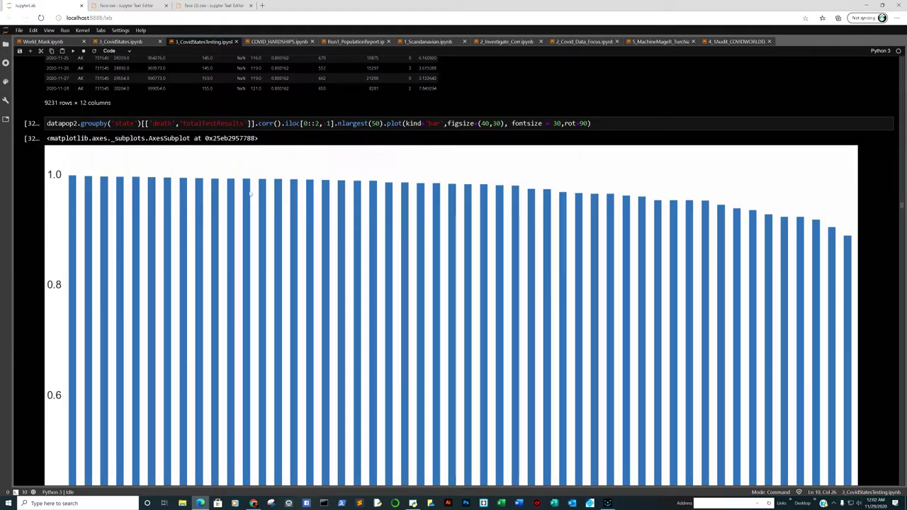
scroll(341, 196, "down", 1)
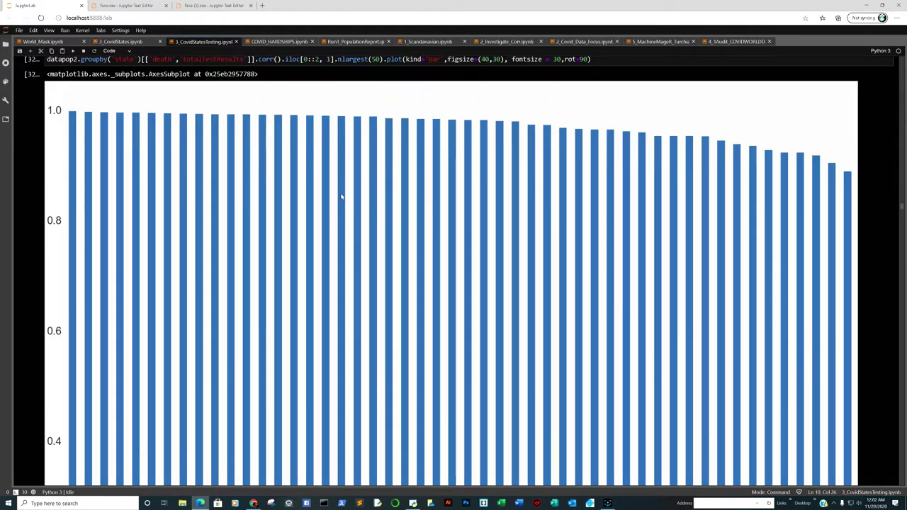
left_click(492, 61)
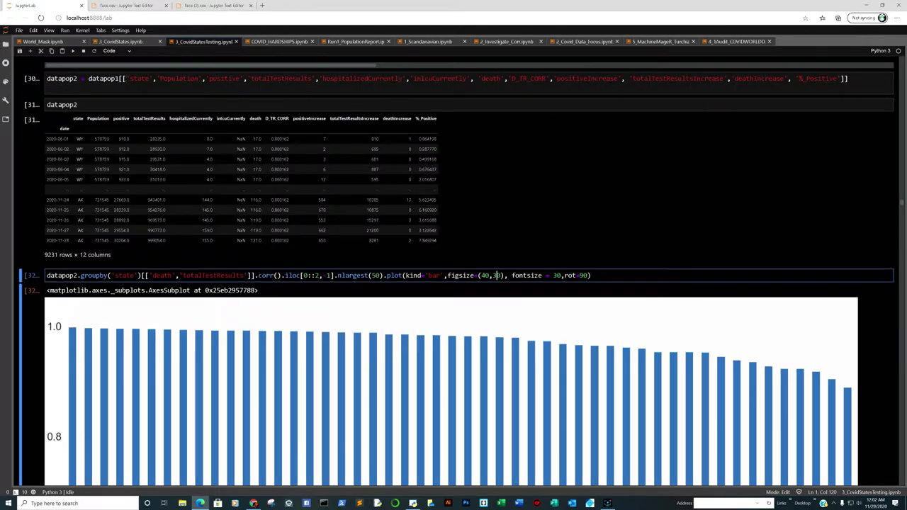
key("BackSpace")
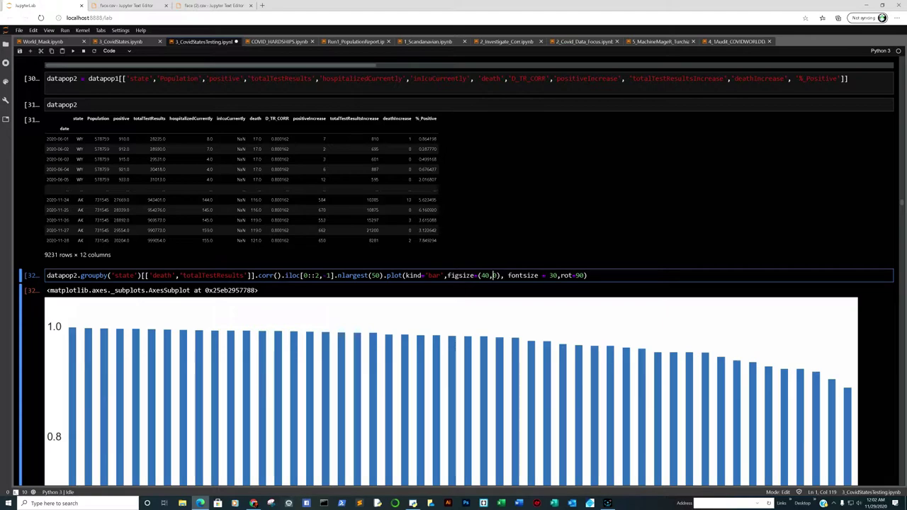
key("BackSpace")
type("15")
key("ctrl+Return")
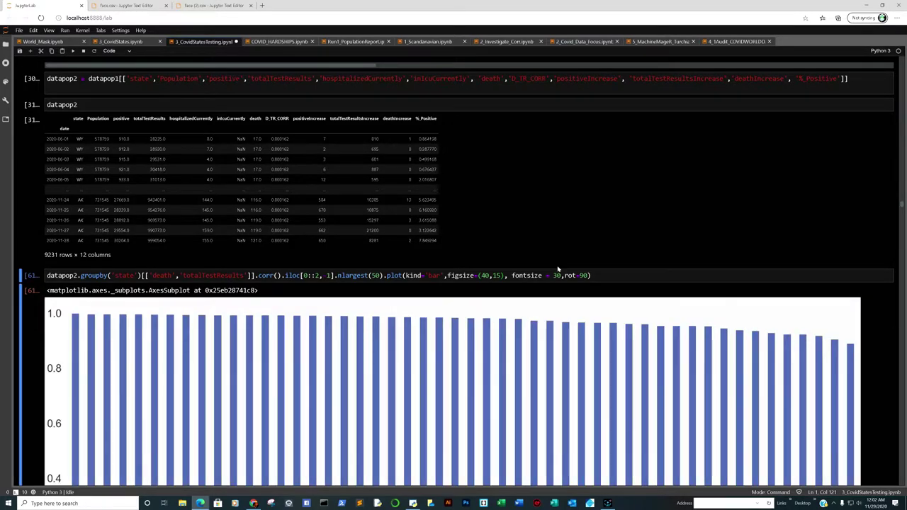
Examine the resized state correlation bar chart and the Alabama regression plot of death against totalTestResults
scroll(558, 269, "down", 3)
scroll(558, 269, "down", 2)
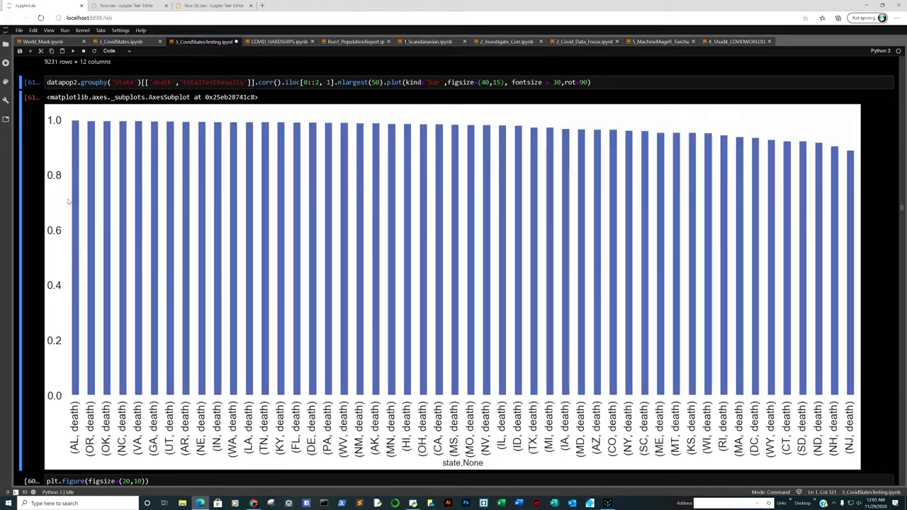
scroll(170, 163, "down", 2)
scroll(169, 163, "down", 2)
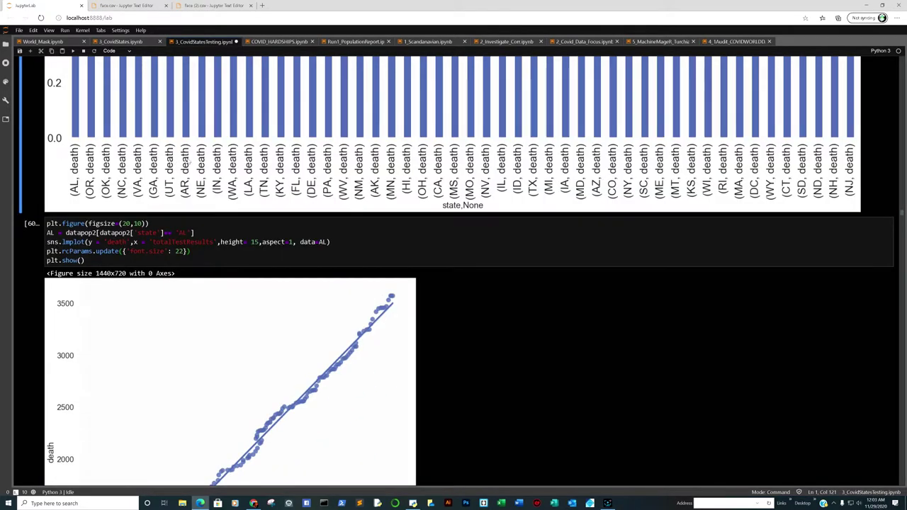
scroll(170, 163, "down", 1)
scroll(170, 163, "down", 1)
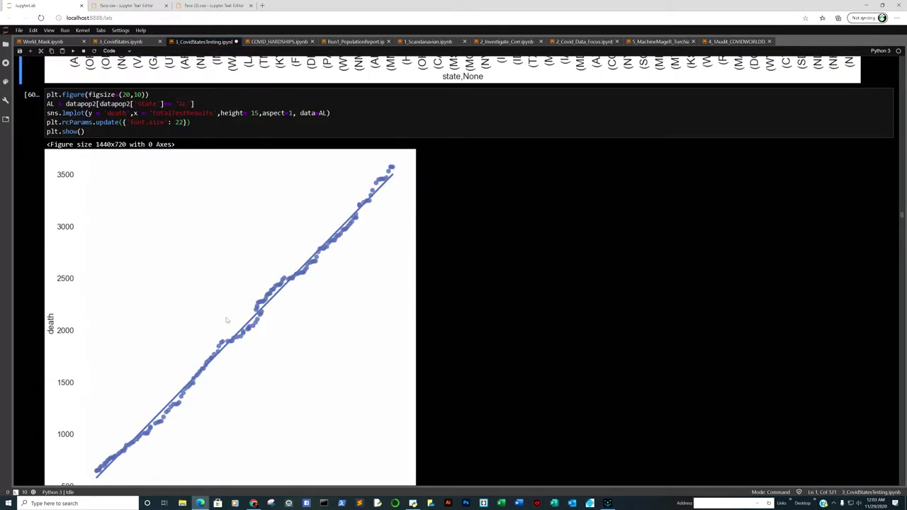
scroll(206, 150, "down", 1)
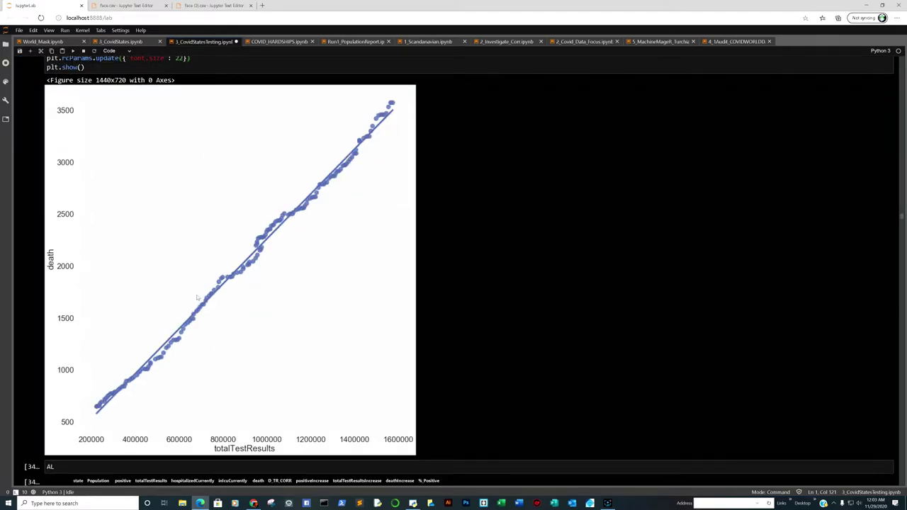
scroll(222, 296, "up", 1)
scroll(223, 292, "up", 1)
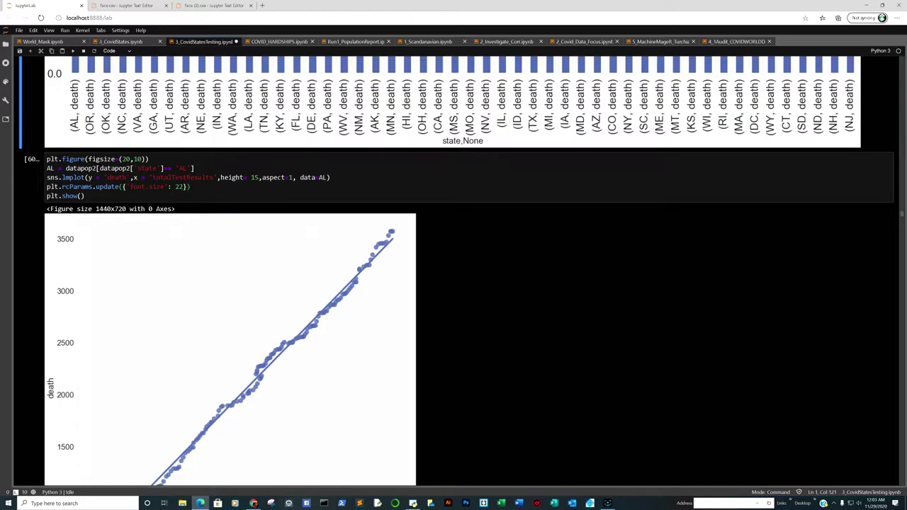
scroll(253, 198, "down", 2)
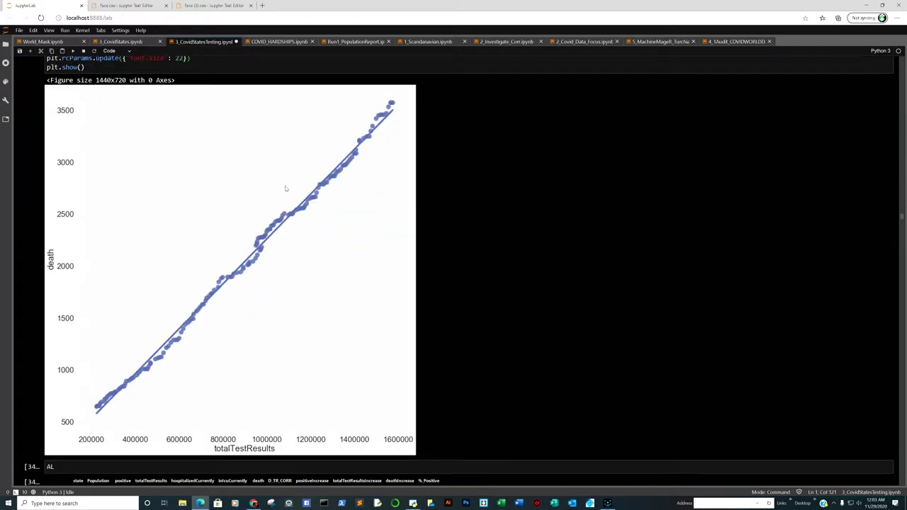
scroll(285, 190, "down", 1)
scroll(283, 189, "up", 1)
scroll(279, 200, "up", 1)
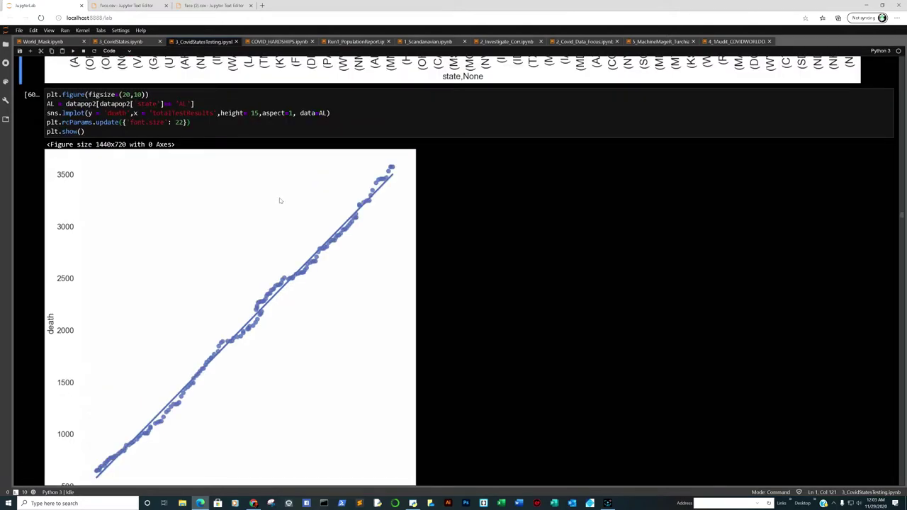
Extend the AL cell to AL['totalTestResults'].corr(AL['deaths']) and run it
scroll(238, 189, "down", 2)
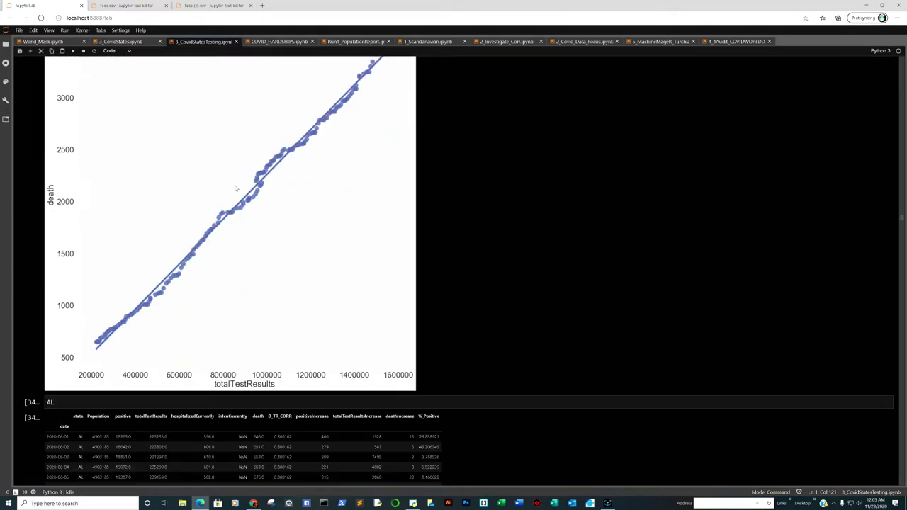
left_click(65, 403)
type("[")
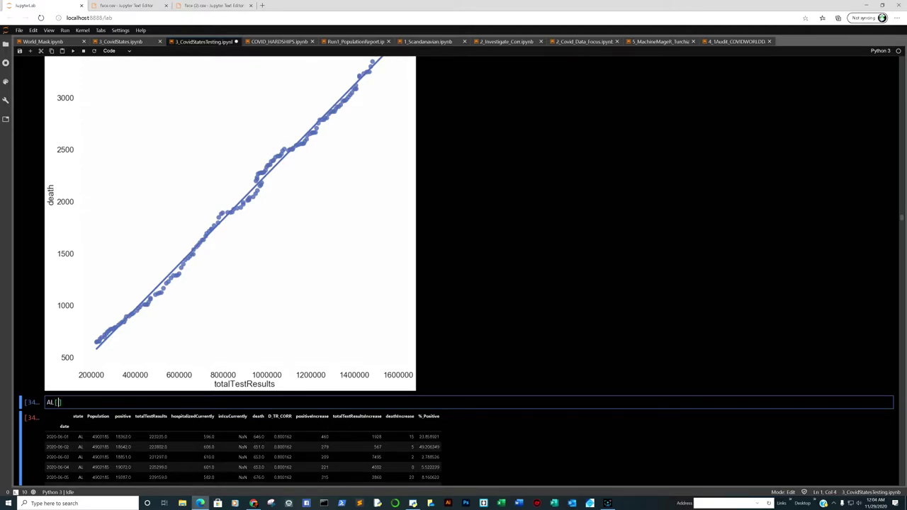
type("'")
type("to")
type("tal")
type("Test")
type("Resul")
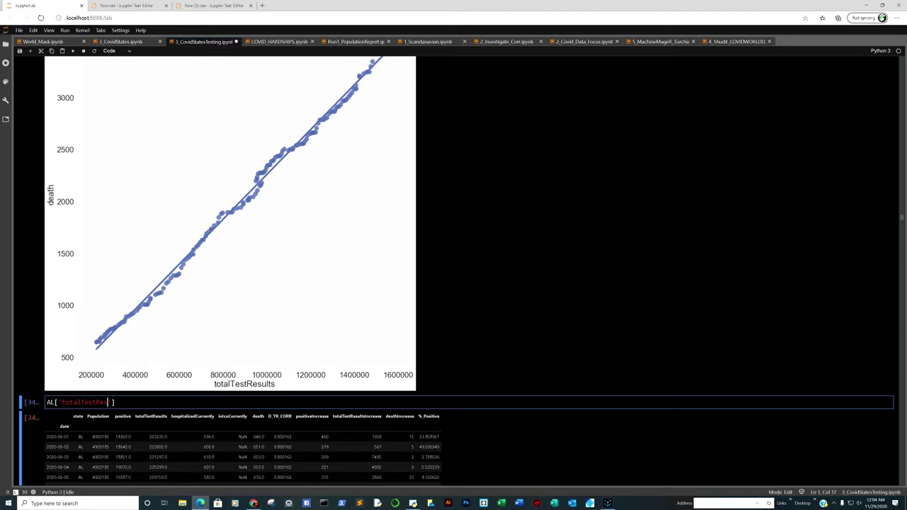
type("ts'].corr(AL['deaths")
left_click(203, 401)
key("ctrl+Return")
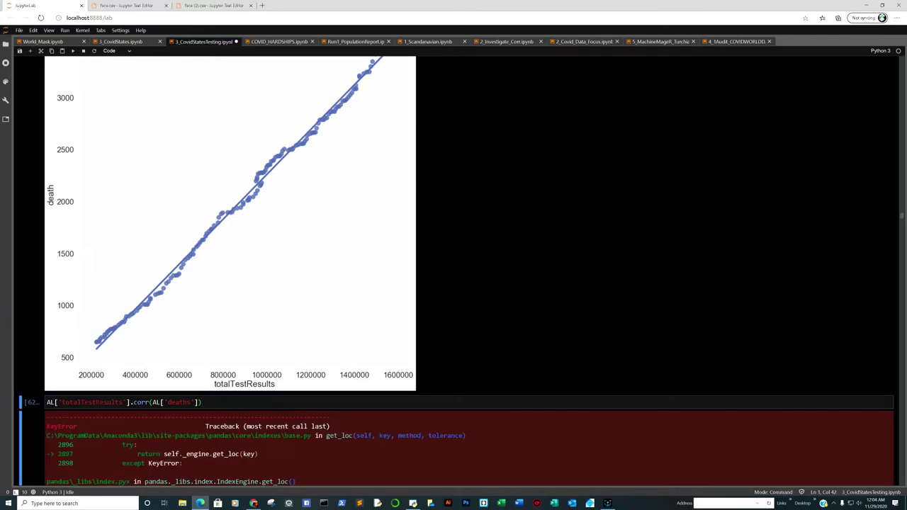
Correct the column name in the Alabama correlation to 'death' and rerun the cell
left_click(189, 402)
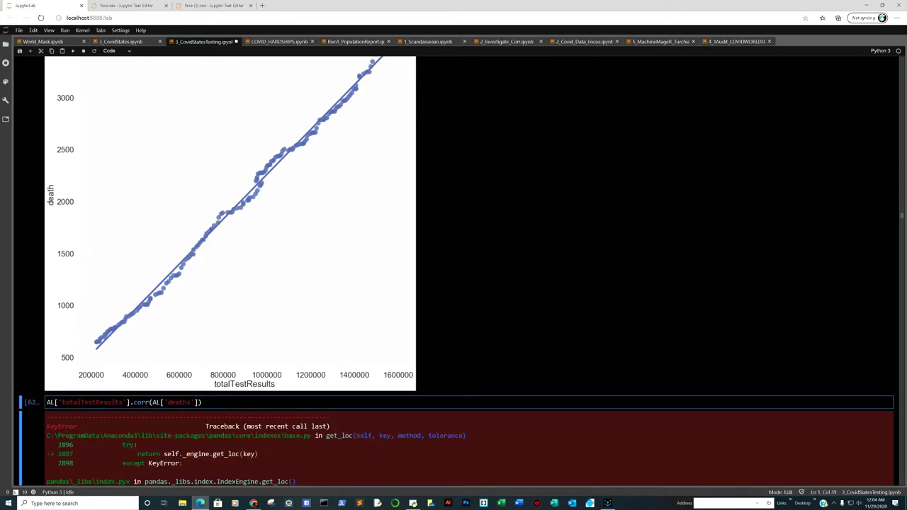
key("BackSpace")
key("ctrl+Return")
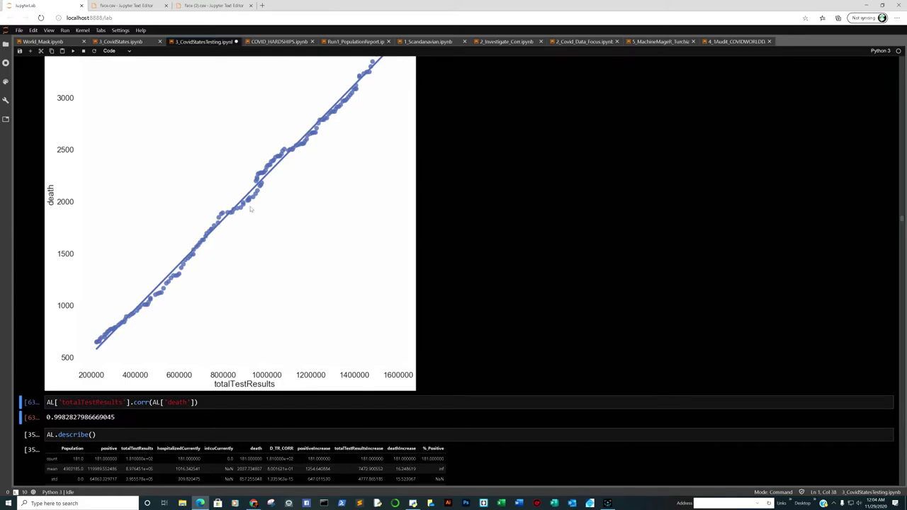
Examine the Alabama descriptive statistics, the per-million and per-1000 increase columns, and the Alabama trend plotting code with its first chart
scroll(128, 249, "up", 2)
scroll(57, 296, "down", 1)
scroll(58, 296, "down", 1)
scroll(166, 394, "down", 1)
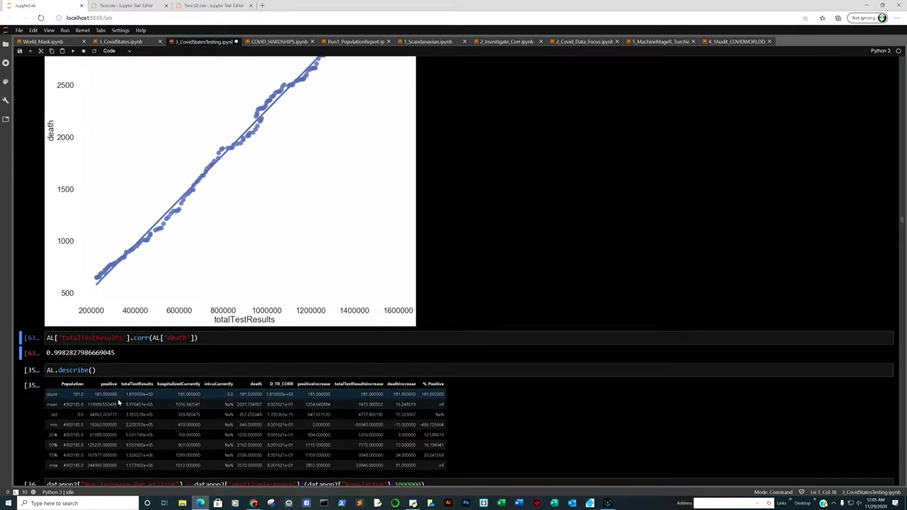
scroll(336, 387, "down", 3)
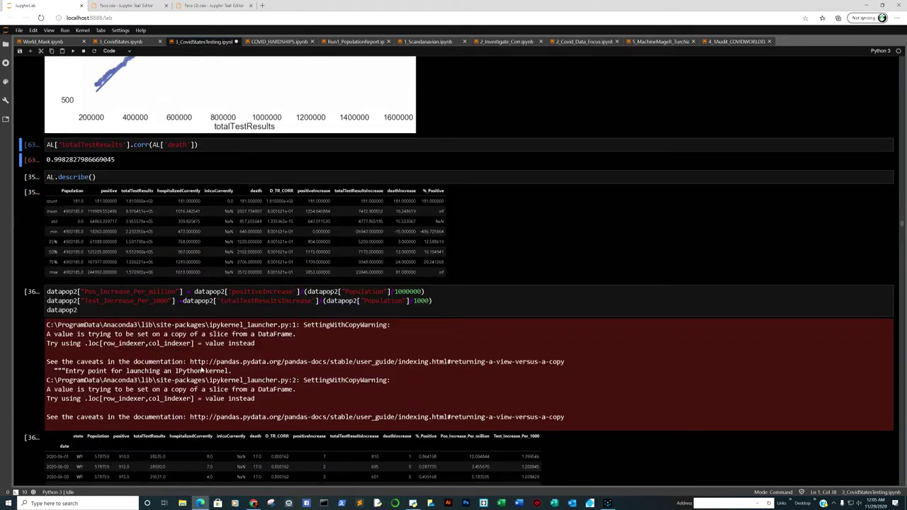
scroll(467, 284, "down", 6)
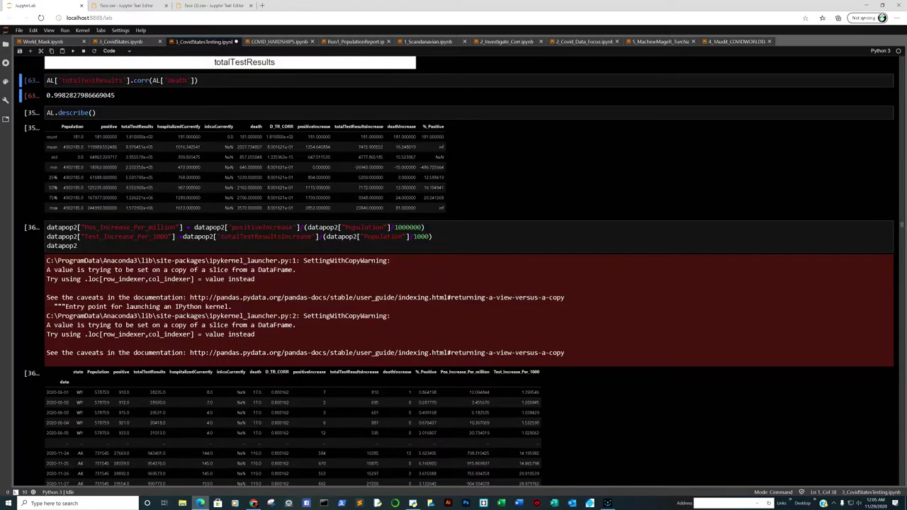
scroll(467, 283, "down", 1)
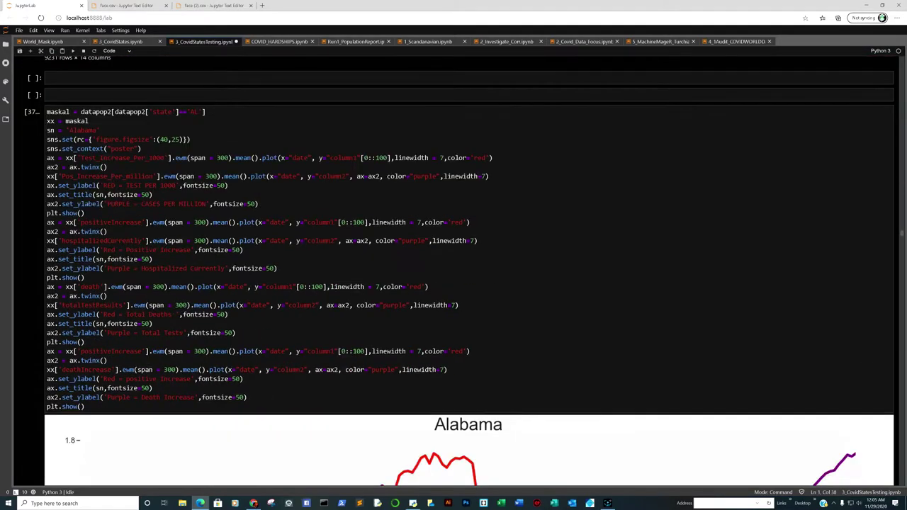
scroll(468, 283, "down", 3)
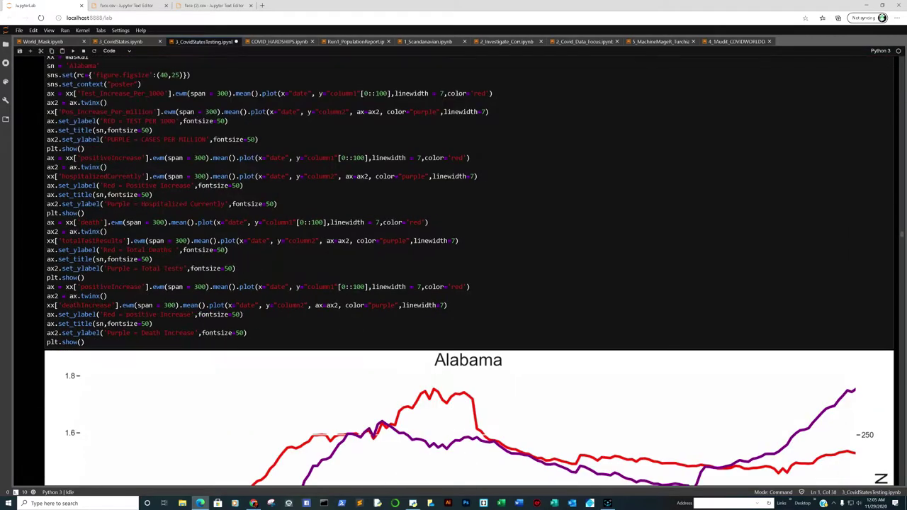
Examine Alabama's charts of tests against cases, positive increase against hospitalizations, and total deaths against total tests, plus their plotting code
scroll(359, 199, "down", 3)
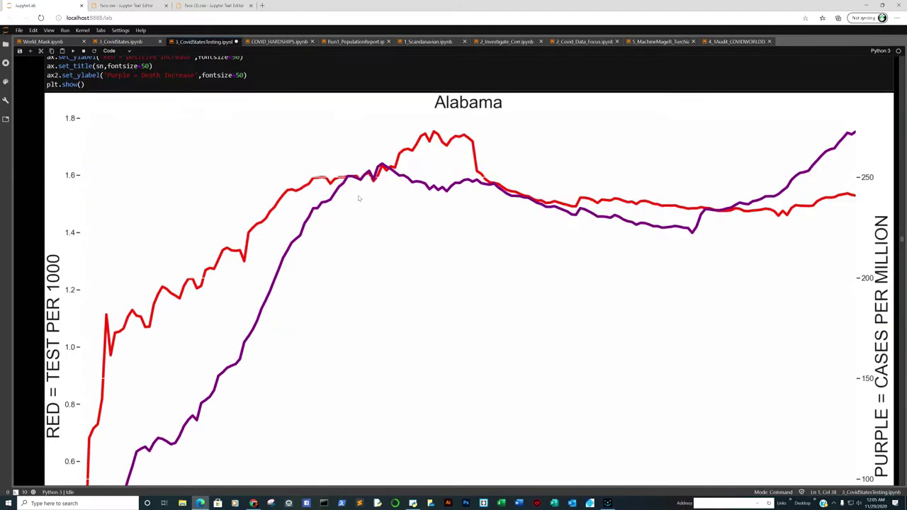
scroll(358, 198, "up", 1)
scroll(800, 177, "down", 5)
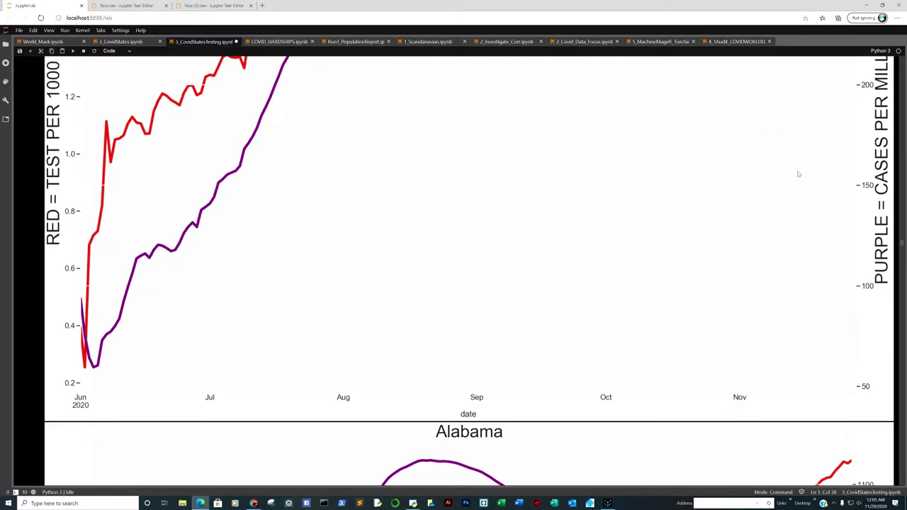
scroll(790, 168, "down", 2)
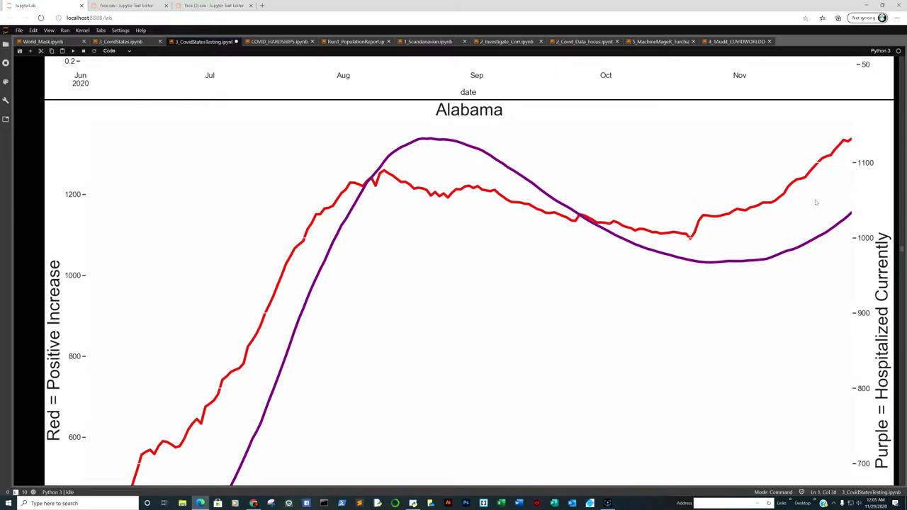
scroll(558, 230, "down", 10)
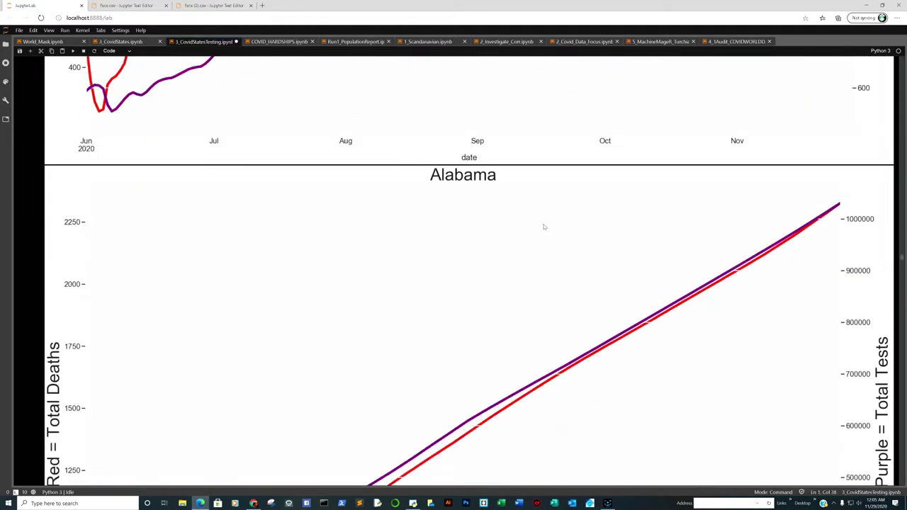
scroll(539, 226, "up", 2)
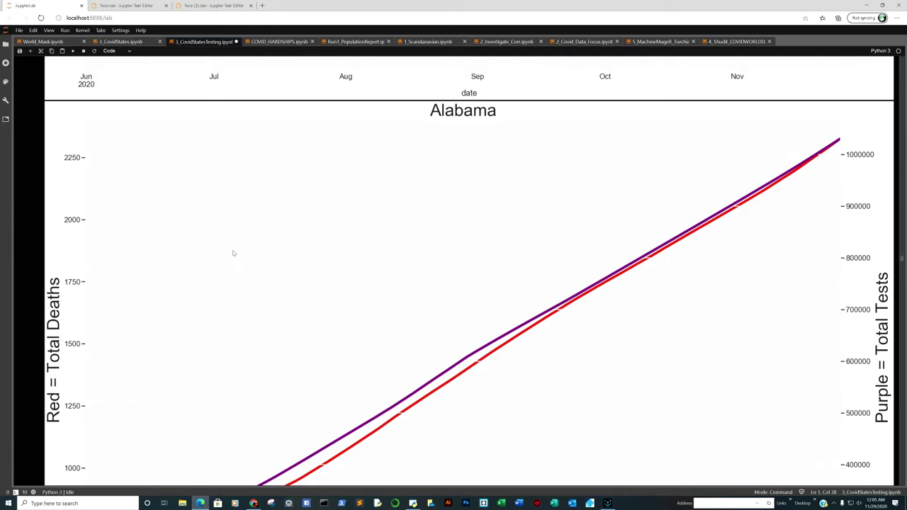
scroll(248, 250, "down", 2)
scroll(248, 248, "up", 15)
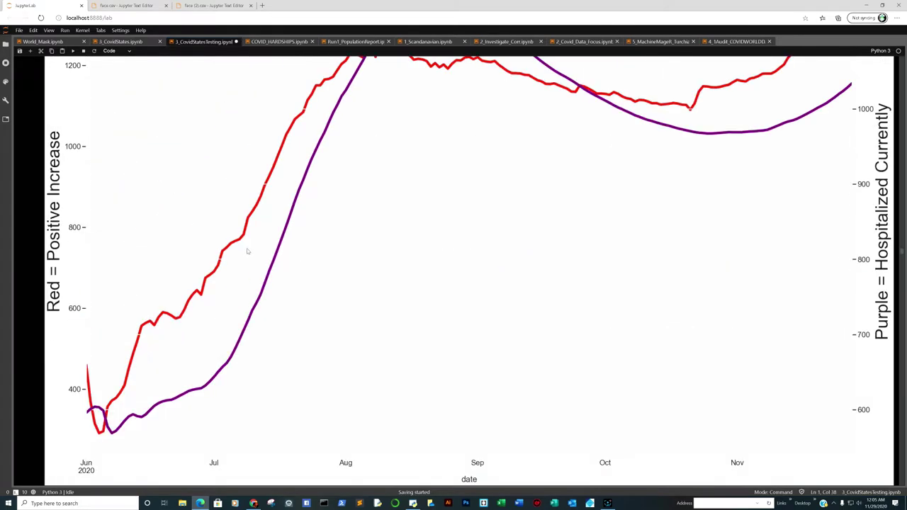
scroll(298, 267, "up", 15)
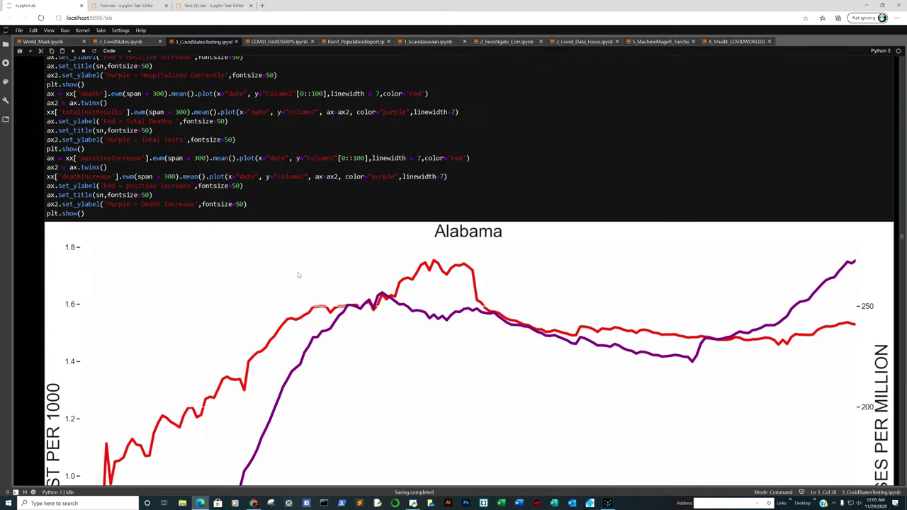
scroll(453, 269, "up", 2)
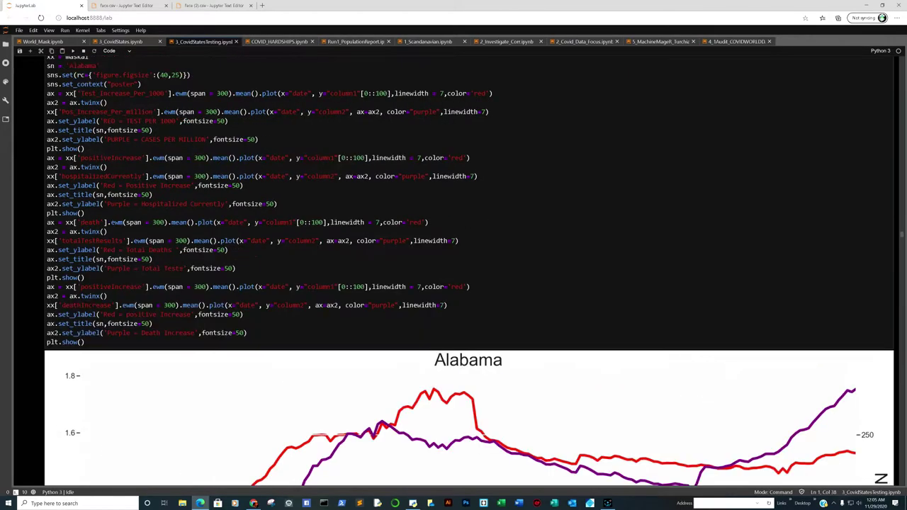
scroll(453, 269, "up", 2)
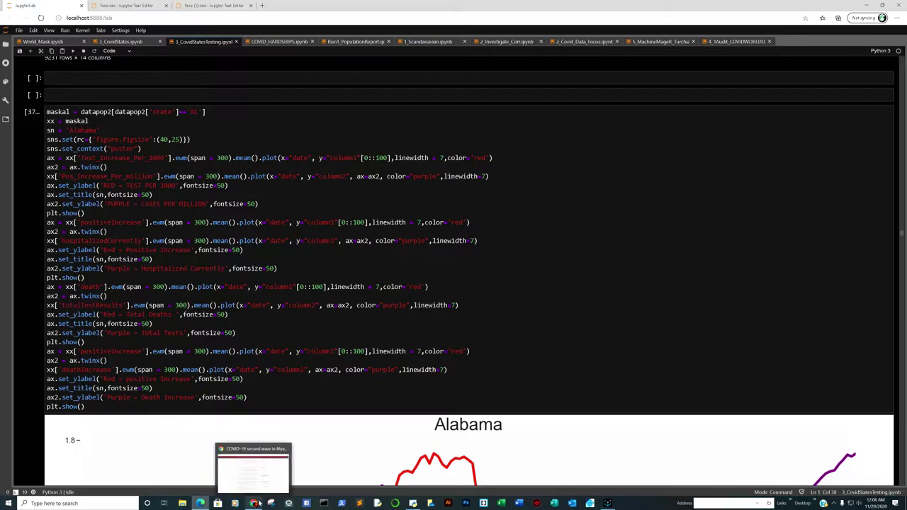
Switch to Chrome and read the description and parameters on the pandas DataFrame.ewm documentation page
left_click(252, 471)
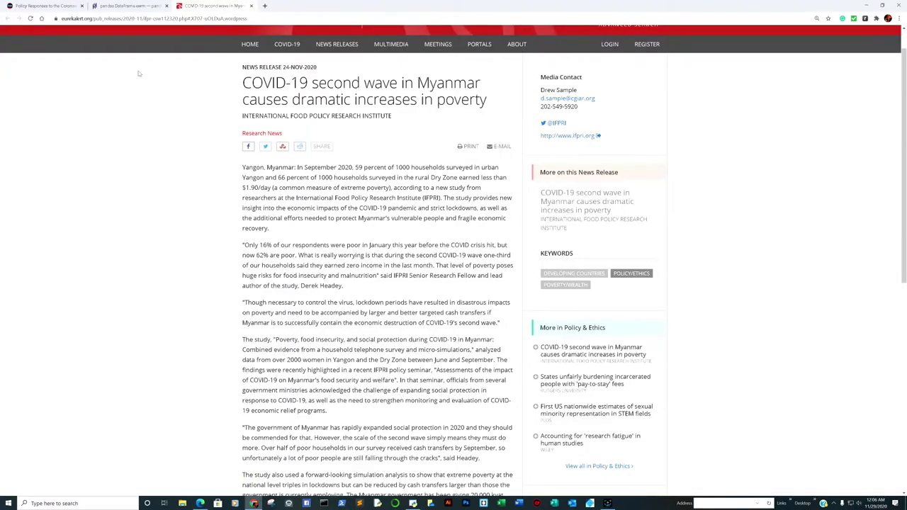
left_click(132, 7)
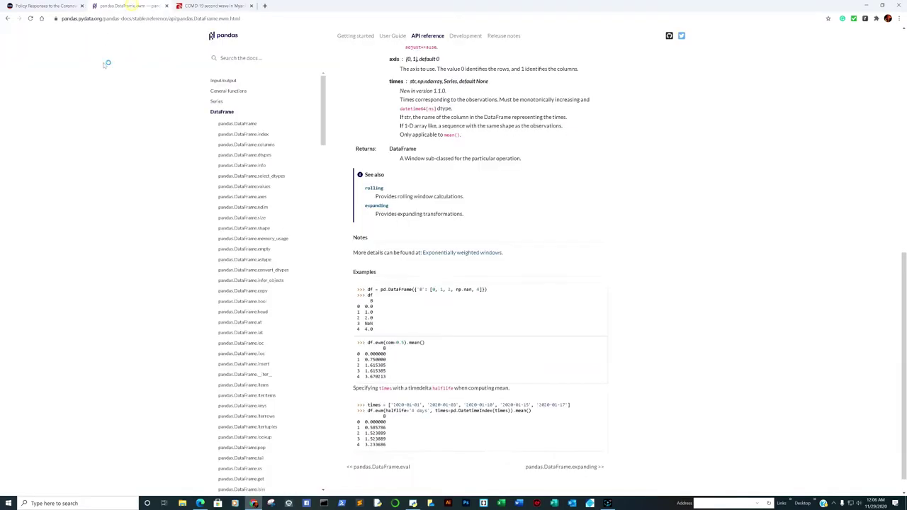
scroll(454, 121, "up", 5)
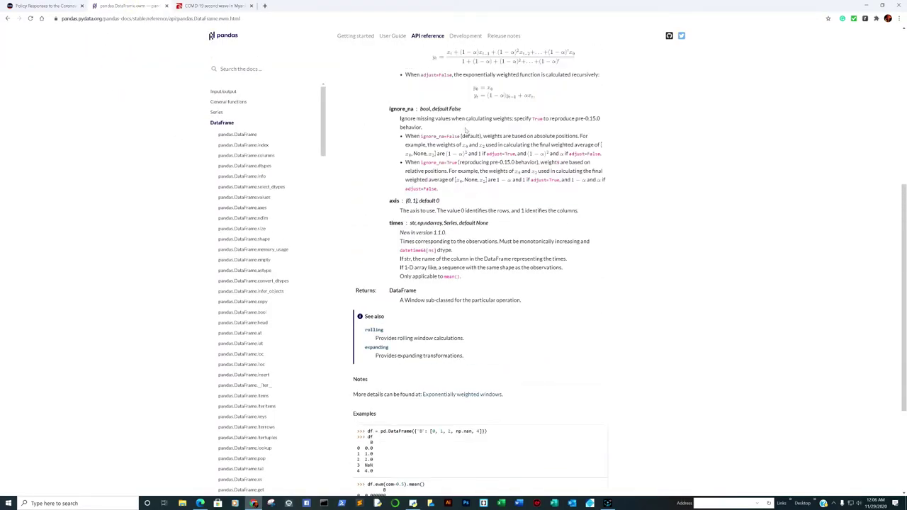
scroll(454, 121, "up", 2)
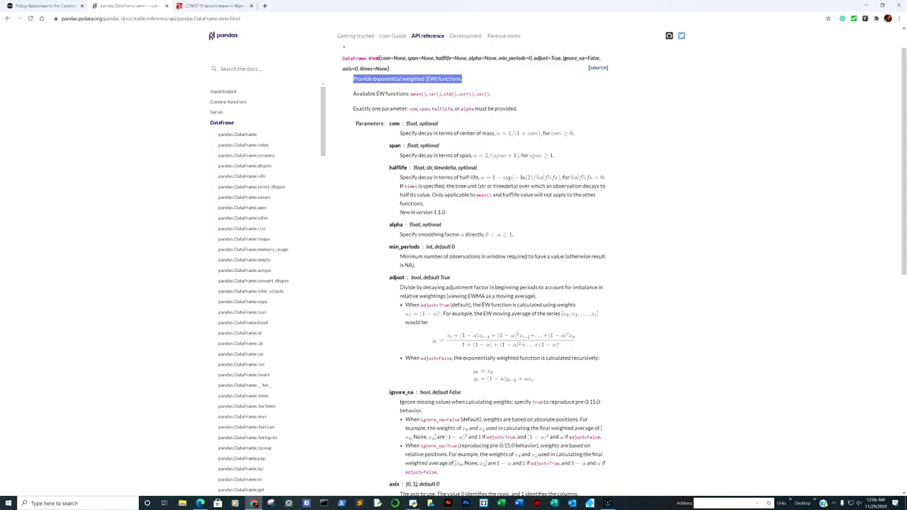
Switch back to JupyterLab and review the ewm(span = 300) smoothing lines for tests per 1000 and cases per million in Alabama's plotting code
mouse_move(201, 504)
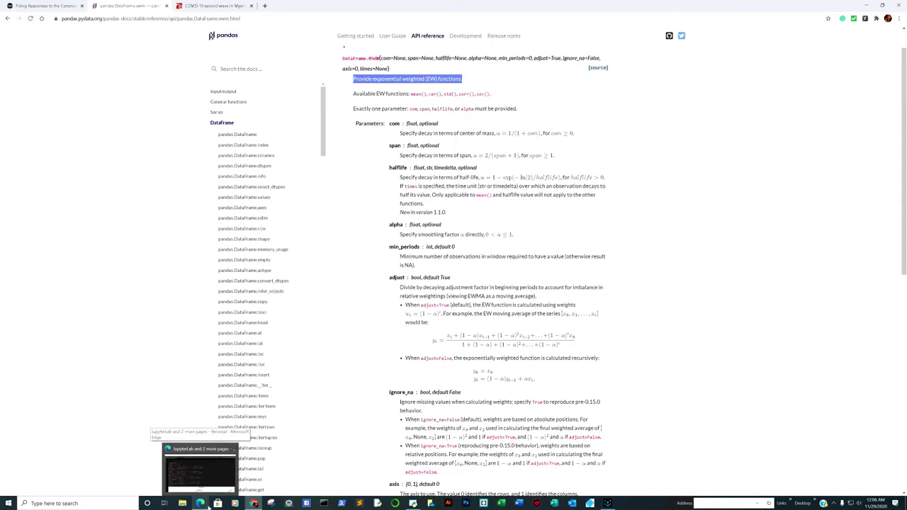
left_click(216, 484)
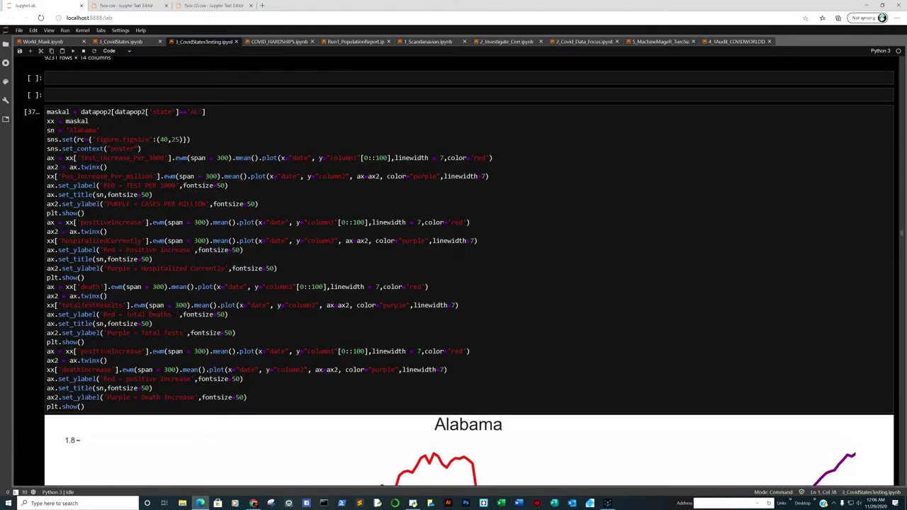
scroll(468, 269, "down", 1)
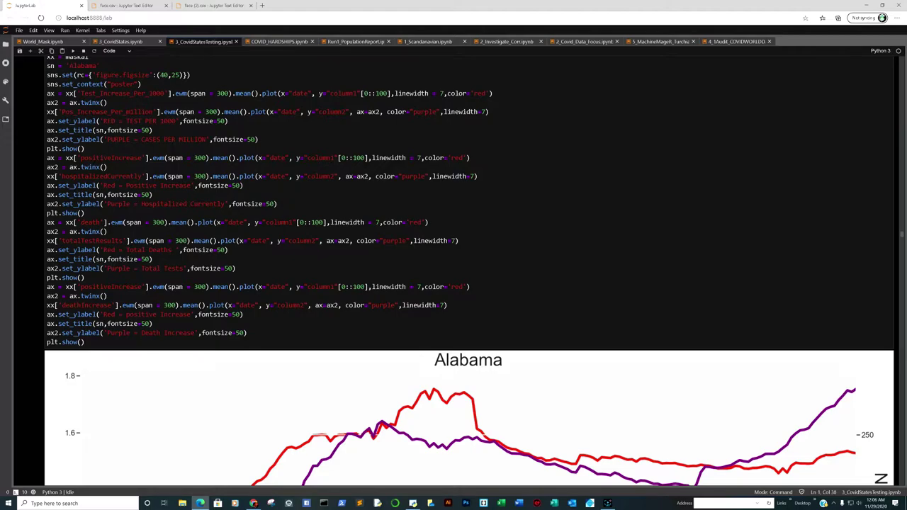
left_click(177, 111)
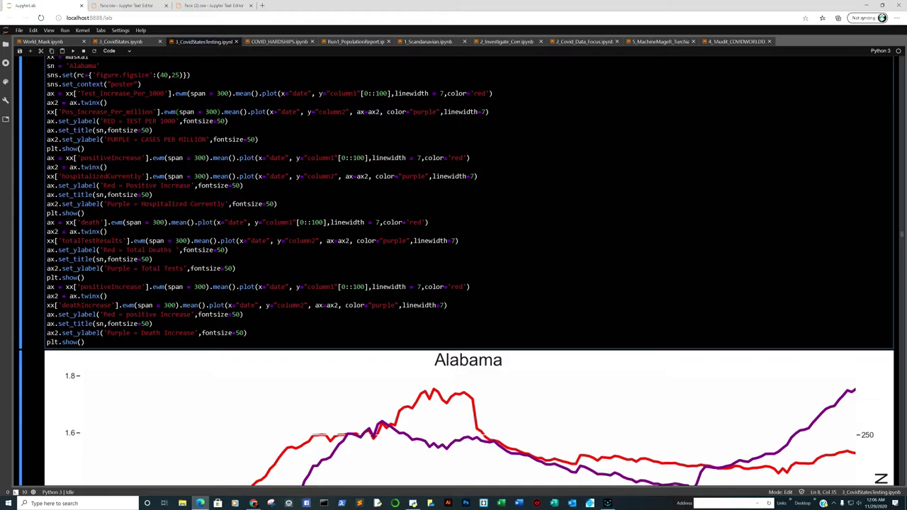
left_click(489, 112)
Look through the remaining Alabama charts and examine the one comparing positive increase with death increase
scroll(489, 114, "down", 5)
scroll(320, 134, "down", 12)
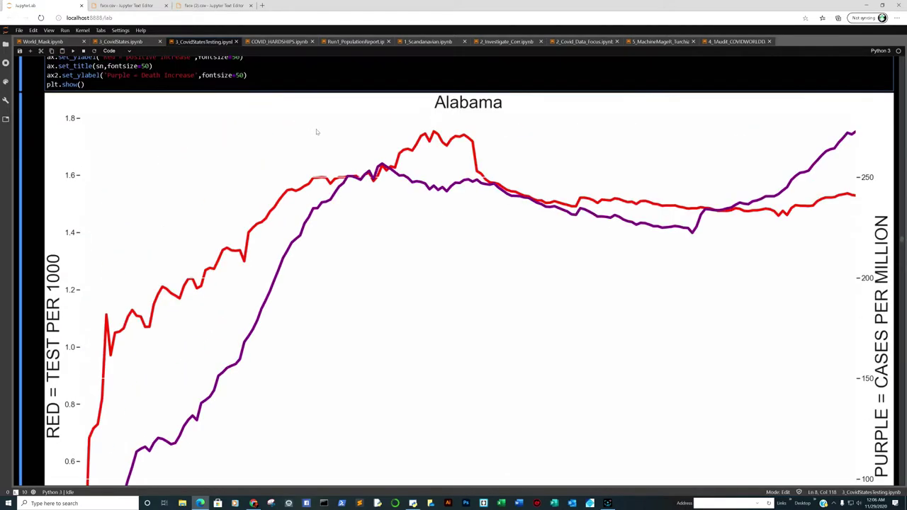
scroll(321, 140, "down", 4)
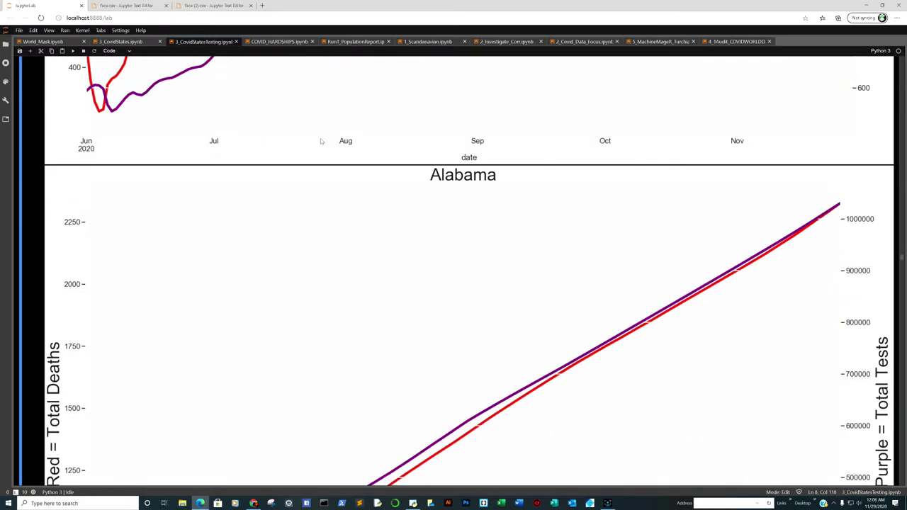
scroll(614, 216, "down", 6)
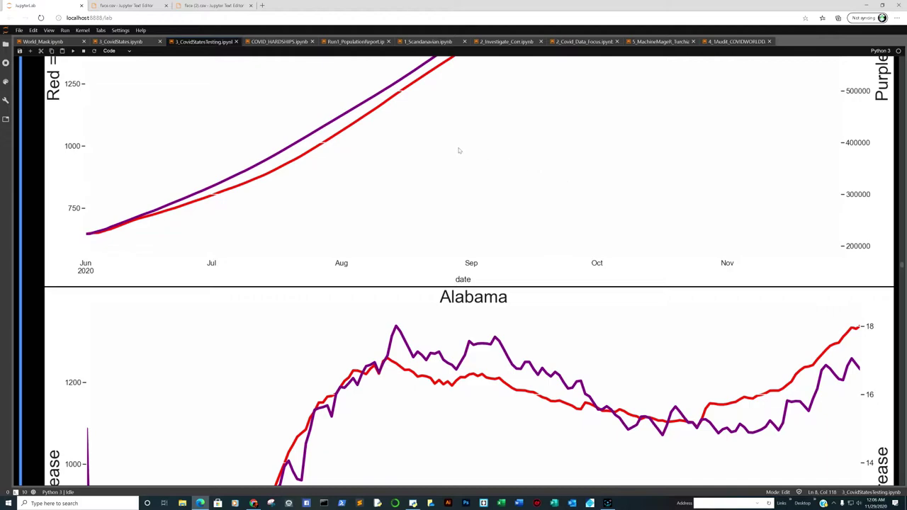
scroll(460, 150, "down", 2)
scroll(440, 168, "down", 1)
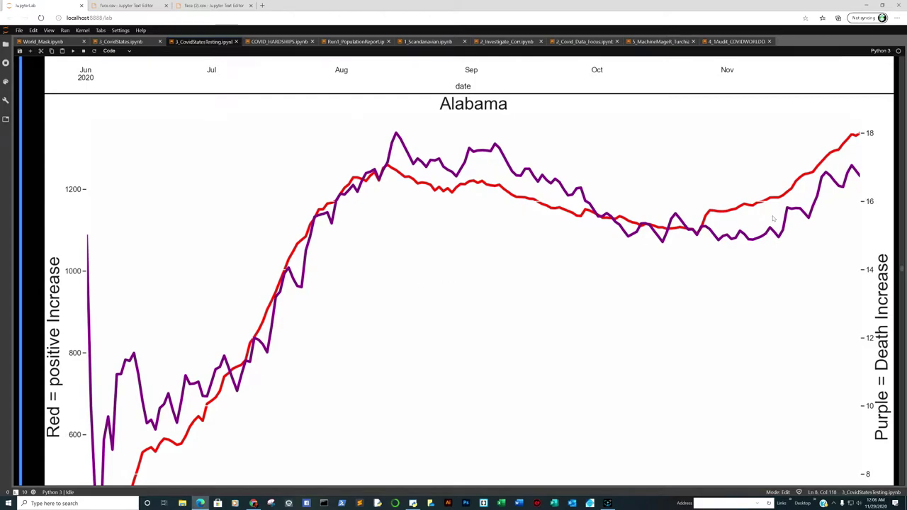
scroll(795, 197, "down", 1)
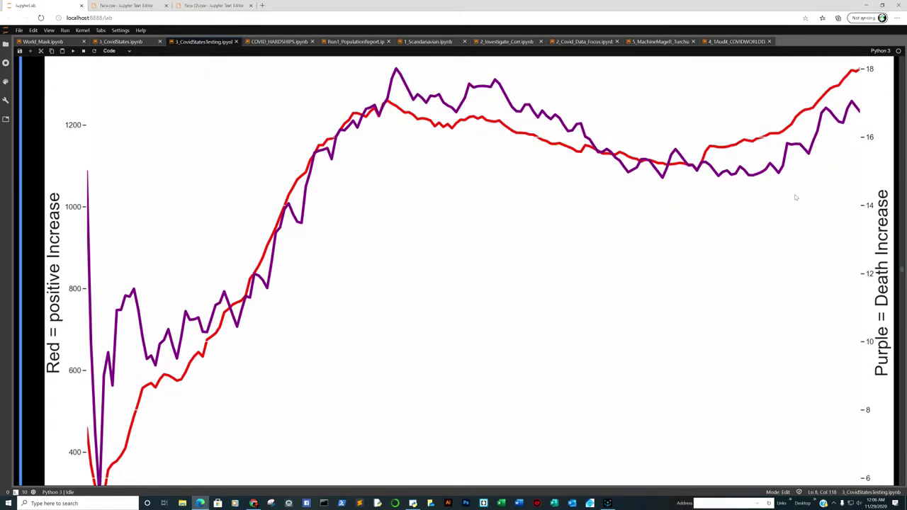
scroll(330, 173, "up", 1)
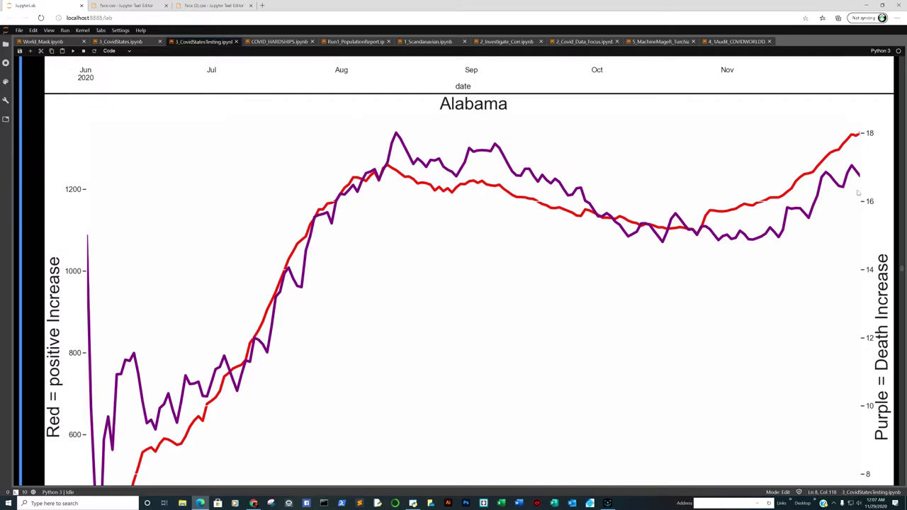
Examine Oregon's plotting code and its charts of tests, cases, hospitalizations, total deaths and death increase
scroll(857, 192, "down", 4)
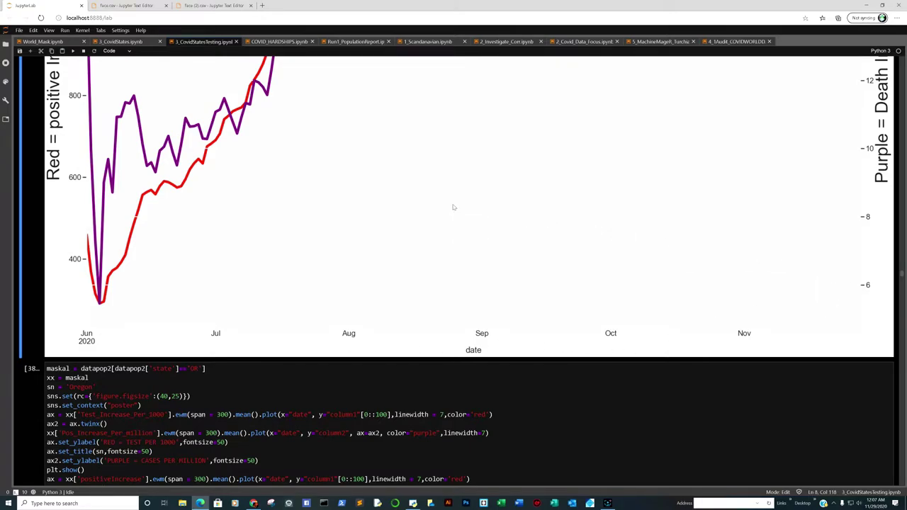
scroll(453, 208, "down", 2)
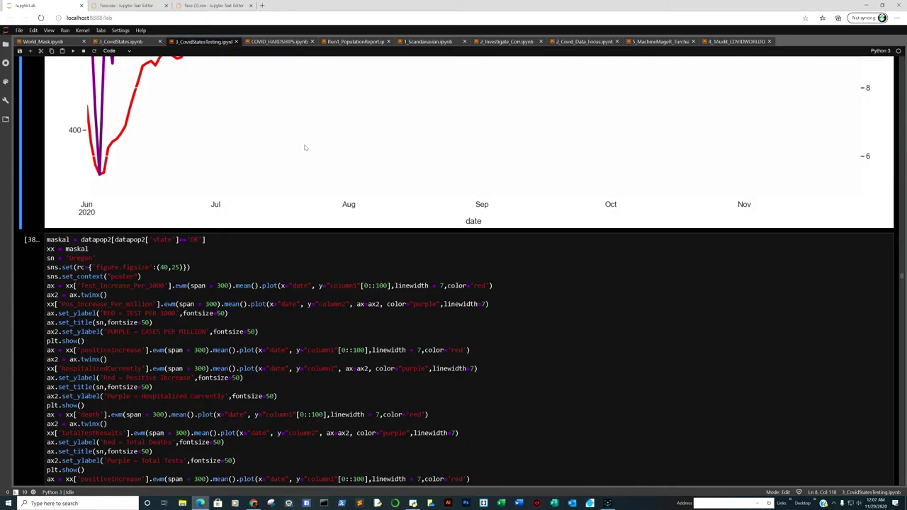
scroll(295, 138, "down", 4)
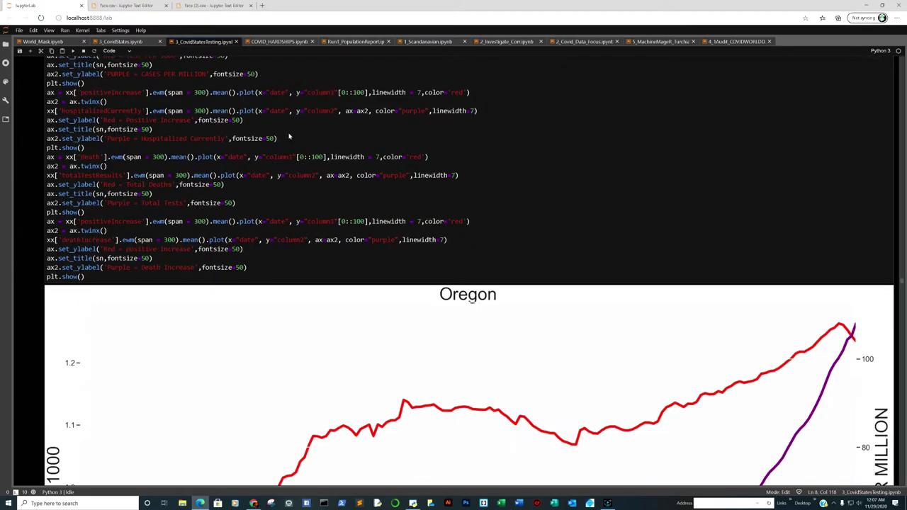
scroll(289, 136, "down", 3)
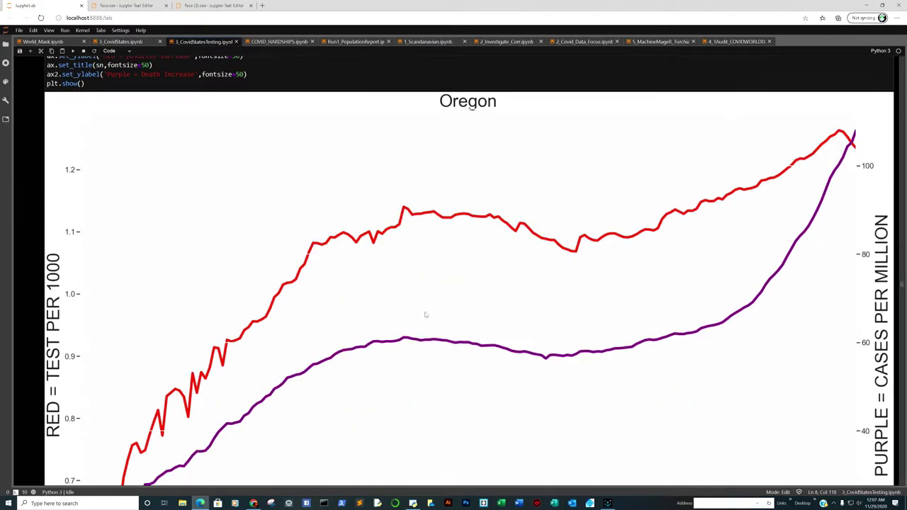
scroll(221, 311, "down", 1)
scroll(229, 295, "down", 8)
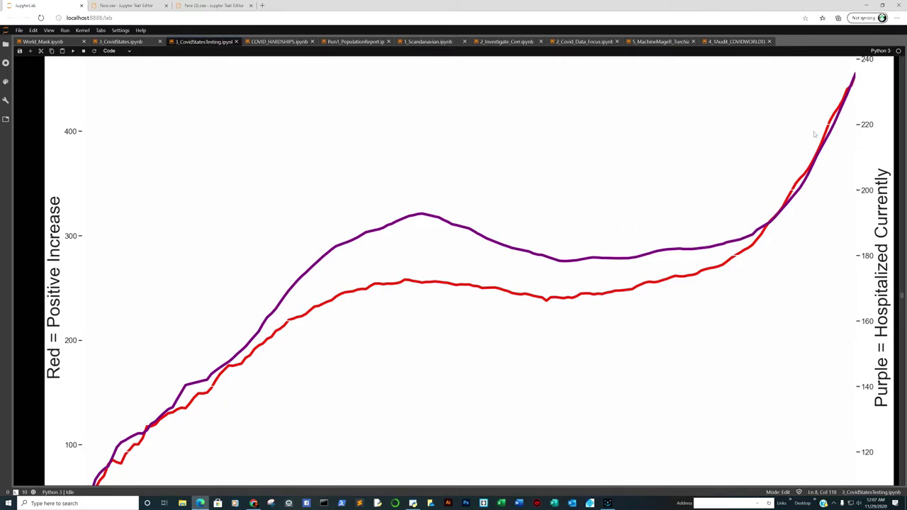
scroll(701, 182, "down", 10)
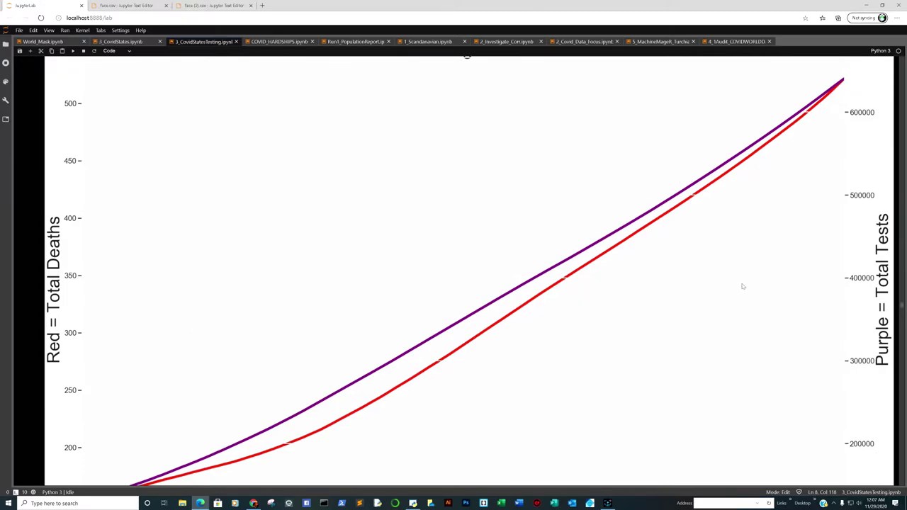
scroll(696, 283, "down", 1)
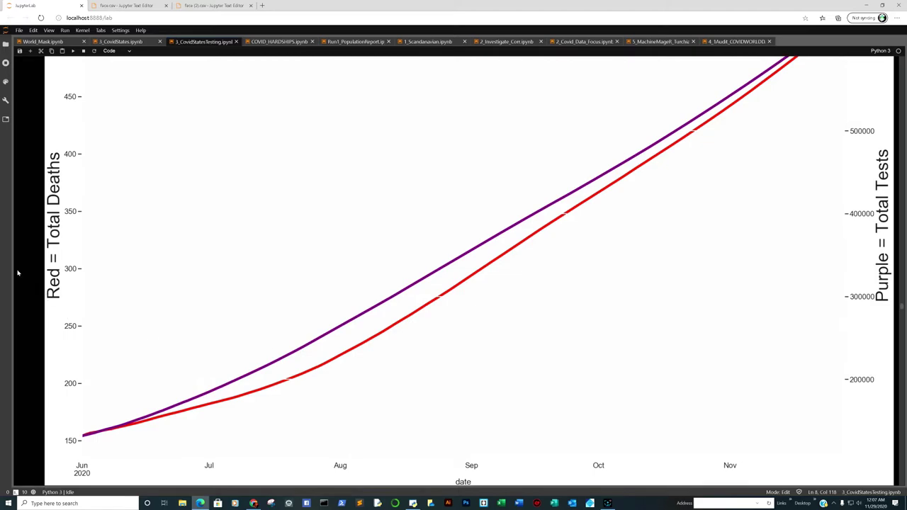
scroll(49, 269, "down", 6)
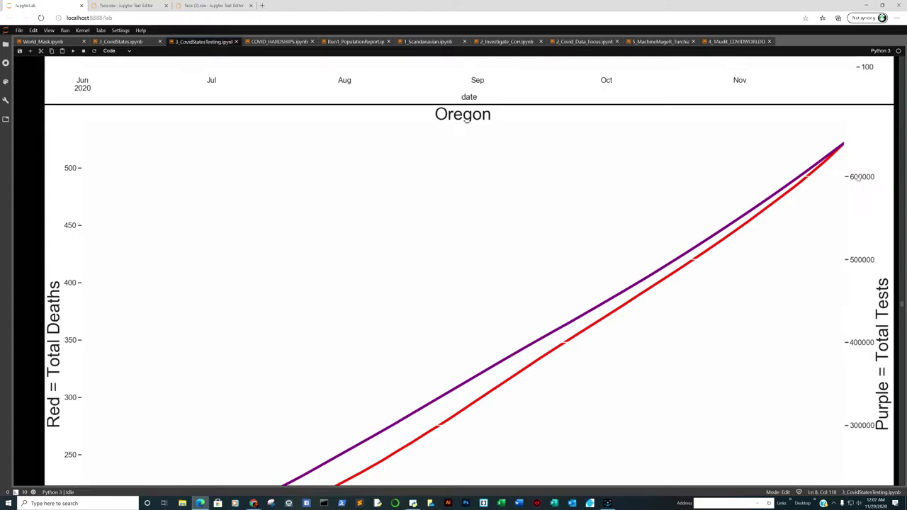
scroll(786, 200, "down", 10)
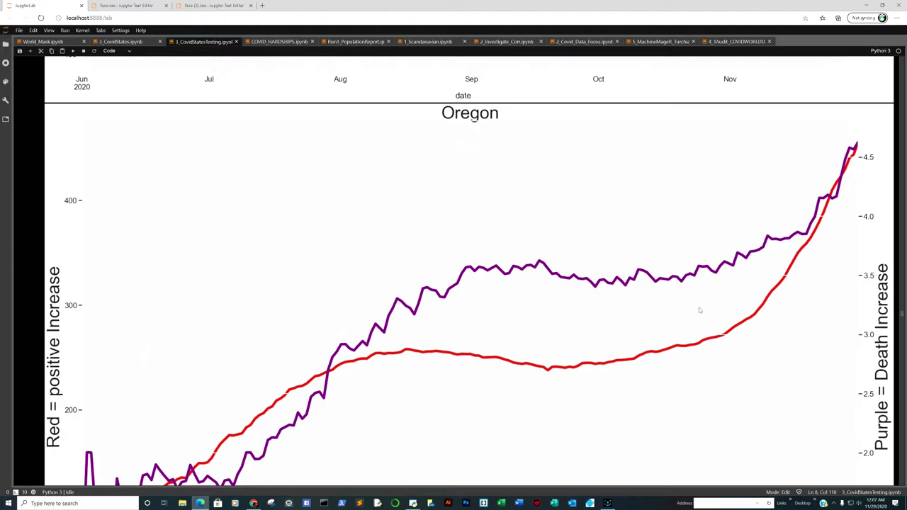
Examine Oklahoma's plotting code and its chart of tests per 1000 against cases per million
scroll(757, 257, "down", 8)
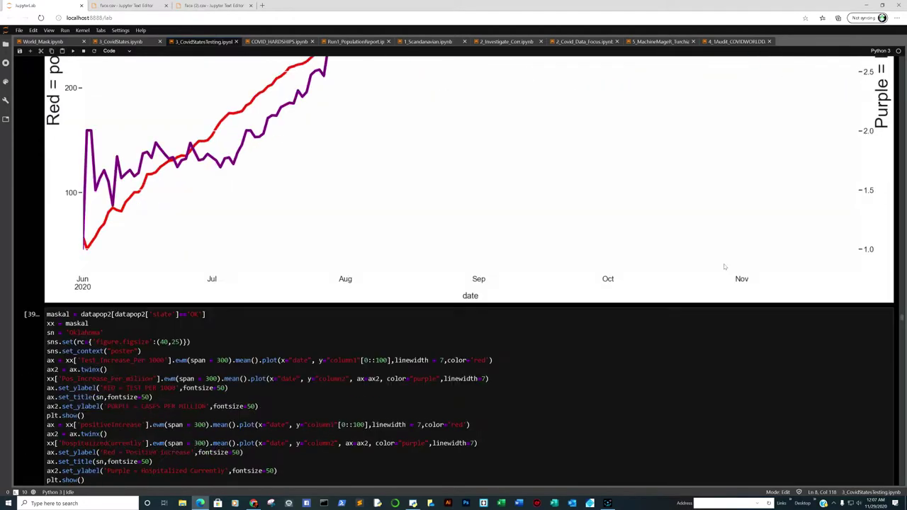
scroll(467, 270, "down", 4)
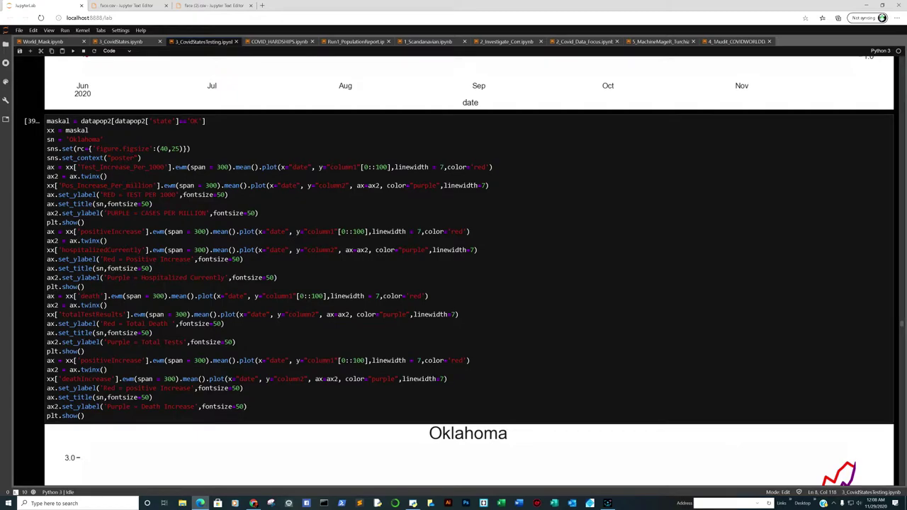
scroll(557, 251, "down", 12)
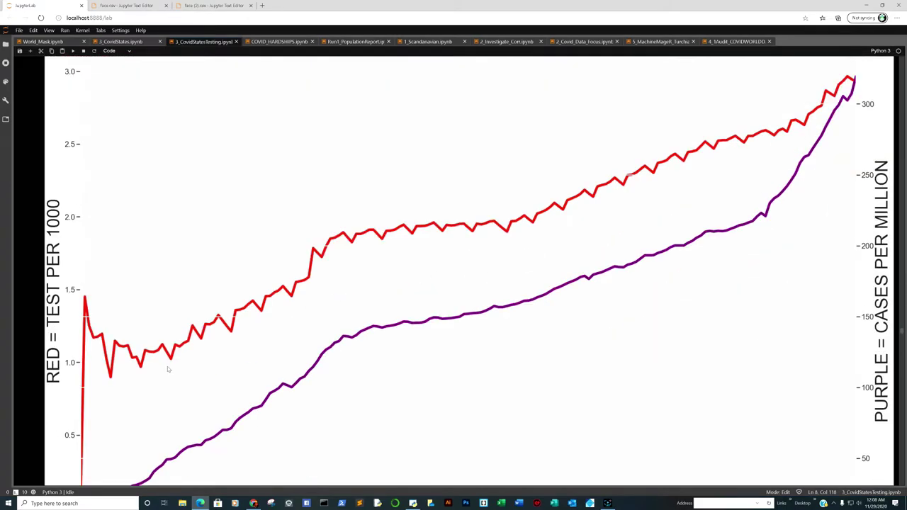
Re-examine Oklahoma's tests-versus-cases chart and Oregon's charts of positive increase, hospitalizations, total deaths and death increase
scroll(170, 366, "down", 2)
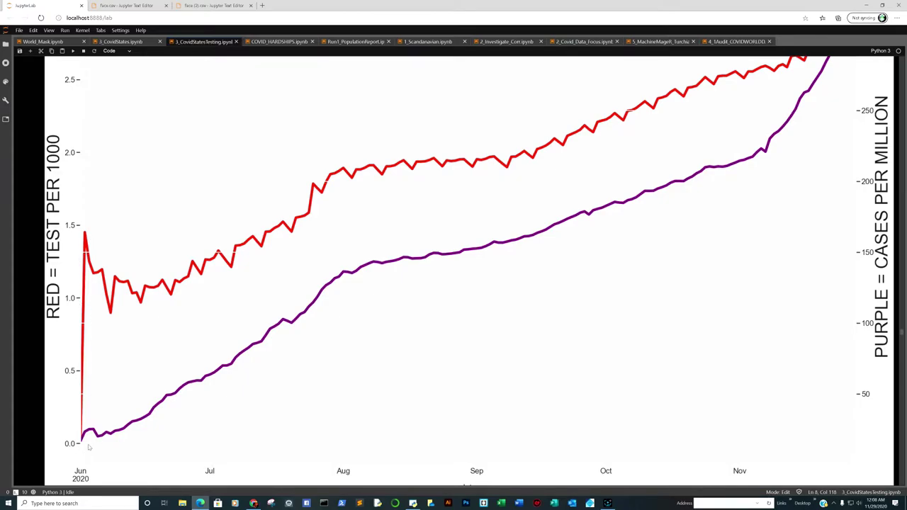
scroll(80, 346, "up", 15)
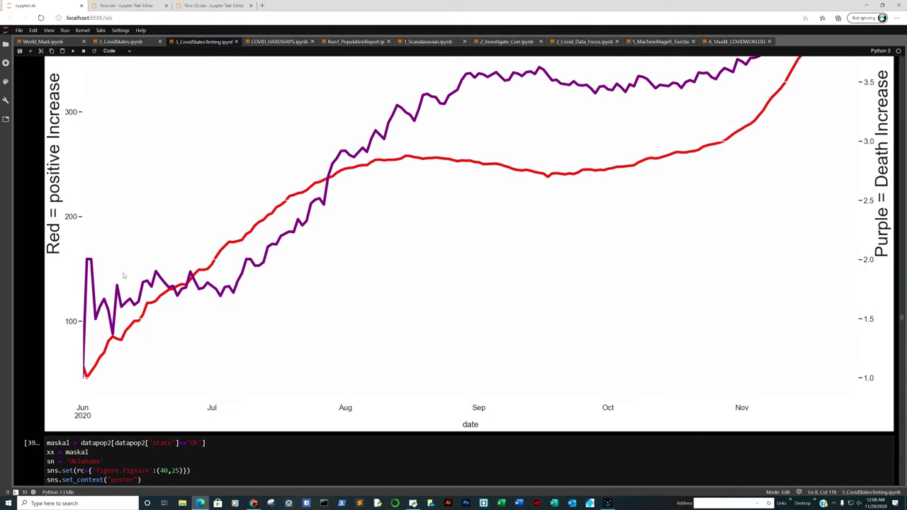
scroll(96, 340, "up", 2)
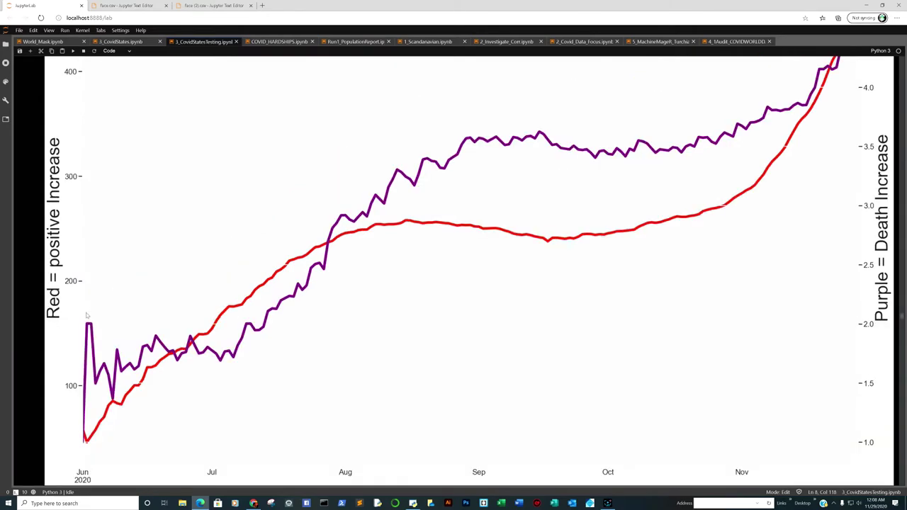
scroll(87, 316, "down", 2)
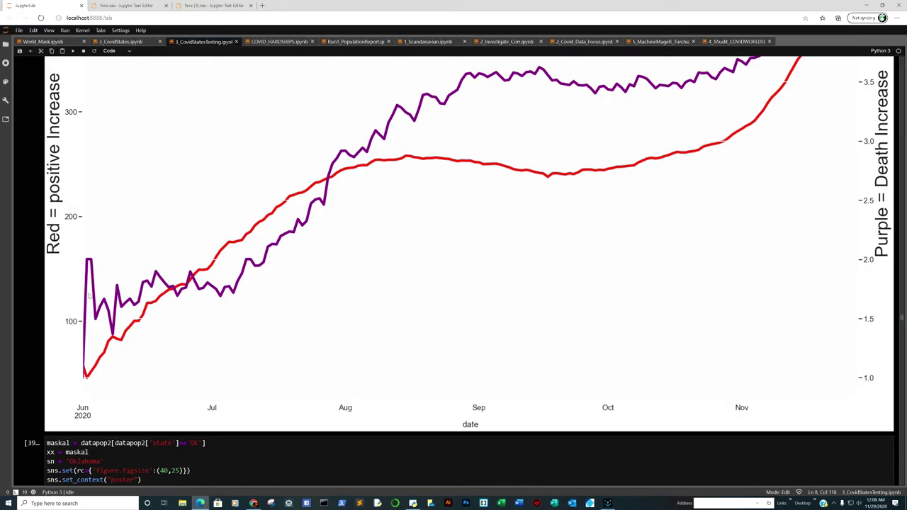
scroll(111, 275, "down", 20)
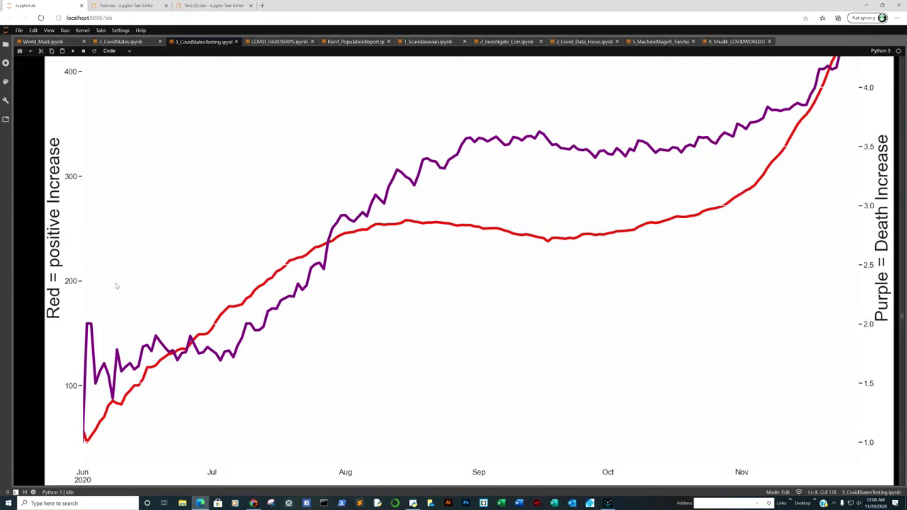
scroll(107, 301, "down", 15)
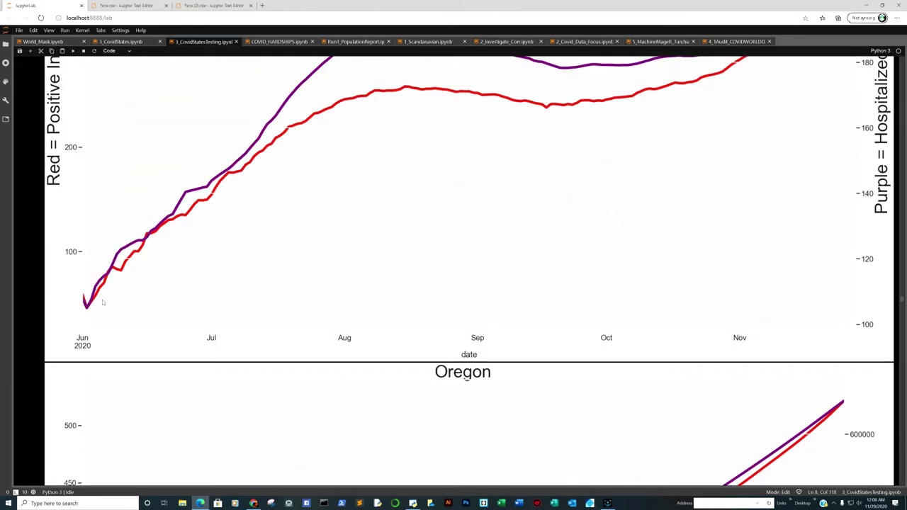
scroll(99, 305, "down", 20)
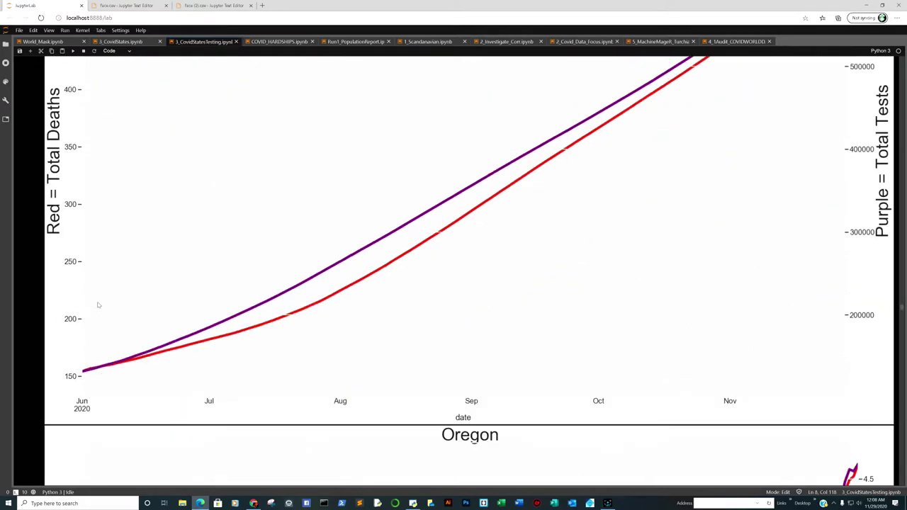
scroll(97, 307, "down", 20)
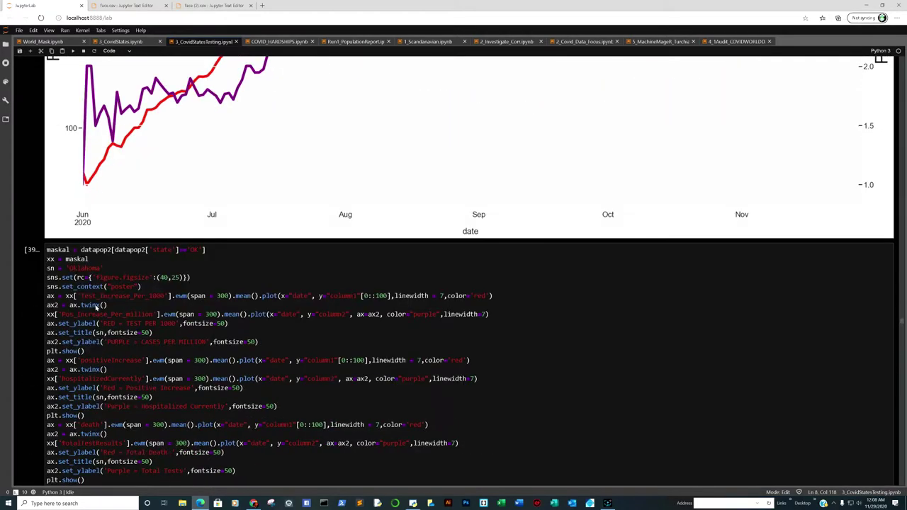
Examine Oklahoma's charts comparing total deaths with total tests and positive increase with death increase
scroll(97, 307, "down", 20)
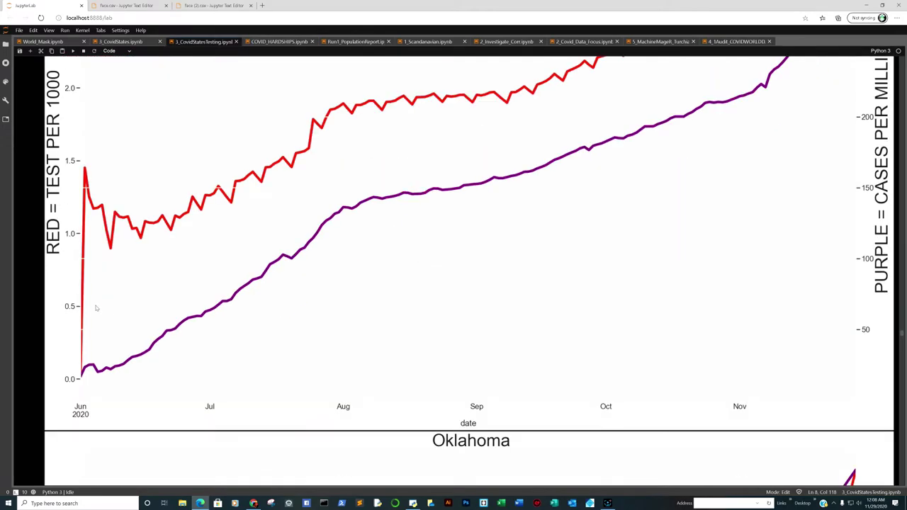
scroll(100, 310, "down", 20)
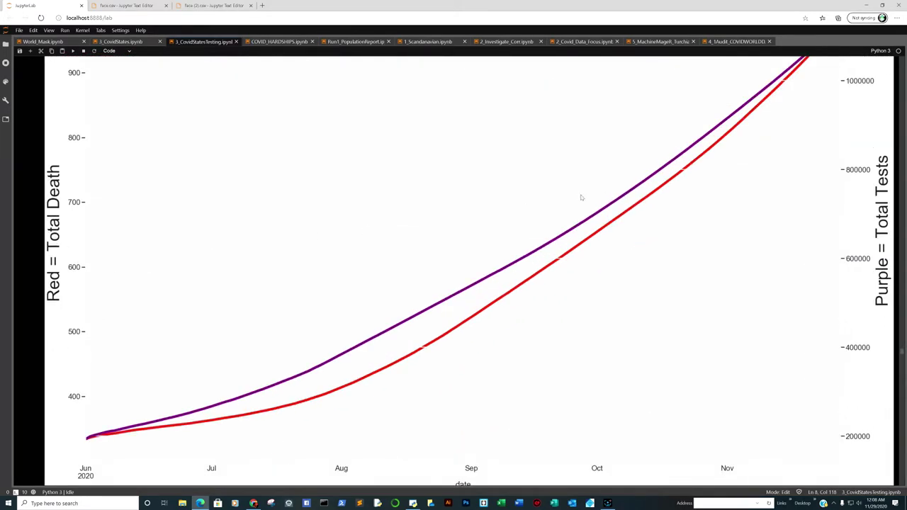
scroll(862, 192, "up", 2)
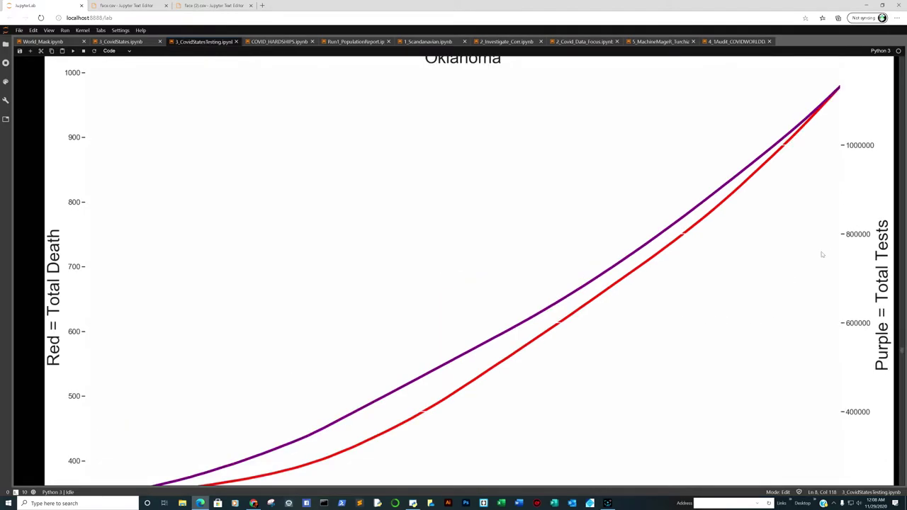
scroll(797, 258, "down", 2)
scroll(783, 244, "down", 14)
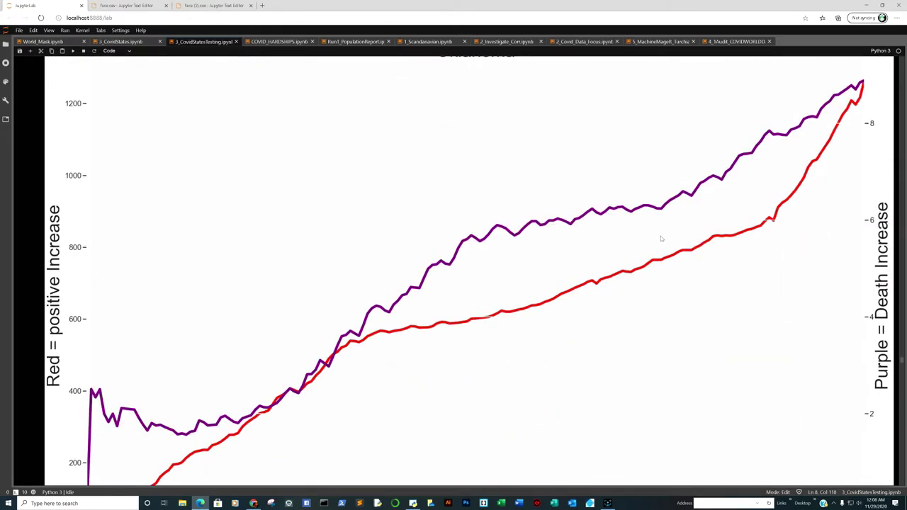
Examine California's plotting code and its charts of tests per 1000 against cases per million and positive increase against current hospitalizations
scroll(660, 239, "down", 12)
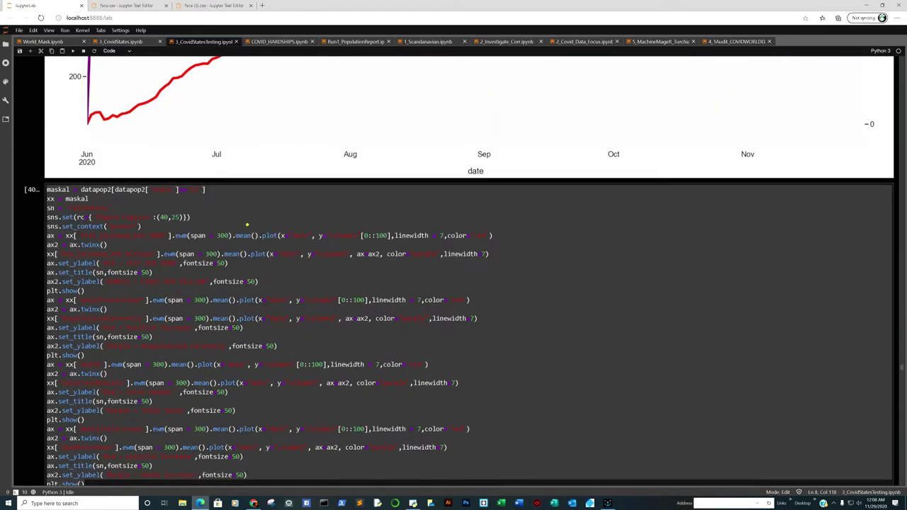
left_click(248, 224)
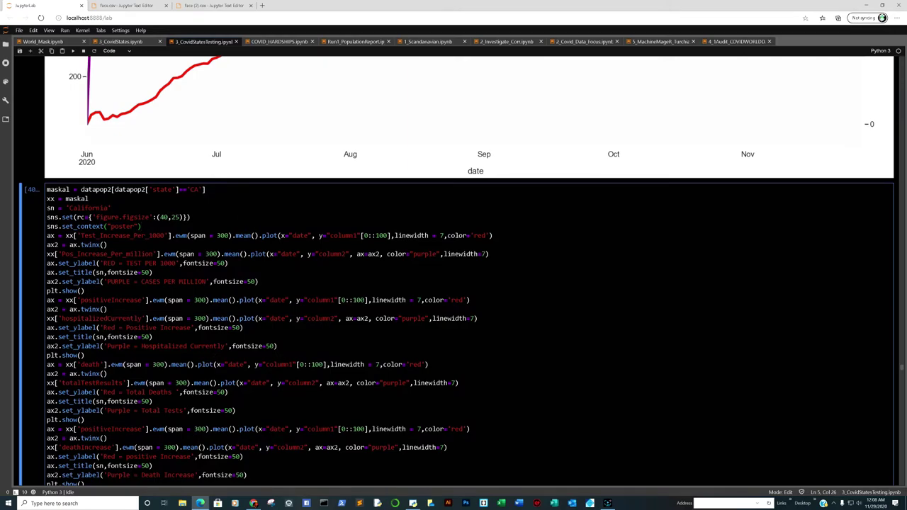
scroll(256, 202, "down", 12)
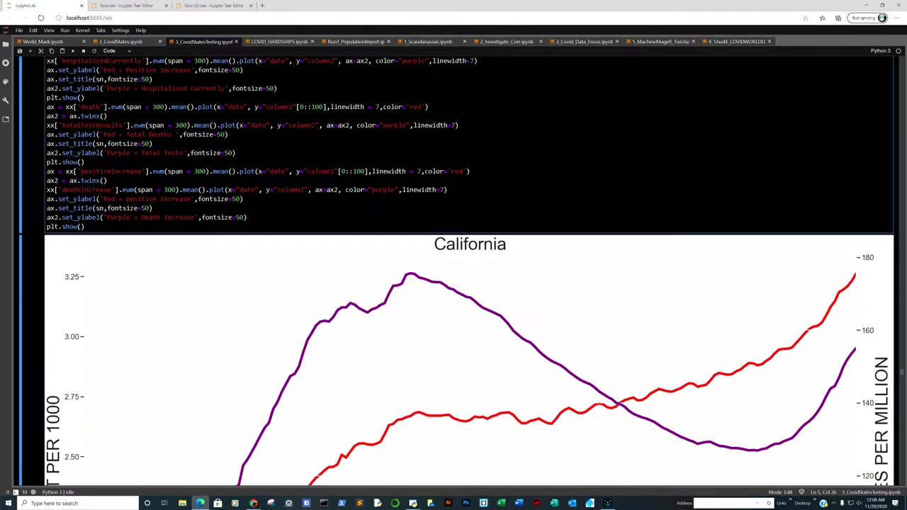
scroll(255, 203, "down", 2)
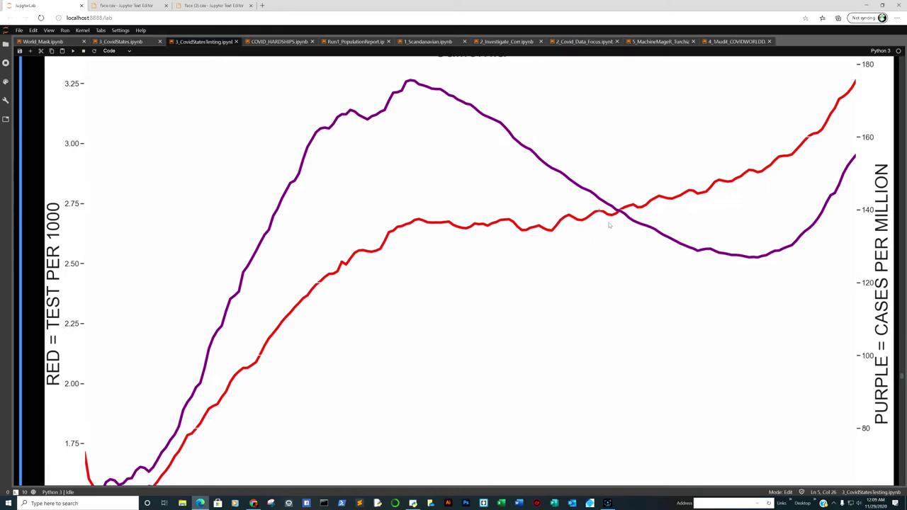
scroll(609, 225, "down", 3)
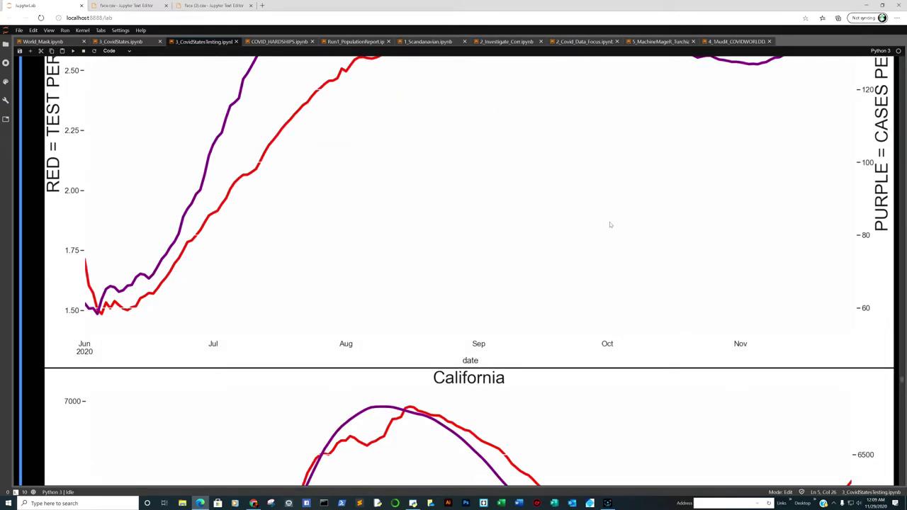
scroll(609, 225, "down", 4)
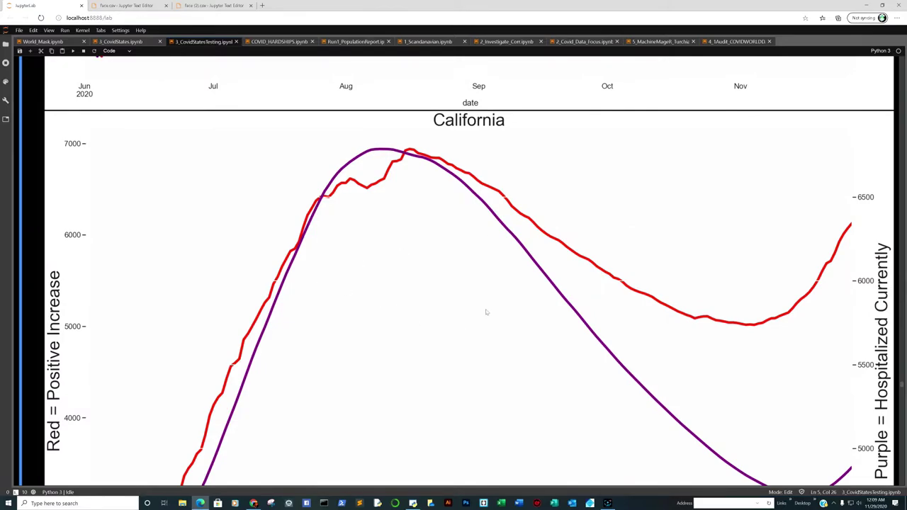
scroll(602, 287, "down", 2)
scroll(629, 267, "up", 1)
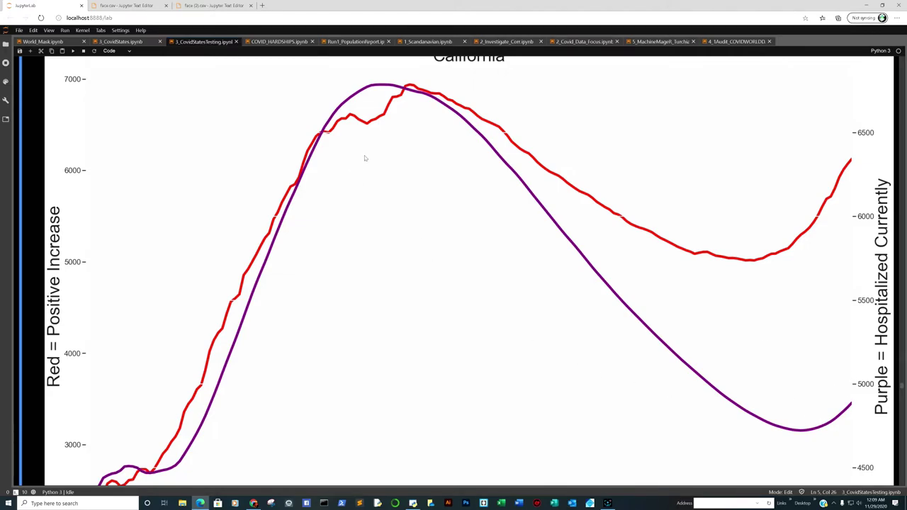
Revisit Oklahoma's hospitalization and total deaths charts, and return to California's chart of positive increase and current hospitalizations
scroll(736, 353, "up", 6)
scroll(751, 354, "down", 20)
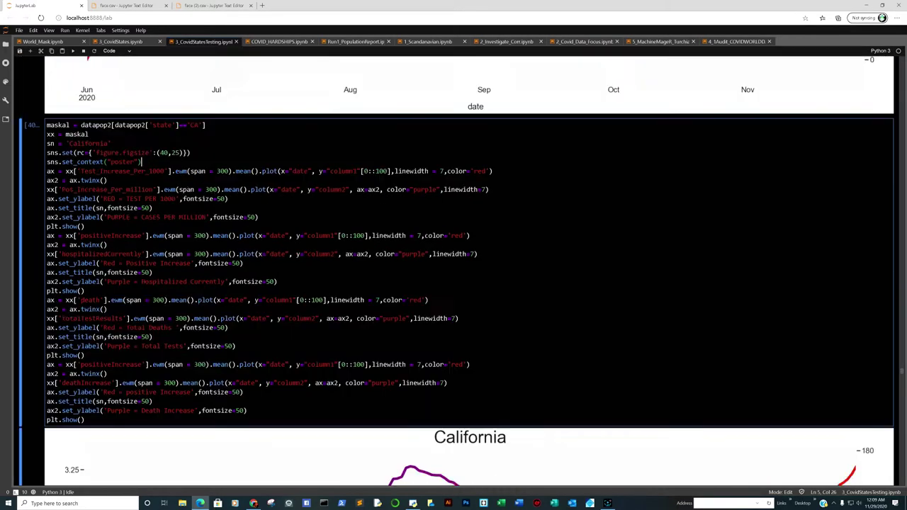
scroll(741, 348, "down", 15)
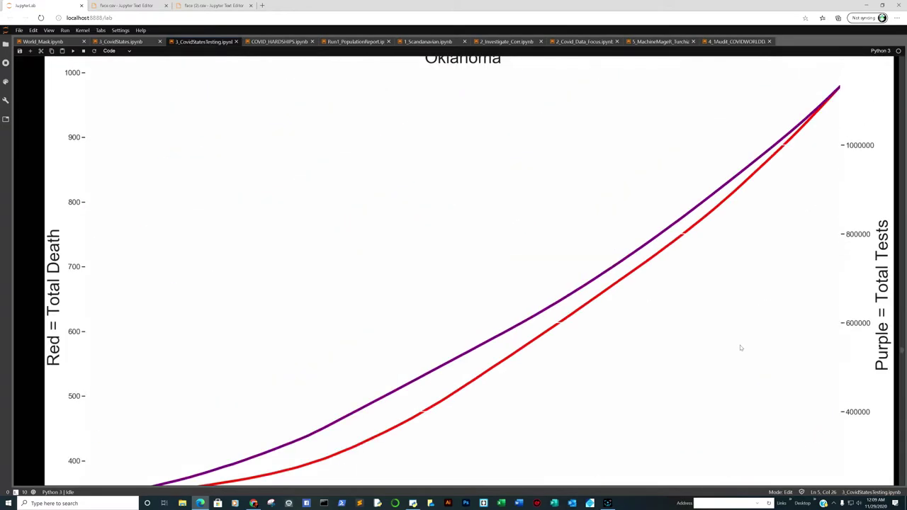
scroll(814, 177, "down", 20)
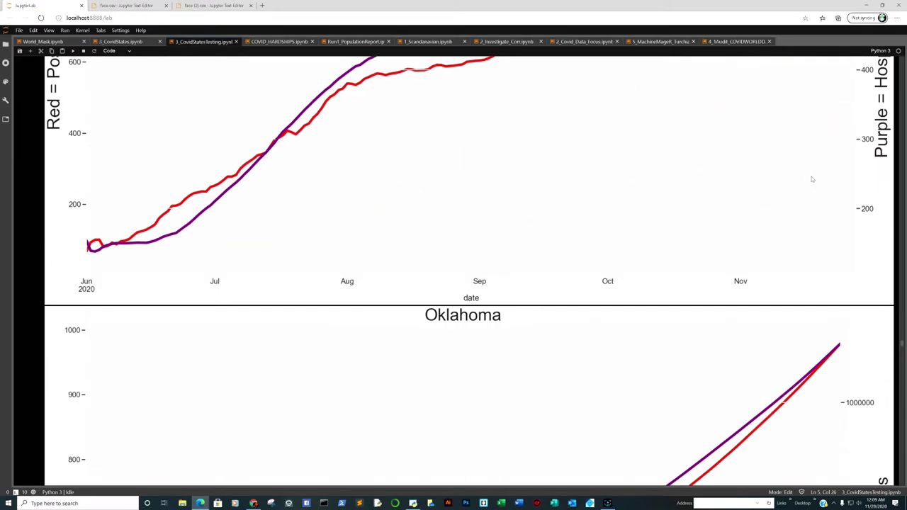
scroll(804, 205, "down", 15)
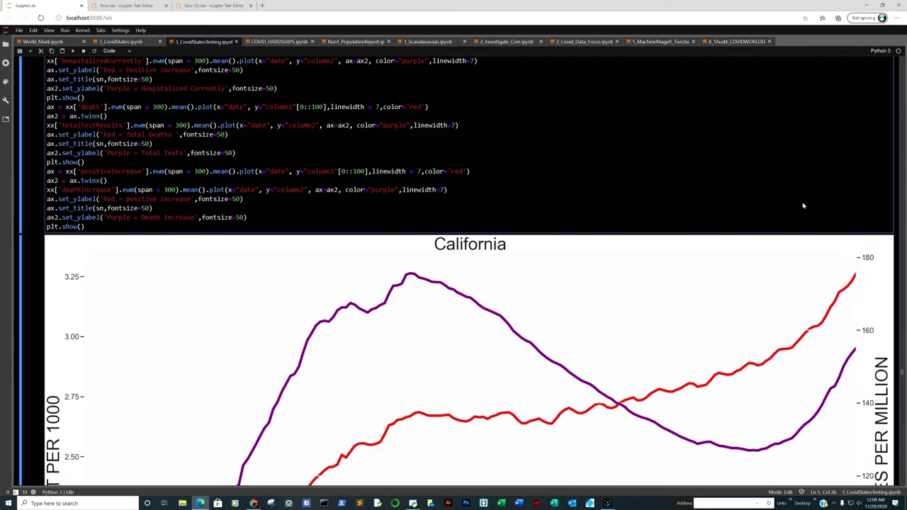
scroll(800, 206, "down", 3)
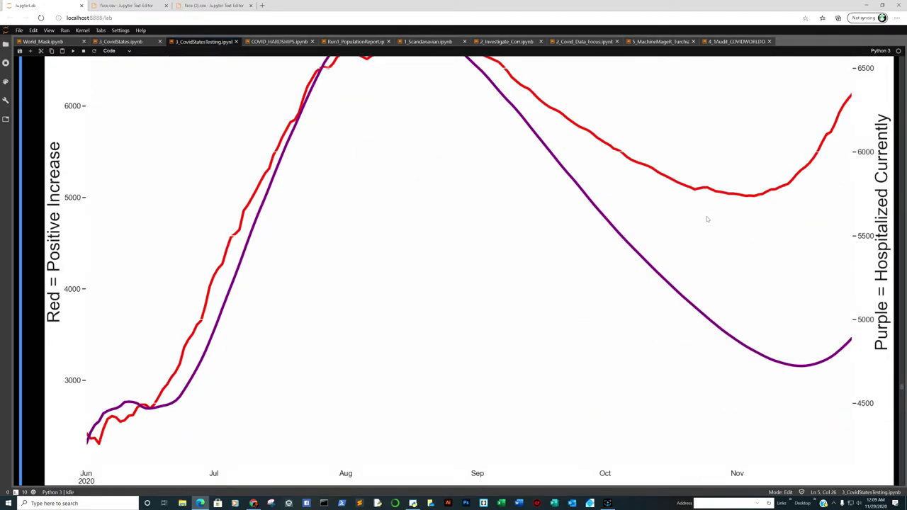
Examine California's charts comparing total deaths with total tests and positive increase with death increase
scroll(716, 206, "down", 2)
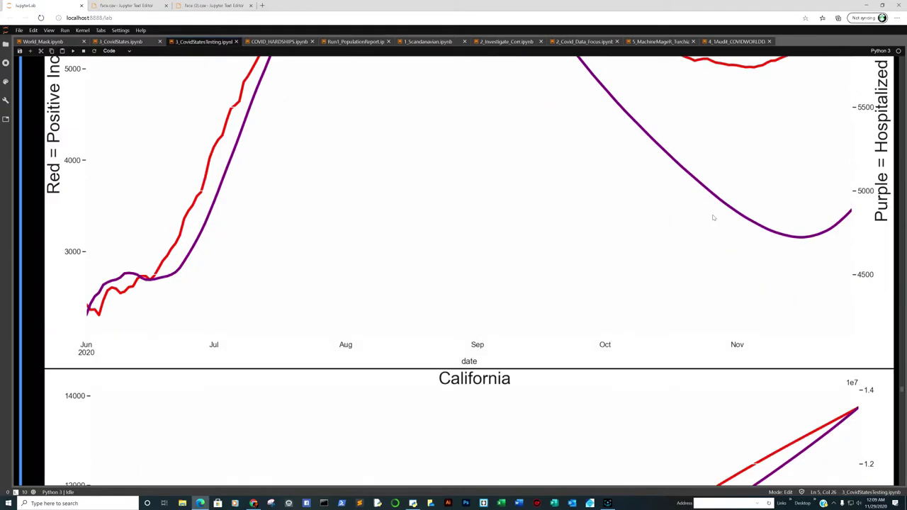
scroll(713, 217, "down", 7)
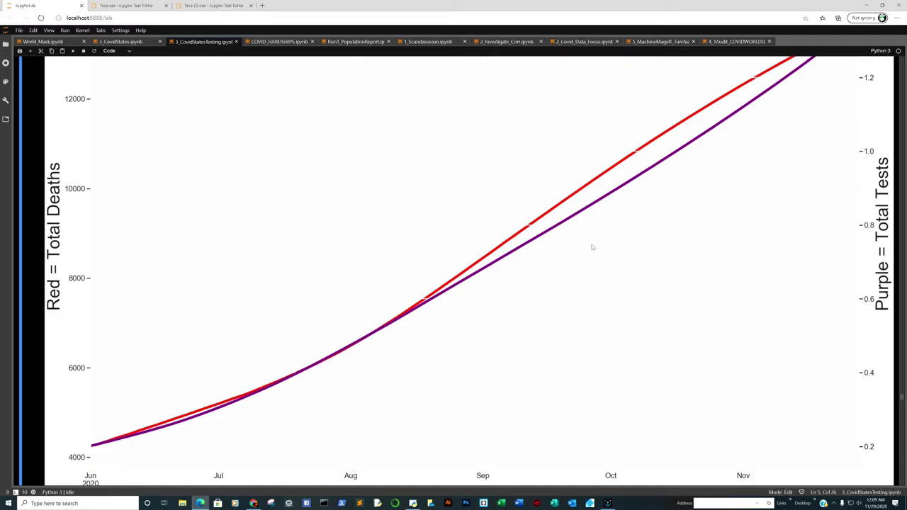
scroll(594, 247, "up", 1)
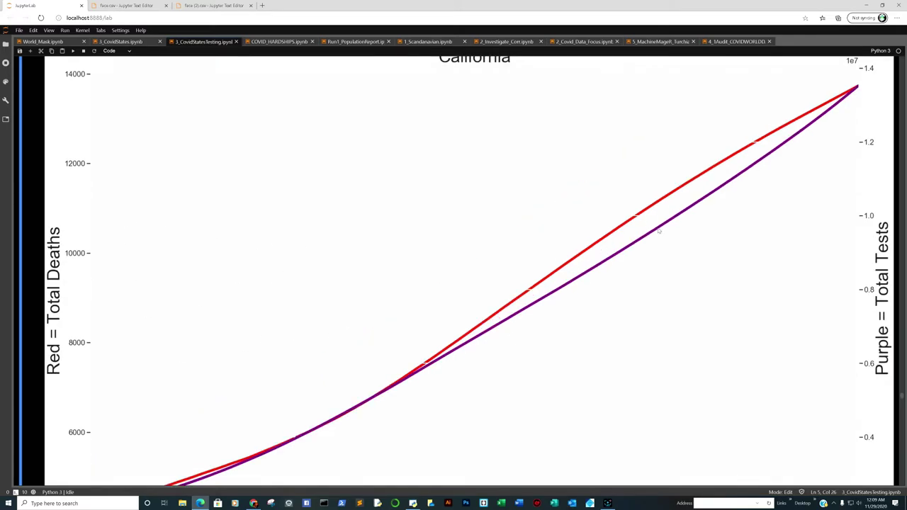
scroll(655, 230, "down", 1)
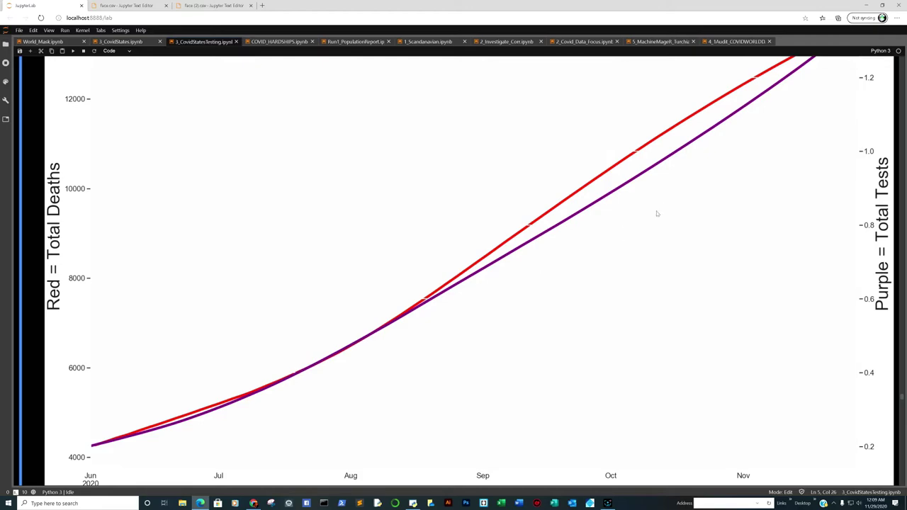
scroll(672, 181, "down", 1)
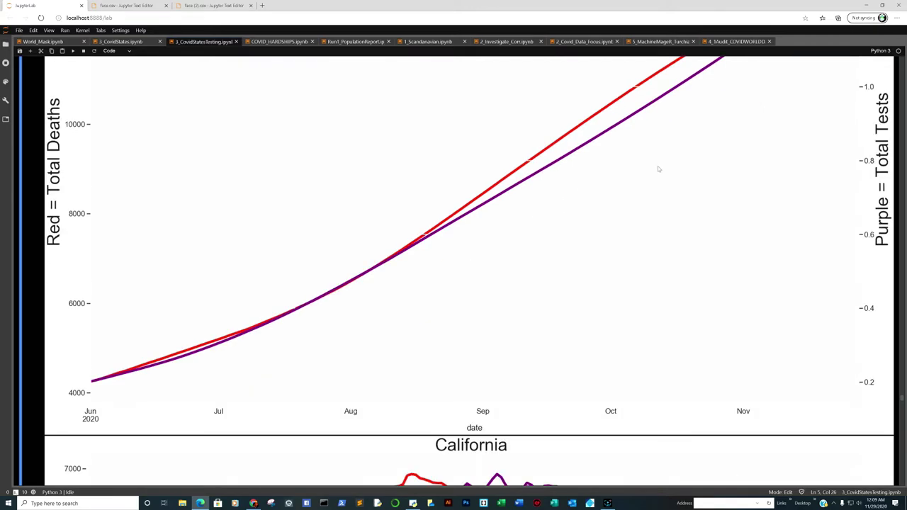
scroll(658, 169, "down", 6)
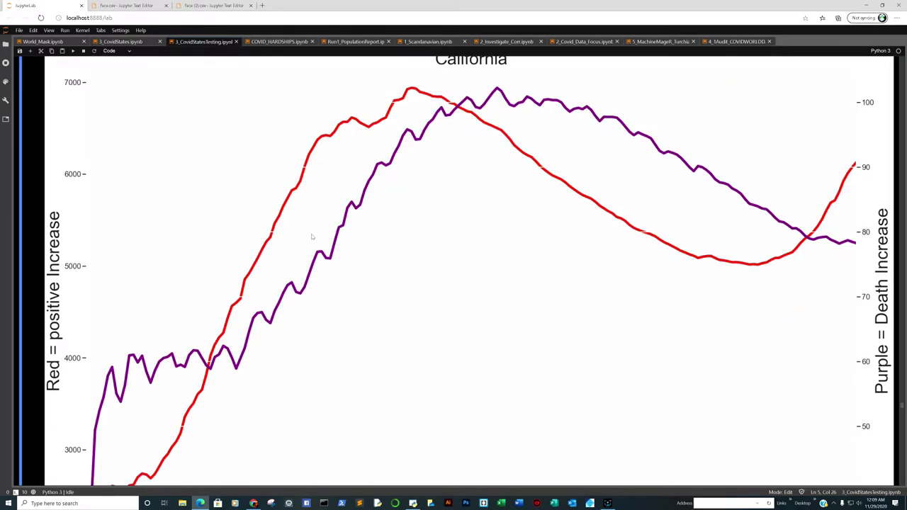
Examine New York's plotting code and its chart of tests per 1000 against cases per million
scroll(696, 218, "down", 6)
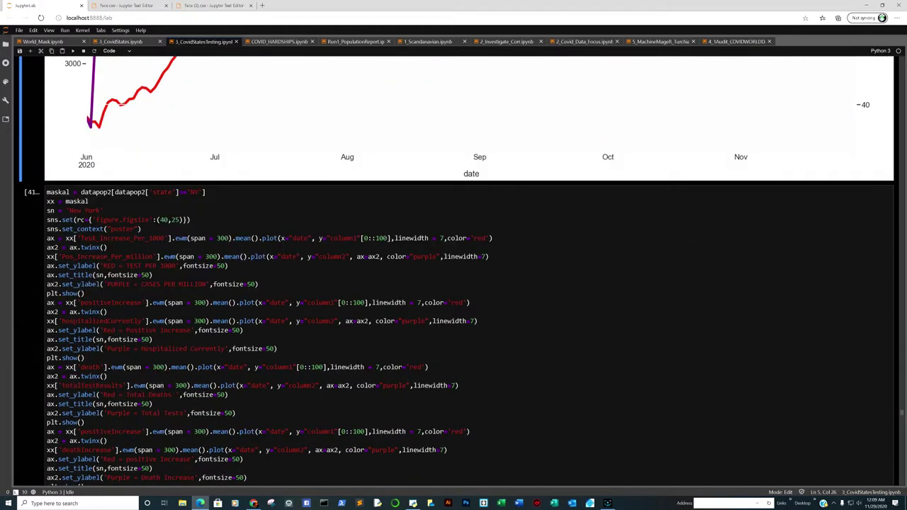
scroll(349, 207, "down", 8)
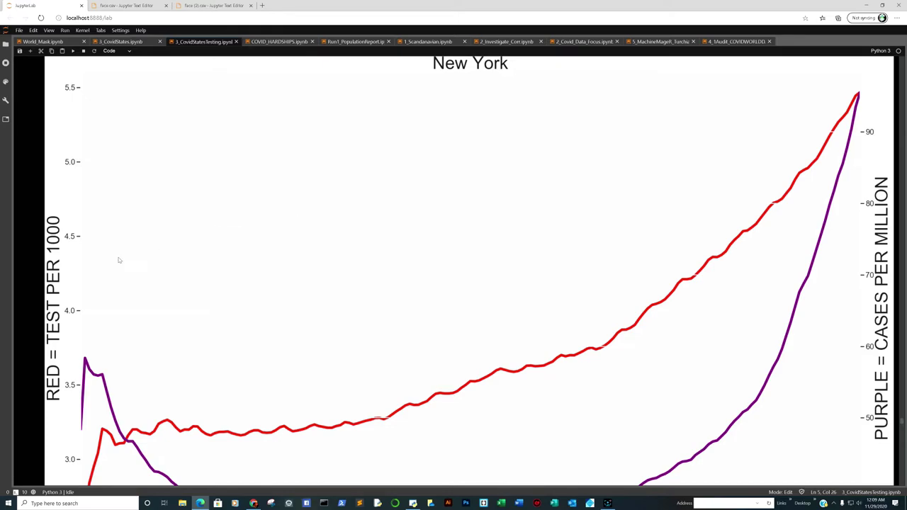
scroll(99, 280, "down", 2)
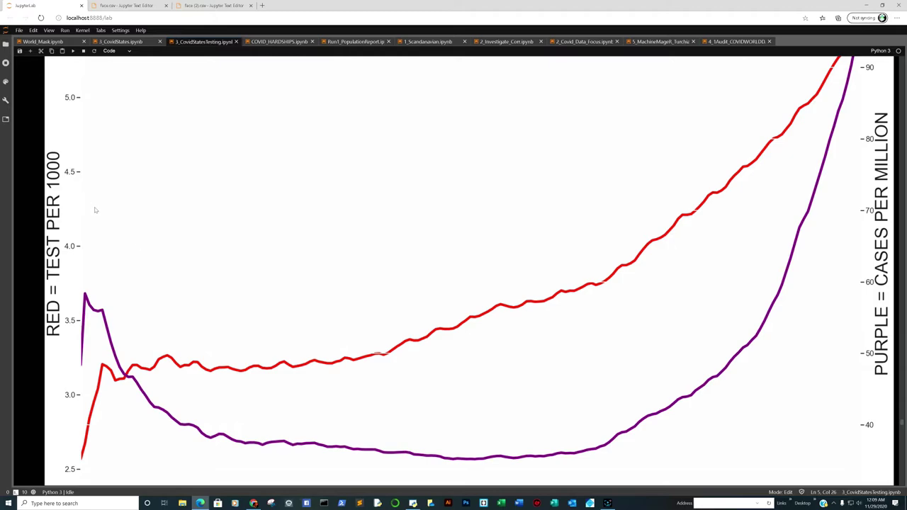
scroll(797, 229, "up", 2)
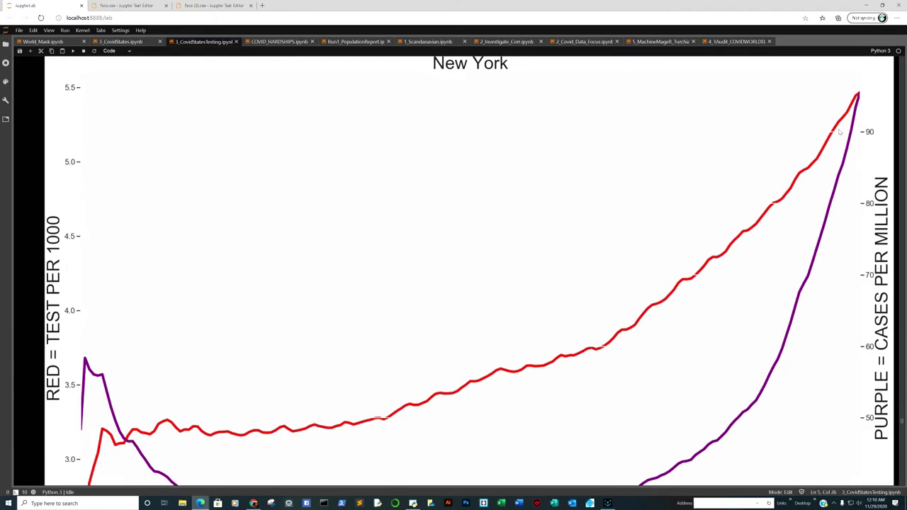
scroll(658, 311, "down", 4)
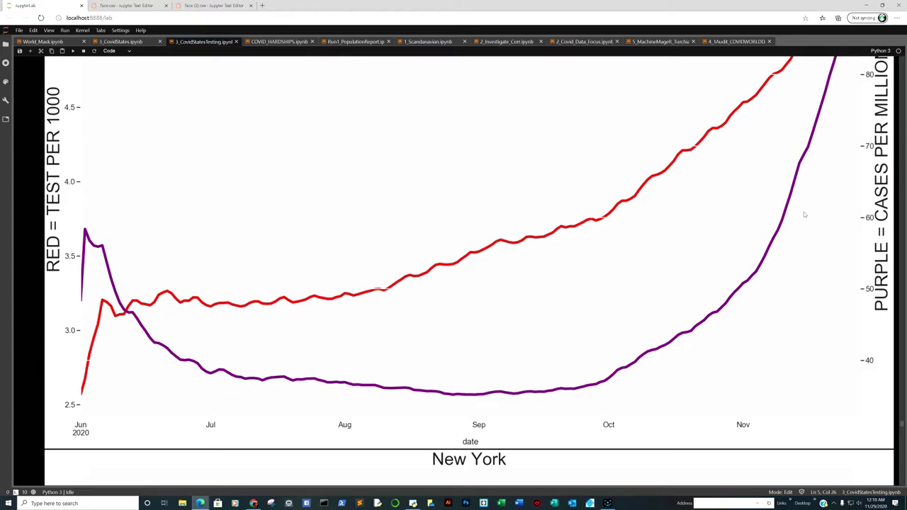
Examine New York's chart of positive increase against current hospitalizations from June through November
scroll(786, 186, "down", 5)
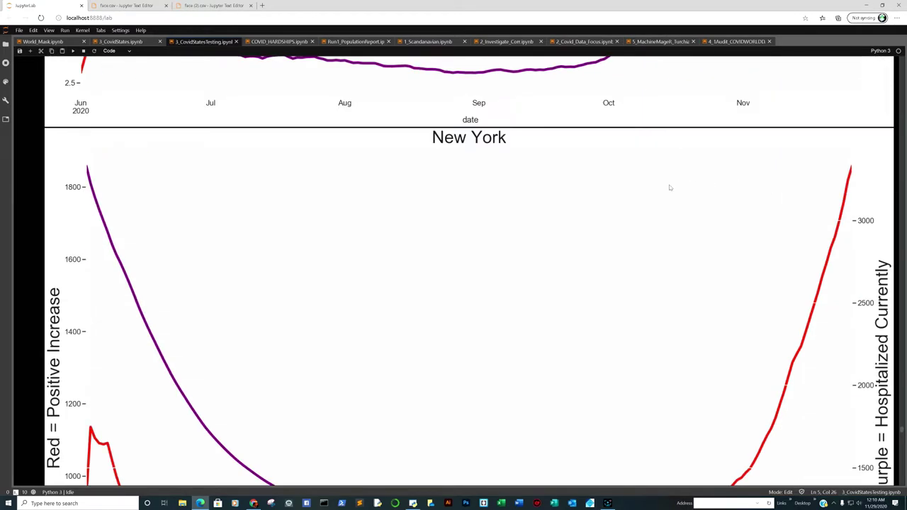
scroll(664, 188, "down", 1)
scroll(660, 187, "down", 2)
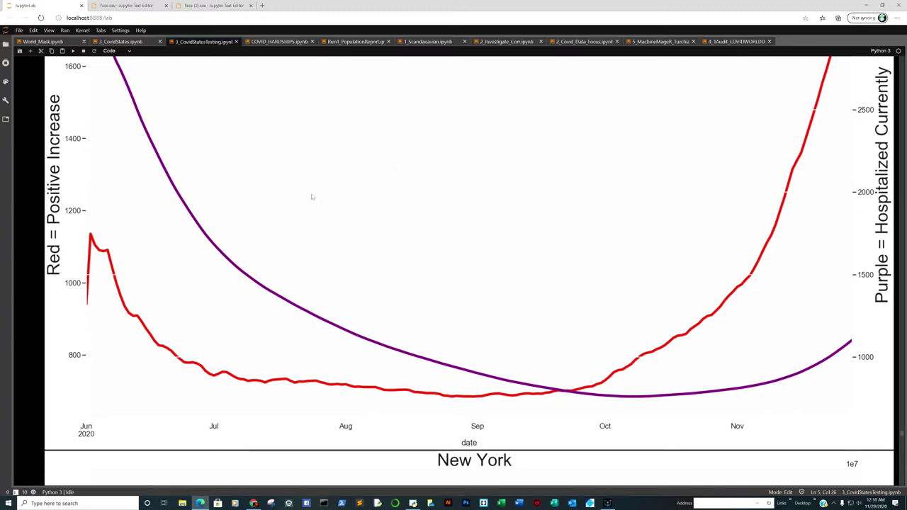
scroll(458, 290, "up", 1)
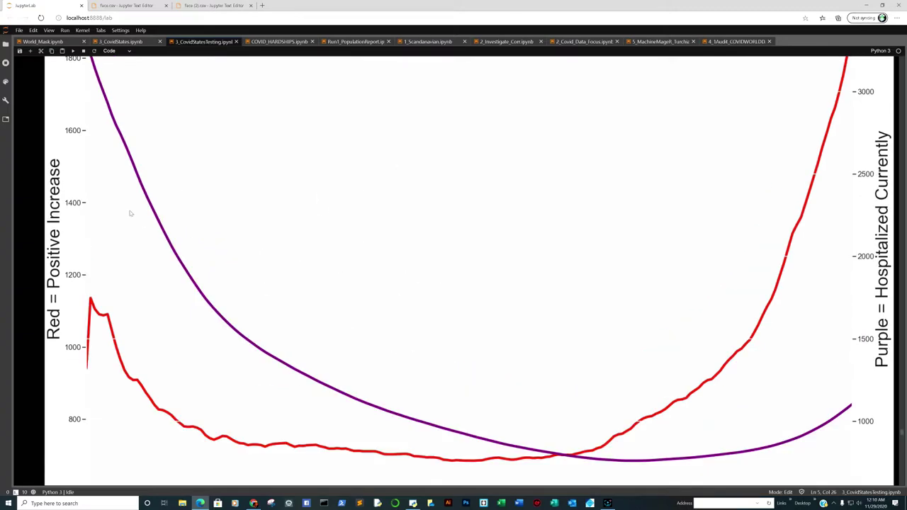
scroll(106, 185, "up", 2)
scroll(842, 235, "down", 3)
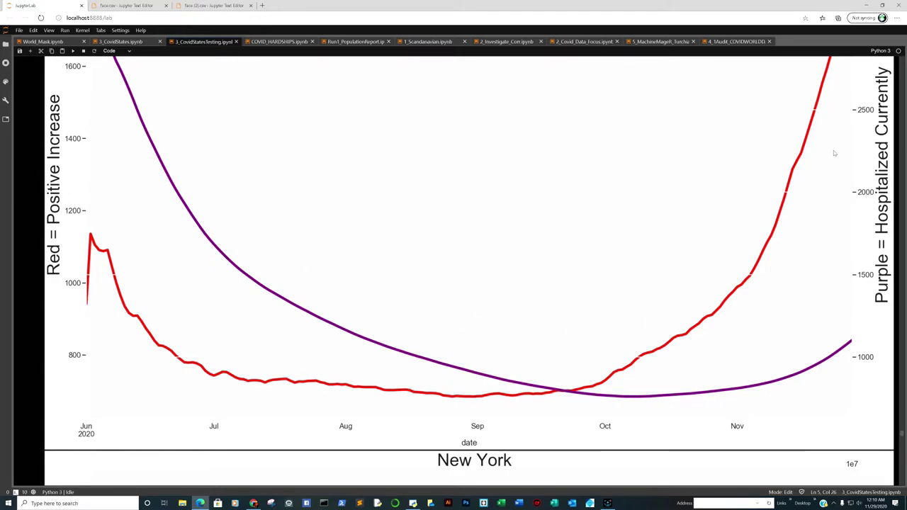
scroll(825, 170, "down", 5)
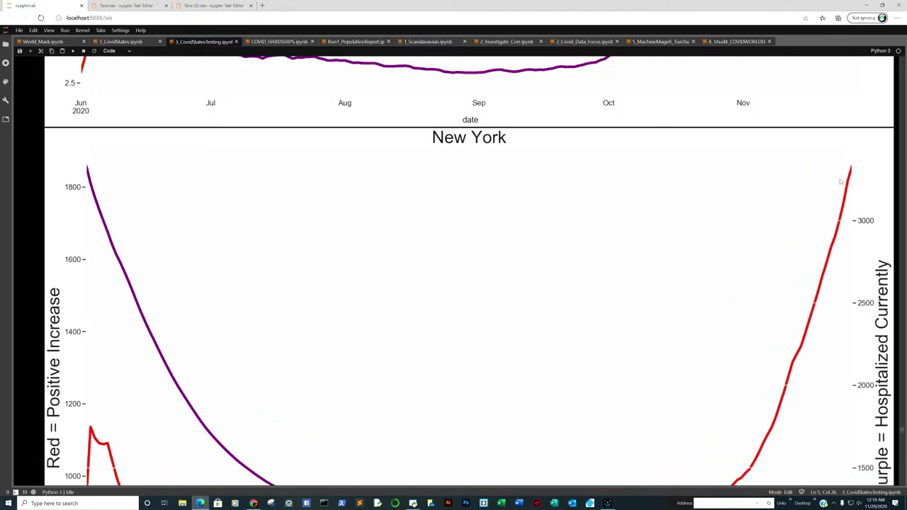
scroll(833, 186, "down", 2)
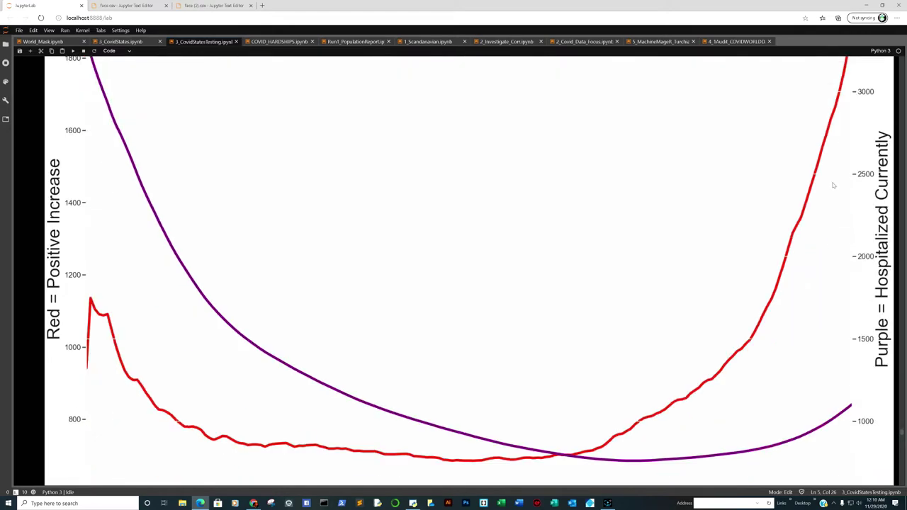
scroll(833, 185, "down", 1)
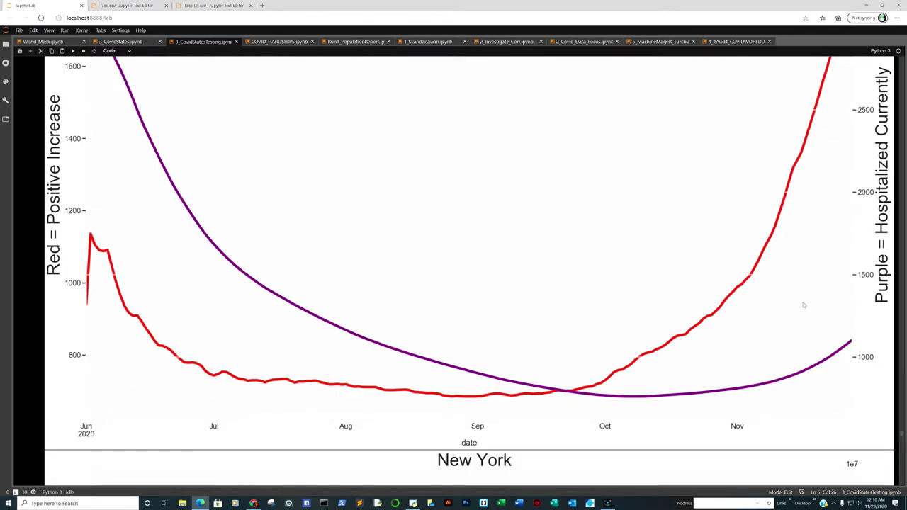
Examine New York's chart comparing total deaths with total tests
scroll(797, 305, "down", 3)
scroll(792, 305, "down", 3)
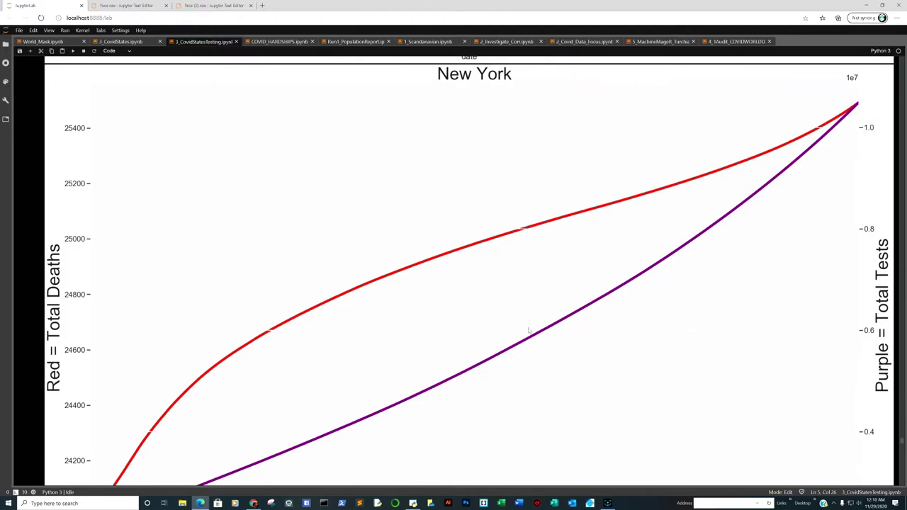
scroll(487, 343, "down", 2)
scroll(408, 291, "down", 6)
Look back through the California, Oklahoma and Oregon charts to Alabama's chart of total deaths against total tests
scroll(739, 260, "down", 20)
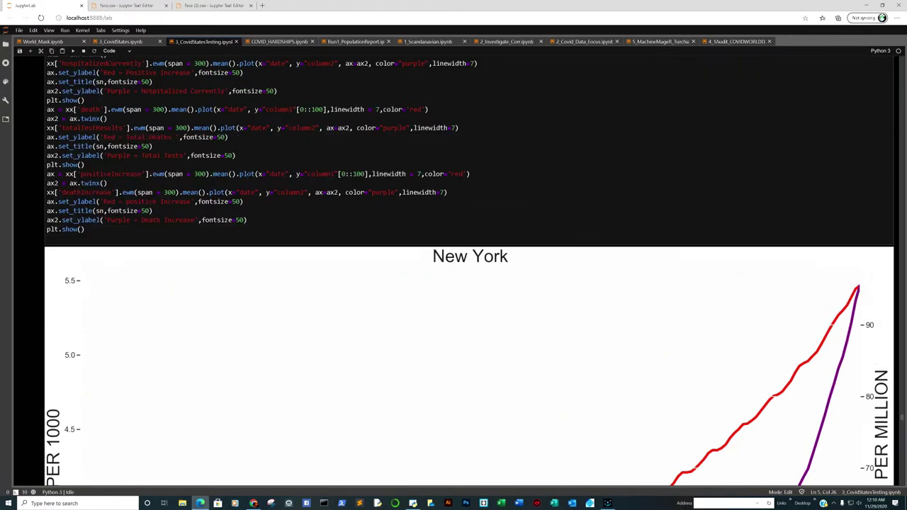
scroll(682, 243, "down", 20)
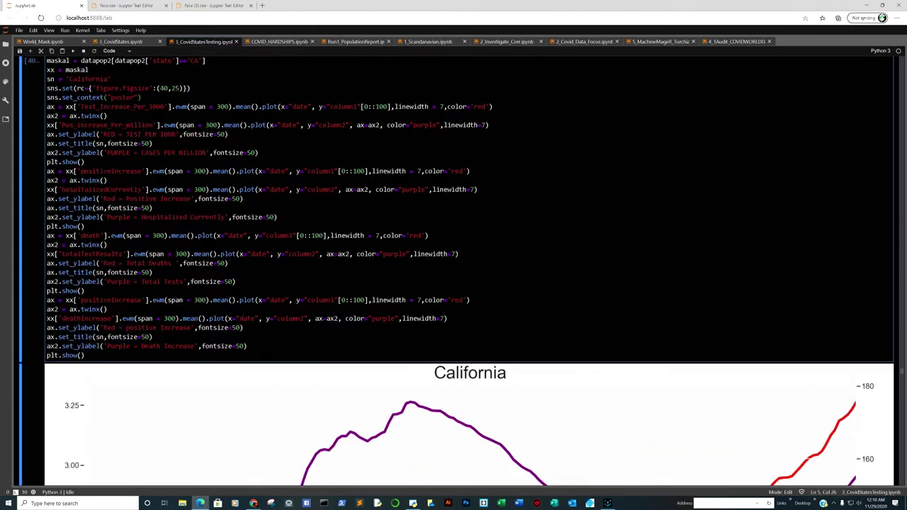
scroll(658, 246, "down", 20)
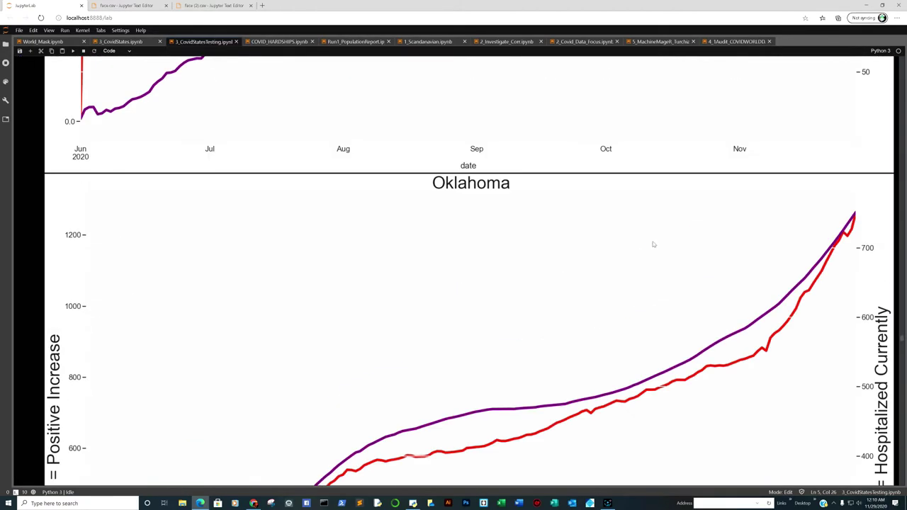
scroll(642, 240, "down", 20)
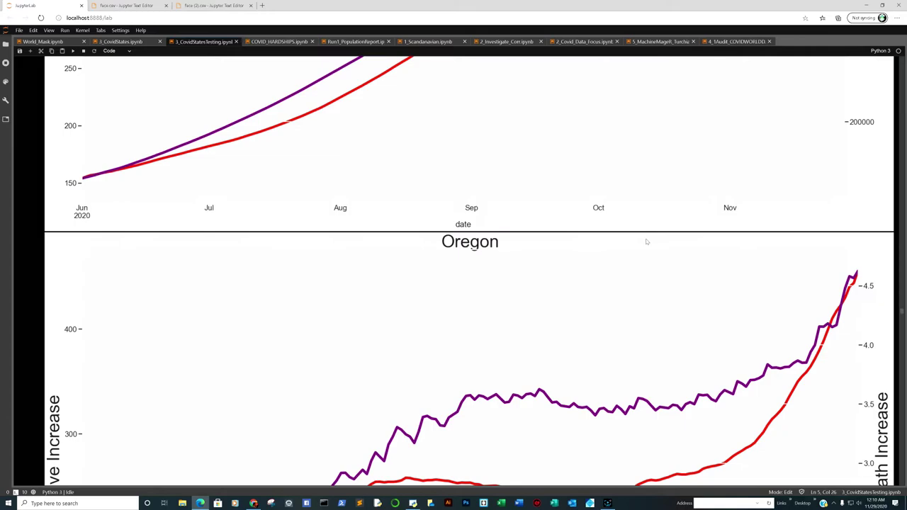
scroll(641, 241, "up", 20)
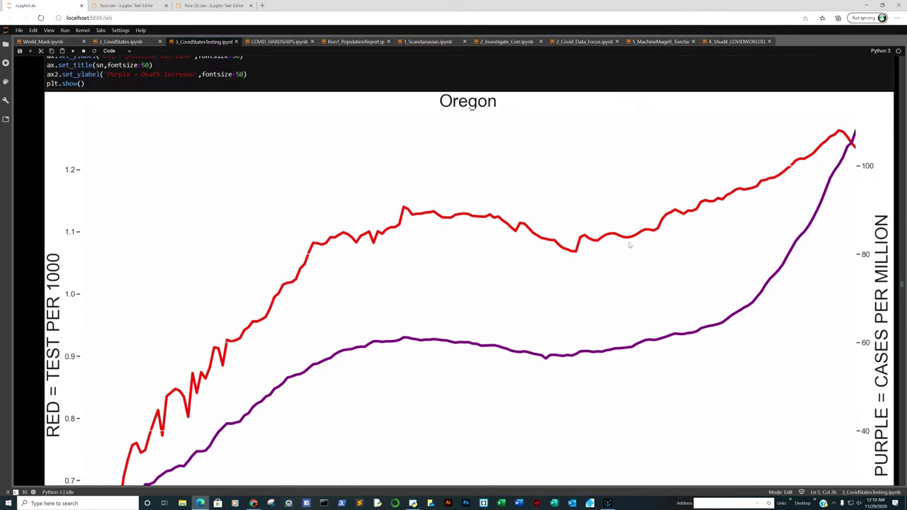
scroll(625, 248, "up", 20)
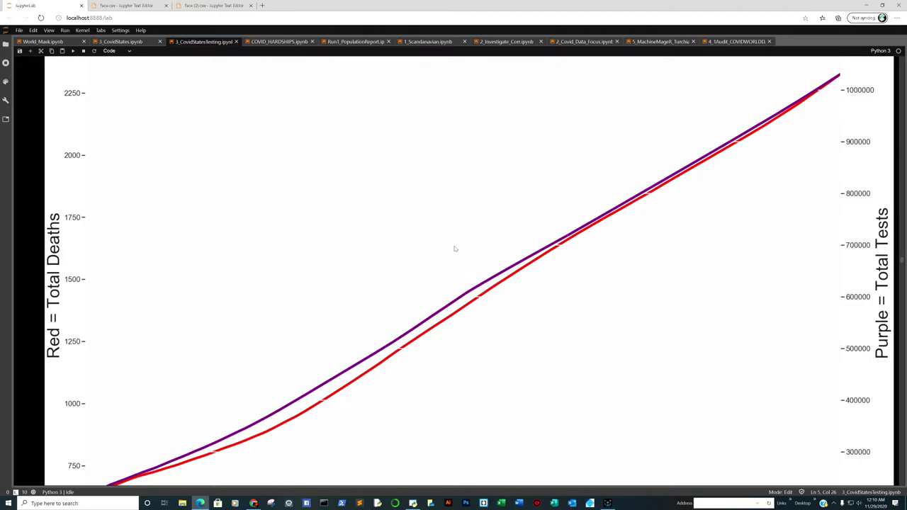
Review the charts from Alabama through Oklahoma and California, returning to New York's total deaths and total tests chart
scroll(534, 237, "down", 20)
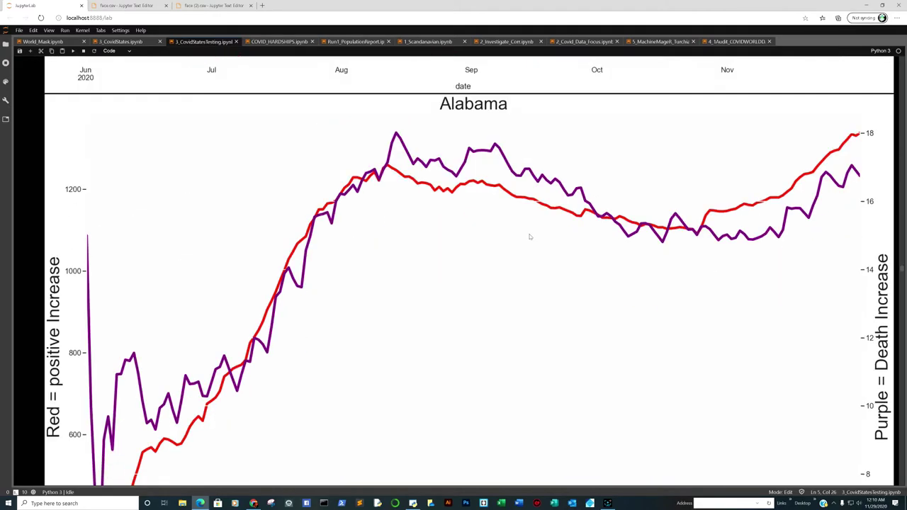
scroll(530, 241, "down", 20)
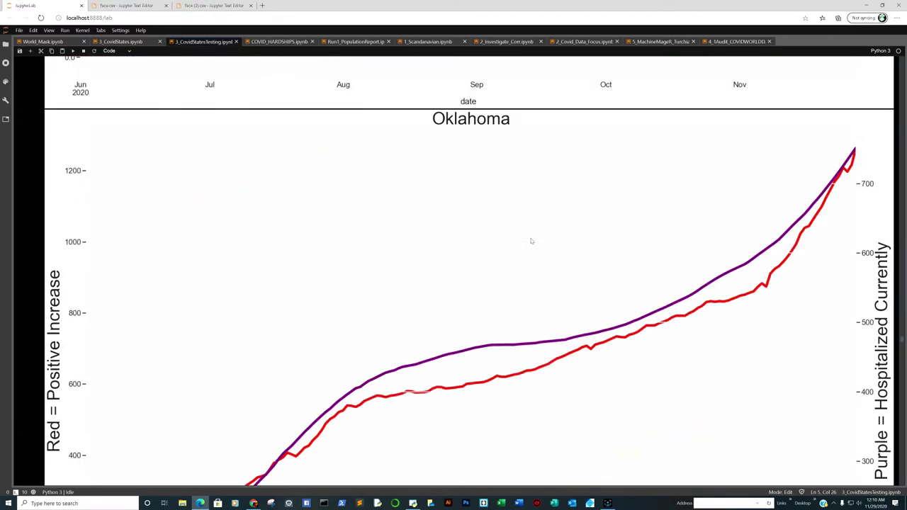
scroll(531, 241, "down", 20)
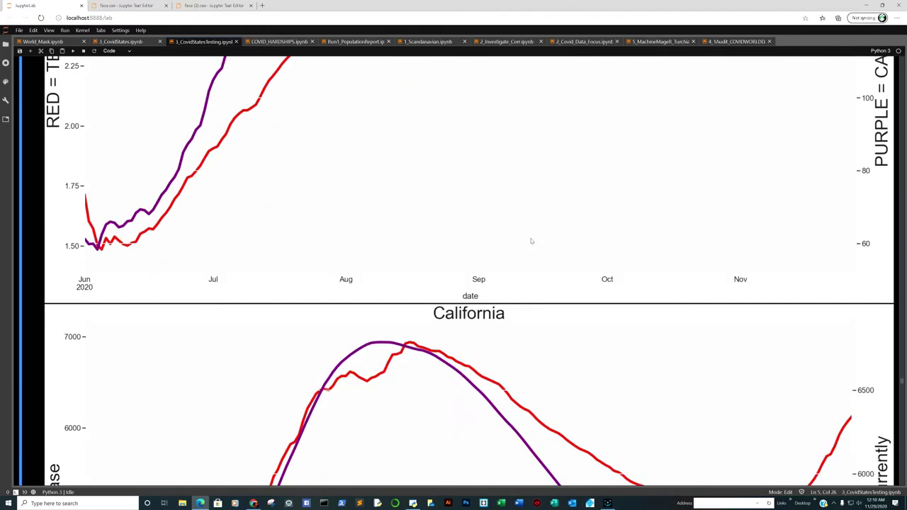
scroll(530, 241, "down", 20)
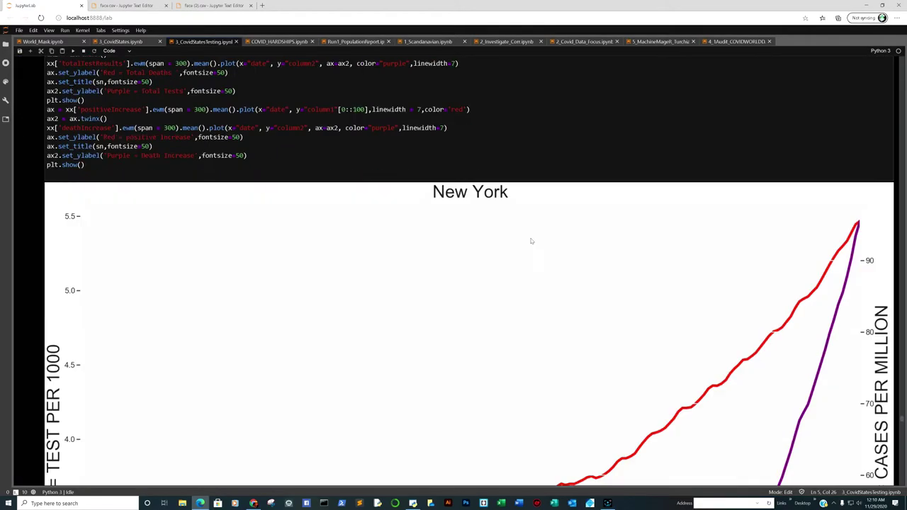
scroll(531, 239, "down", 10)
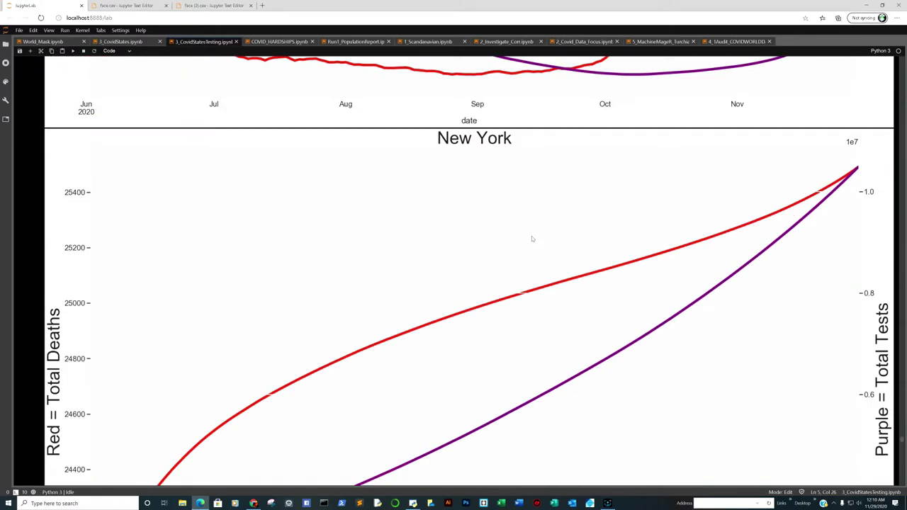
Examine New York's chart of positive increase against death increase and the population-rate code below it
scroll(531, 239, "down", 8)
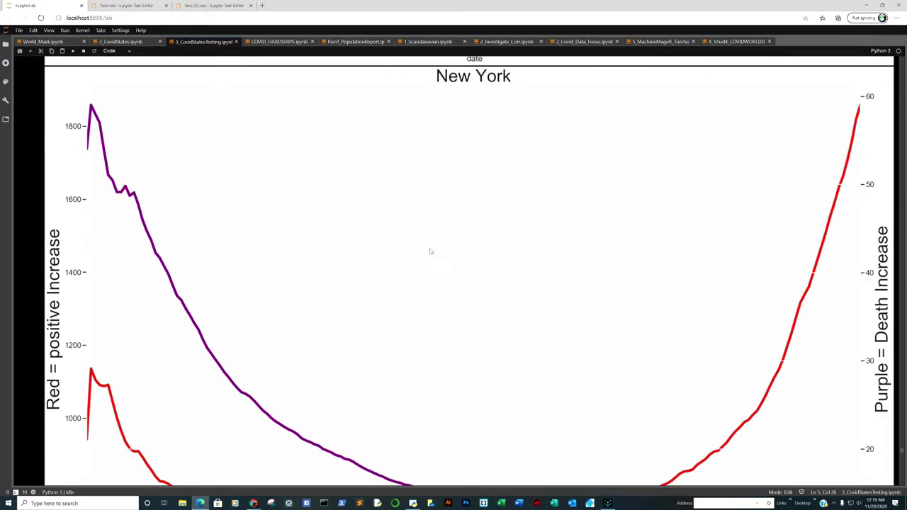
scroll(429, 249, "down", 2)
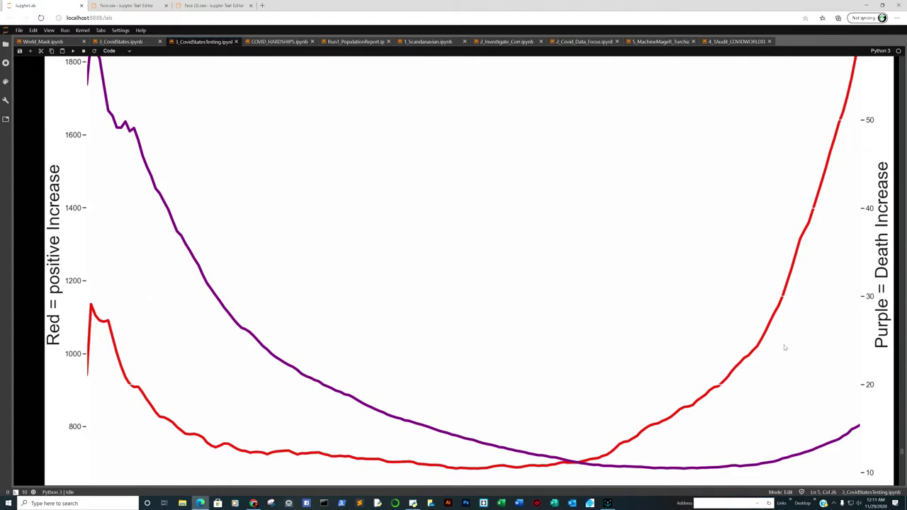
scroll(840, 255, "up", 3)
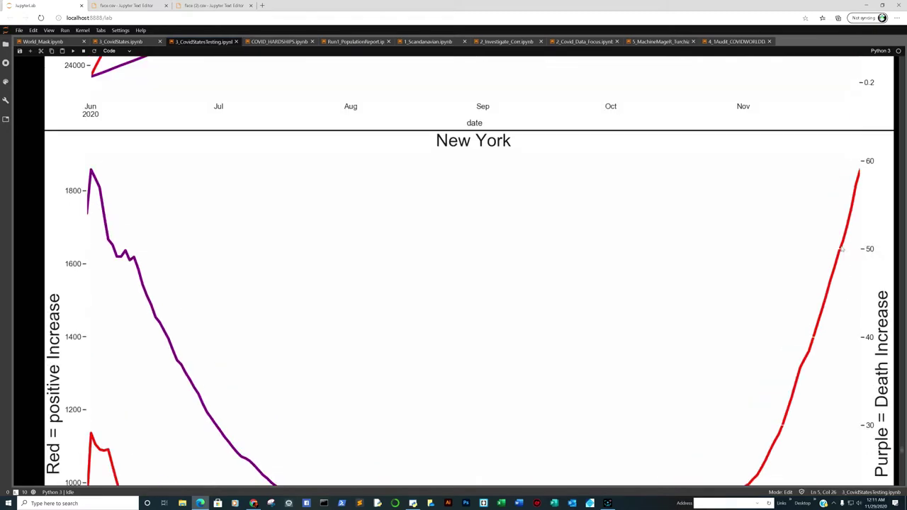
scroll(859, 248, "down", 3)
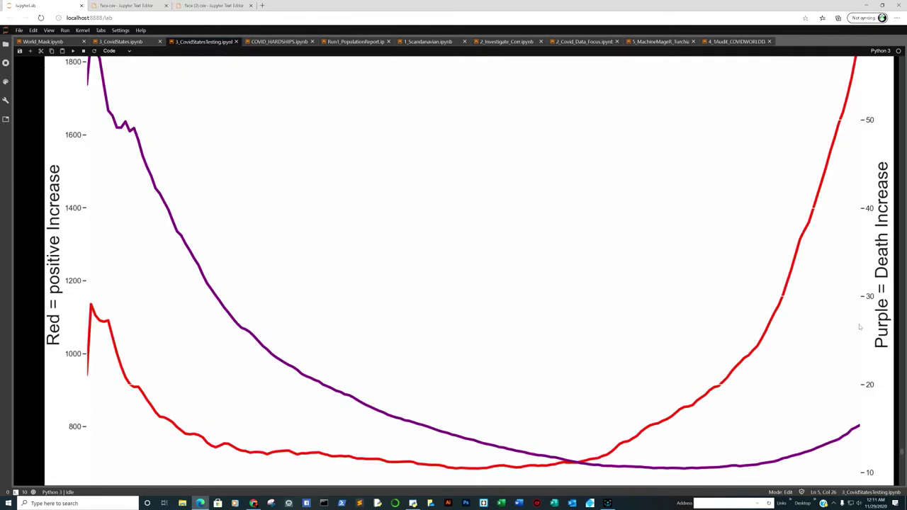
scroll(511, 328, "down", 8)
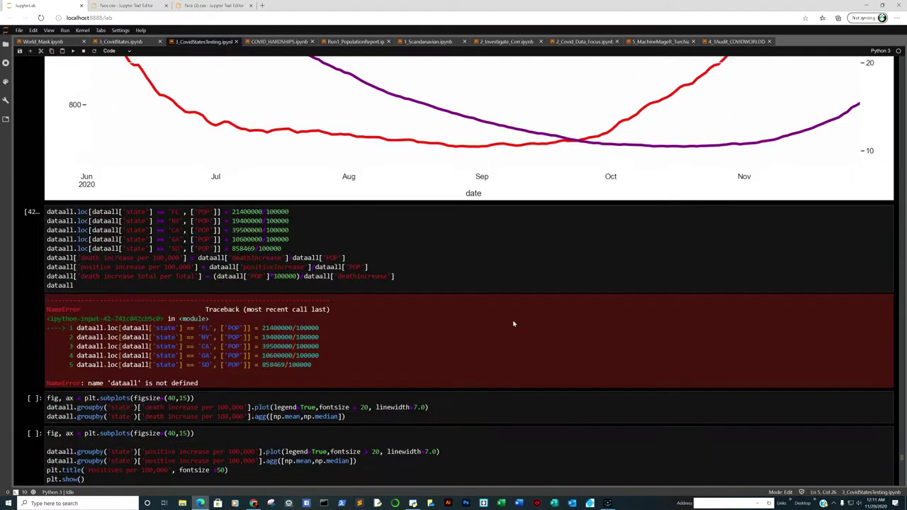
Return to California's plotting code and review its tests per 1000 and current hospitalizations charts
scroll(417, 297, "up", 20)
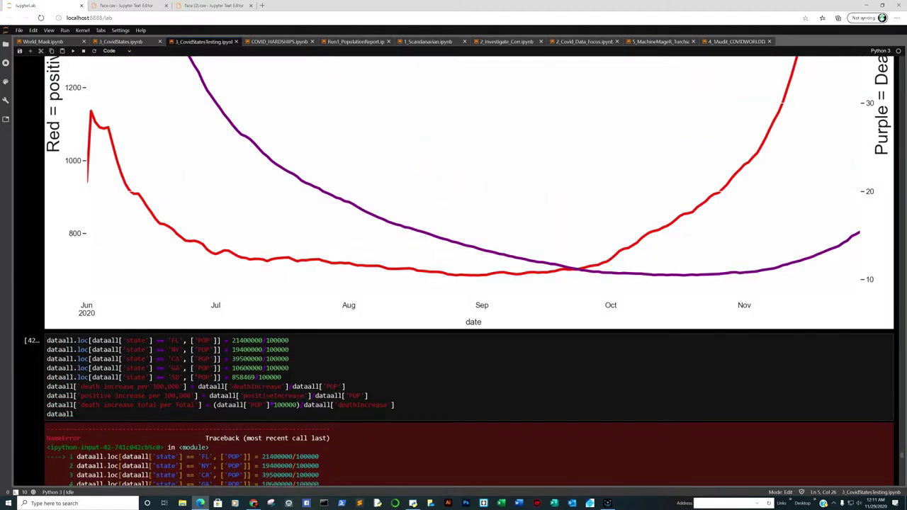
scroll(521, 319, "down", 20)
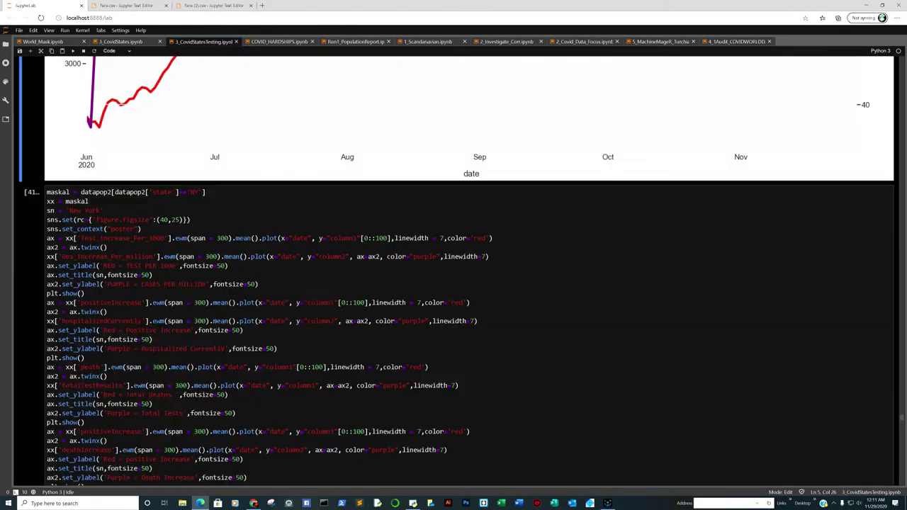
scroll(556, 328, "up", 15)
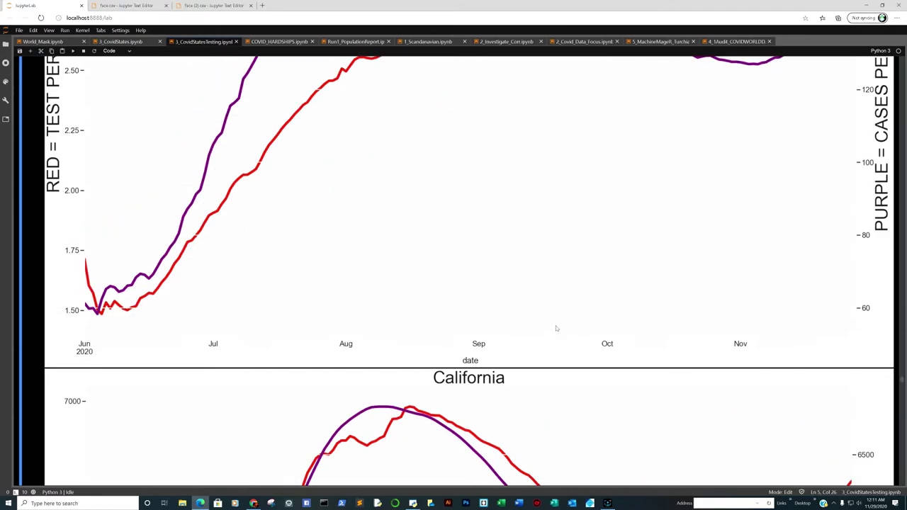
scroll(556, 328, "up", 1)
scroll(556, 328, "down", 5)
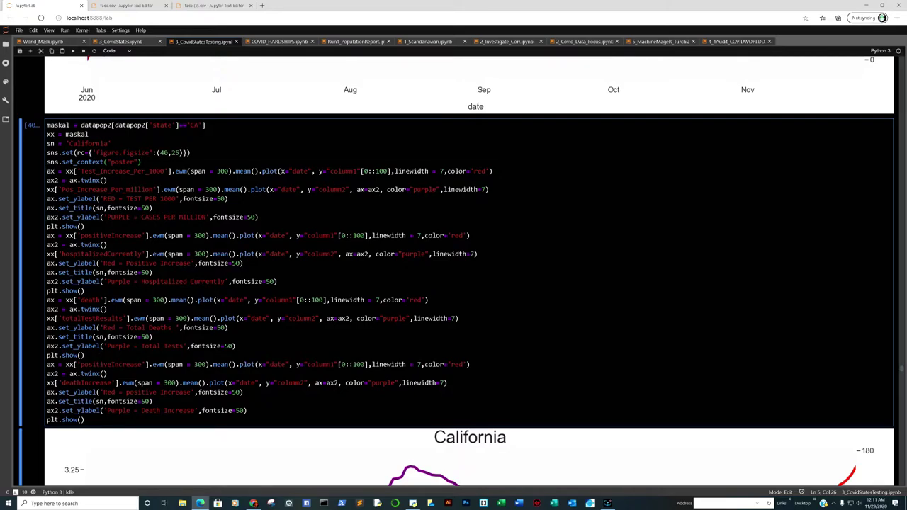
scroll(556, 337, "down", 3)
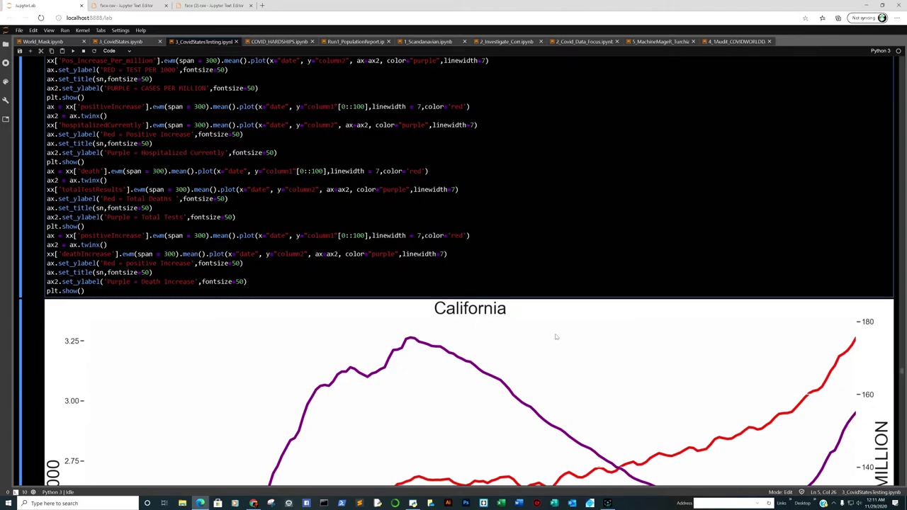
scroll(565, 326, "down", 5)
scroll(564, 326, "down", 12)
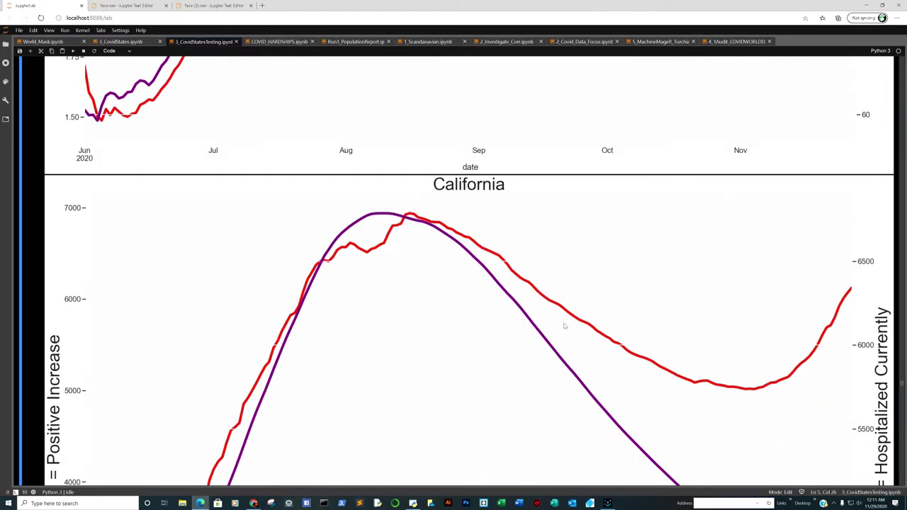
Examine California's chart comparing the total deaths curve with the total tests curve
scroll(541, 301, "down", 8)
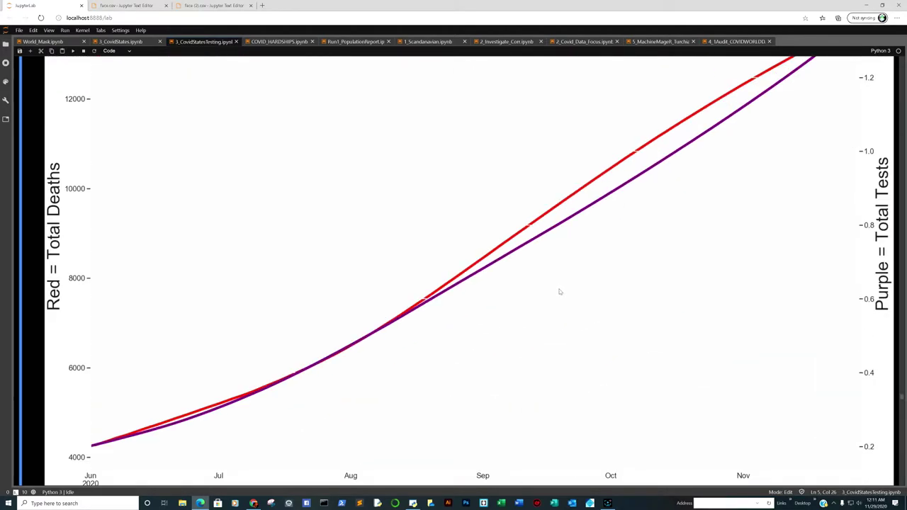
scroll(660, 344, "up", 1)
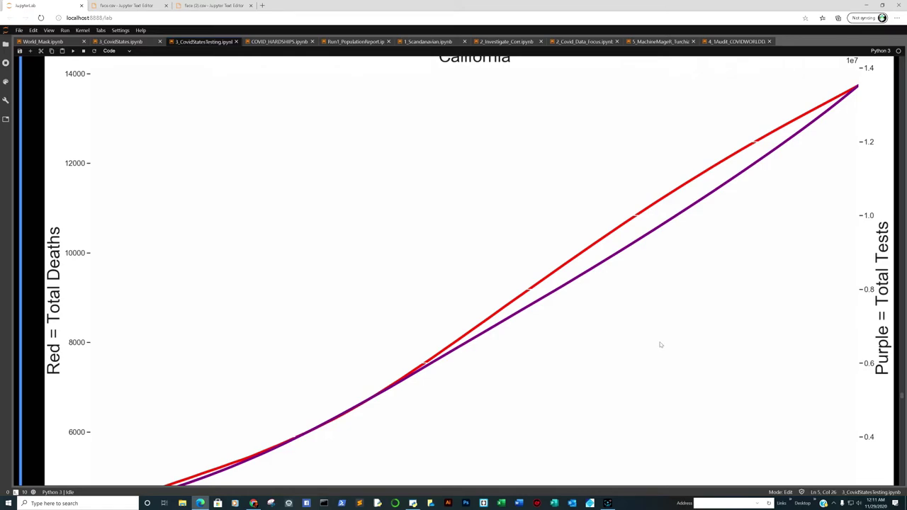
scroll(660, 345, "up", 2)
scroll(660, 345, "down", 1)
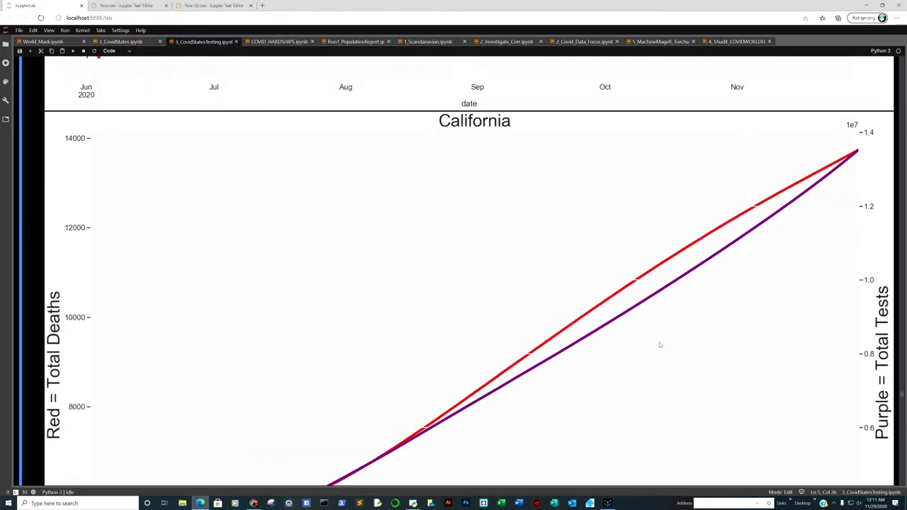
scroll(573, 330, "down", 2)
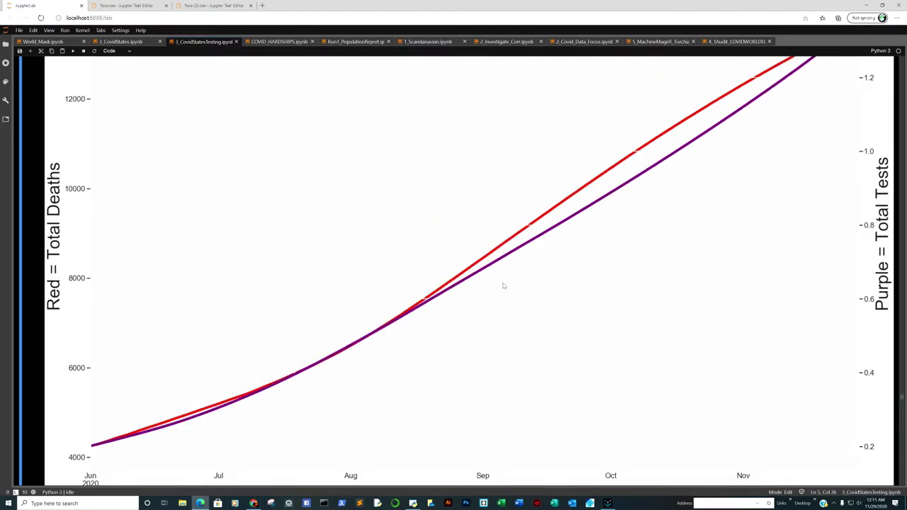
scroll(503, 286, "up", 1)
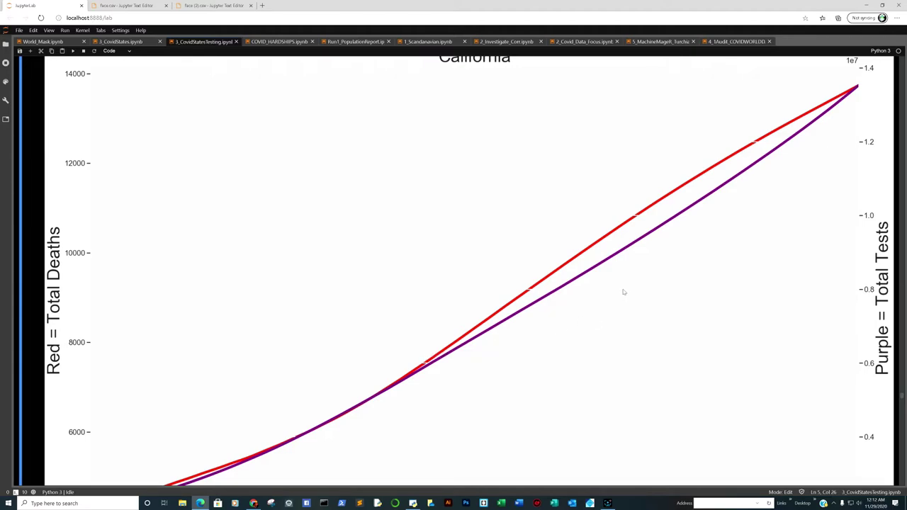
Look again at California's total deaths and total tests chart, following both curves from summer through November
scroll(623, 292, "up", 1)
scroll(614, 294, "down", 2)
scroll(570, 282, "up", 2)
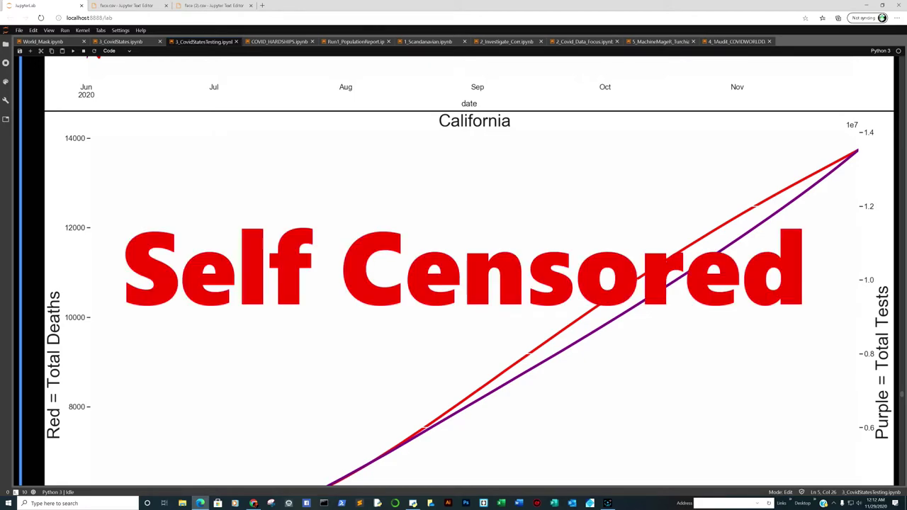
scroll(552, 238, "down", 1)
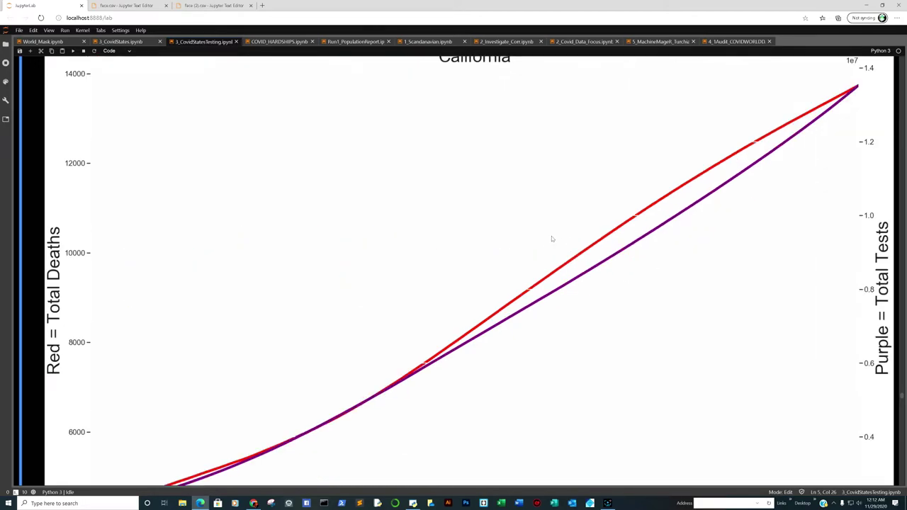
scroll(552, 239, "down", 1)
scroll(425, 224, "up", 2)
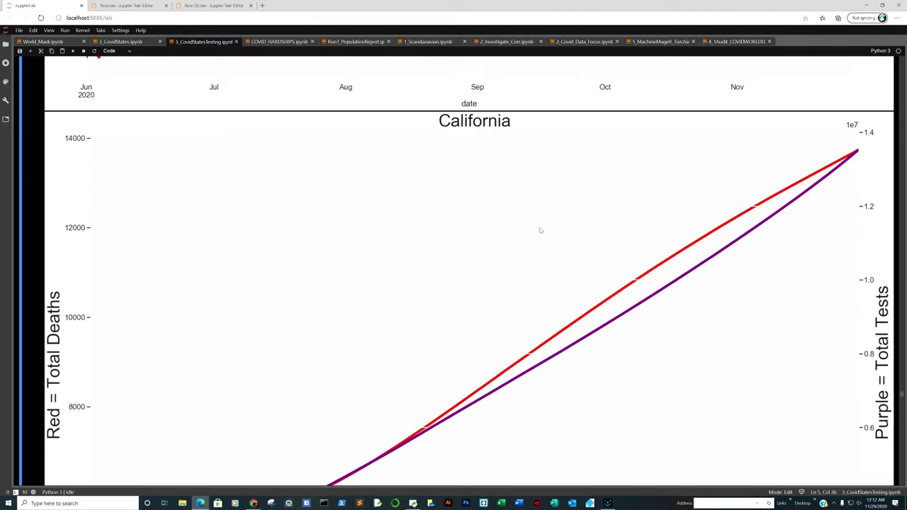
Go back through Alabama's trend charts and the population-rate code to Alabama's regression plot of deaths against total test results
scroll(539, 229, "down", 20)
scroll(510, 226, "up", 20)
scroll(471, 204, "down", 20)
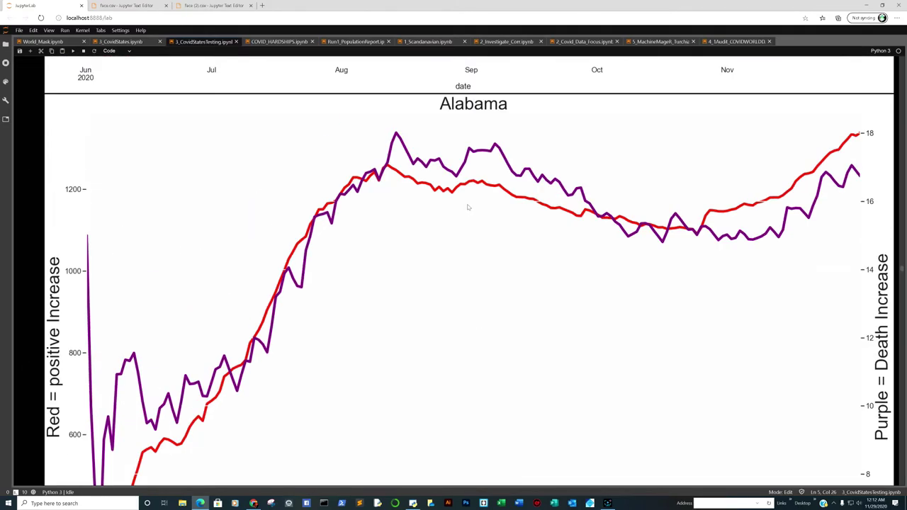
scroll(468, 207, "down", 15)
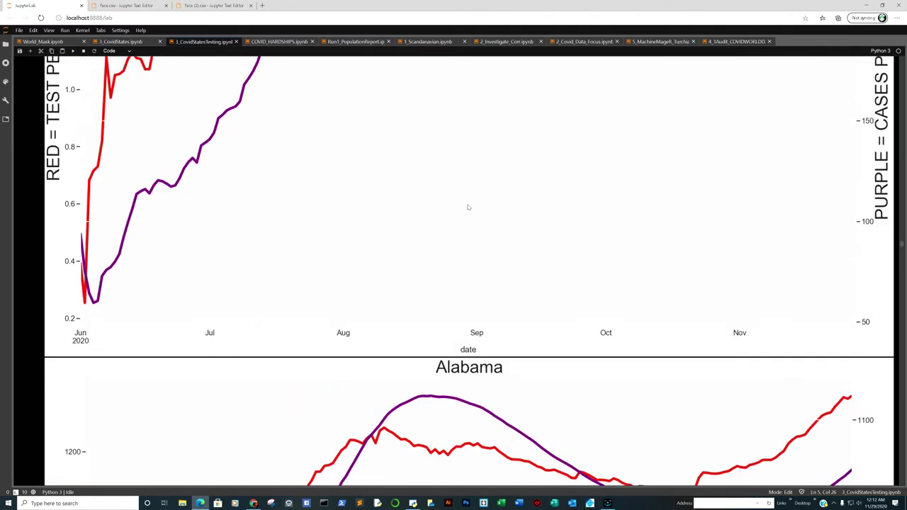
scroll(467, 207, "up", 20)
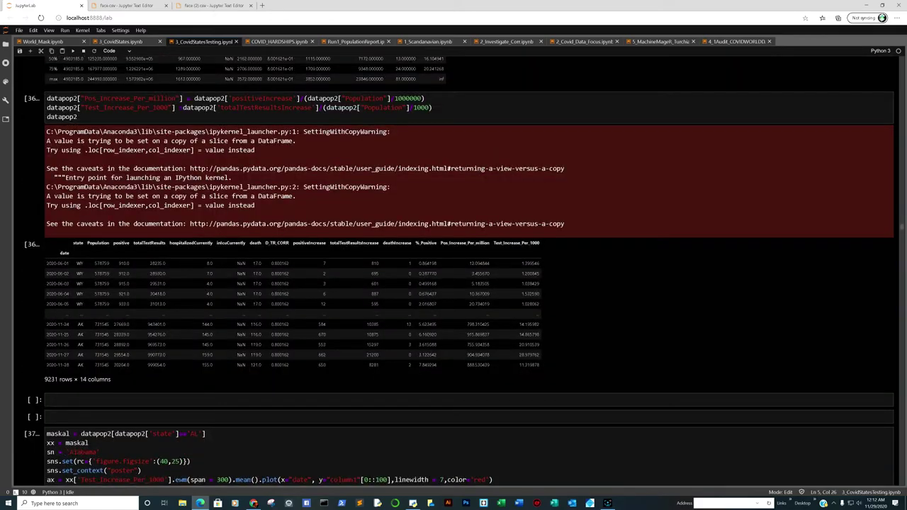
scroll(468, 207, "up", 10)
scroll(468, 206, "up", 1)
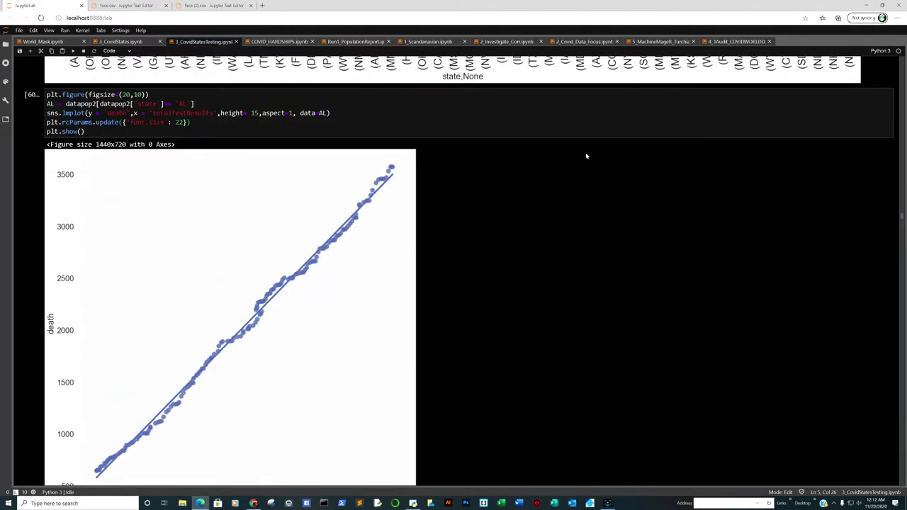
Restart the kernel of World_Mask.ipynb, run all its cells, and check the first data tables and plots
left_click(57, 42)
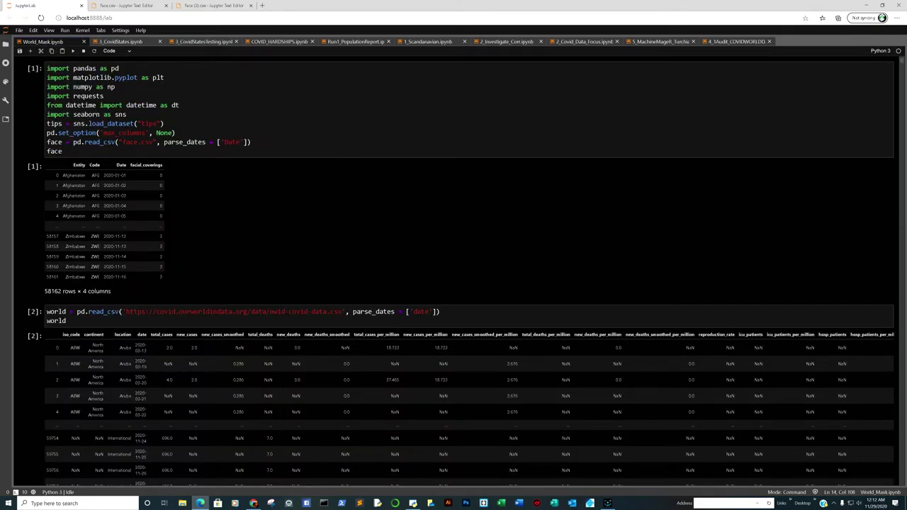
left_click(82, 30)
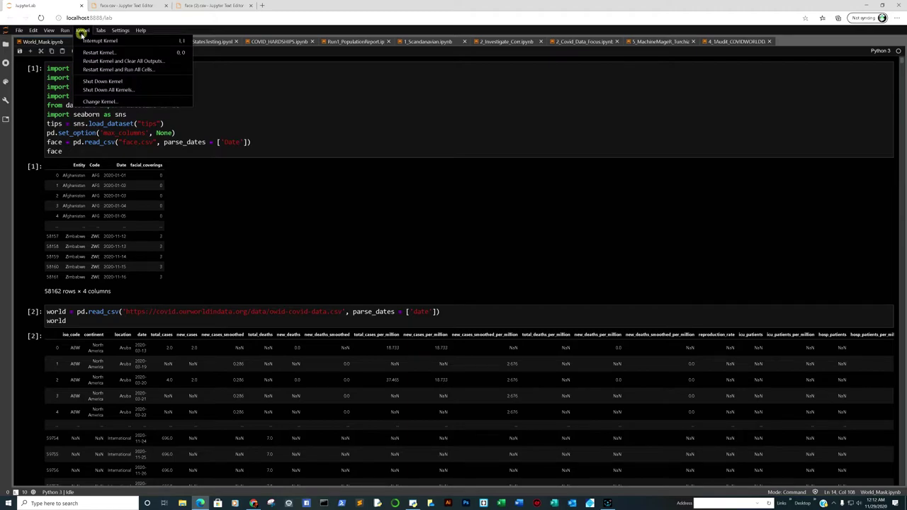
left_click(107, 70)
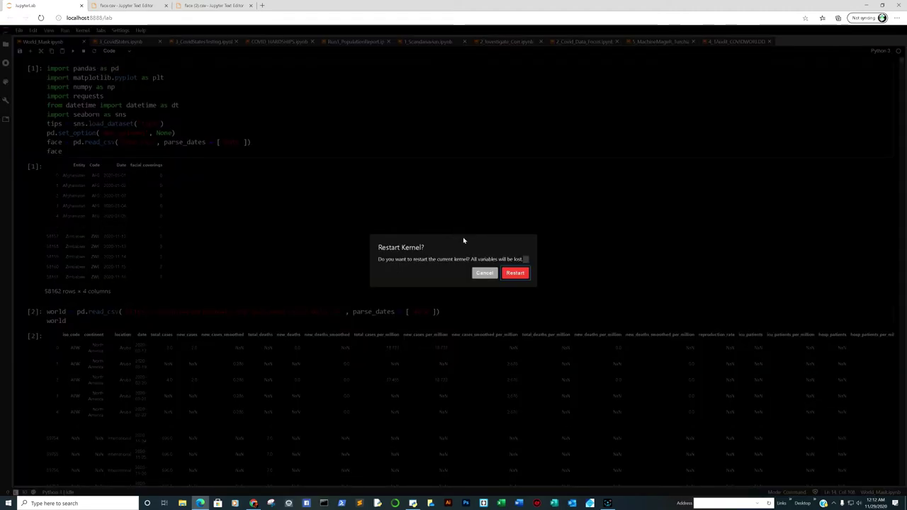
left_click(504, 273)
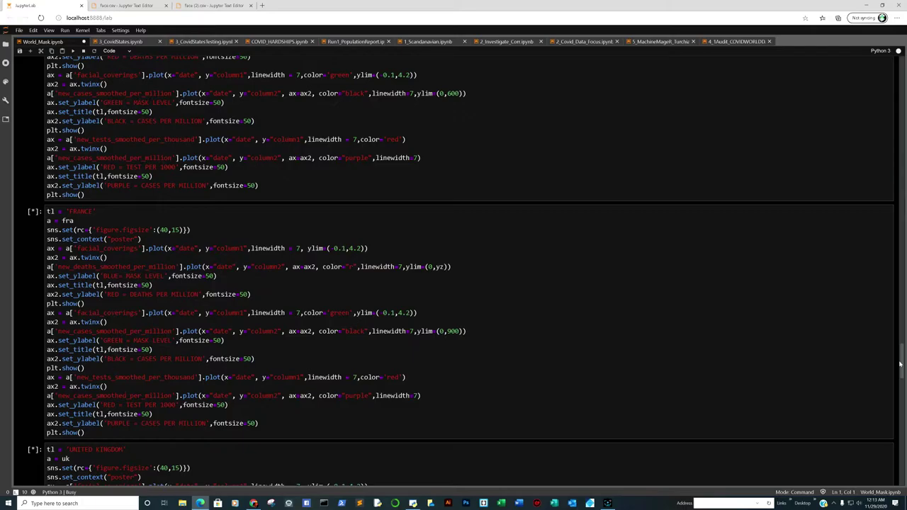
left_click_drag(899, 361, 904, 79)
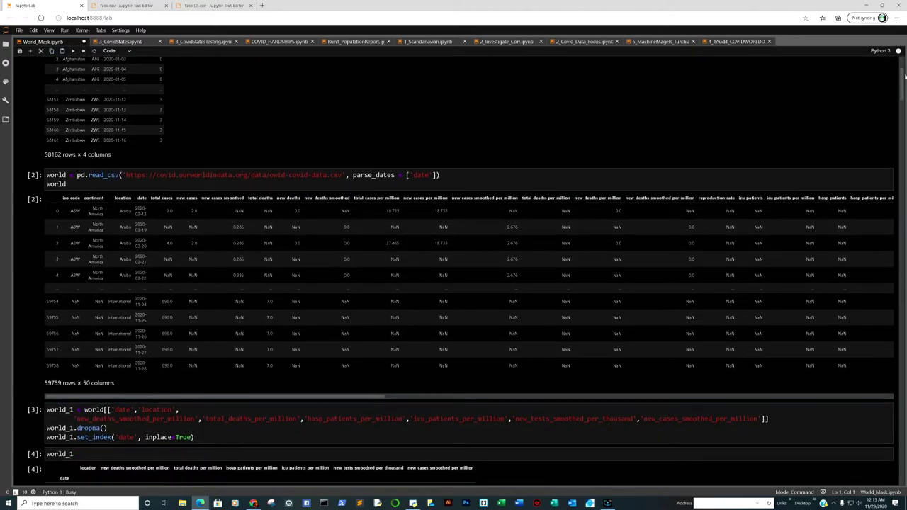
scroll(468, 284, "down", 15)
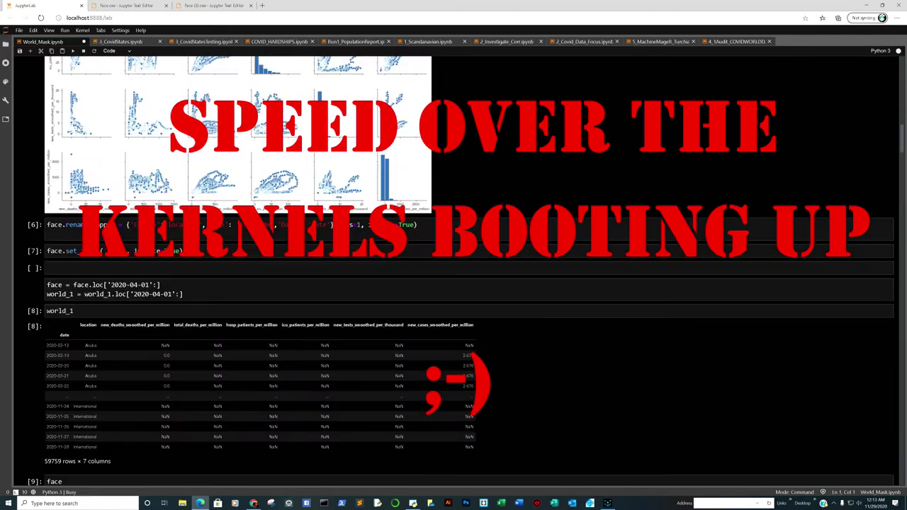
Restart the kernels and run all cells in other open notebooks, including 3_CovidStates.ipynb and 1_Scandanavian.ipynb
left_click(120, 41)
left_click(116, 68)
key("0")
key("0")
left_click(515, 273)
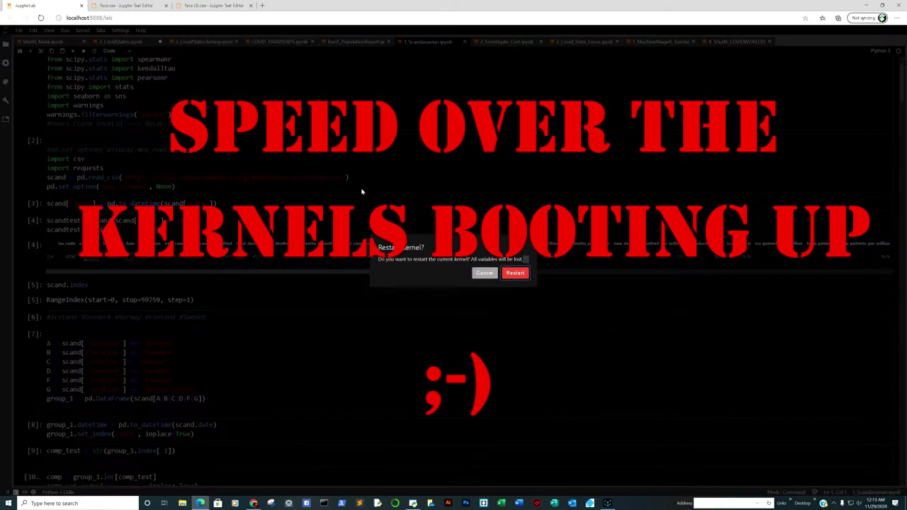
left_click(512, 269)
Review the pair plots, facial coverings line plot and location-indexed tables in World_Mask.ipynb
scroll(295, 118, "down", 10)
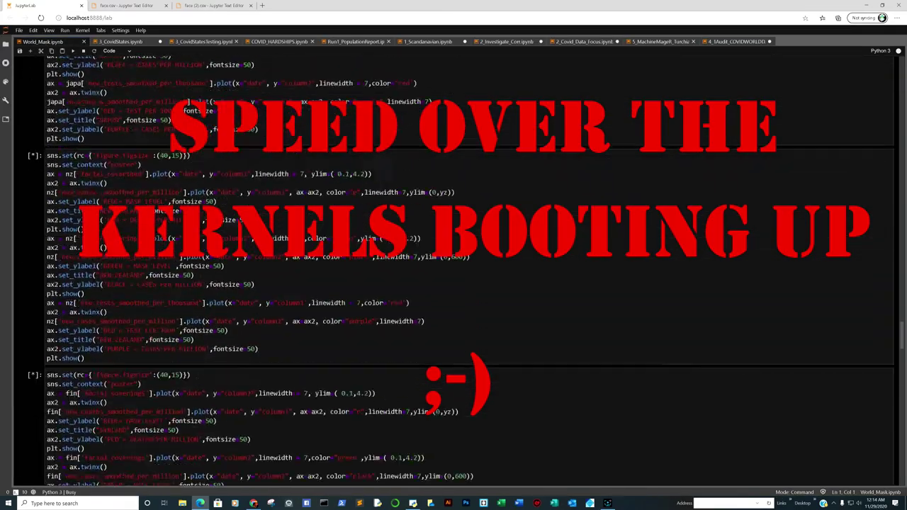
scroll(437, 185, "down", 5)
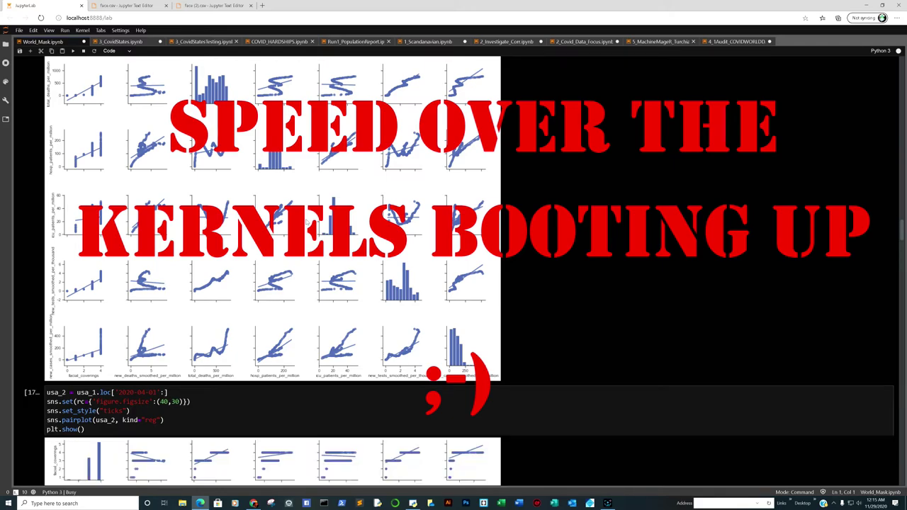
scroll(454, 270, "down", 3)
scroll(453, 269, "down", 2)
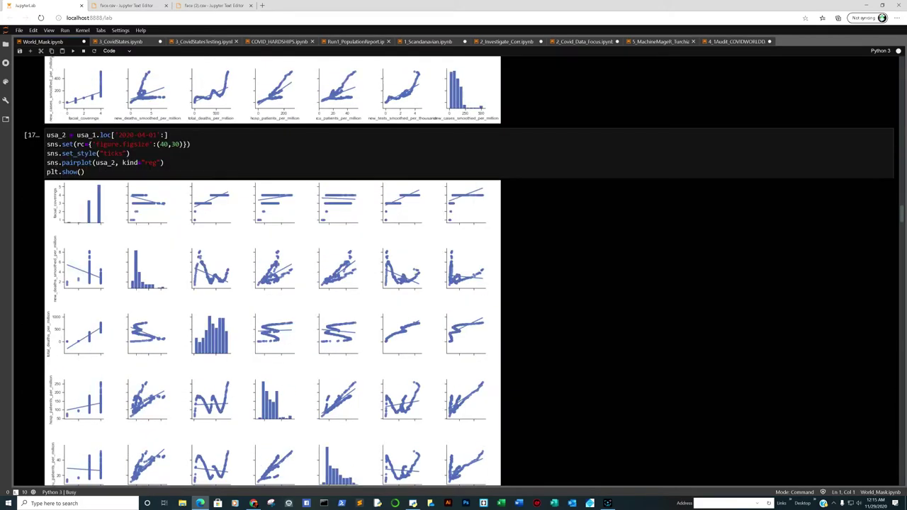
scroll(306, 222, "down", 20)
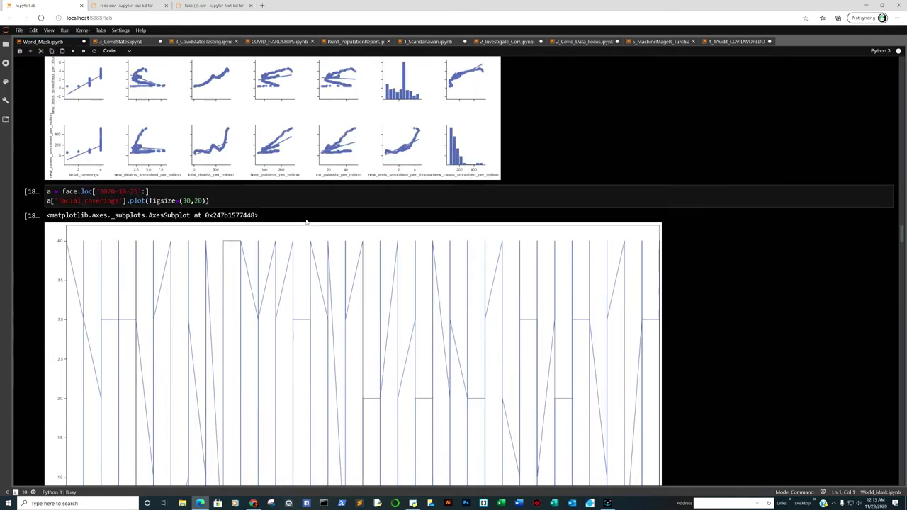
scroll(306, 222, "down", 15)
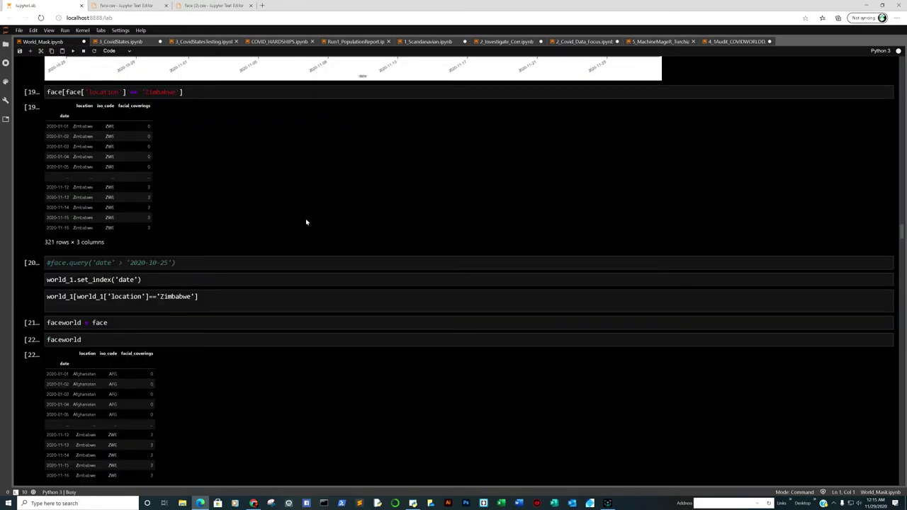
scroll(306, 222, "down", 10)
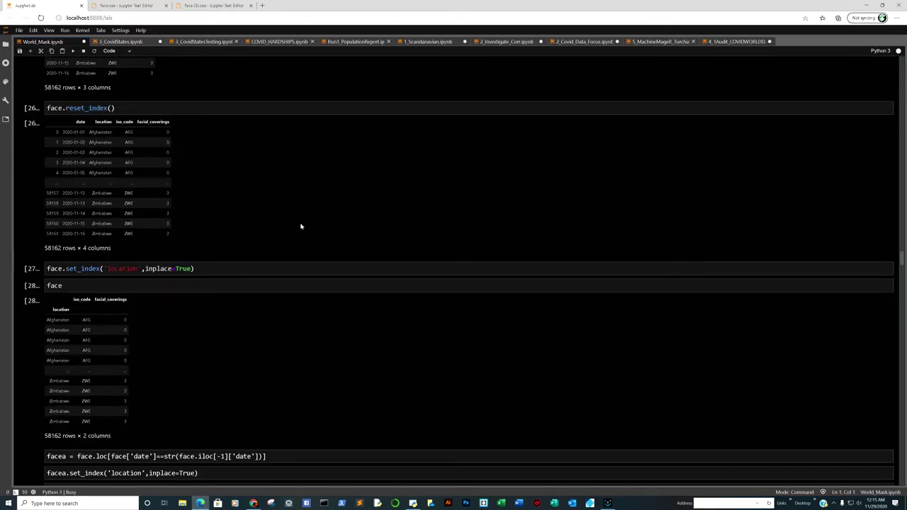
Examine the bar chart ranking countries by facial coverings level and the five policy categories explained beneath it
scroll(297, 228, "down", 12)
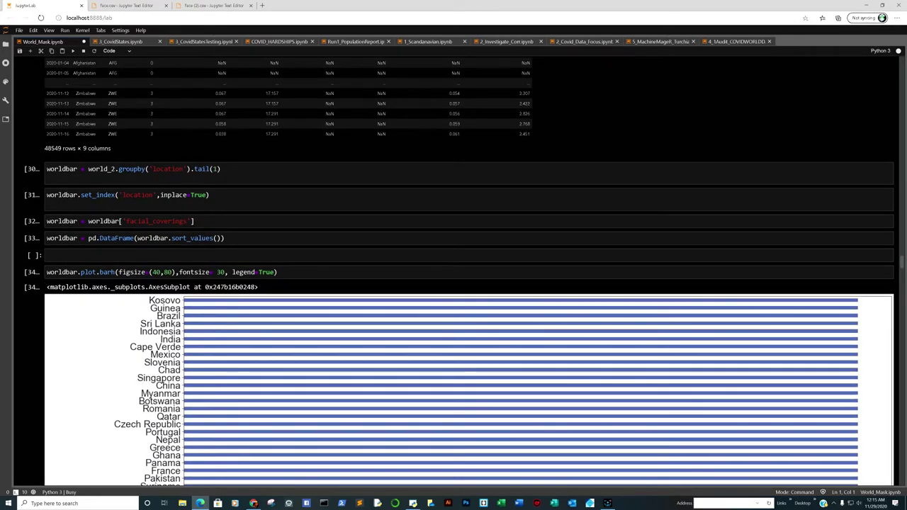
scroll(344, 227, "down", 1)
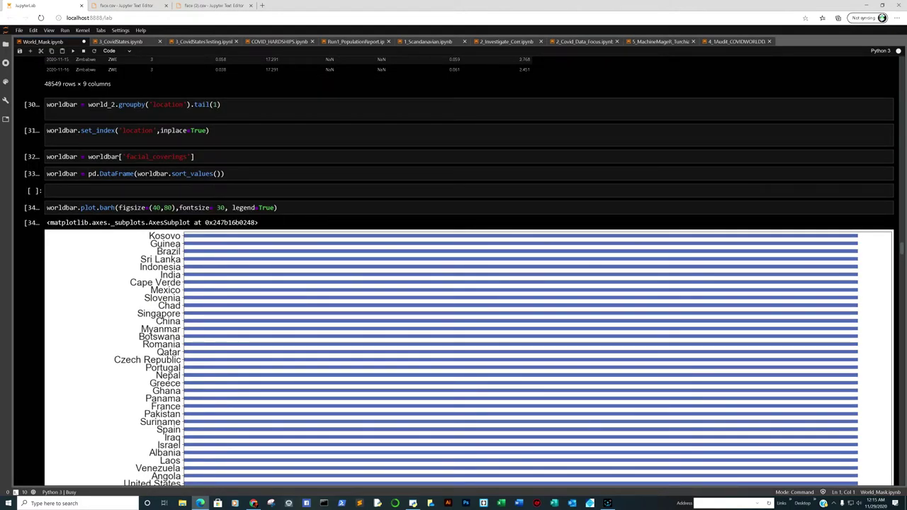
scroll(227, 211, "down", 1)
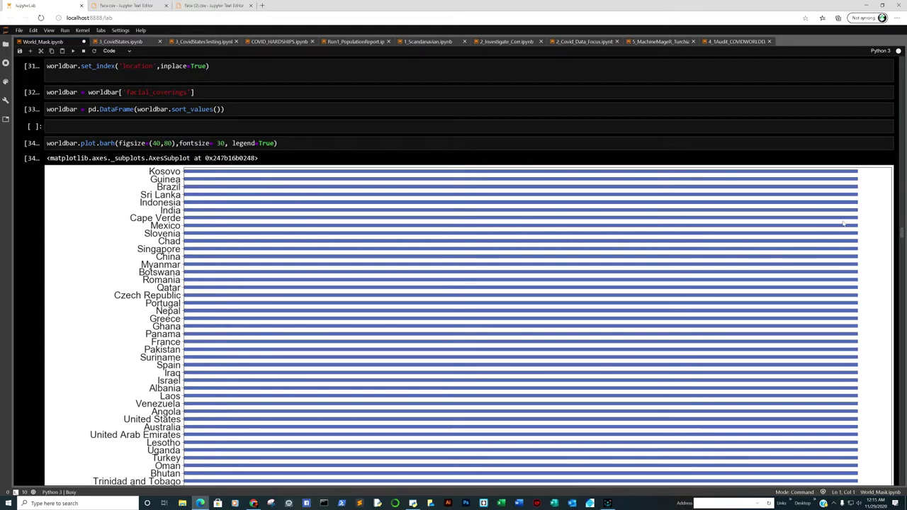
scroll(834, 220, "down", 1)
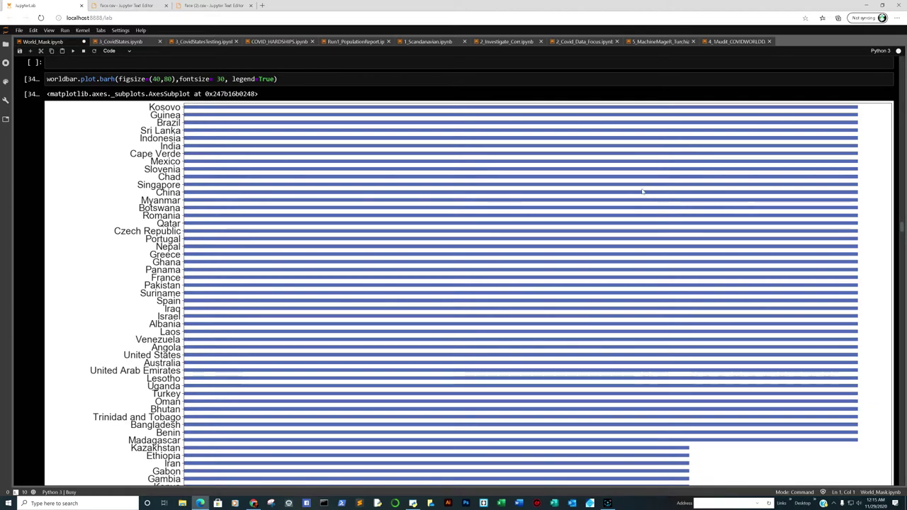
scroll(475, 187, "down", 2)
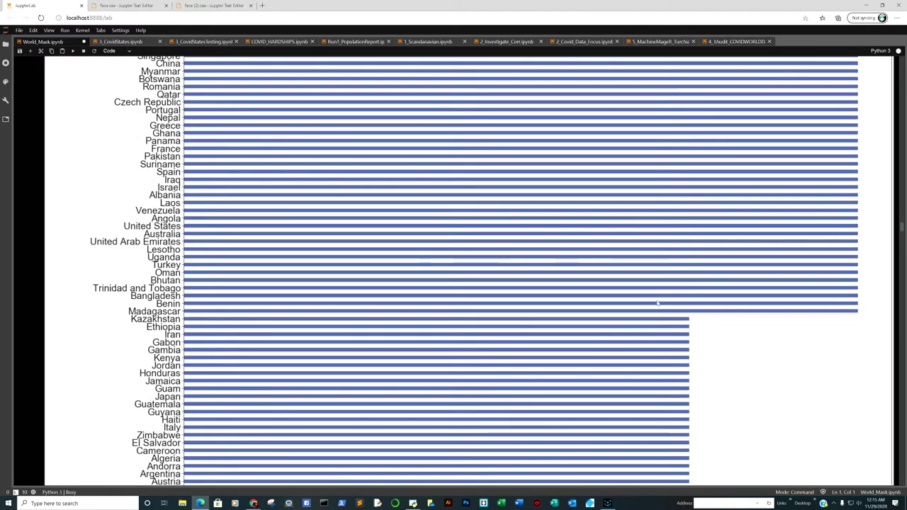
scroll(657, 303, "down", 11)
scroll(583, 280, "down", 5)
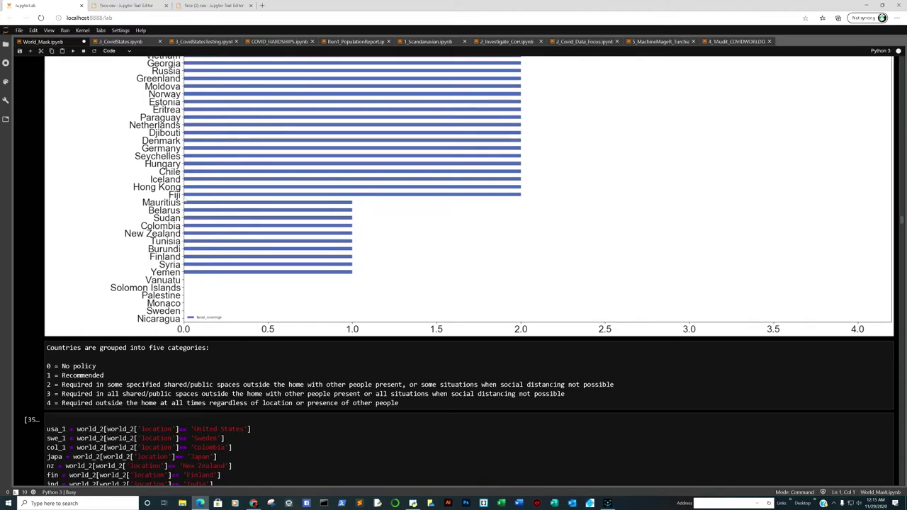
scroll(204, 220, "down", 1)
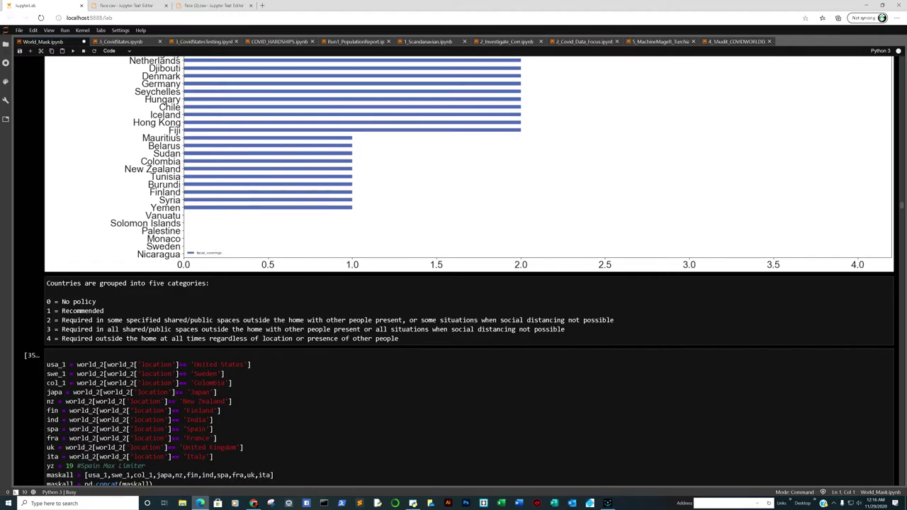
Review the country filter code and the United States charts of mask level against deaths per million and cases per million
scroll(467, 269, "down", 3)
scroll(274, 420, "down", 5)
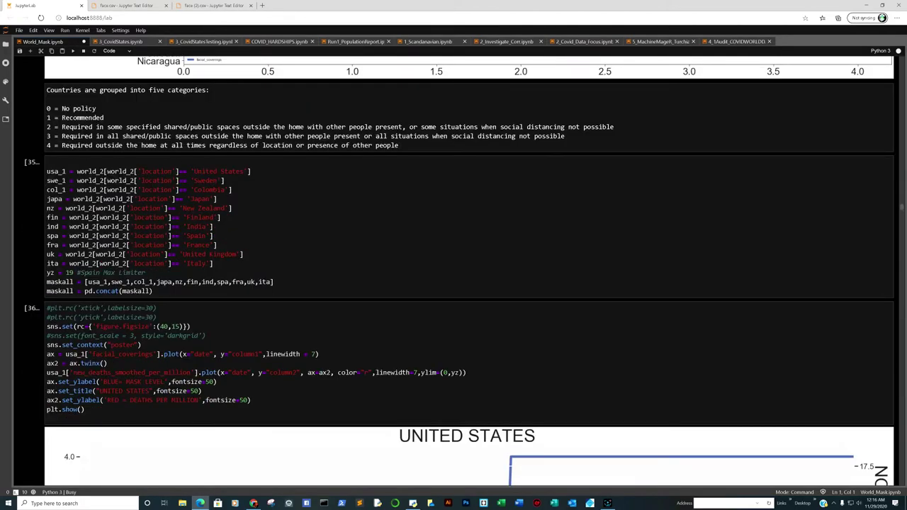
scroll(278, 390, "down", 3)
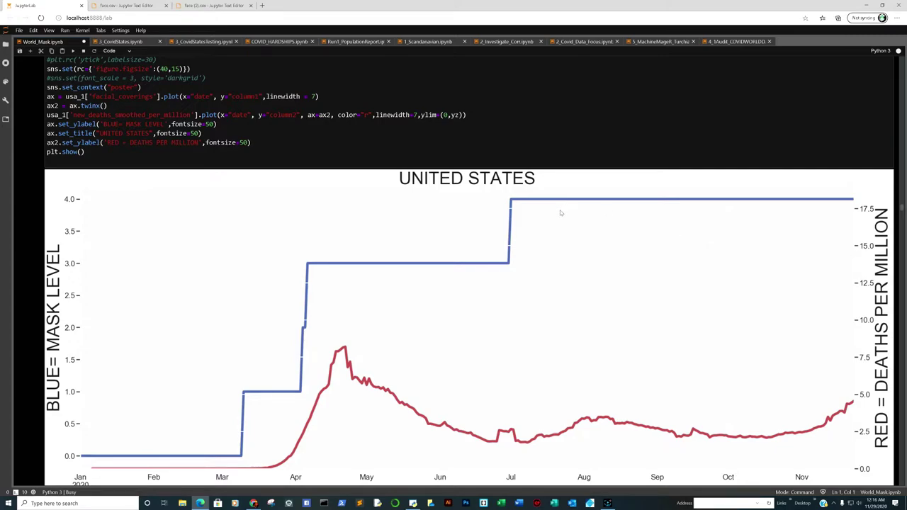
scroll(702, 226, "down", 5)
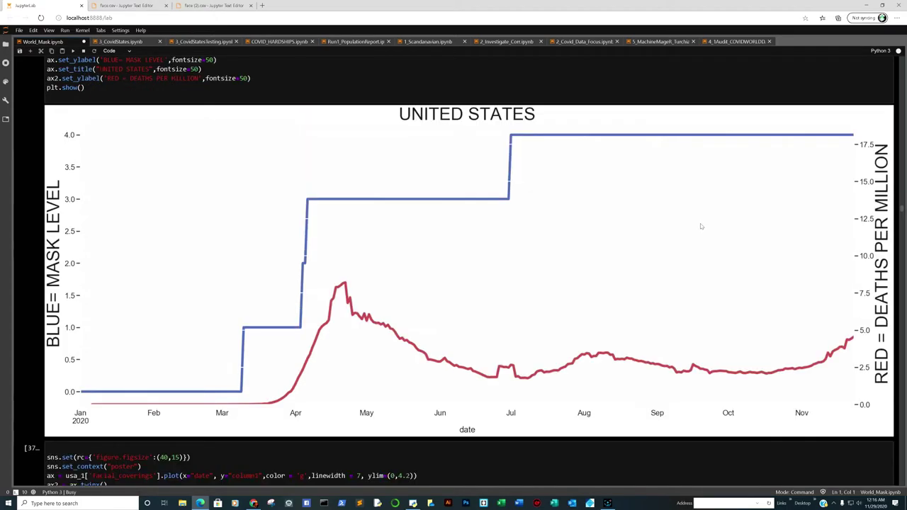
scroll(678, 228, "down", 4)
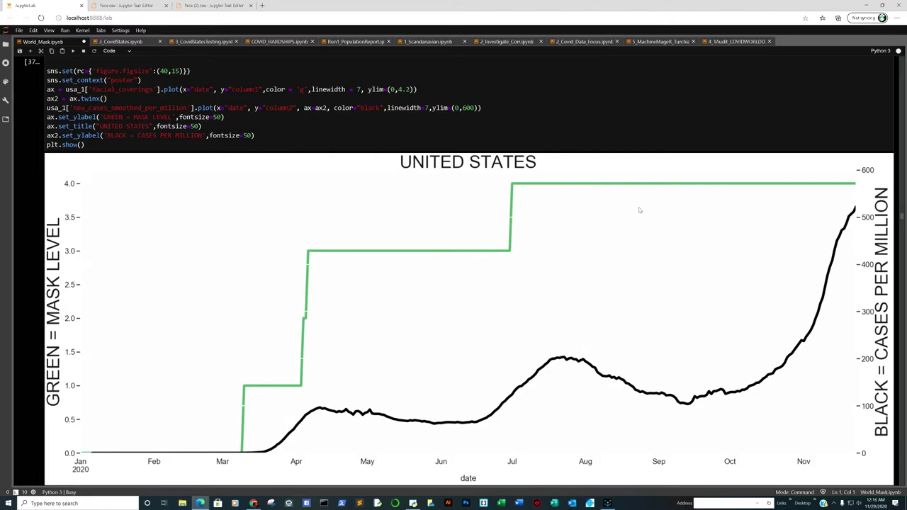
Compare the United States charts of mask level, cases, tests and deaths with Sweden's chart of mask level and deaths per million
scroll(634, 208, "down", 5)
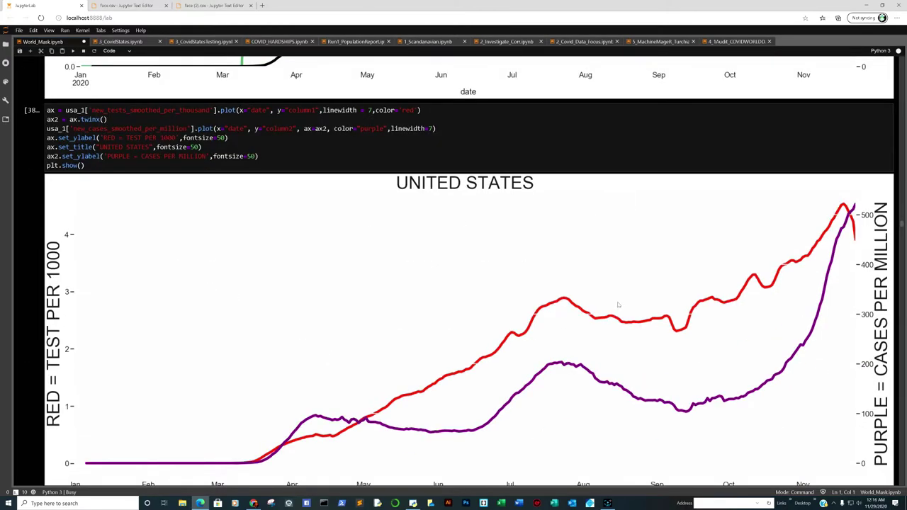
scroll(651, 285, "down", 5)
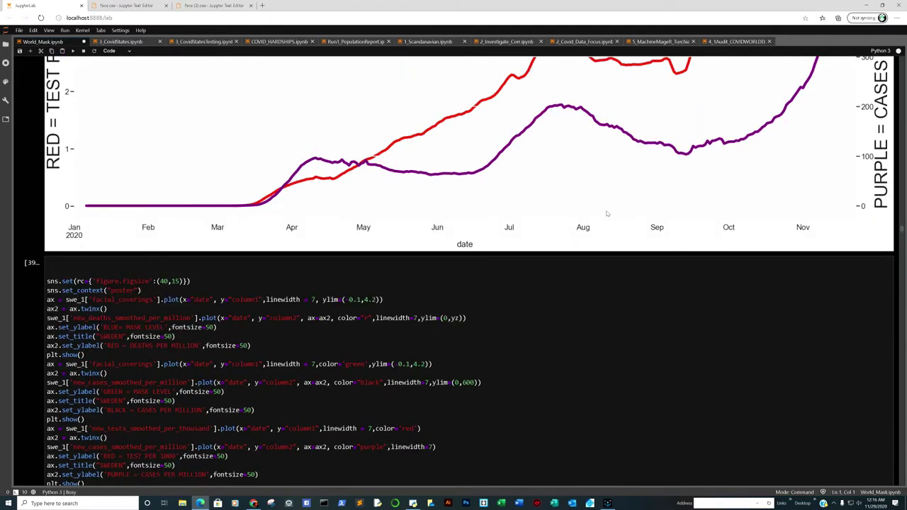
scroll(574, 210, "down", 3)
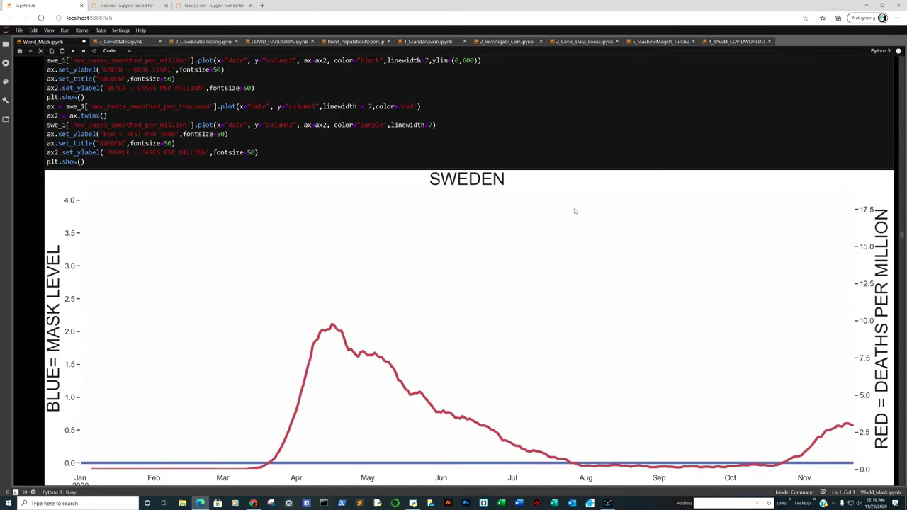
scroll(574, 211, "down", 2)
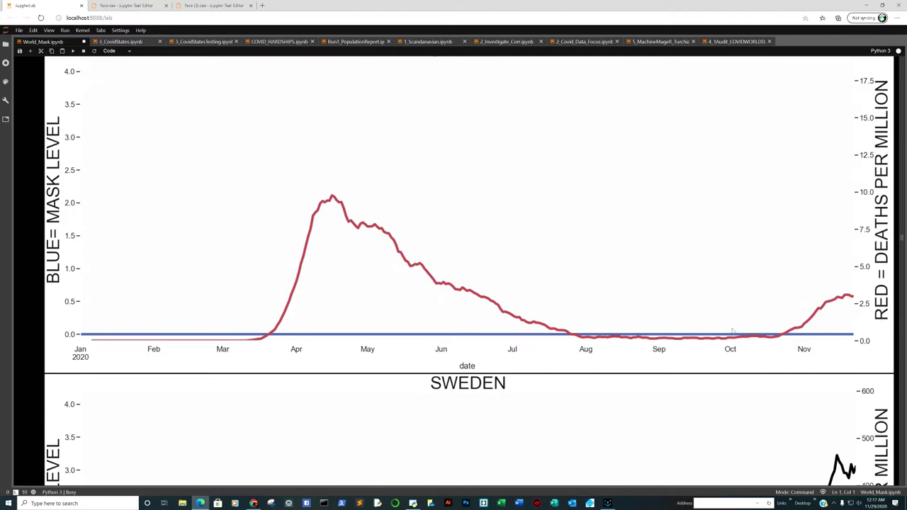
scroll(732, 330, "up", 1)
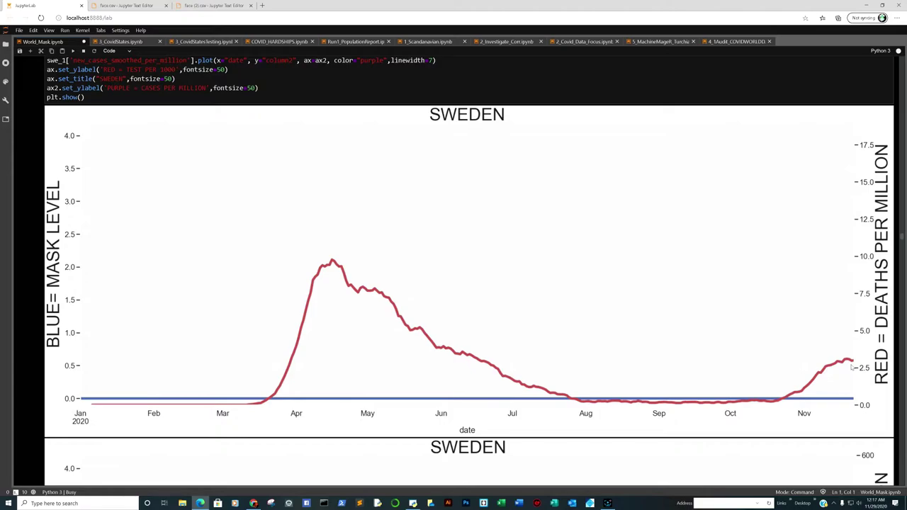
scroll(850, 367, "down", 10)
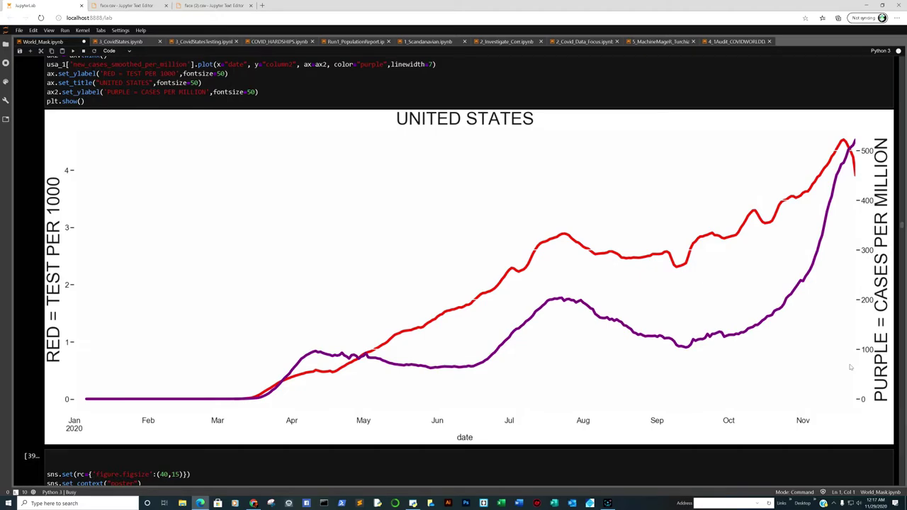
scroll(850, 366, "up", 15)
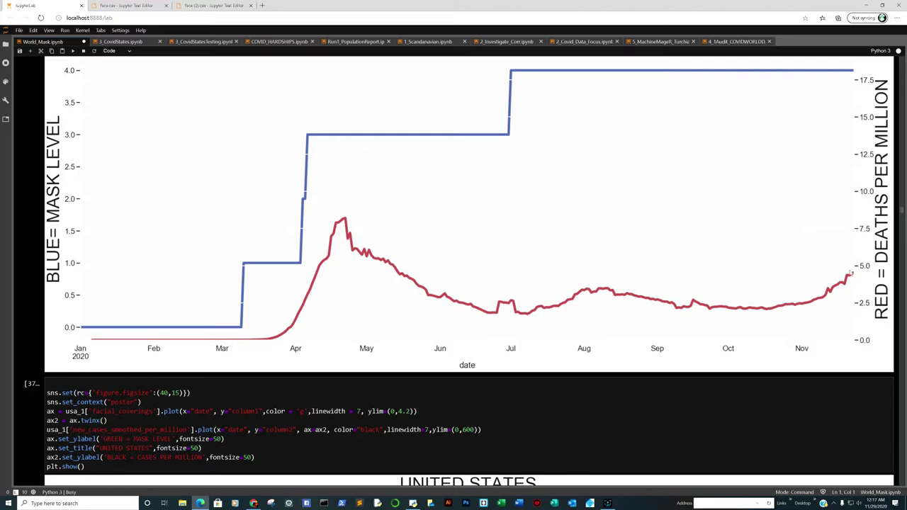
scroll(850, 273, "down", 15)
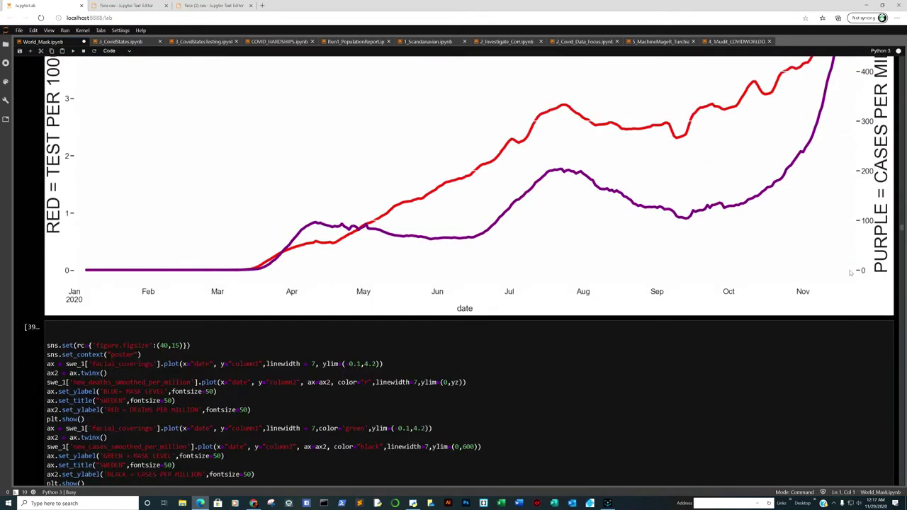
scroll(851, 273, "down", 5)
scroll(846, 273, "down", 1)
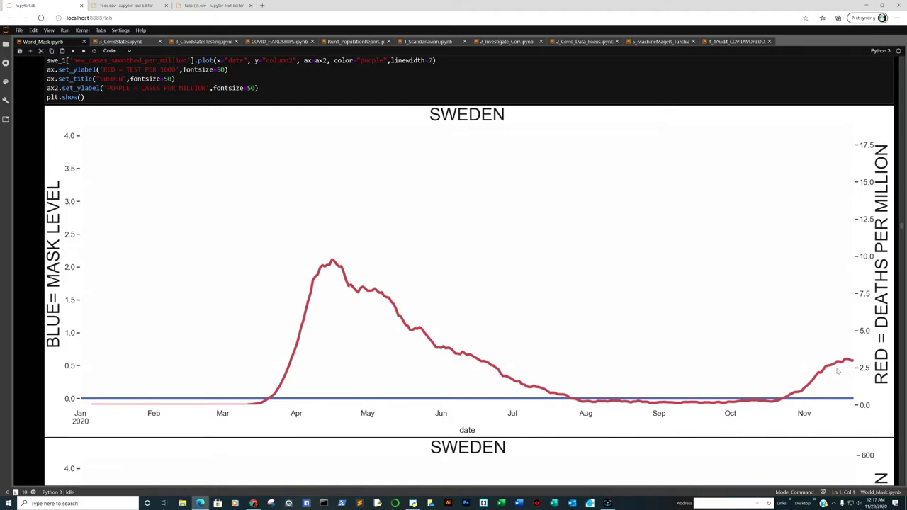
Examine Sweden's charts of mask level against cases per million and of tests per 1000 against cases per million
scroll(837, 372, "down", 5)
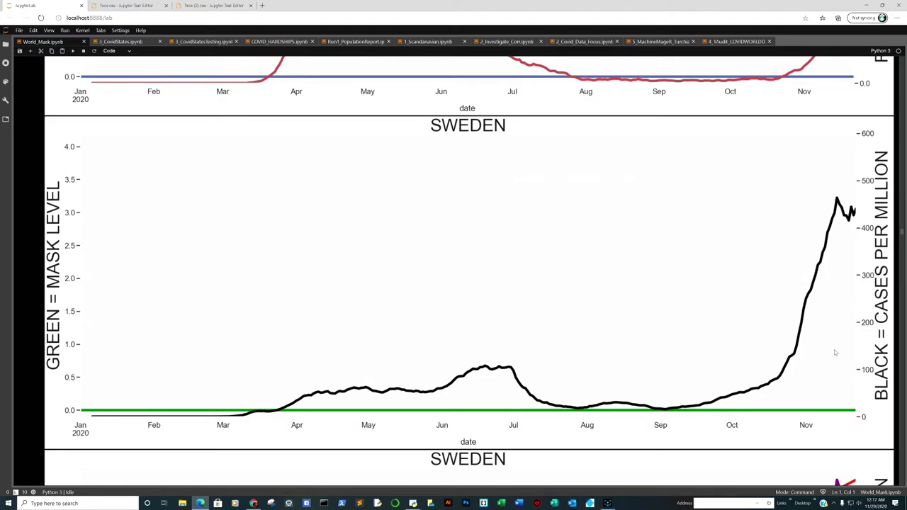
scroll(655, 355, "down", 1)
scroll(652, 354, "down", 4)
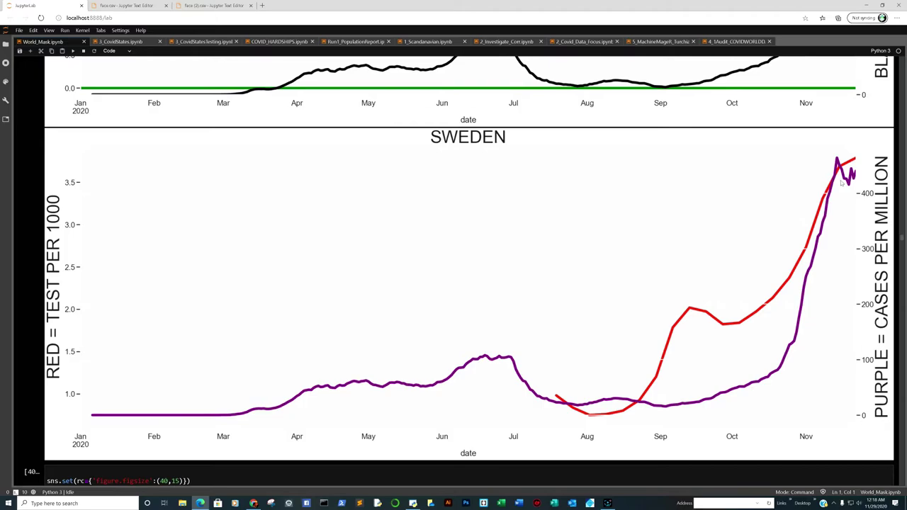
scroll(841, 183, "up", 15)
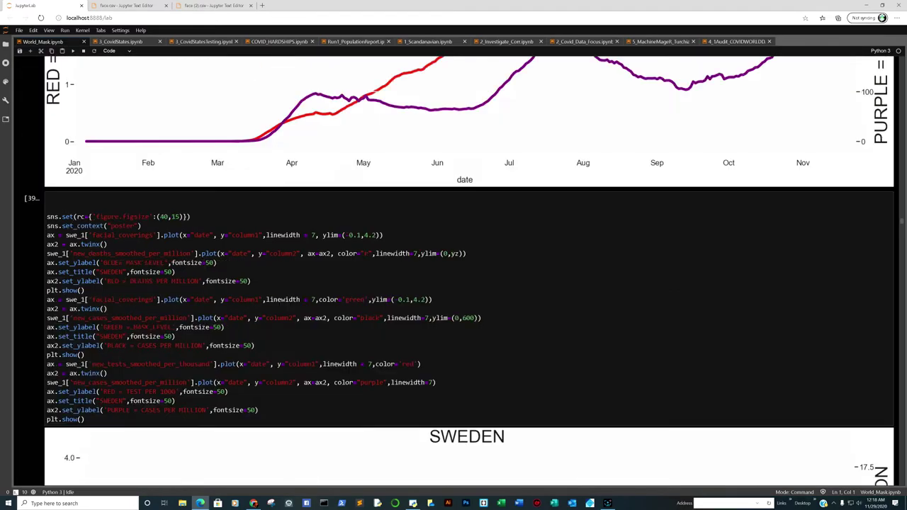
scroll(837, 186, "down", 2)
scroll(787, 259, "down", 15)
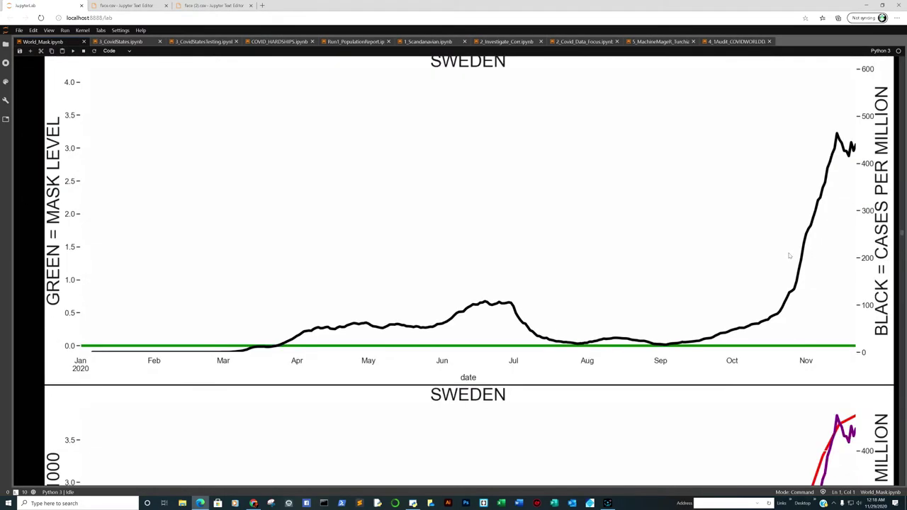
Examine Colombia's mask level, deaths, cases and tests charts, comparing them with Sweden's cases chart
scroll(725, 236, "down", 3)
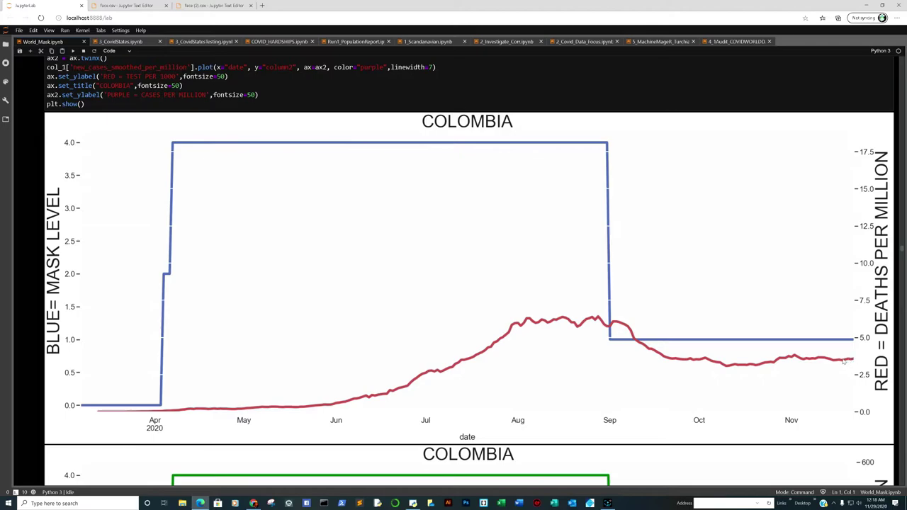
scroll(847, 361, "down", 4)
scroll(843, 362, "down", 2)
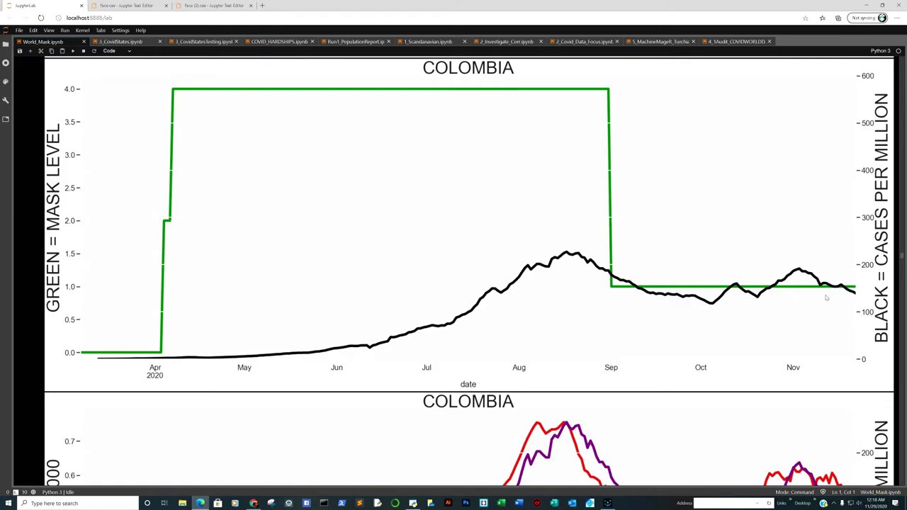
scroll(826, 290, "up", 10)
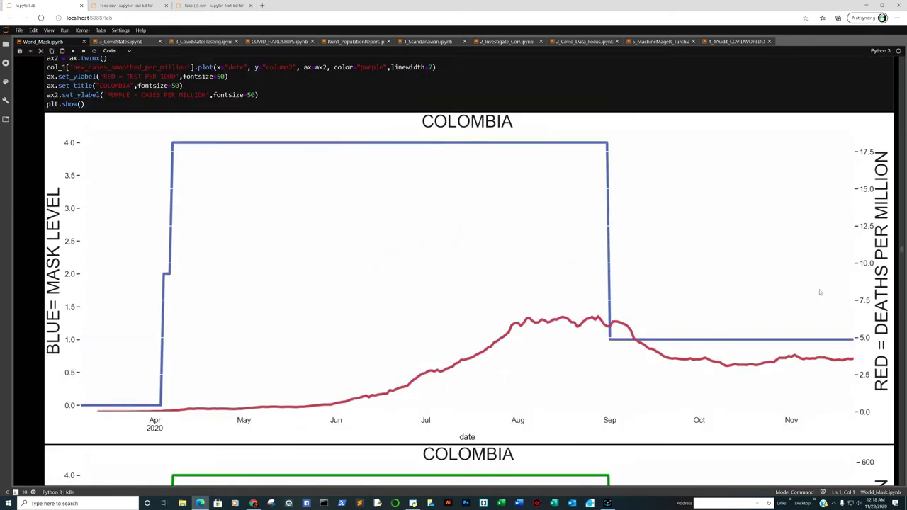
scroll(799, 290, "up", 15)
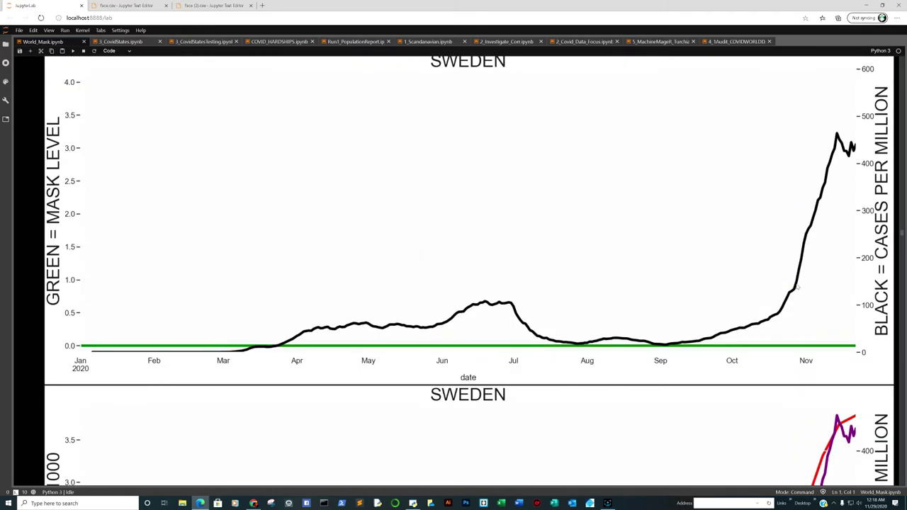
scroll(791, 284, "down", 4)
scroll(791, 284, "down", 12)
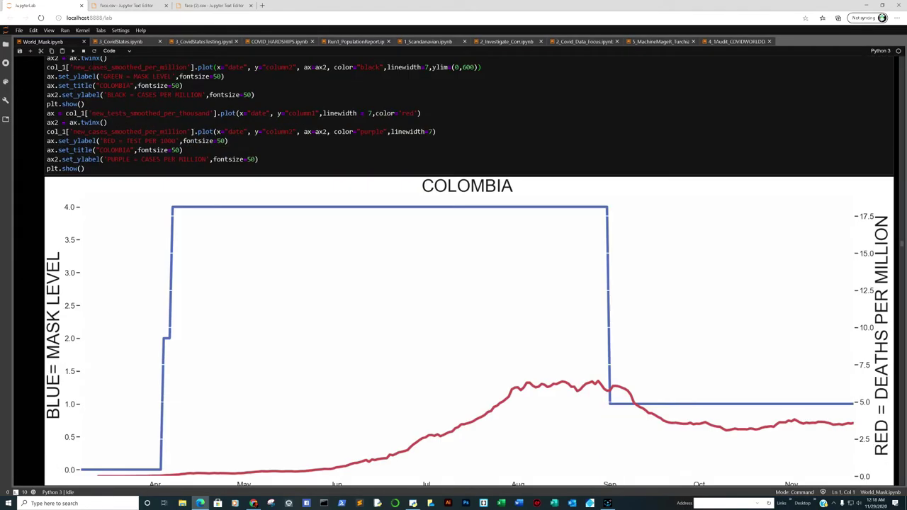
scroll(777, 283, "down", 9)
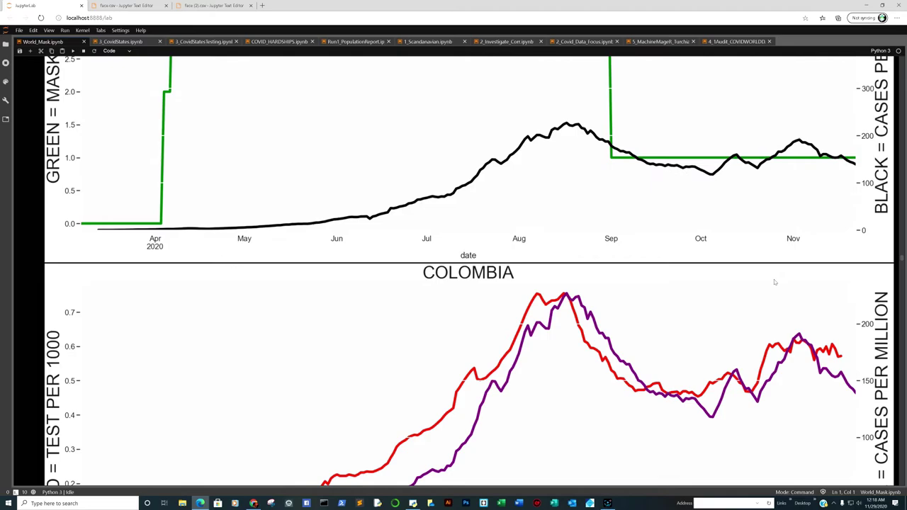
Examine Japan's three charts covering mask level, deaths per million, cases per million and tests per 1000
scroll(757, 272, "down", 9)
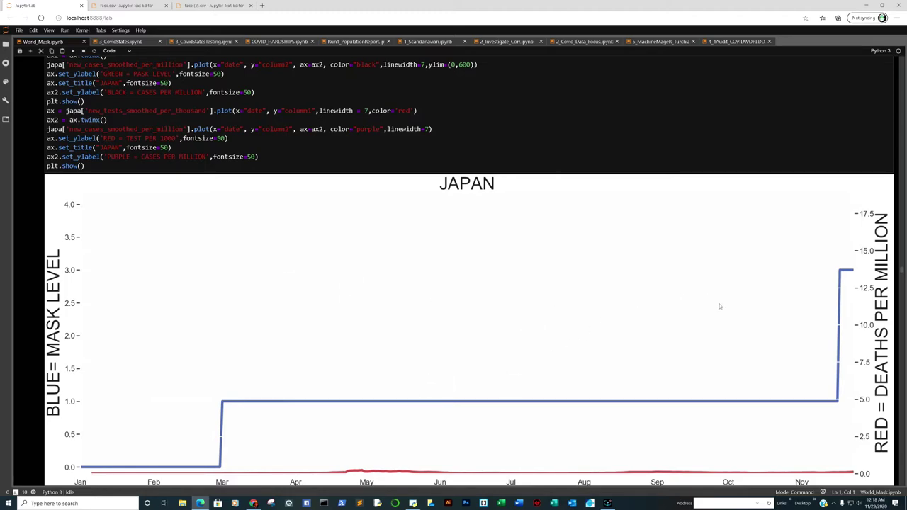
scroll(719, 306, "down", 1)
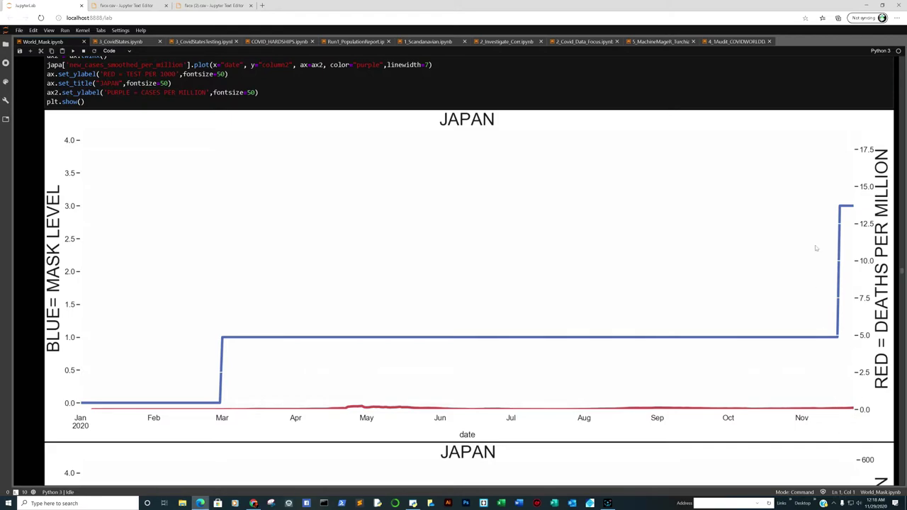
scroll(829, 217, "down", 3)
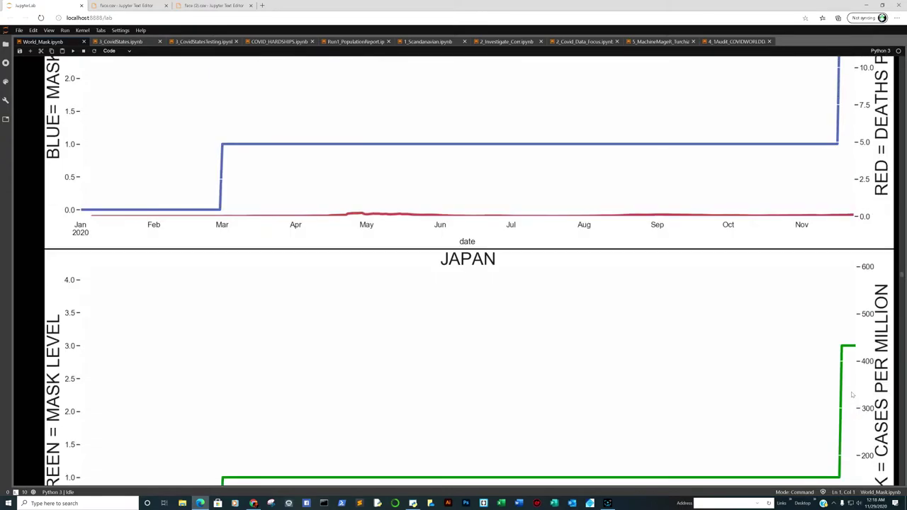
scroll(827, 346, "down", 2)
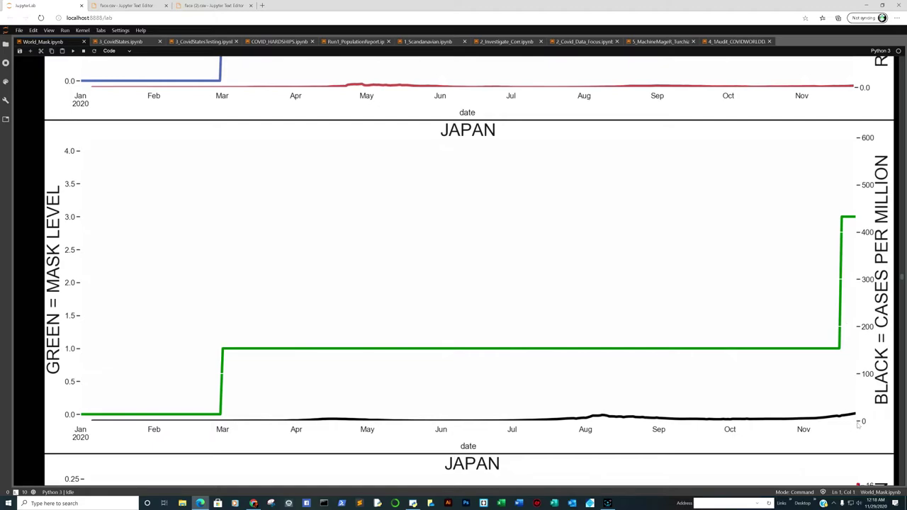
scroll(857, 423, "down", 4)
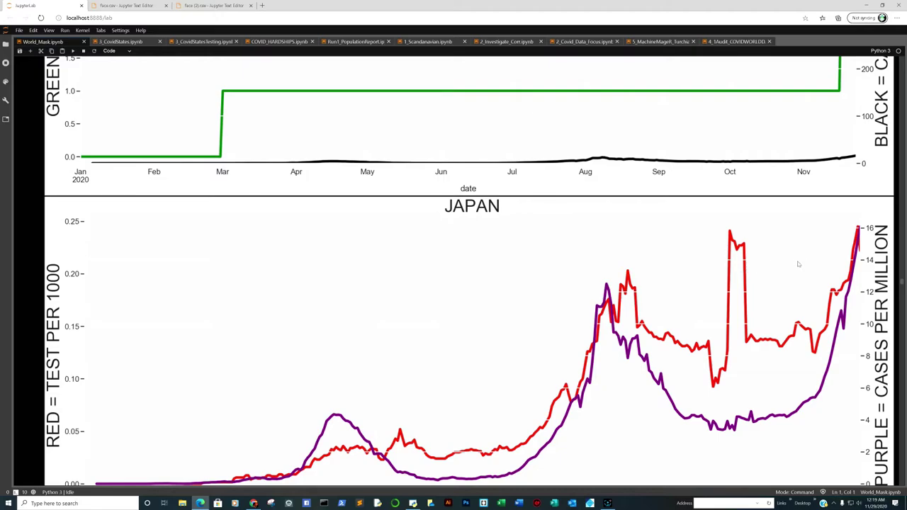
Examine New Zealand's three charts covering mask level, deaths per million, cases per million and tests per 1000
scroll(822, 260, "down", 10)
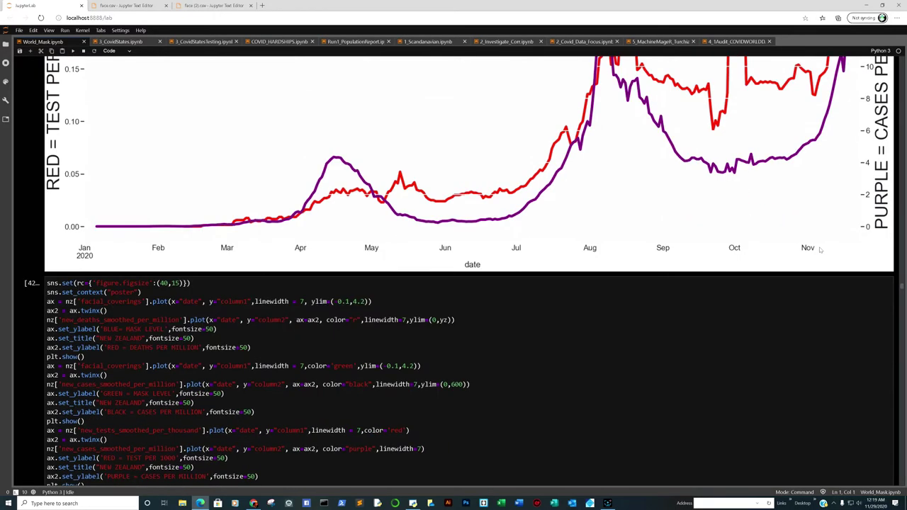
scroll(589, 236, "down", 3)
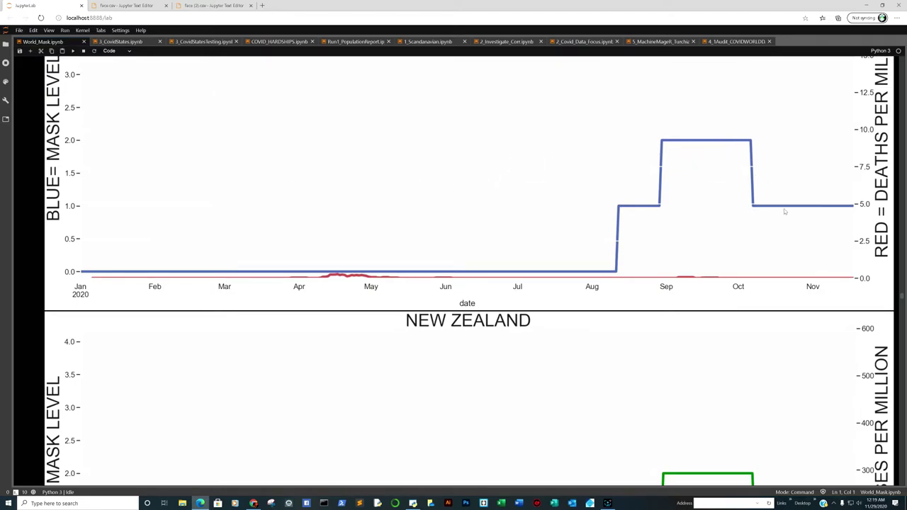
scroll(783, 208, "down", 4)
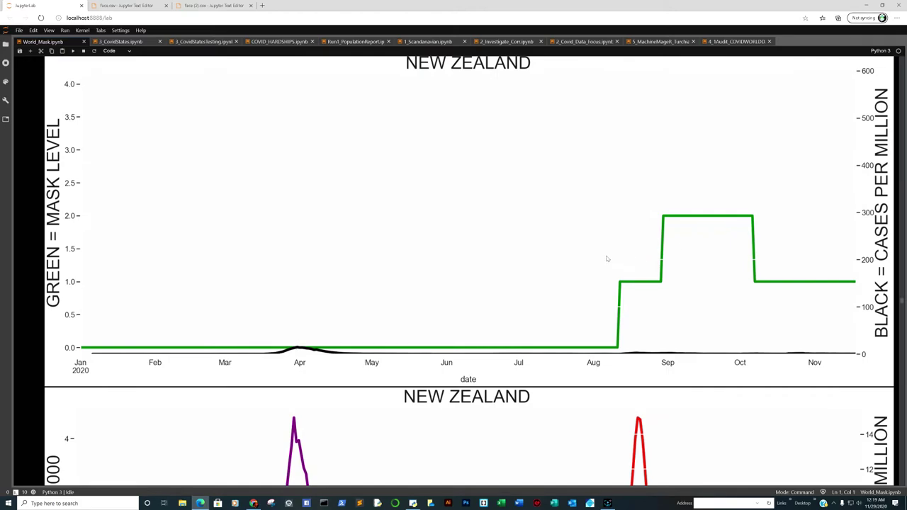
scroll(835, 266, "down", 3)
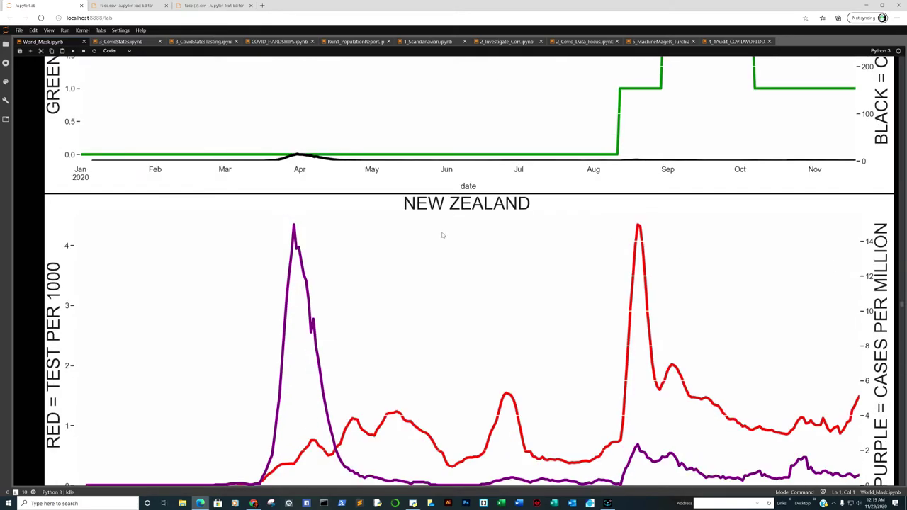
scroll(442, 233, "down", 3)
scroll(537, 191, "up", 2)
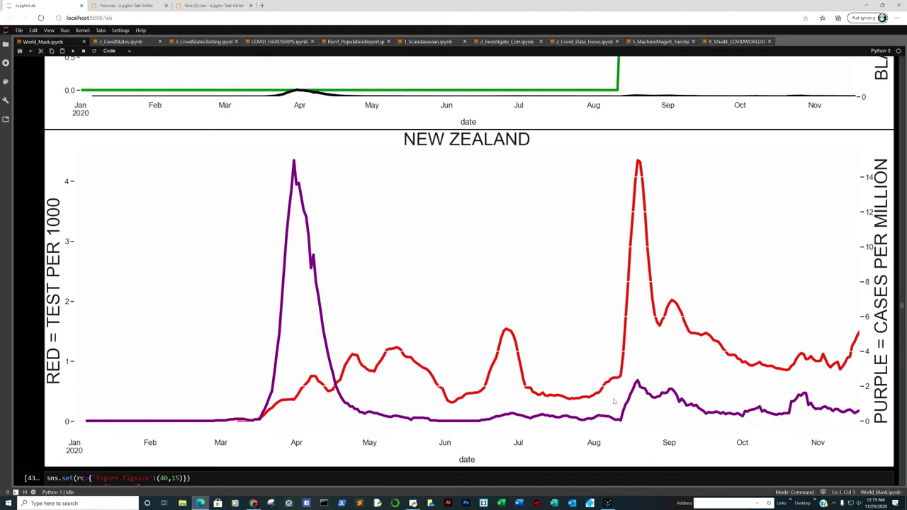
Examine Finland's three charts covering mask level, deaths per million, cases per million and tests per 1000
scroll(794, 382, "down", 10)
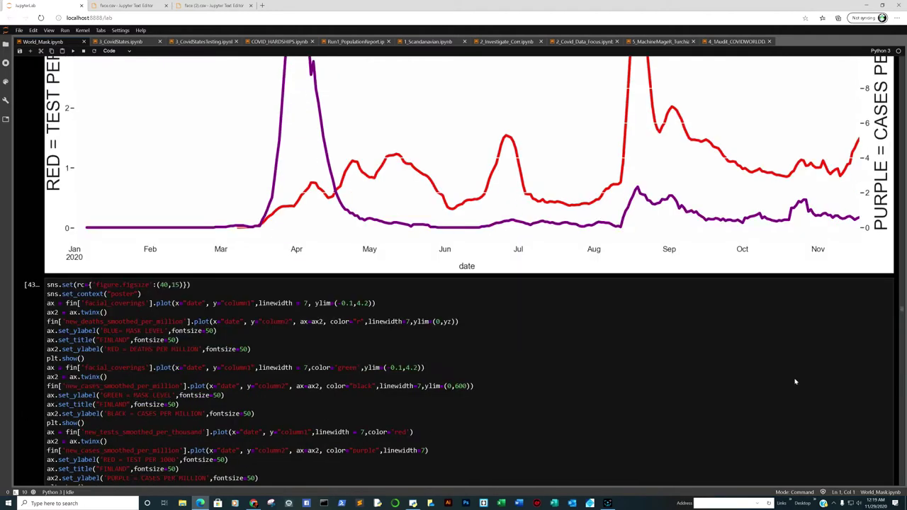
scroll(790, 379, "down", 3)
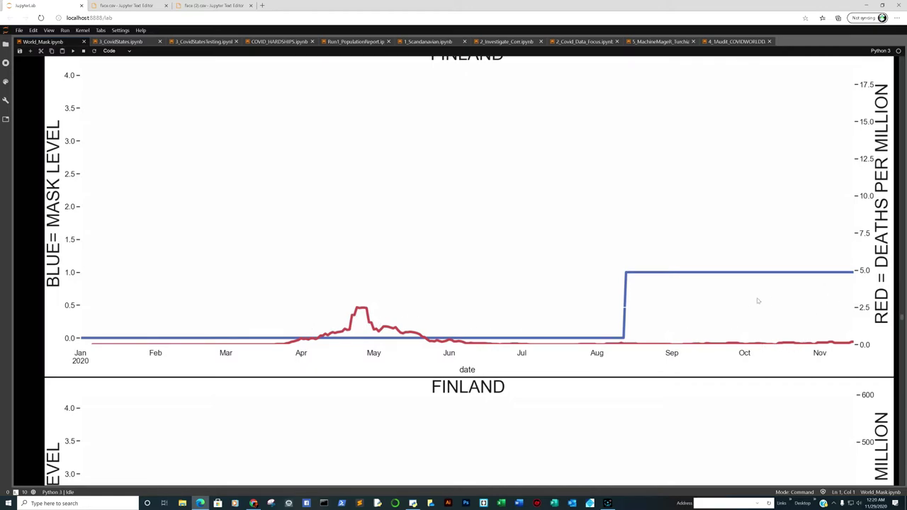
scroll(772, 304, "down", 5)
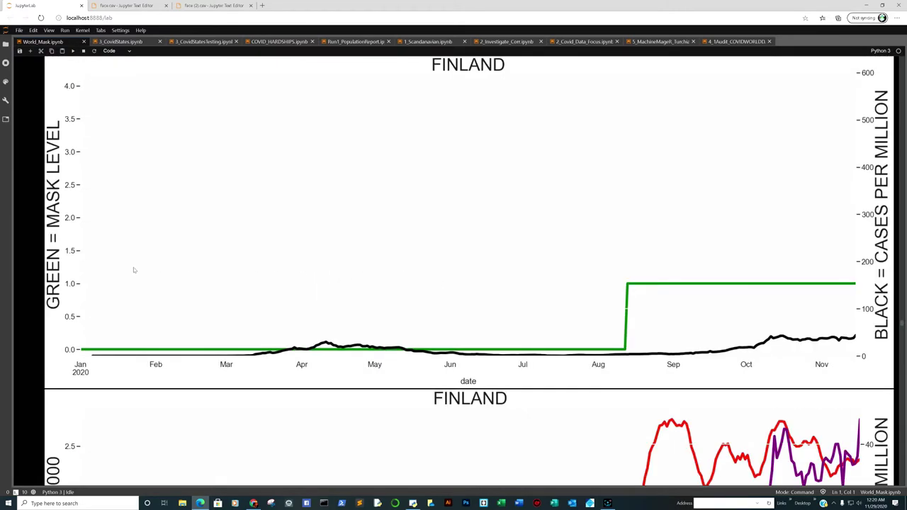
scroll(729, 309, "down", 3)
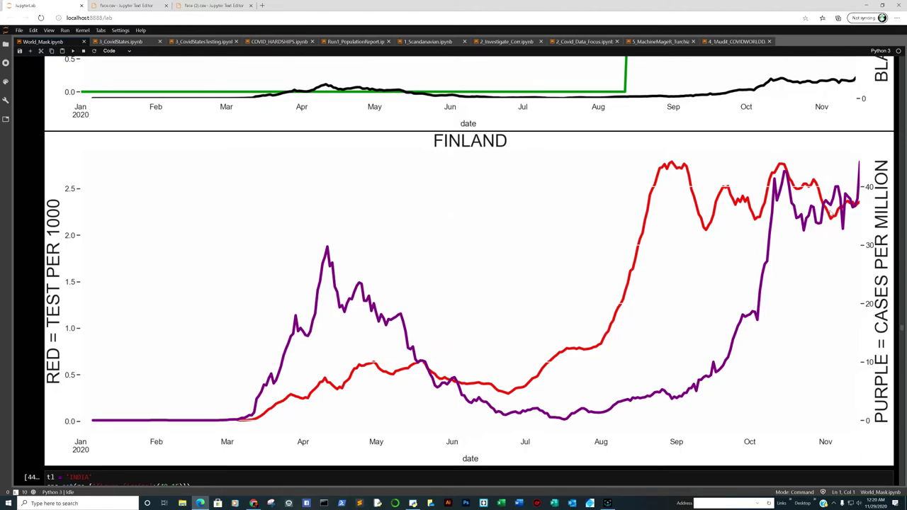
Examine India's three charts covering mask level, deaths per million, cases per million and tests per 1000
scroll(830, 214, "down", 10)
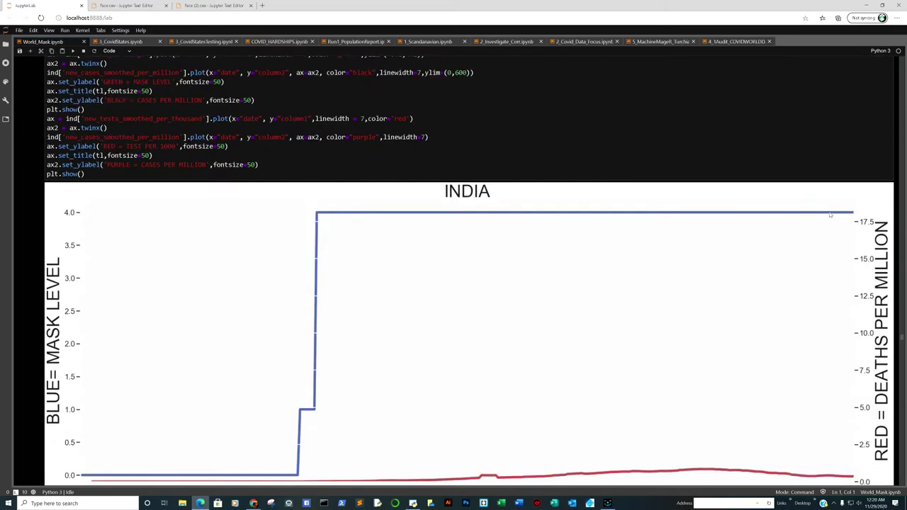
scroll(639, 280, "down", 1)
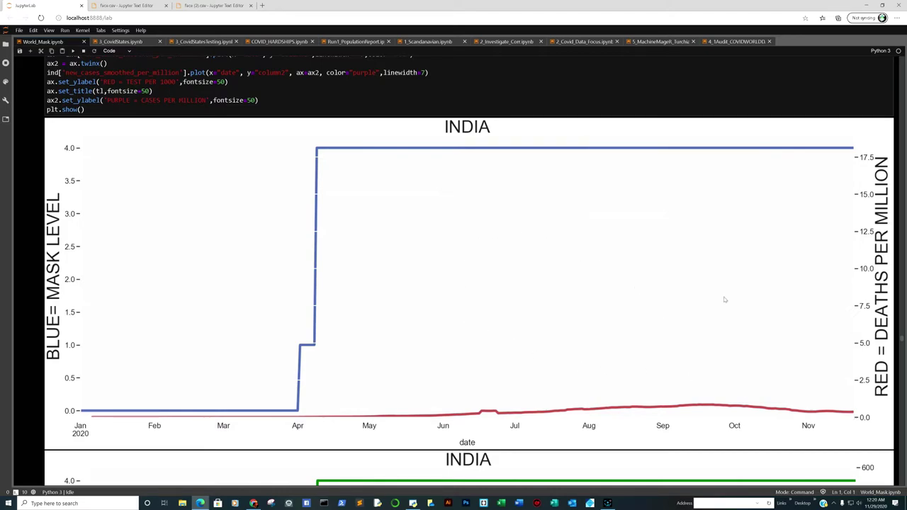
scroll(840, 356, "down", 1)
scroll(845, 387, "down", 4)
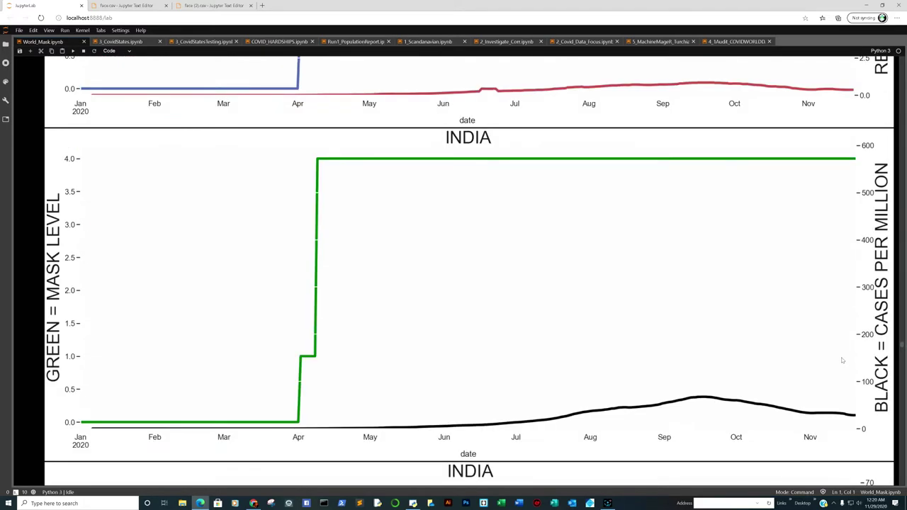
scroll(795, 254, "down", 1)
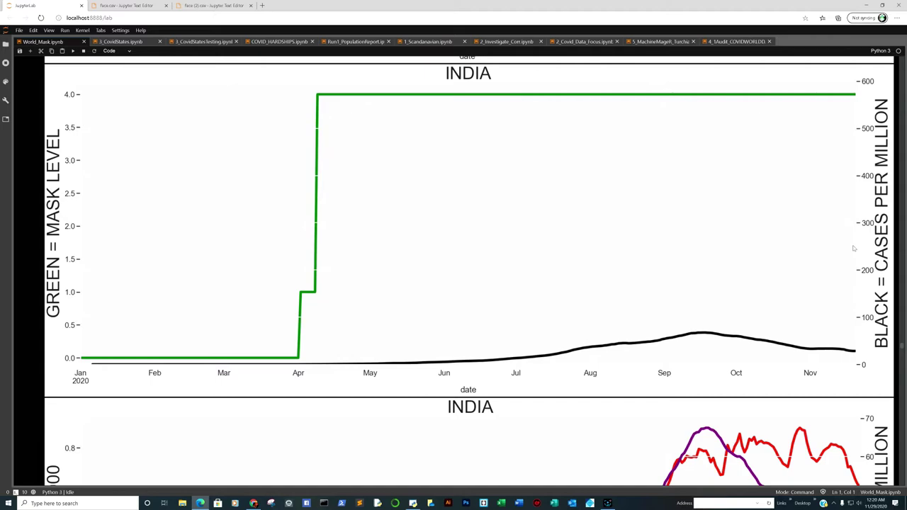
scroll(849, 251, "up", 3)
scroll(848, 250, "up", 2)
scroll(847, 255, "down", 6)
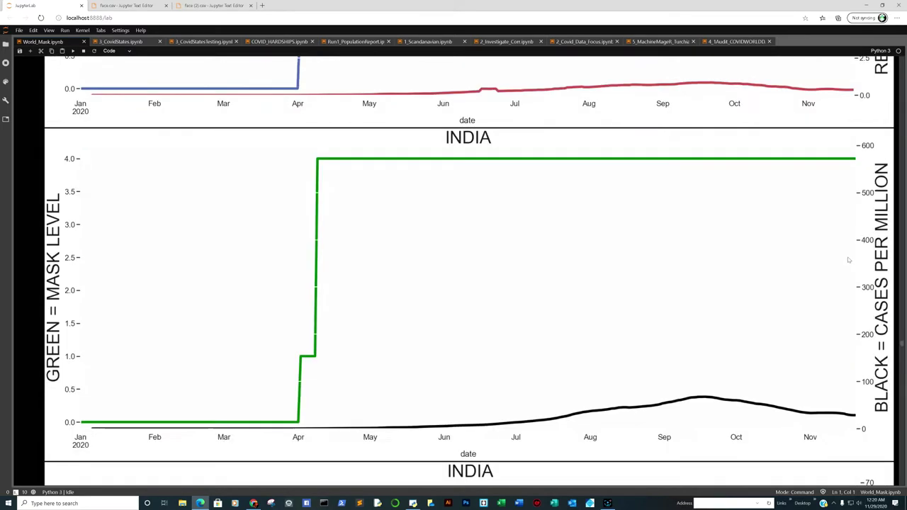
scroll(844, 262, "down", 3)
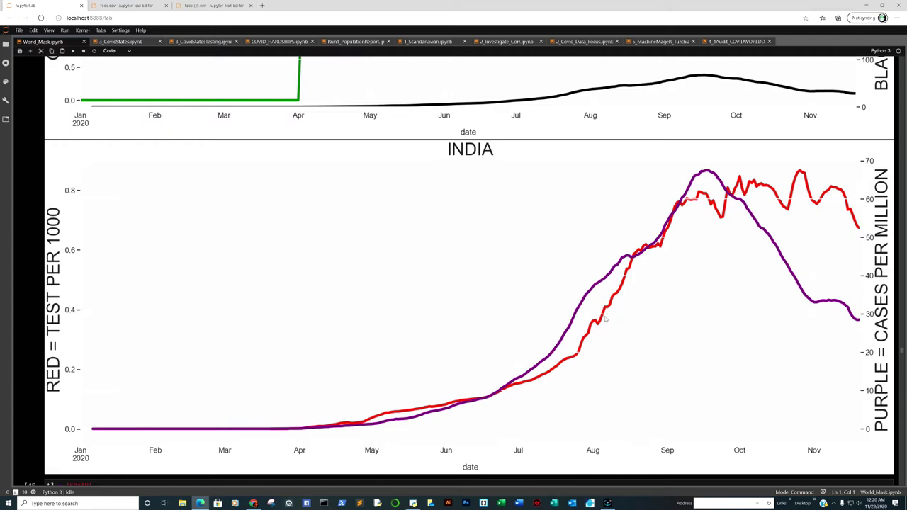
Examine Spain's three charts covering mask level, deaths per million, cases per million and tests per 1000
scroll(630, 328, "down", 7)
scroll(624, 327, "down", 3)
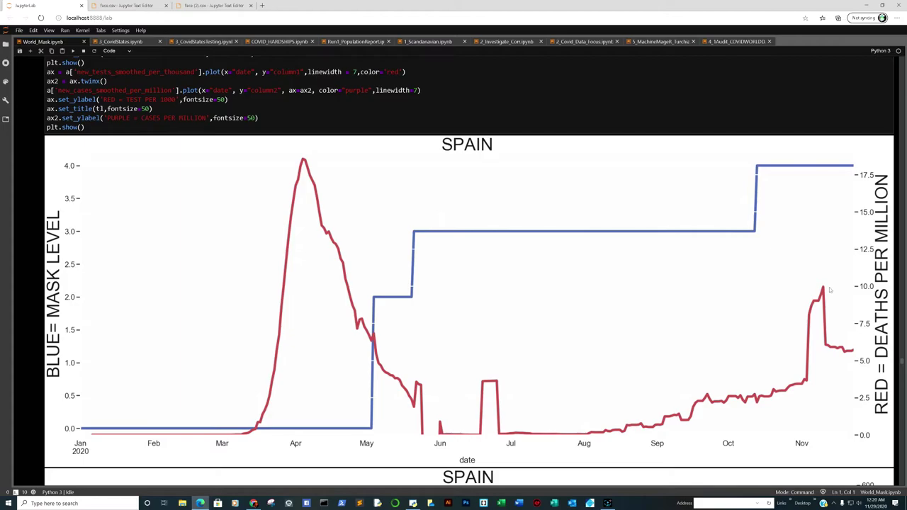
scroll(829, 289, "down", 5)
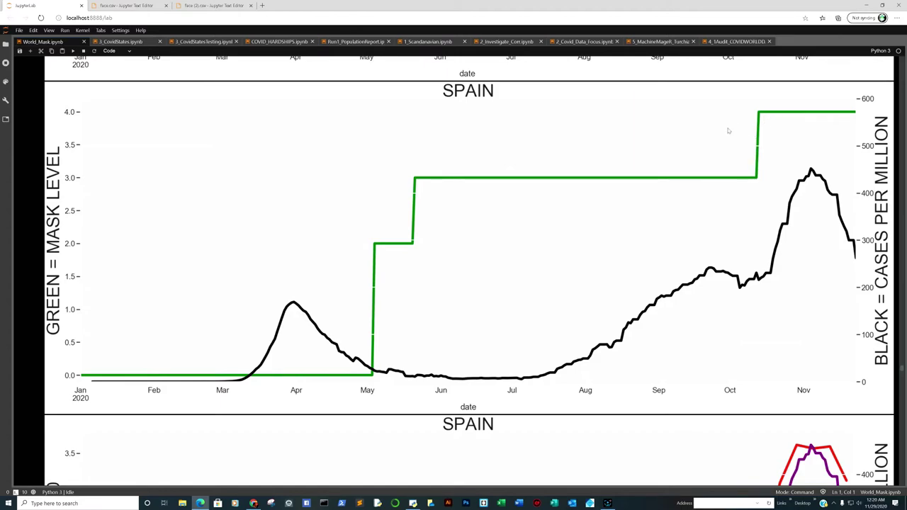
scroll(744, 188, "down", 4)
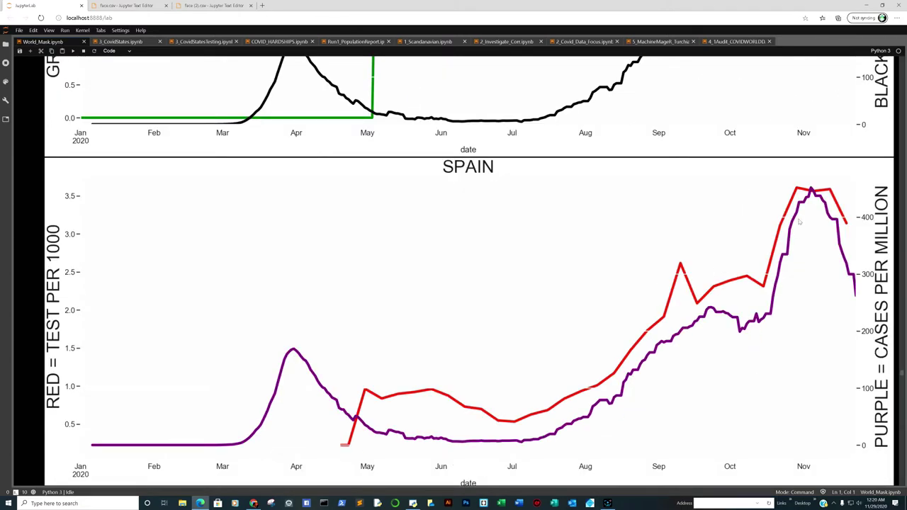
scroll(799, 221, "up", 3)
scroll(799, 221, "down", 3)
scroll(813, 256, "down", 3)
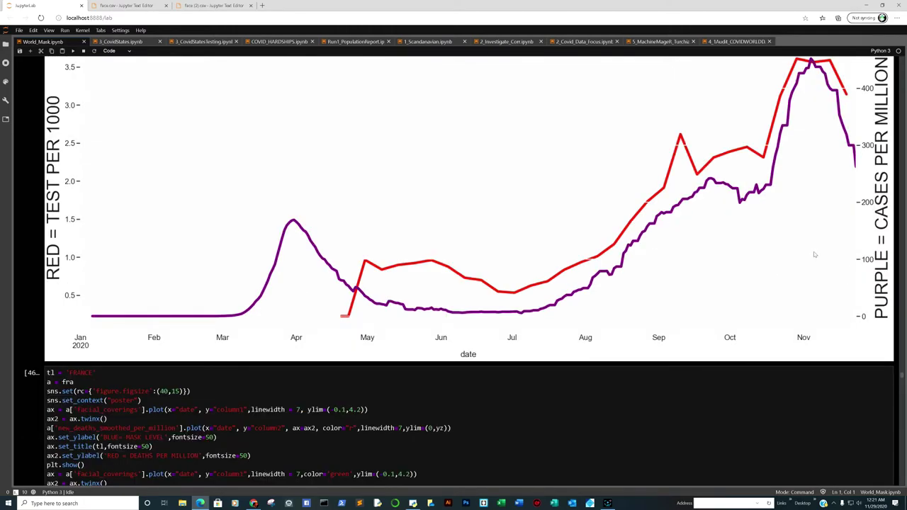
Examine France's three charts covering mask level, deaths per million, cases per million and tests per 1000
scroll(779, 230, "down", 2)
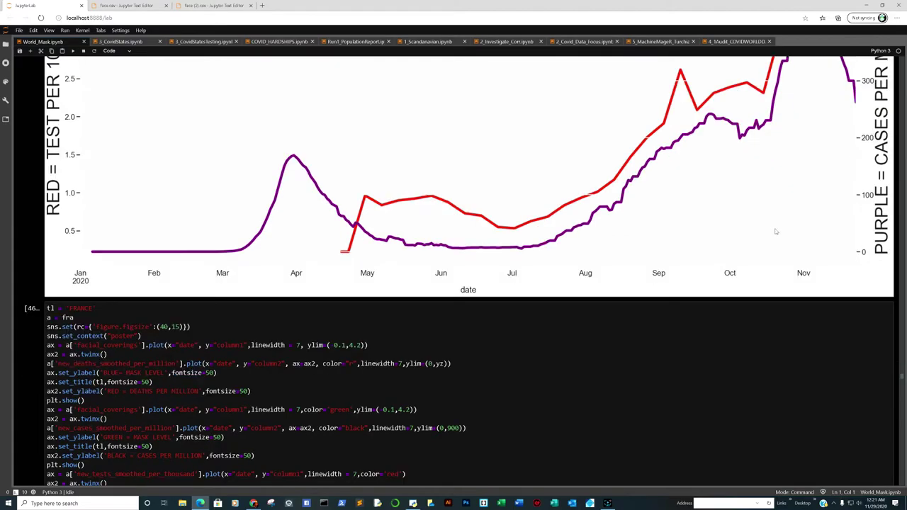
scroll(779, 230, "down", 7)
scroll(497, 187, "down", 3)
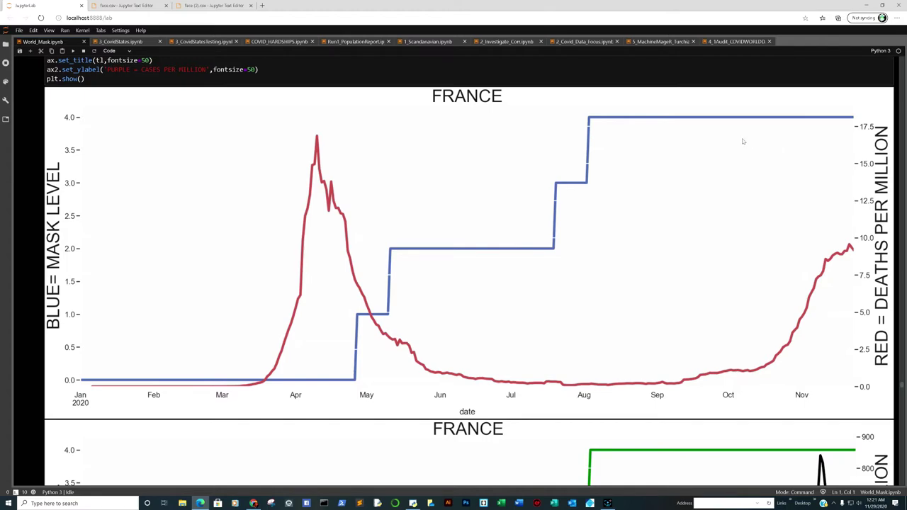
scroll(736, 147, "down", 3)
scroll(744, 195, "down", 1)
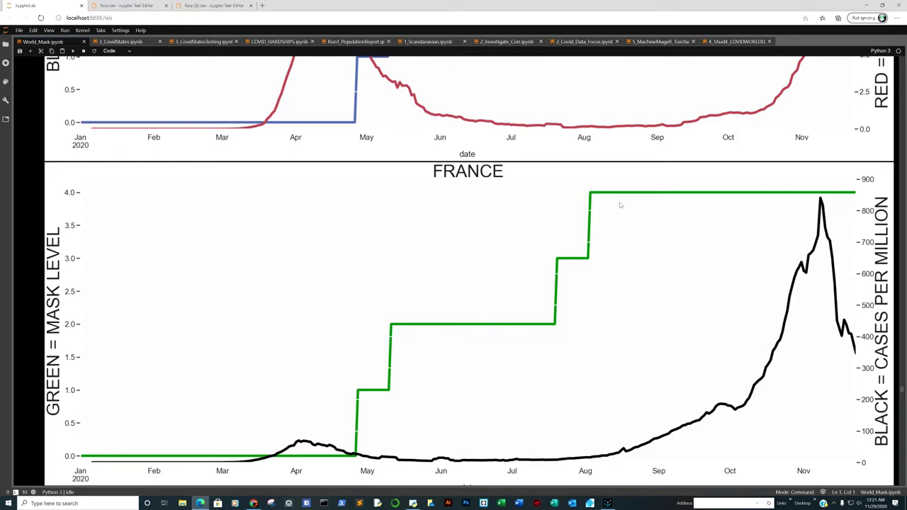
scroll(616, 208, "down", 3)
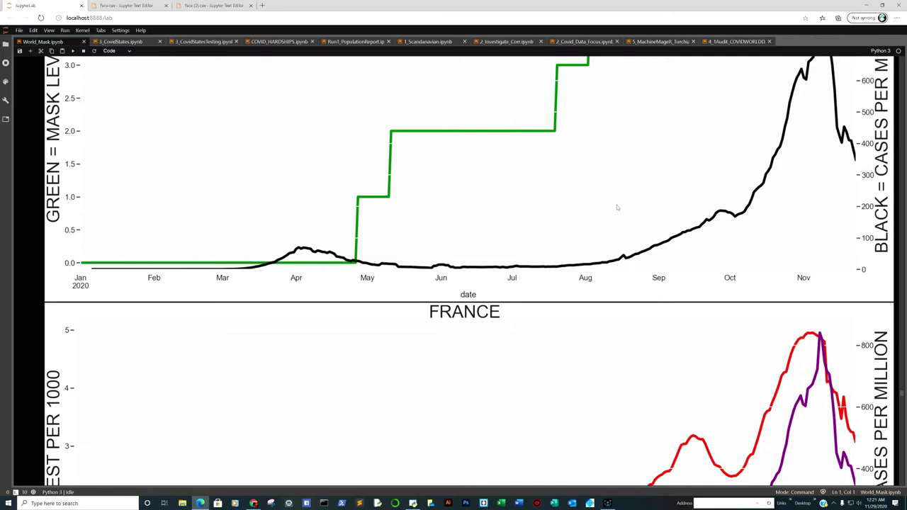
scroll(617, 208, "up", 2)
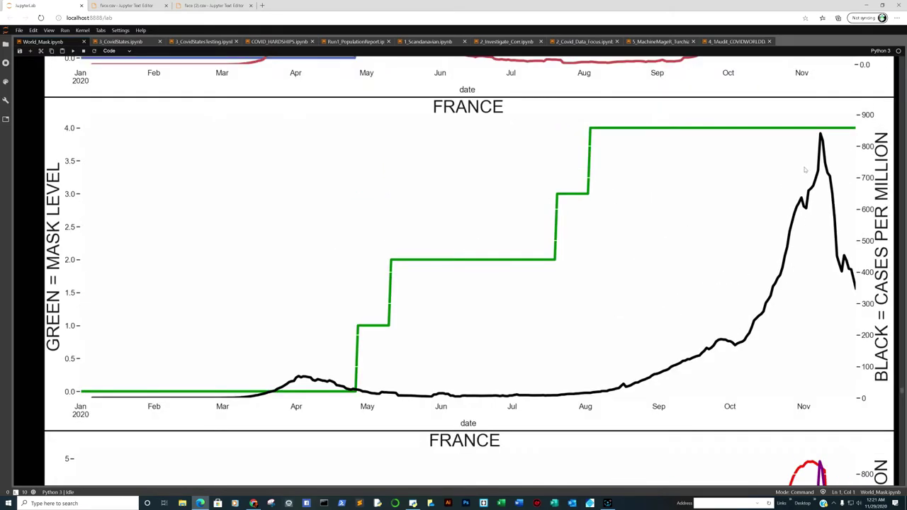
scroll(725, 365, "down", 3)
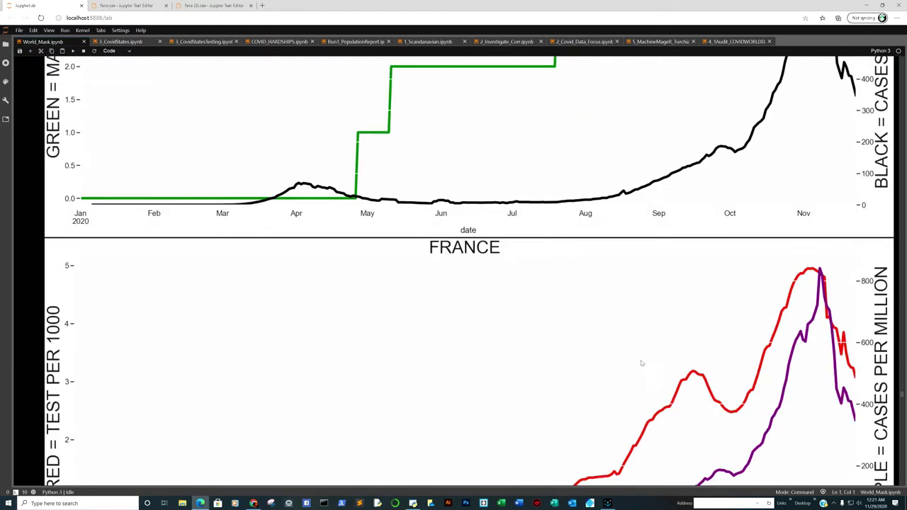
scroll(565, 306, "down", 2)
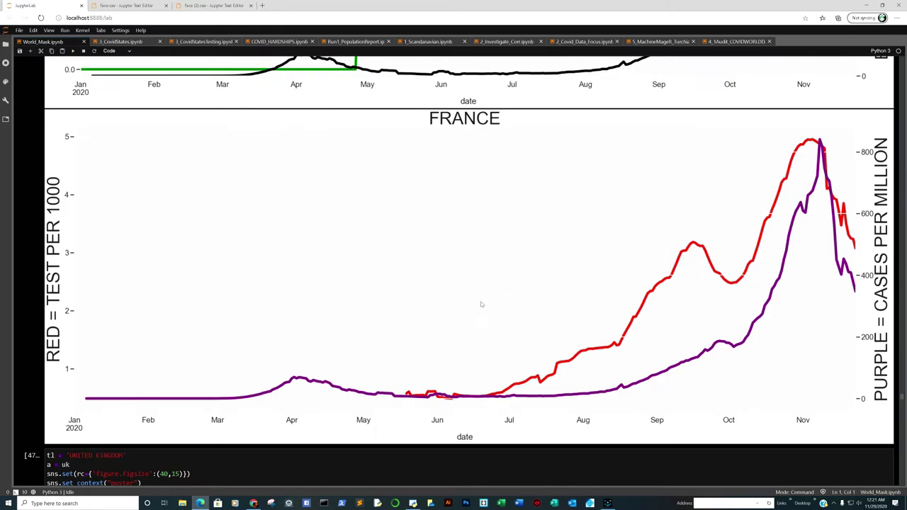
Examine the United Kingdom's three charts covering mask level, deaths per million, cases per million and tests per 1000
scroll(481, 303, "down", 8)
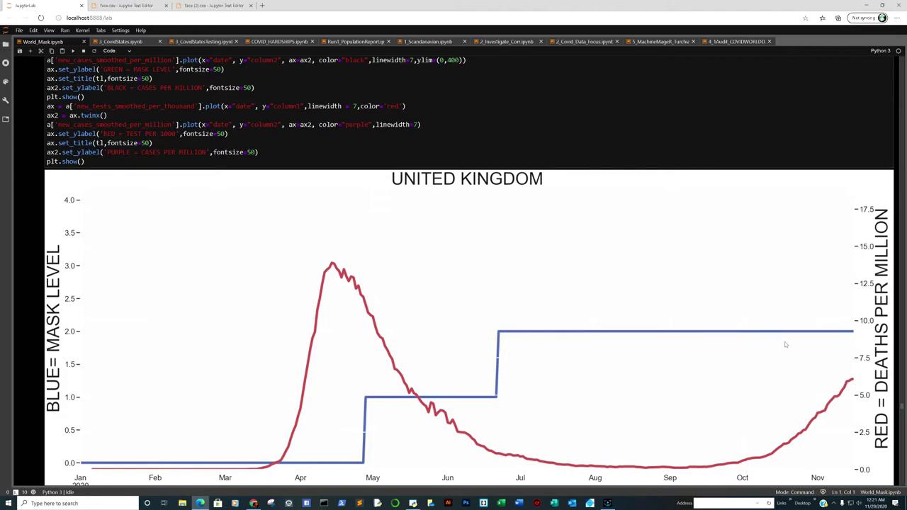
scroll(797, 341, "down", 2)
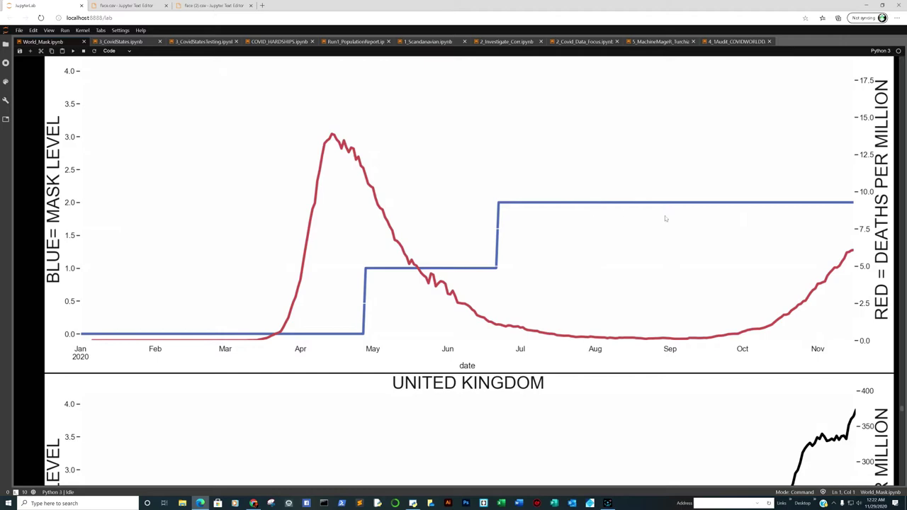
scroll(852, 234, "up", 1)
scroll(852, 234, "down", 4)
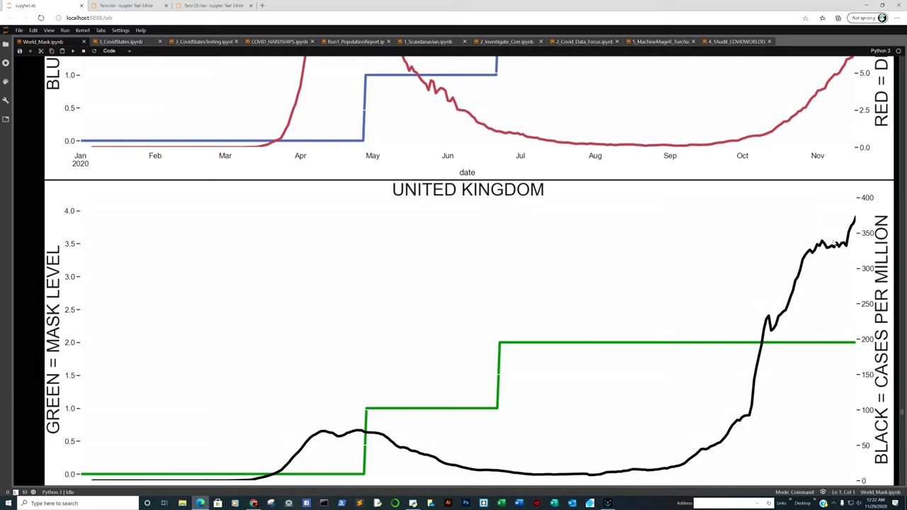
scroll(832, 255, "down", 5)
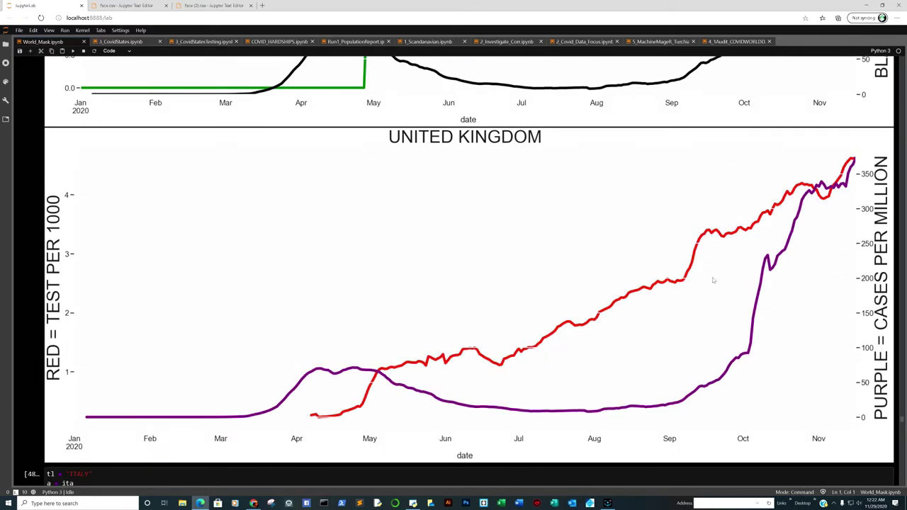
Examine Italy's three charts covering mask level, deaths per million, cases per million and tests per 1000
scroll(729, 292, "down", 2)
scroll(734, 291, "down", 15)
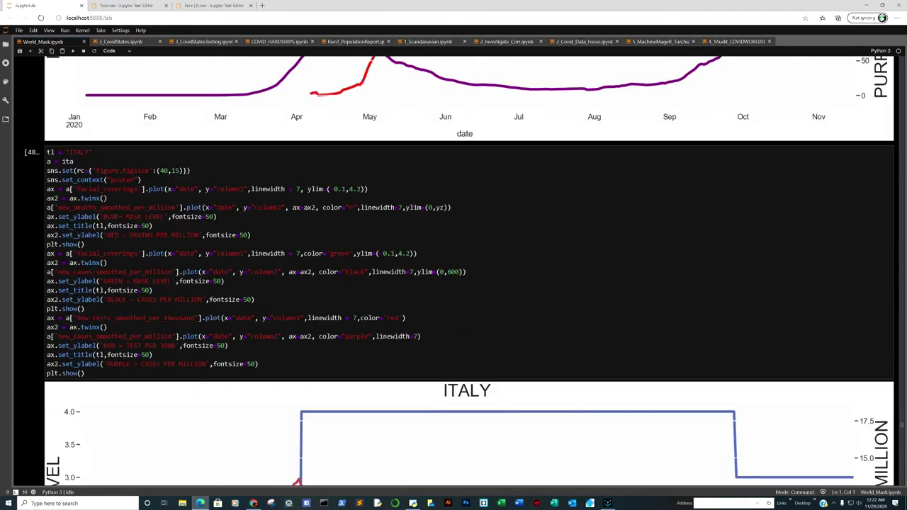
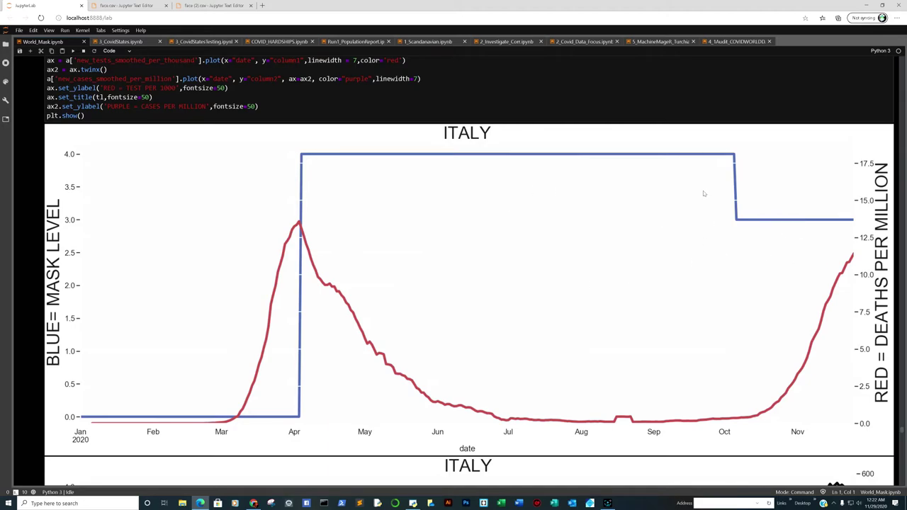
scroll(703, 191, "down", 5)
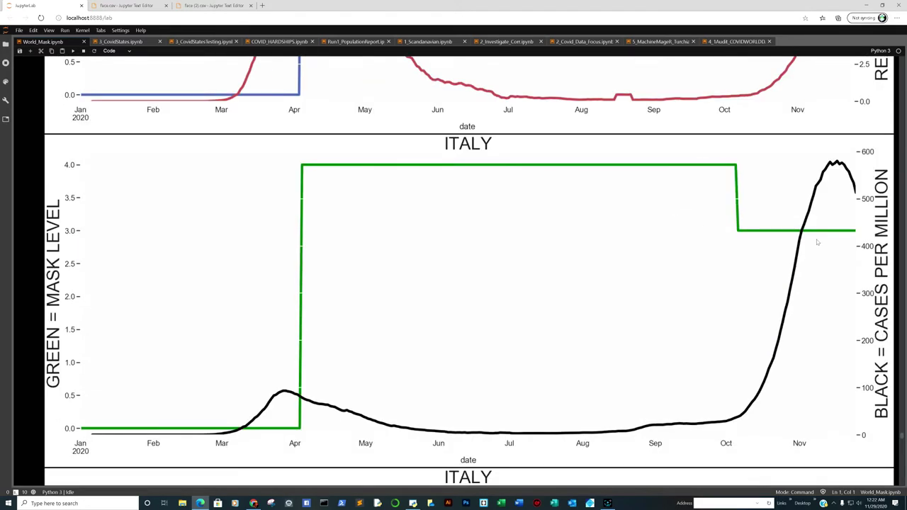
scroll(793, 188, "up", 1)
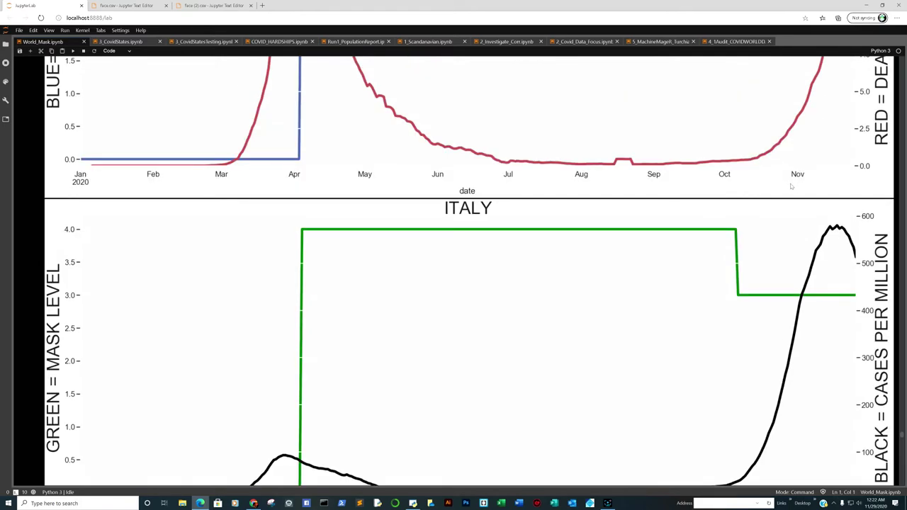
scroll(791, 187, "down", 6)
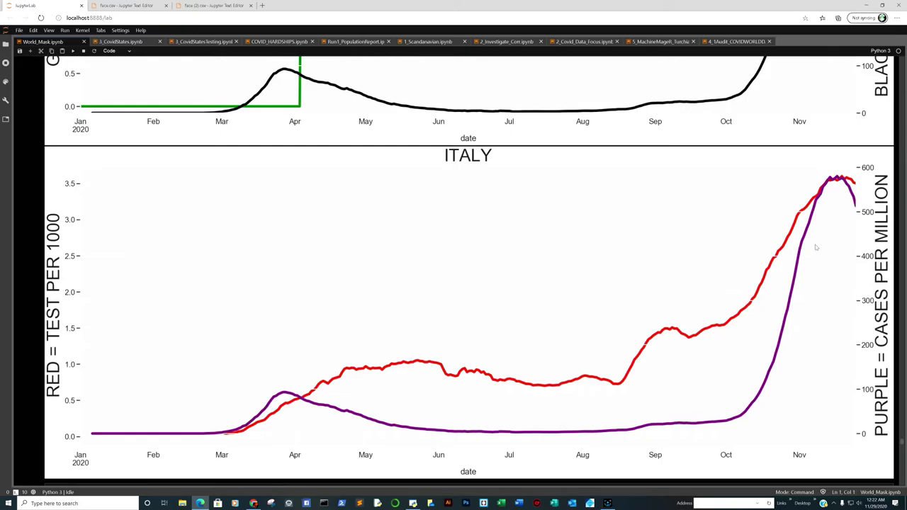
scroll(779, 390, "down", 1)
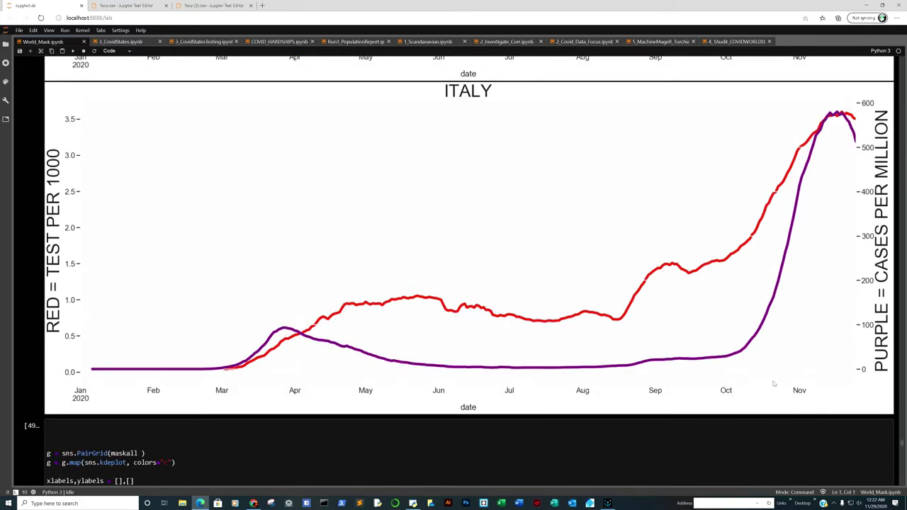
Recheck the United Kingdom and Italy charts, and examine the PairGrid density plots relating facial coverings to deaths, patients, tests and cases
scroll(773, 383, "up", 17)
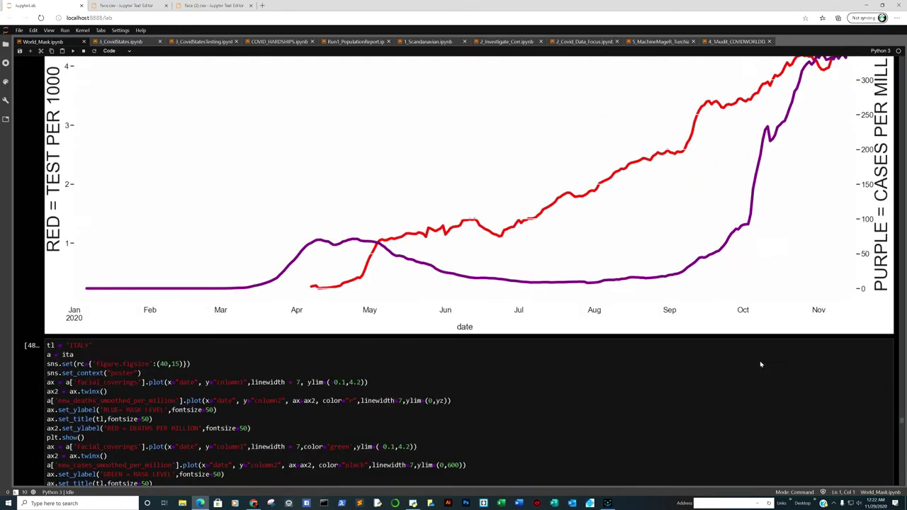
scroll(761, 364, "down", 10)
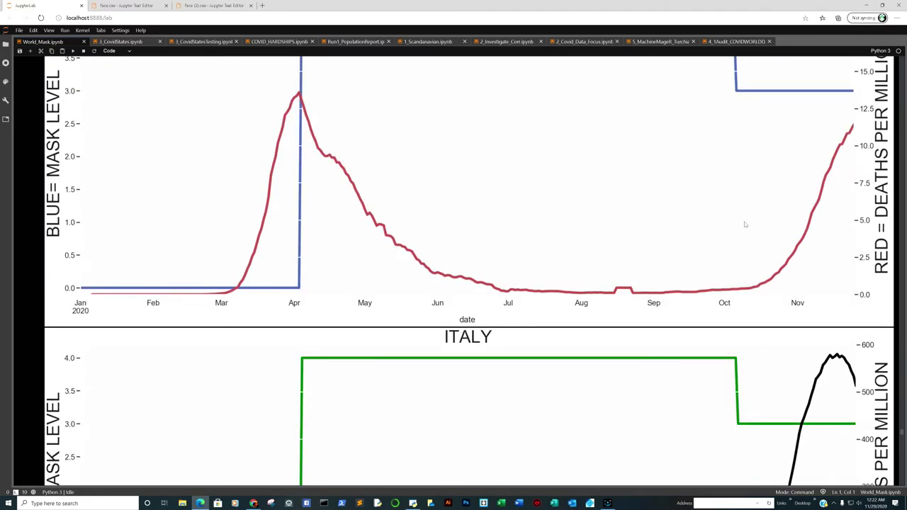
scroll(745, 225, "down", 15)
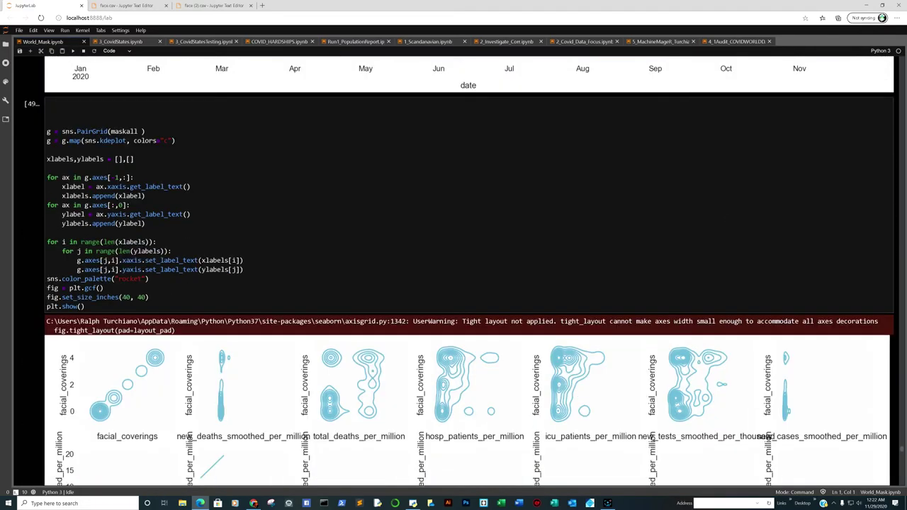
scroll(592, 244, "down", 3)
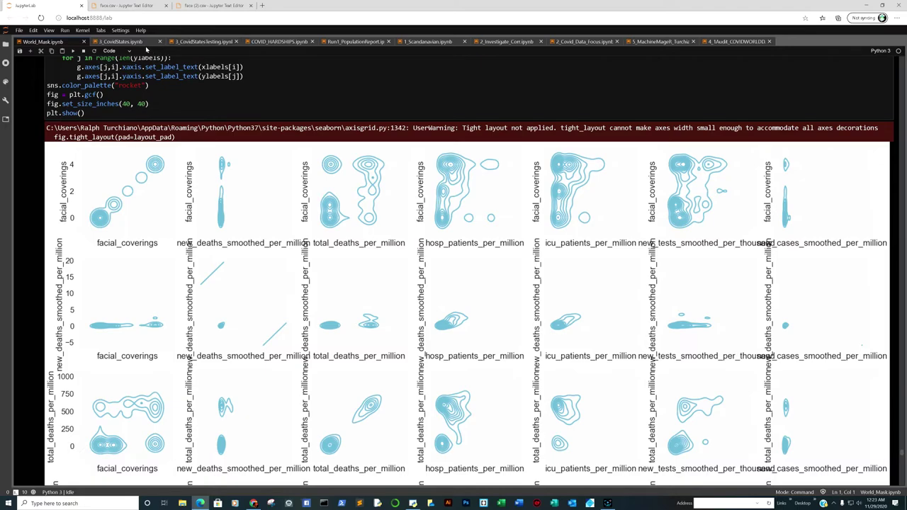
Open 3_CovidStates.ipynb and examine the death and positive increase charts comparing CA, FL, GA, NY and SD
left_click(140, 44)
scroll(641, 268, "down", 15)
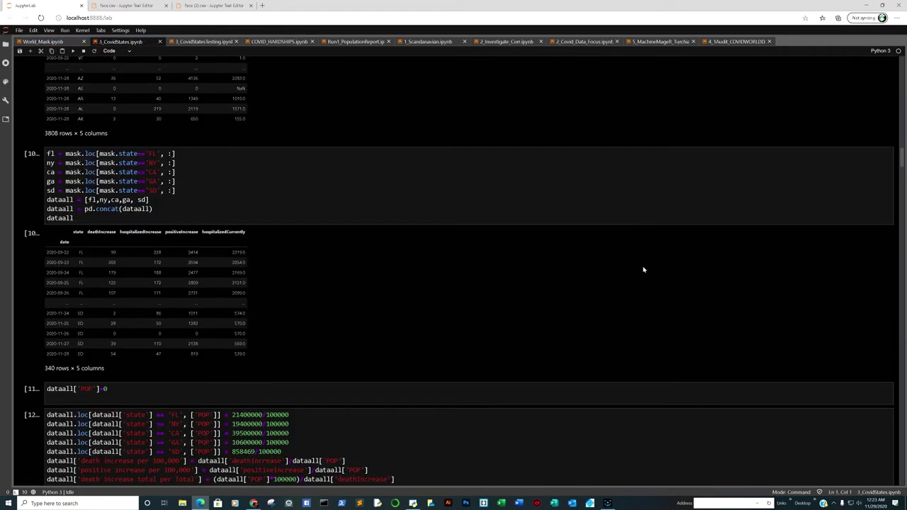
scroll(627, 267, "up", 3)
scroll(626, 266, "down", 5)
scroll(747, 288, "up", 3)
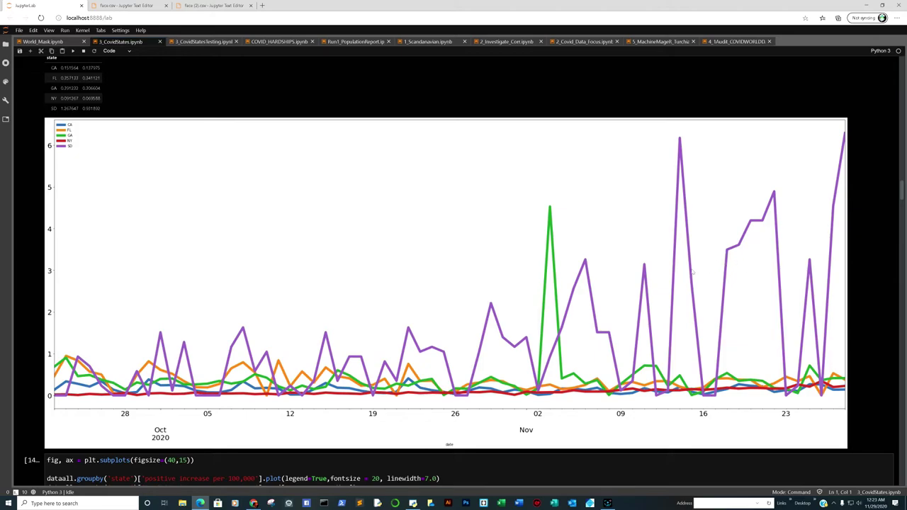
scroll(698, 269, "down", 5)
scroll(677, 276, "down", 9)
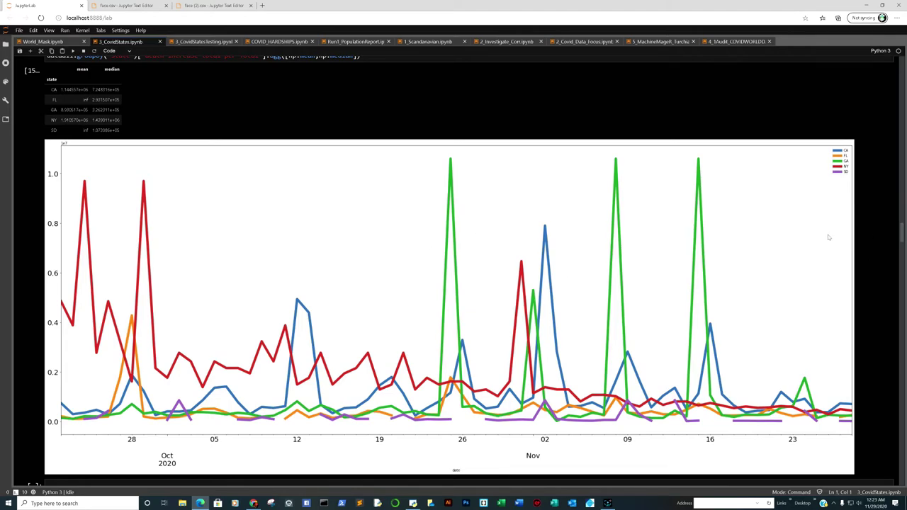
scroll(828, 238, "up", 1)
Examine the CA, FL and NY comparison charts for death increase total, Positives per 100,000 and Deaths per 100,000
scroll(807, 227, "down", 15)
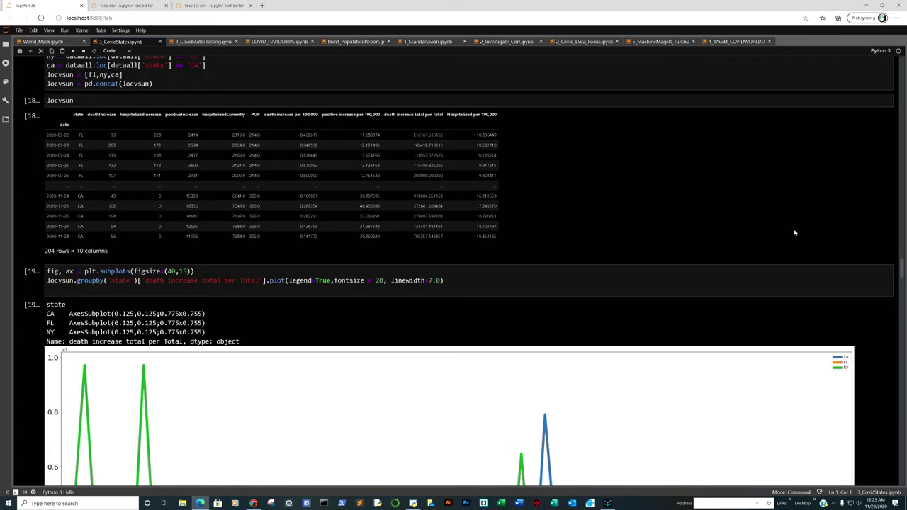
scroll(794, 232, "down", 4)
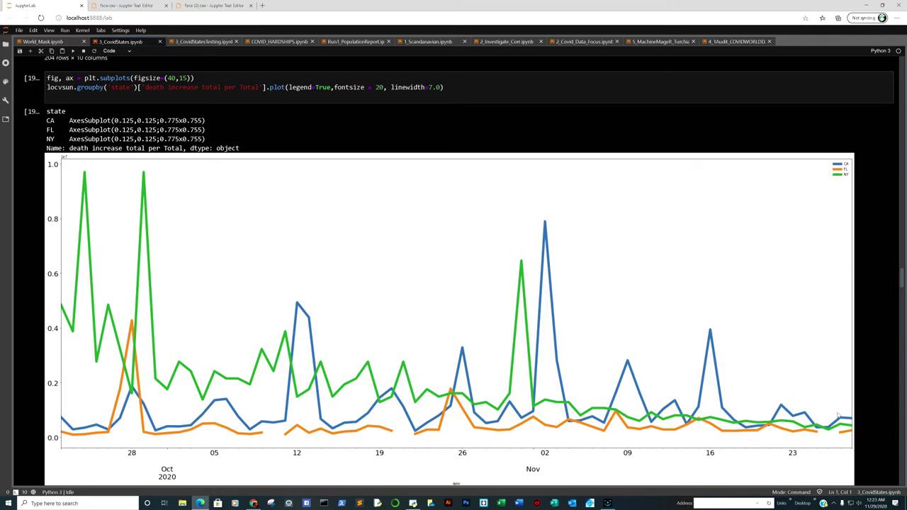
scroll(838, 417, "down", 10)
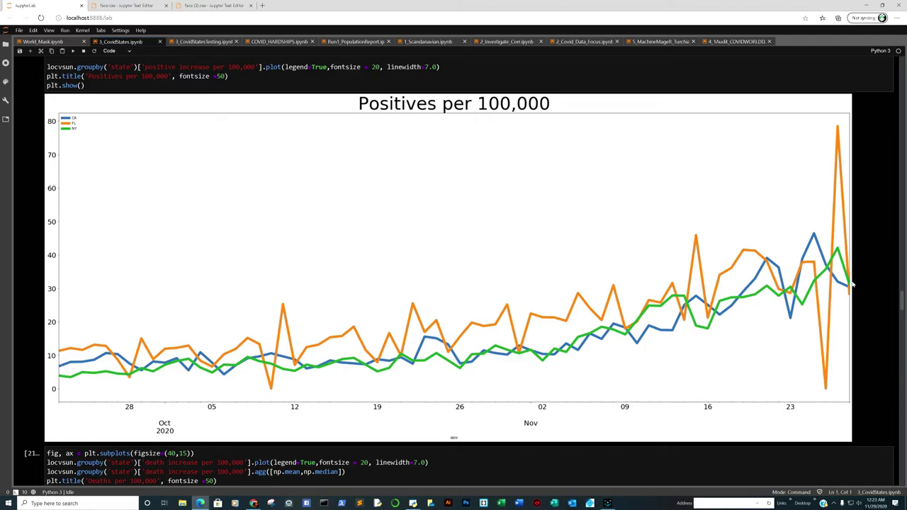
scroll(852, 284, "down", 10)
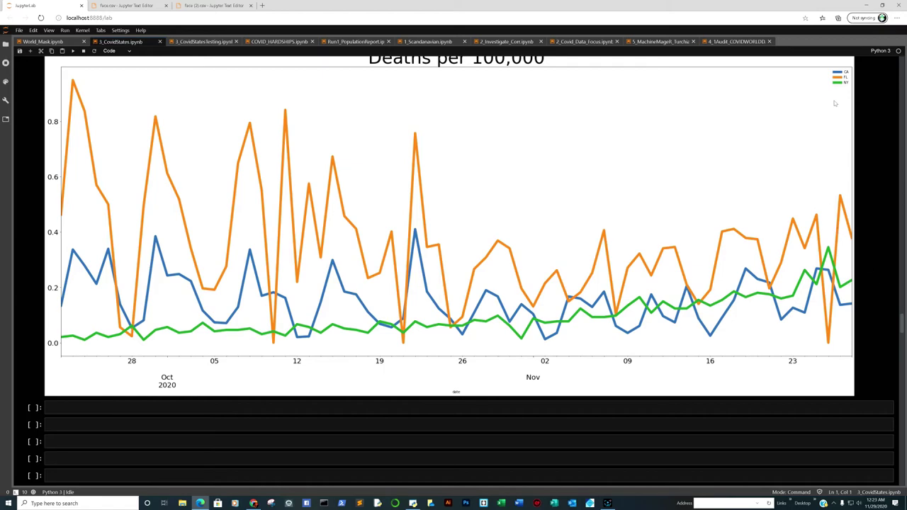
scroll(824, 169, "up", 3)
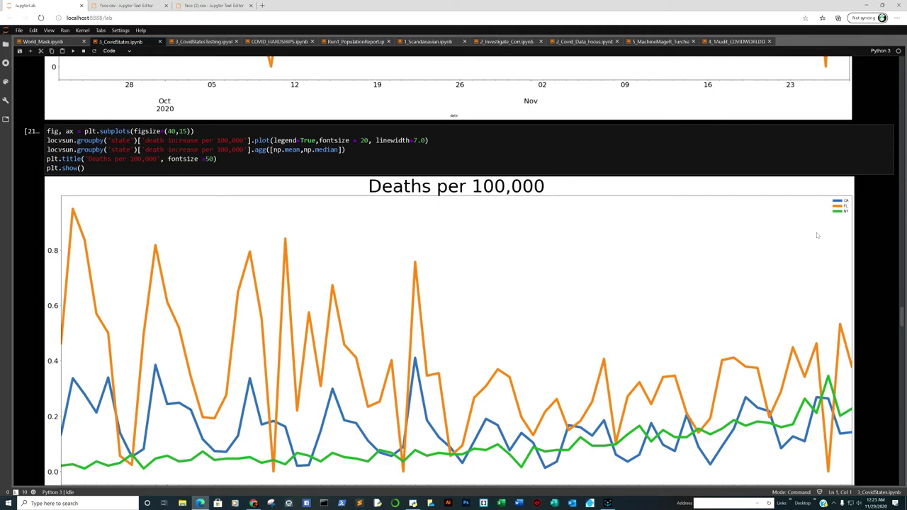
scroll(827, 237, "down", 1)
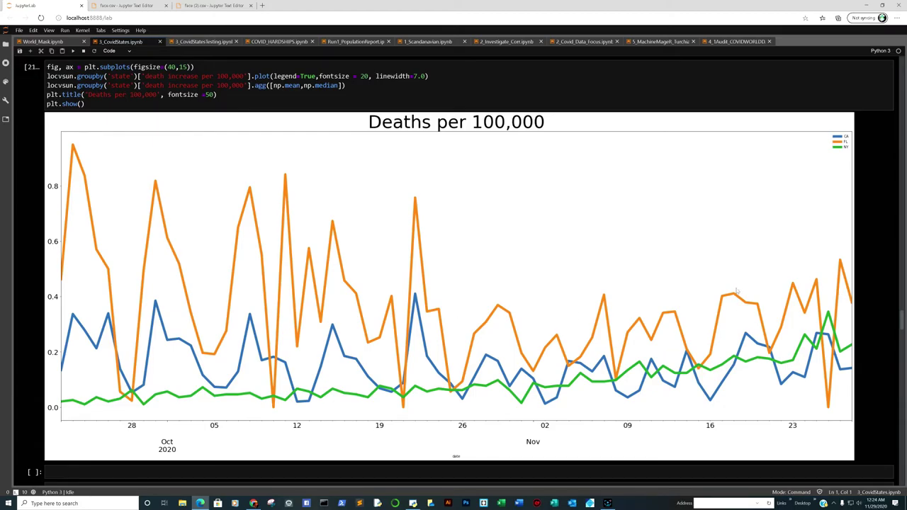
Examine the experimental state plots and the bar charts of deathIncrease by state and Positives Increase per State
scroll(796, 276, "down", 15)
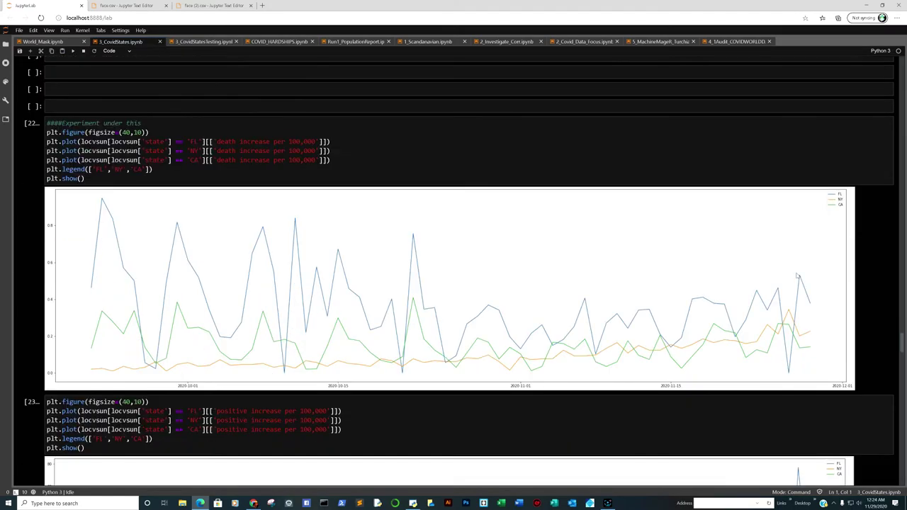
scroll(794, 279, "down", 15)
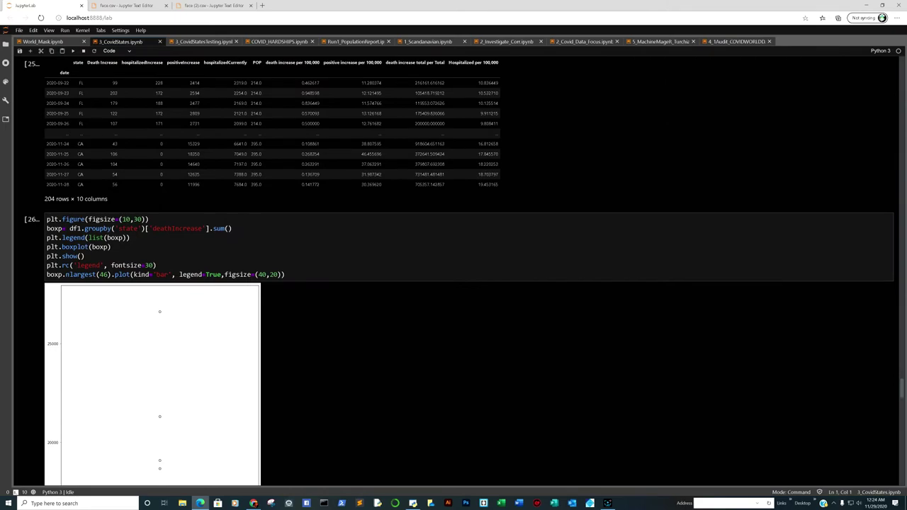
scroll(779, 280, "down", 10)
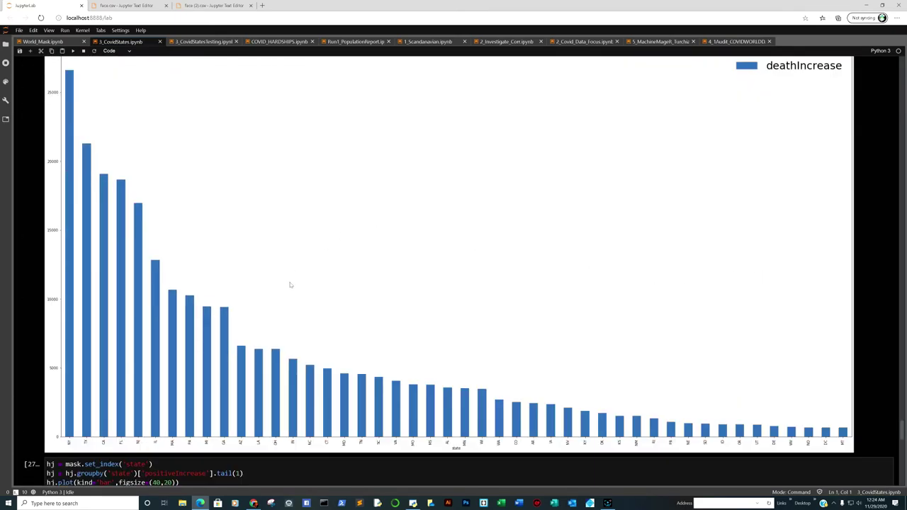
scroll(290, 283, "down", 8)
scroll(372, 303, "down", 3)
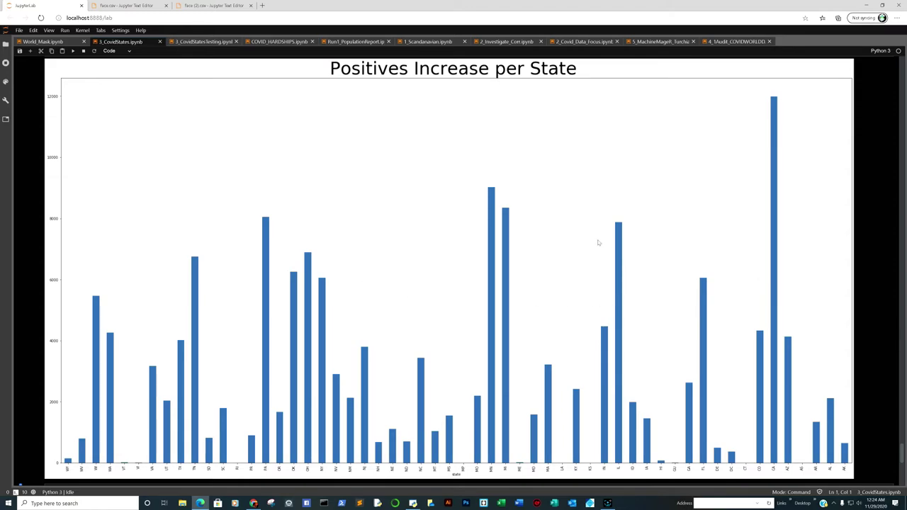
scroll(793, 255, "down", 5)
scroll(794, 256, "up", 5)
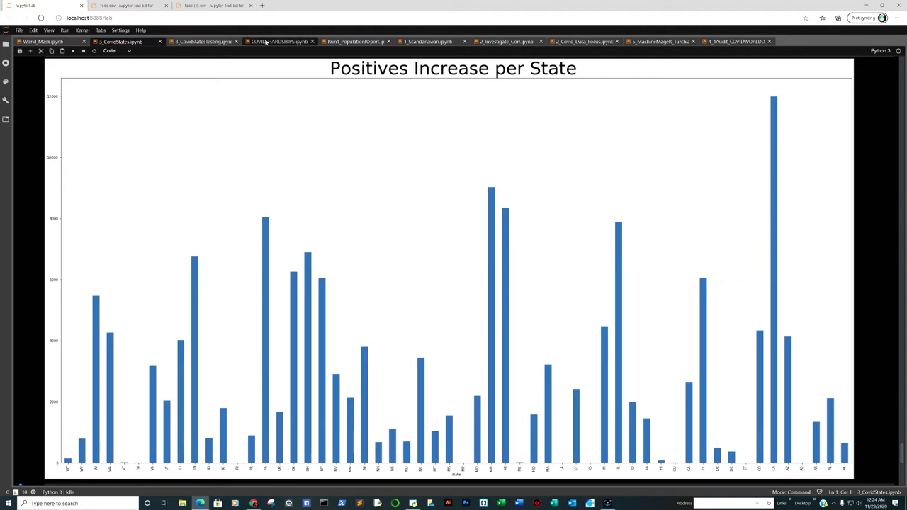
Open 1_Scandanavian.ipynb and examine the total cases and deaths bar charts and the new_deaths_smoothed_per_million line chart
left_click(404, 44)
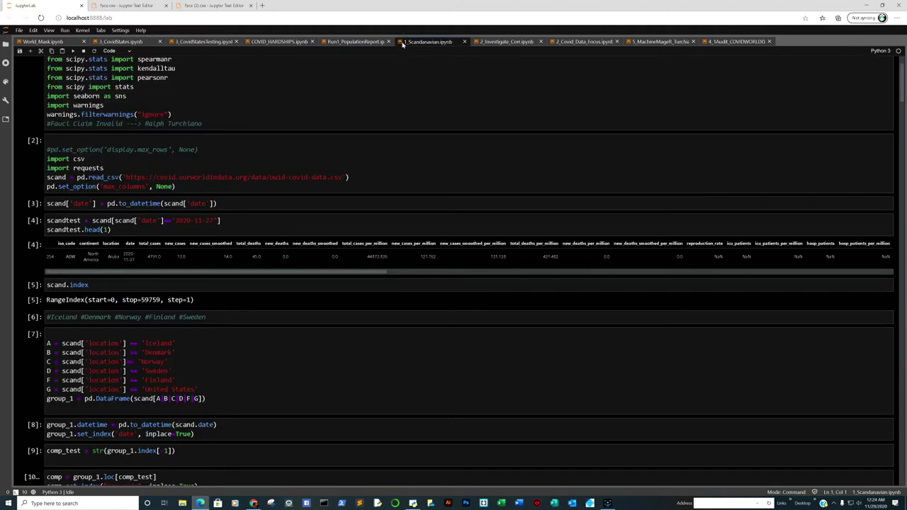
scroll(526, 167, "down", 5)
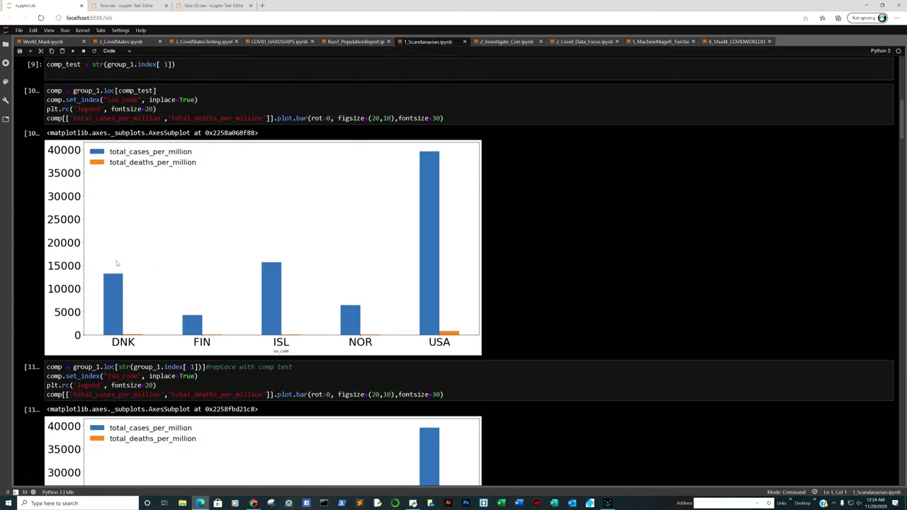
scroll(366, 302, "down", 5)
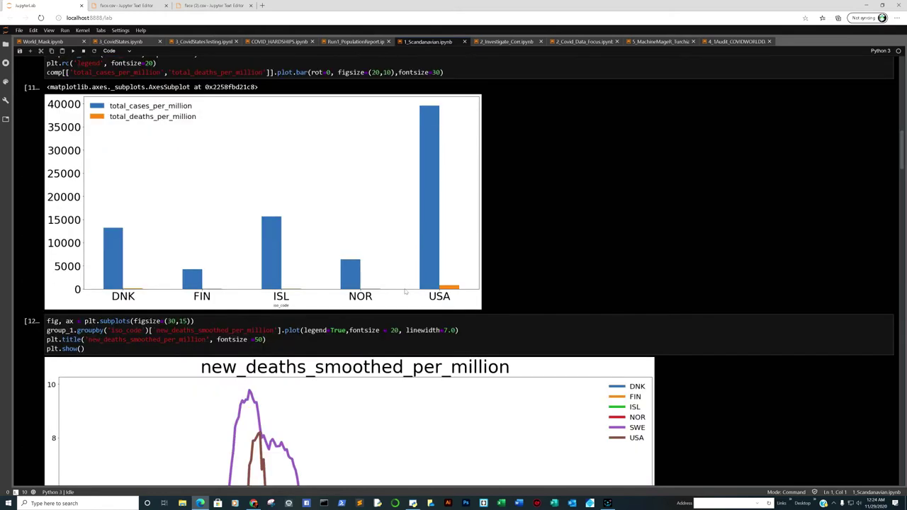
scroll(405, 291, "down", 3)
scroll(604, 247, "down", 1)
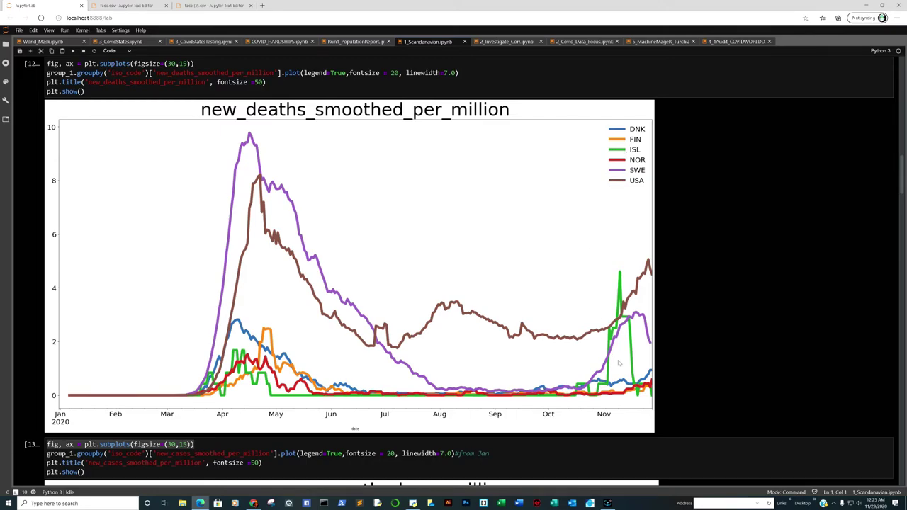
Examine the new_cases_smoothed_per_million charts for the Nordic countries and USA, from January and from 01 Sept 2020
scroll(619, 363, "down", 4)
scroll(549, 350, "down", 2)
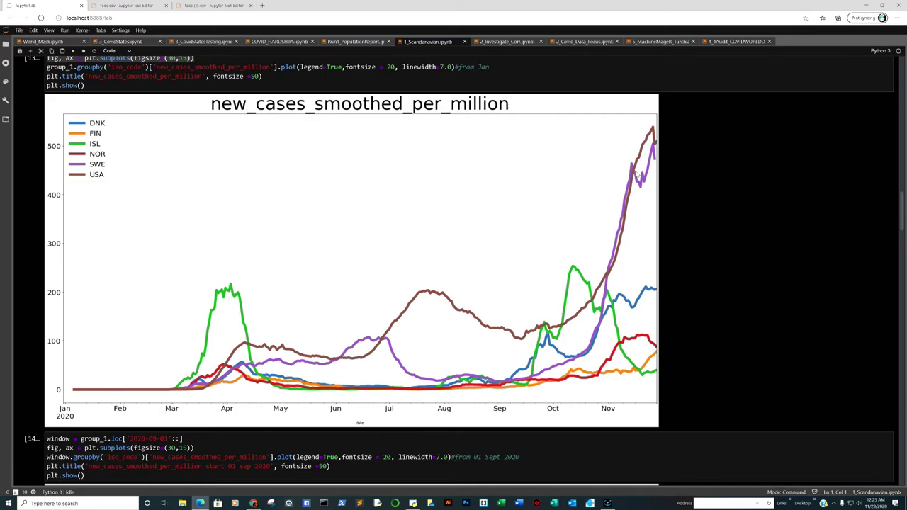
scroll(636, 174, "down", 4)
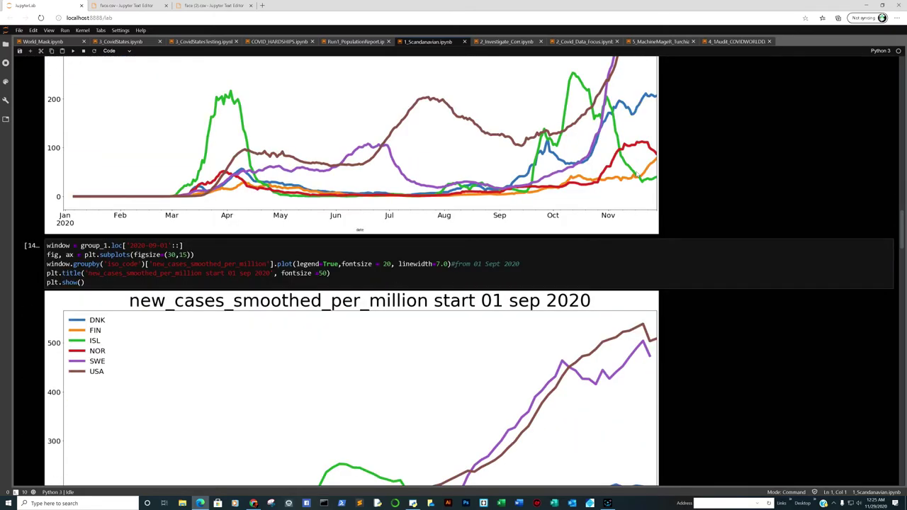
scroll(636, 174, "down", 4)
Recheck the Scandinavian notebook's total cases and deaths bar charts and its full-year new deaths and new cases charts
scroll(636, 175, "up", 11)
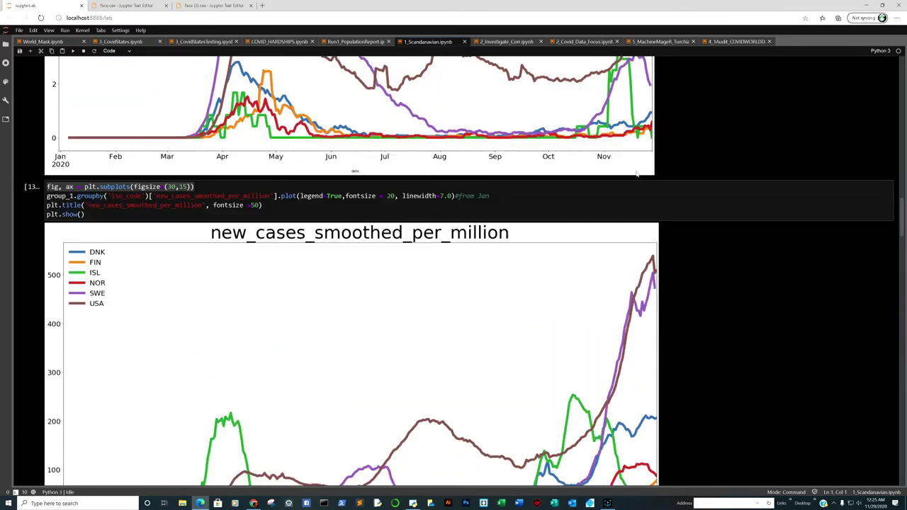
scroll(636, 174, "up", 12)
scroll(636, 174, "up", 6)
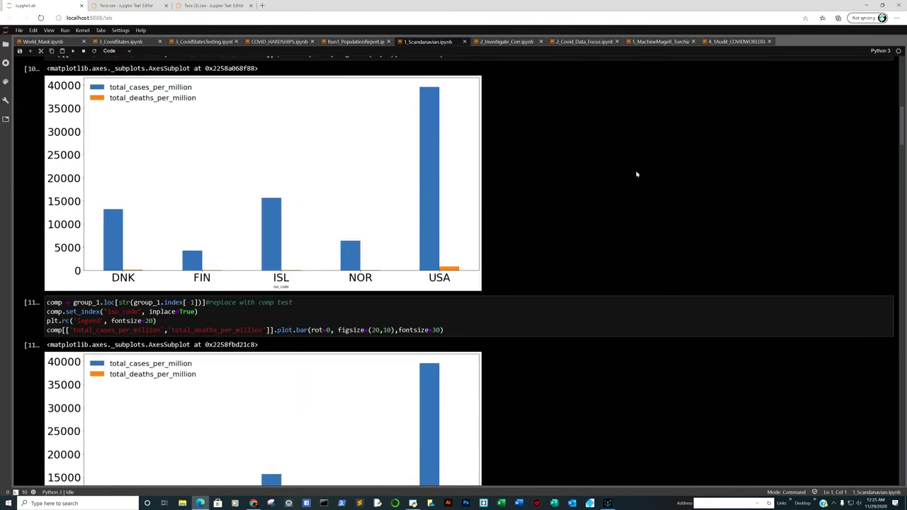
scroll(636, 174, "up", 6)
scroll(636, 174, "down", 20)
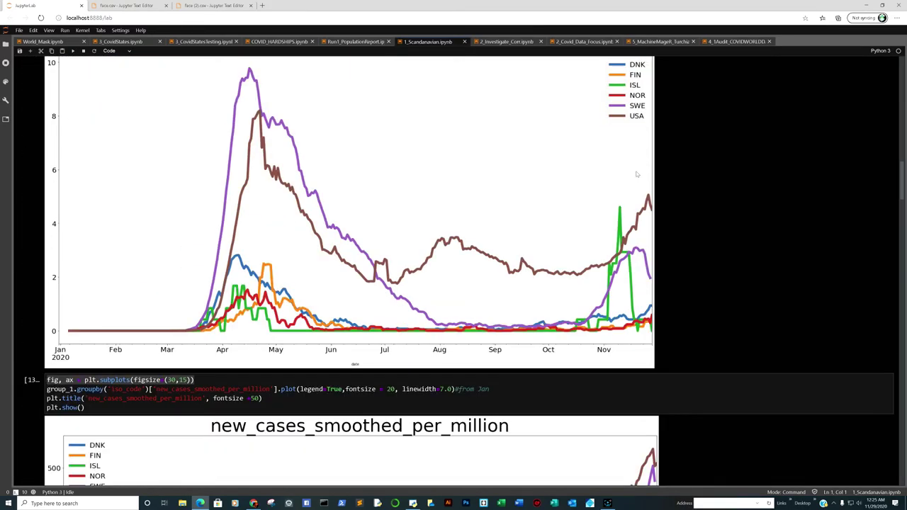
scroll(636, 174, "down", 2)
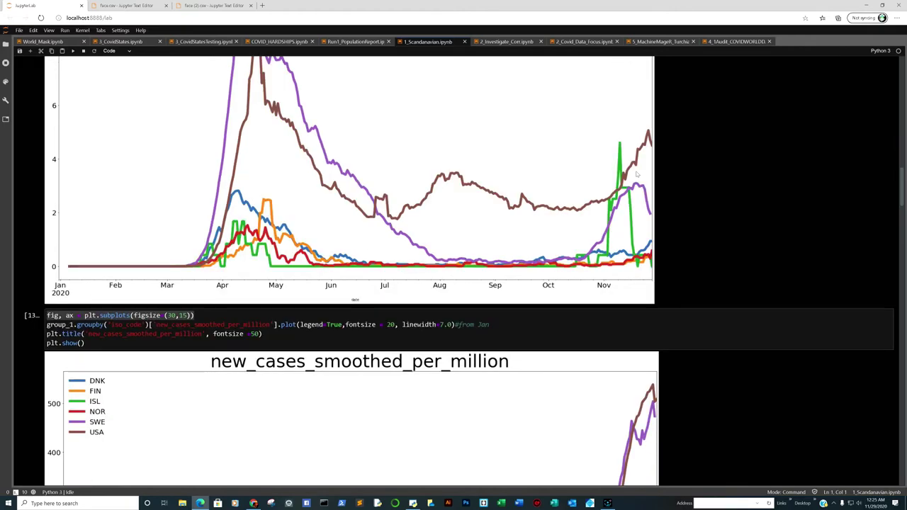
scroll(636, 174, "down", 4)
scroll(636, 174, "down", 2)
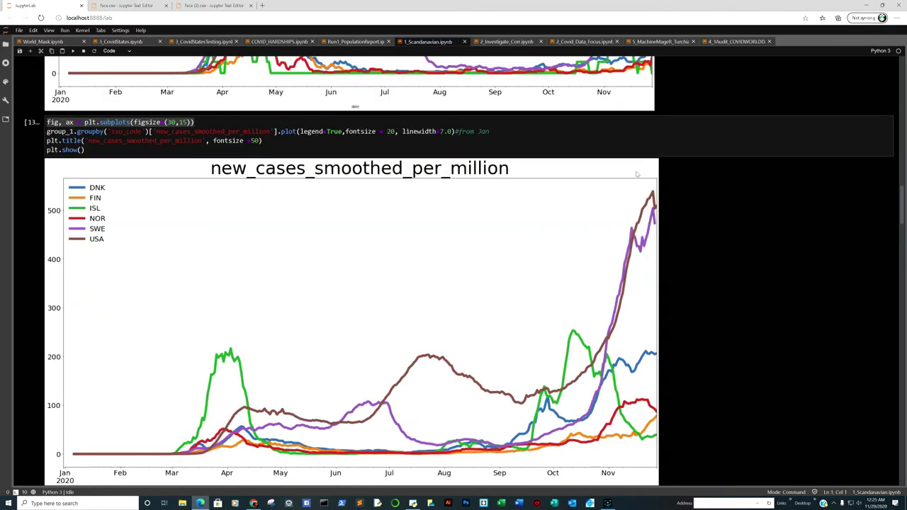
Compare the new cases and new deaths per million charts starting 01 sep 2020 for the Nordic countries and USA
scroll(636, 174, "down", 10)
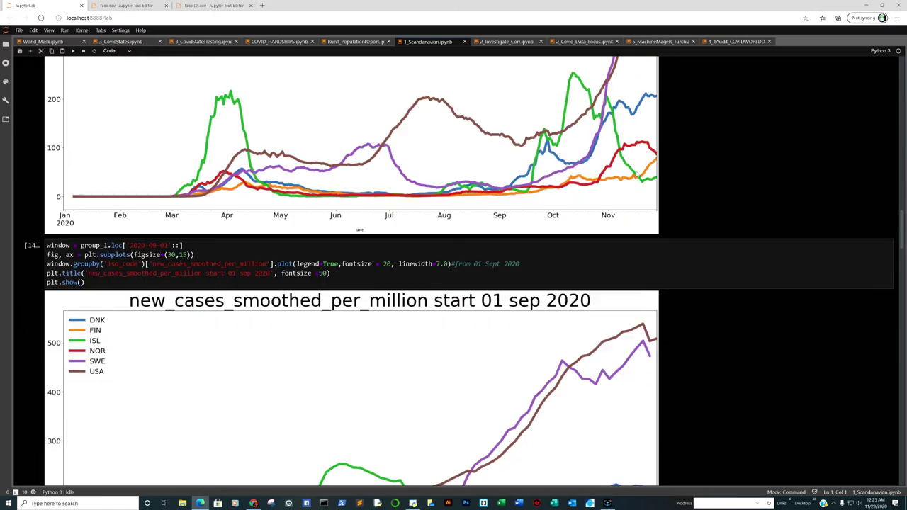
scroll(636, 174, "down", 12)
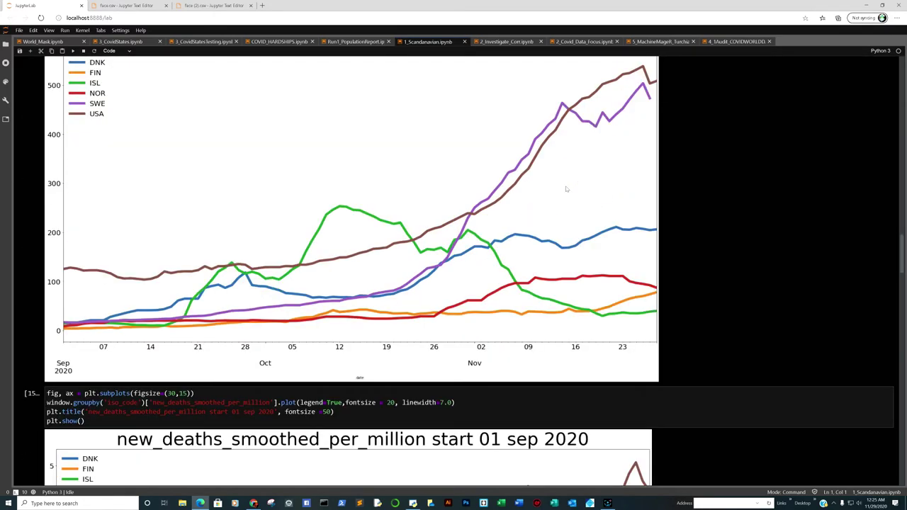
scroll(561, 191, "down", 2)
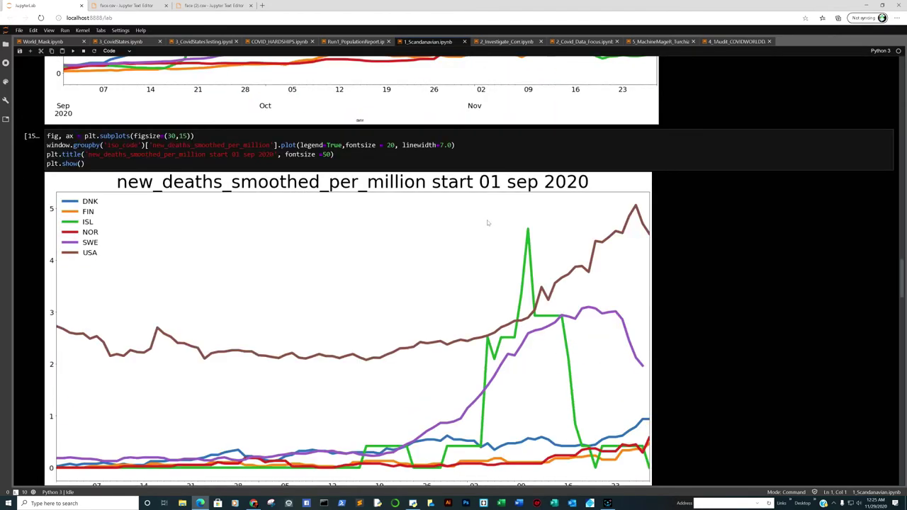
scroll(622, 356, "down", 2)
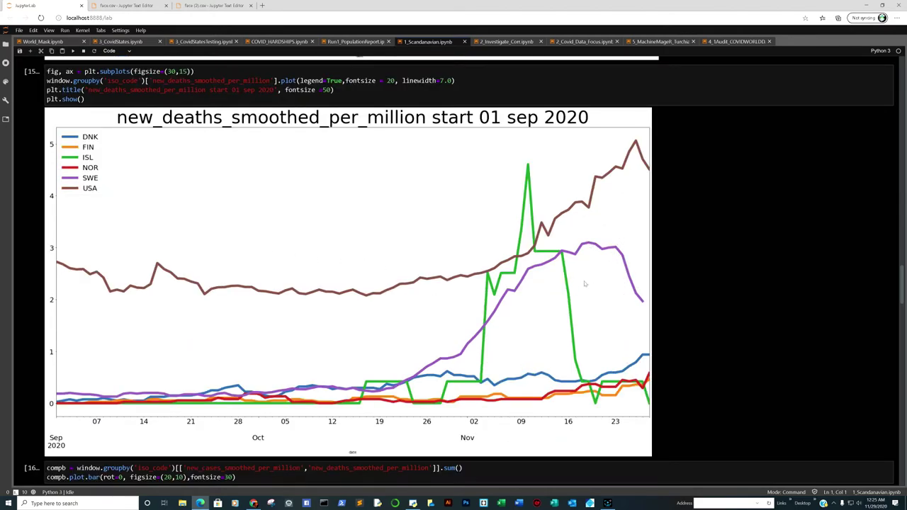
scroll(629, 301, "down", 1)
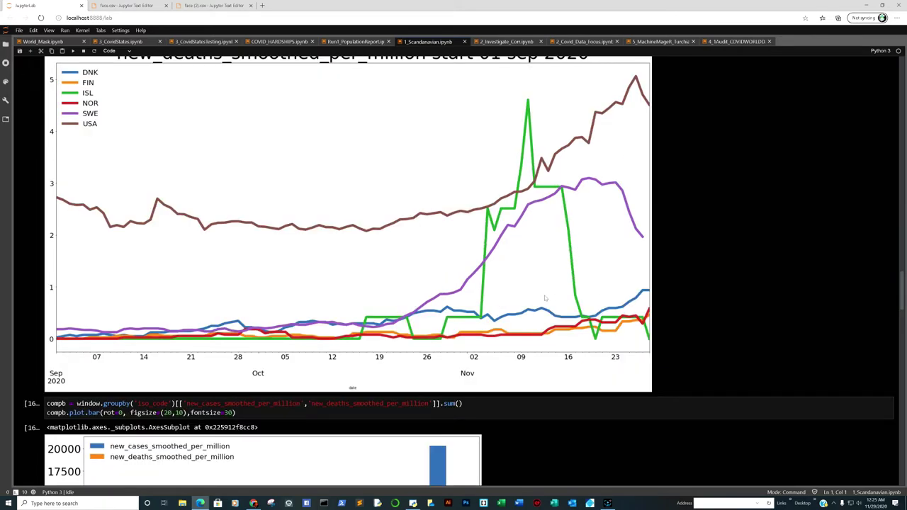
Examine the bar charts of smoothed cases and deaths per million by country since September, and the compb deaths table
scroll(550, 258, "down", 7)
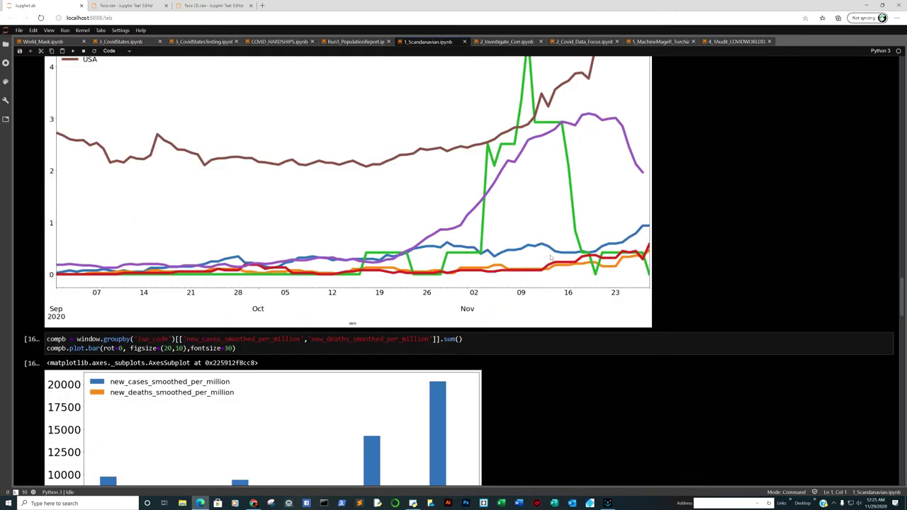
scroll(454, 296, "down", 8)
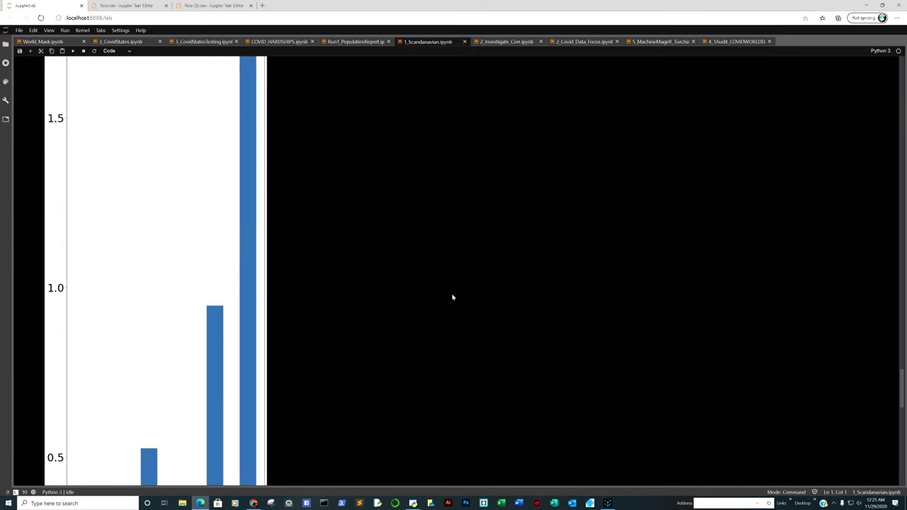
scroll(450, 296, "up", 4)
scroll(448, 296, "down", 13)
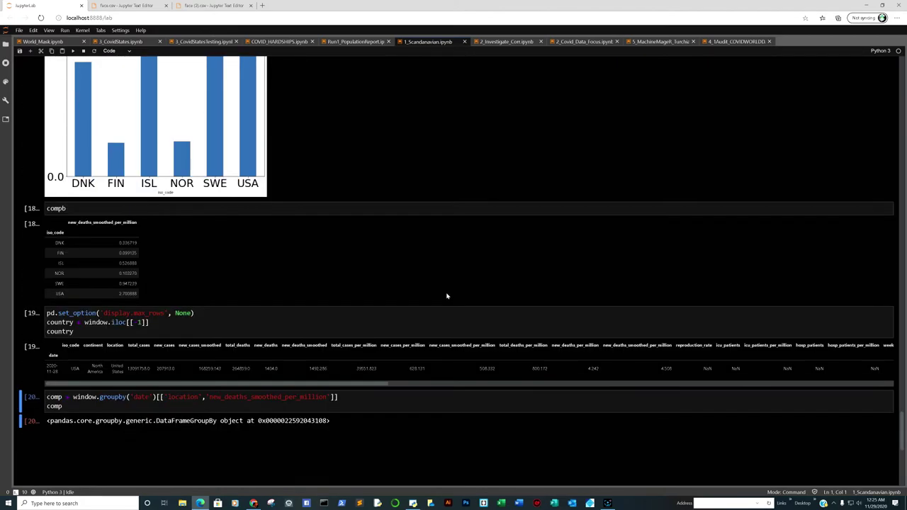
scroll(446, 296, "up", 4)
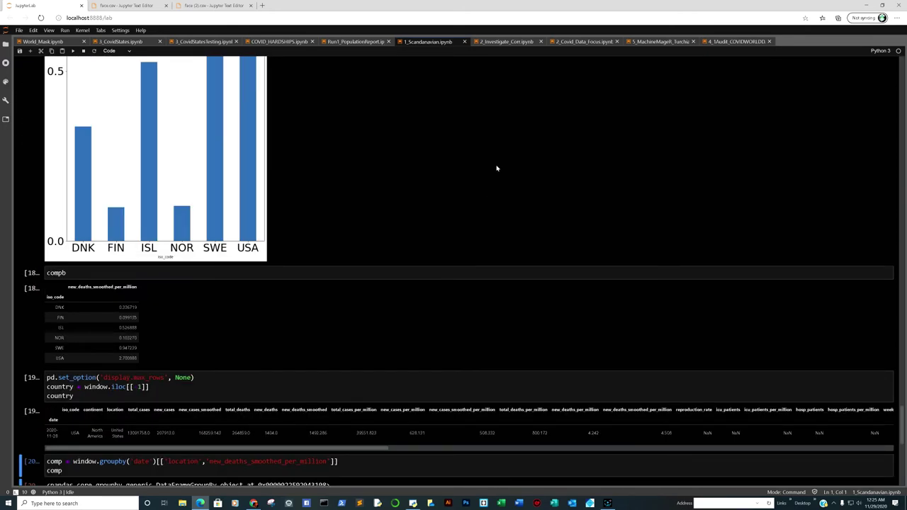
Open the 2_Investigate_Corr.ipynb notebook and examine the LIFE EXPECTANCY charts of overall and current case mortality rates by country
left_click(500, 43)
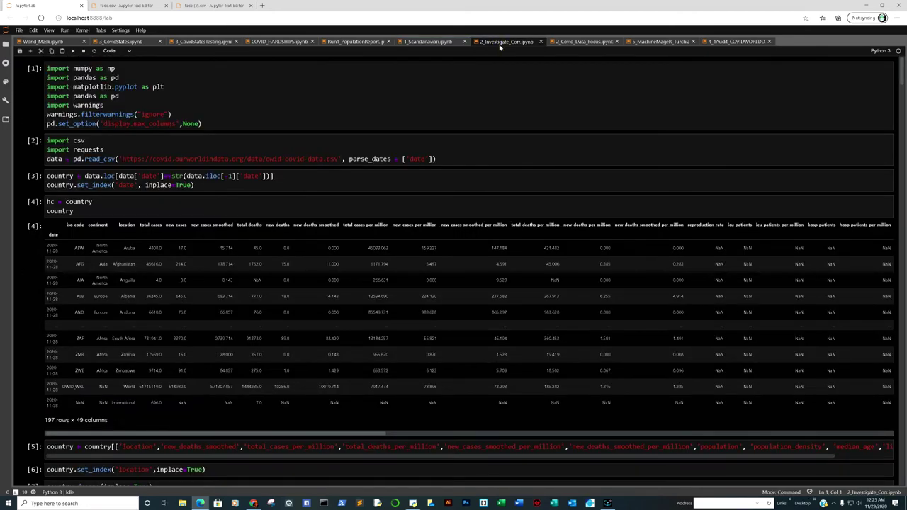
scroll(453, 269, "down", 6)
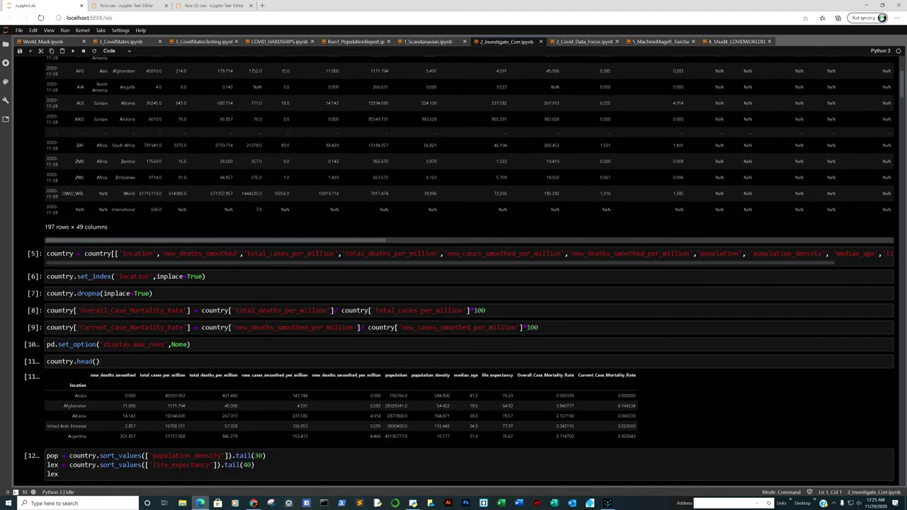
scroll(453, 269, "down", 3)
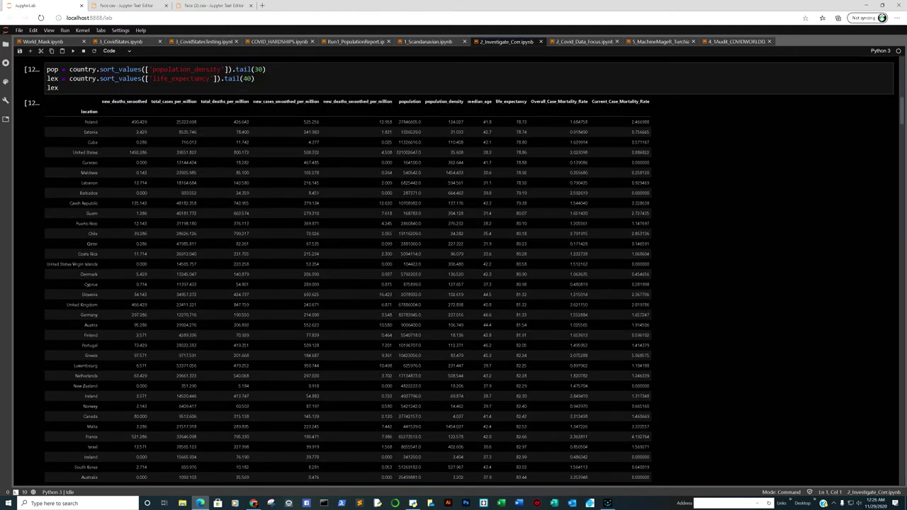
scroll(518, 113, "down", 6)
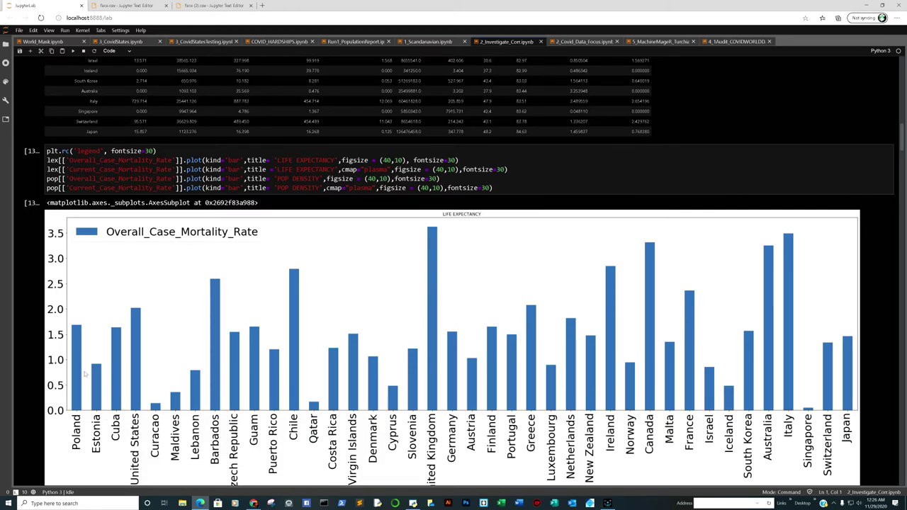
scroll(290, 343, "down", 1)
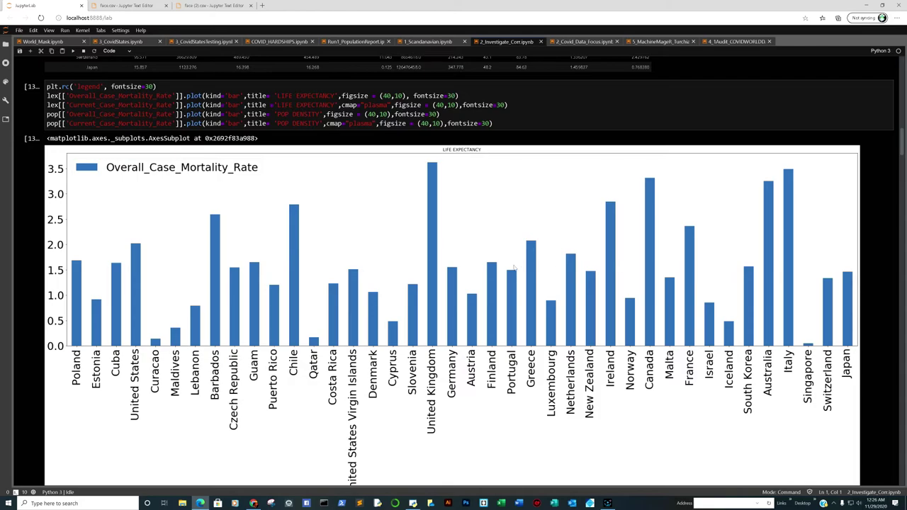
scroll(466, 267, "down", 3)
scroll(466, 268, "down", 2)
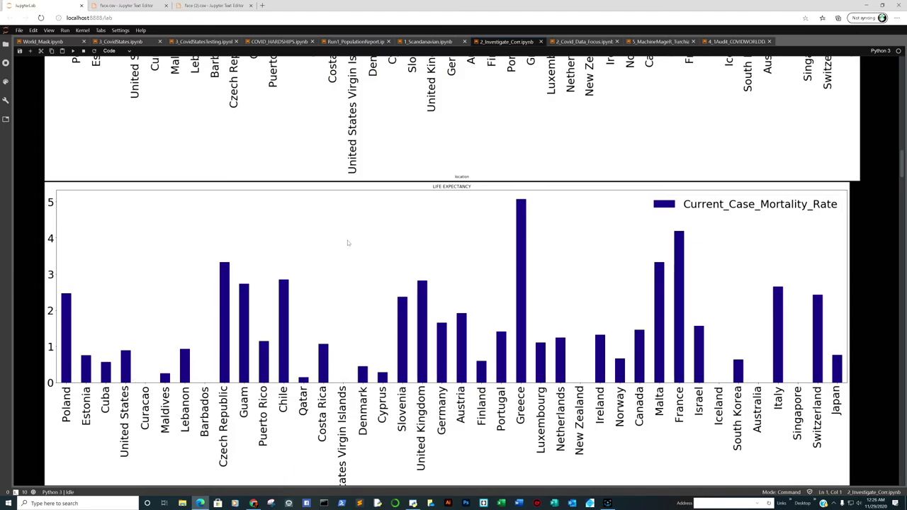
Examine the POP DENSITY charts of overall and current case mortality rates by country
scroll(350, 242, "down", 1)
scroll(350, 242, "down", 4)
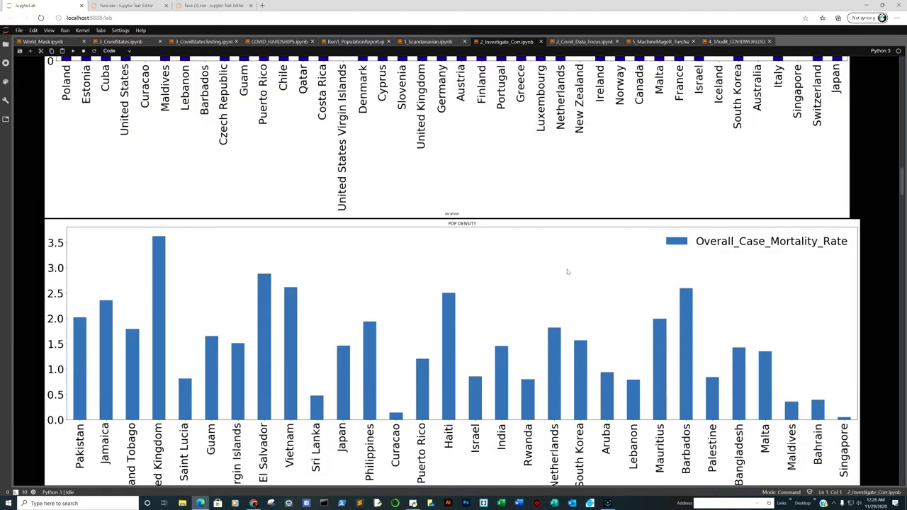
scroll(457, 230, "down", 2)
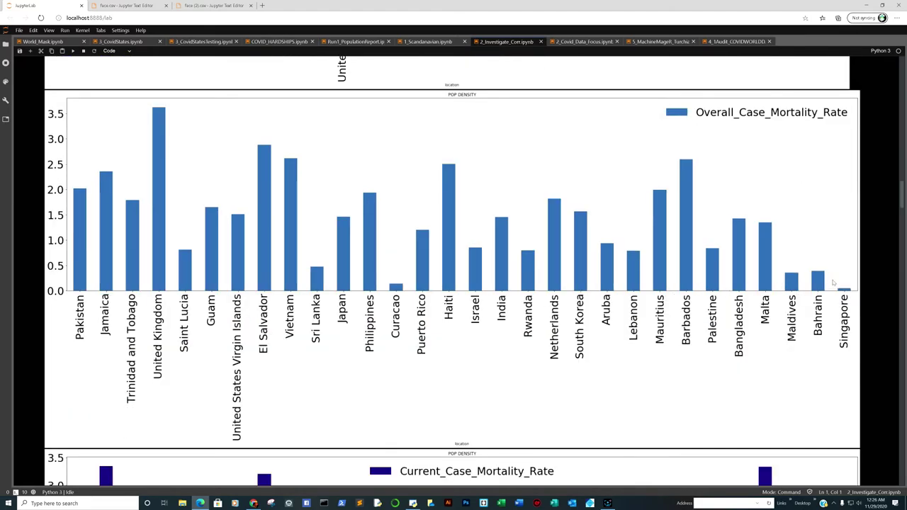
scroll(832, 277, "down", 3)
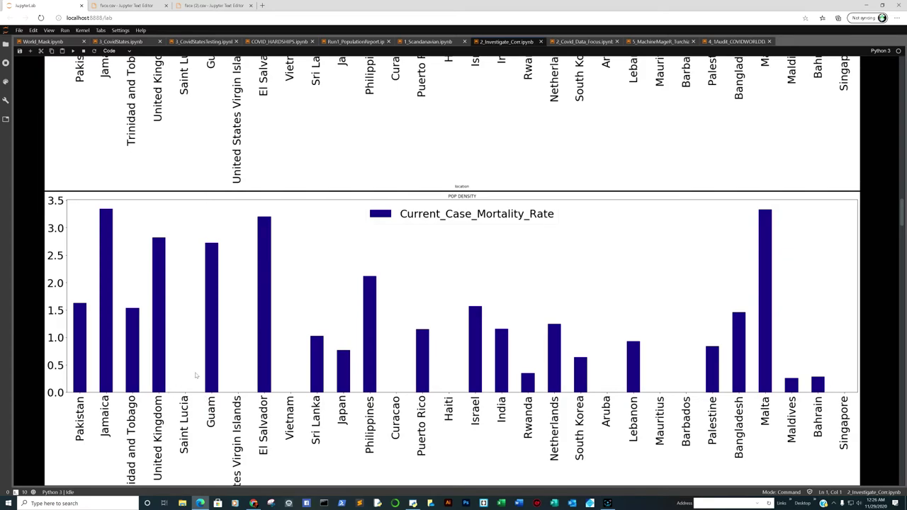
Examine the total_cases_per_million bar chart for the 20 highest countries
scroll(191, 375, "down", 10)
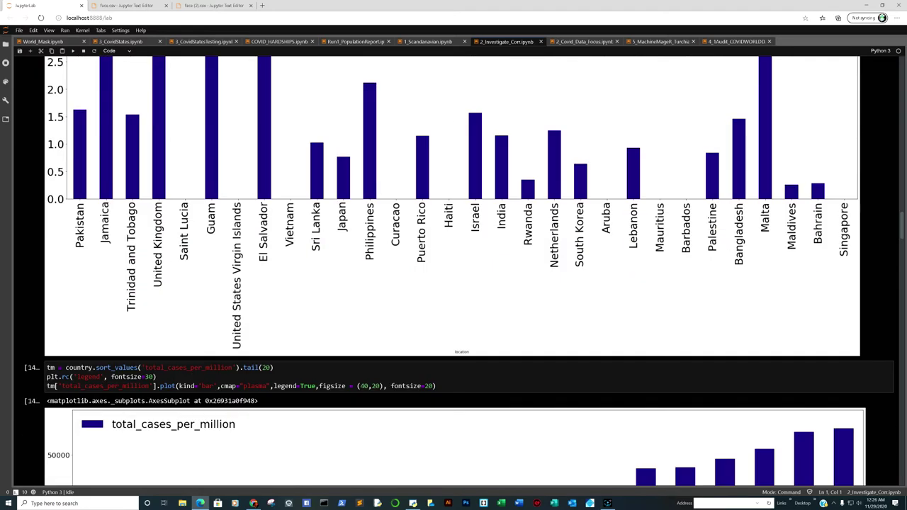
scroll(176, 314, "down", 2)
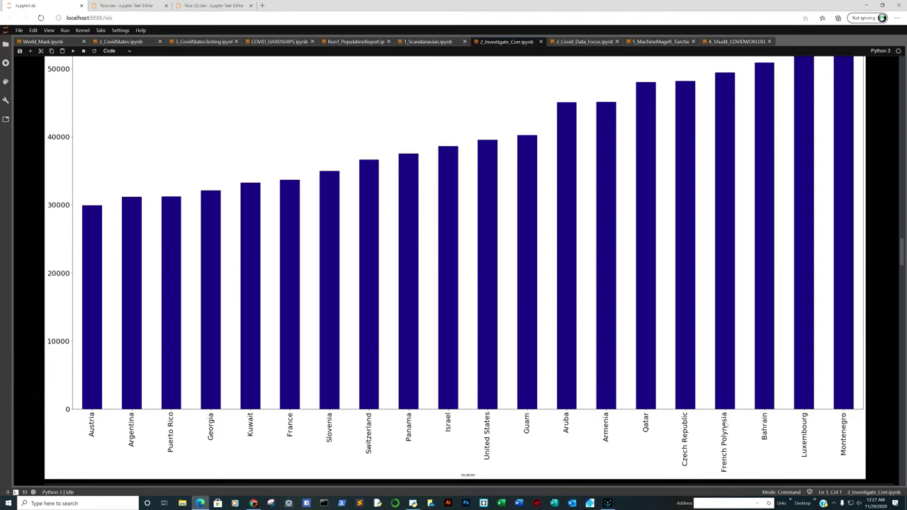
scroll(613, 376, "up", 2)
scroll(602, 368, "down", 1)
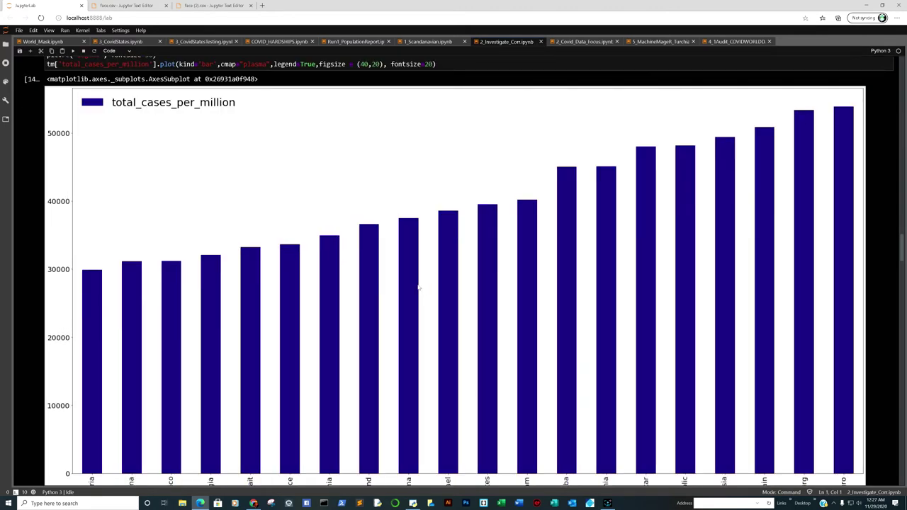
scroll(407, 260, "down", 3)
Compare the countries in the total_deaths_per_million bar chart with those in the total_cases_per_million chart
scroll(403, 266, "down", 6)
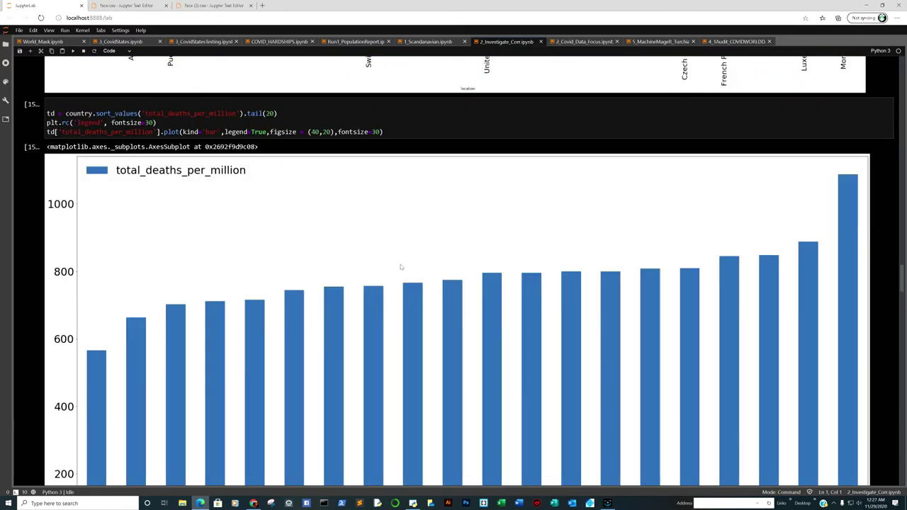
scroll(810, 319, "down", 1)
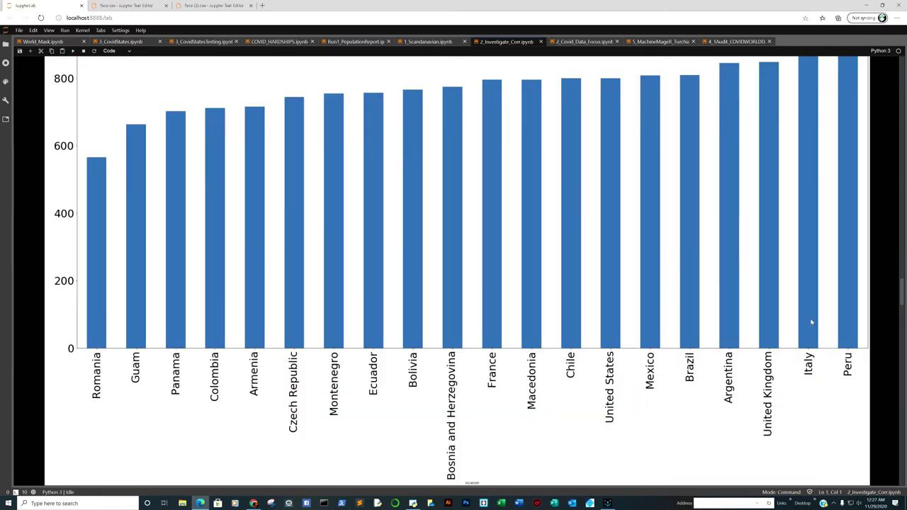
scroll(794, 306, "up", 4)
scroll(794, 307, "up", 6)
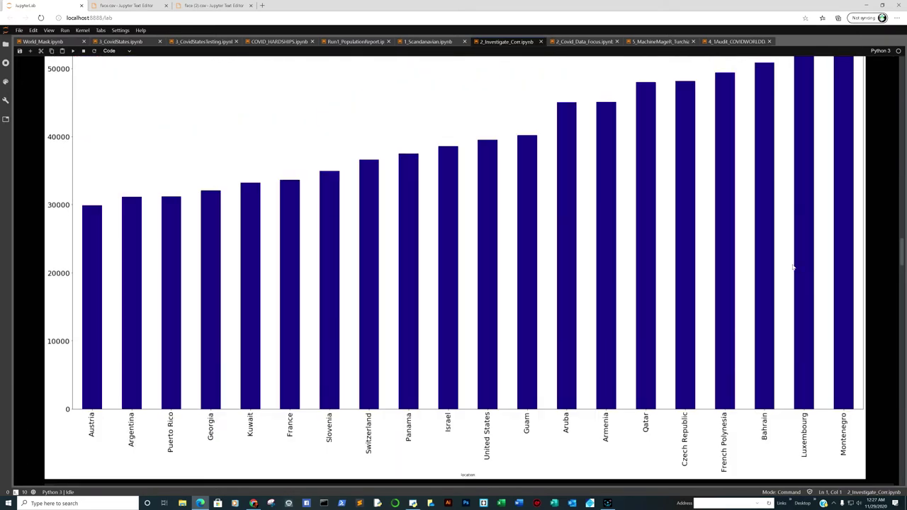
scroll(806, 309, "down", 1)
scroll(569, 269, "up", 1)
scroll(808, 253, "down", 2)
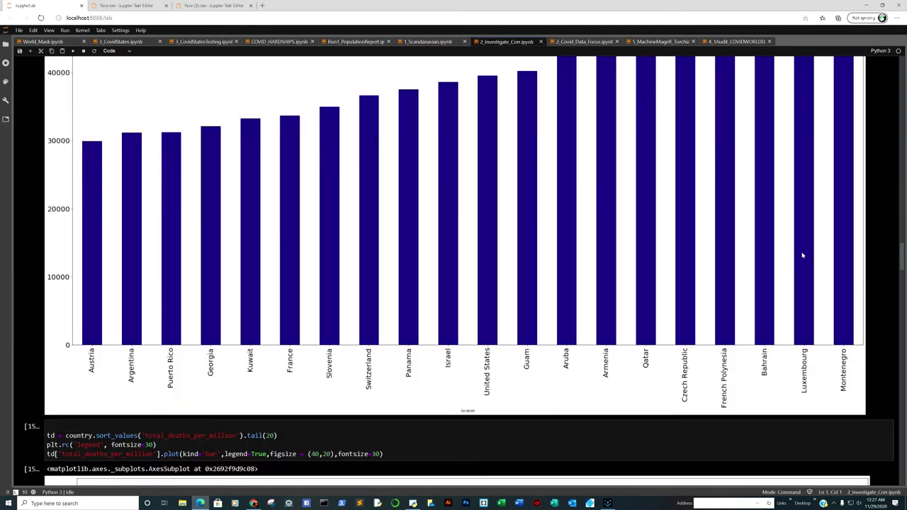
scroll(764, 250, "down", 7)
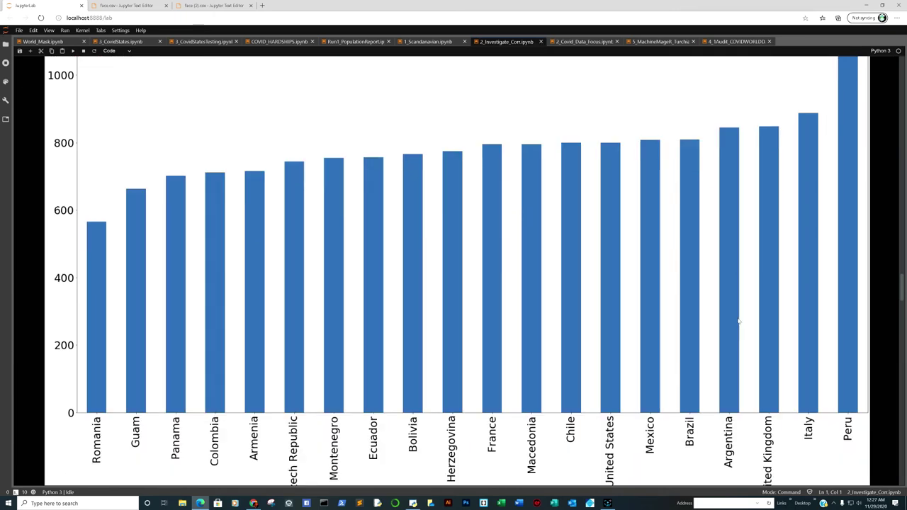
scroll(764, 249, "up", 3)
scroll(687, 371, "down", 3)
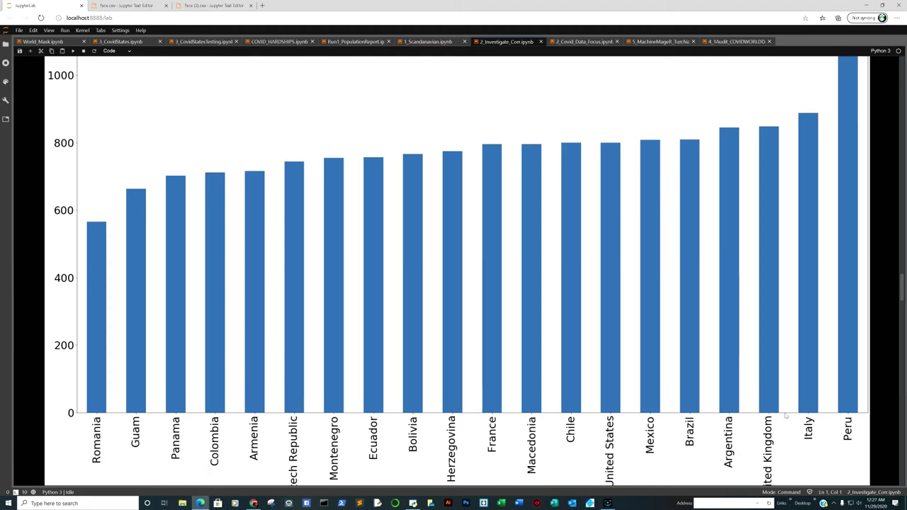
scroll(785, 415, "down", 1)
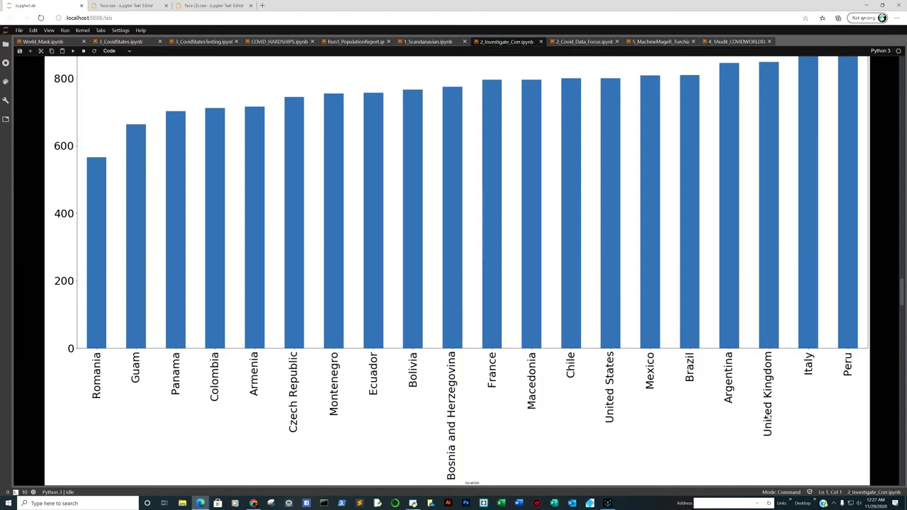
Look over the combined total deaths and cases per million chart and the worst-countries list of Current_Case_Mortality_Rate
scroll(769, 418, "down", 1)
scroll(758, 420, "down", 5)
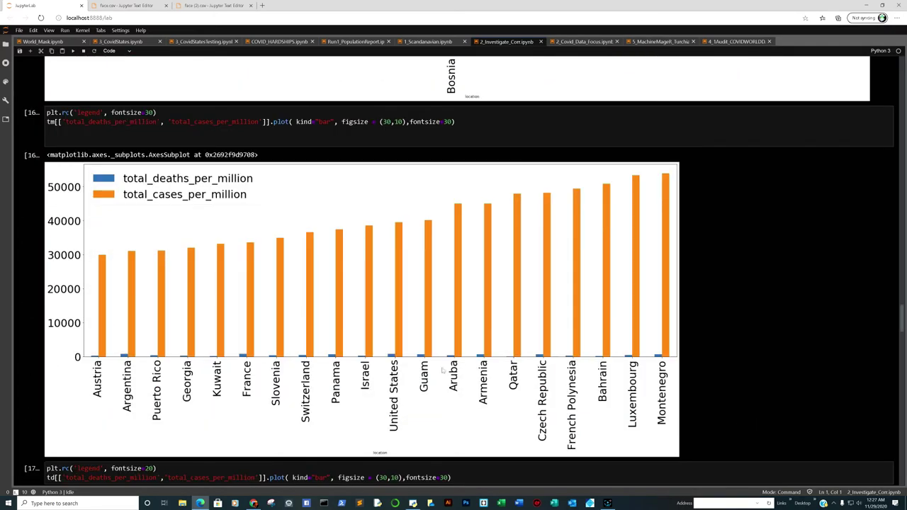
scroll(432, 333, "down", 20)
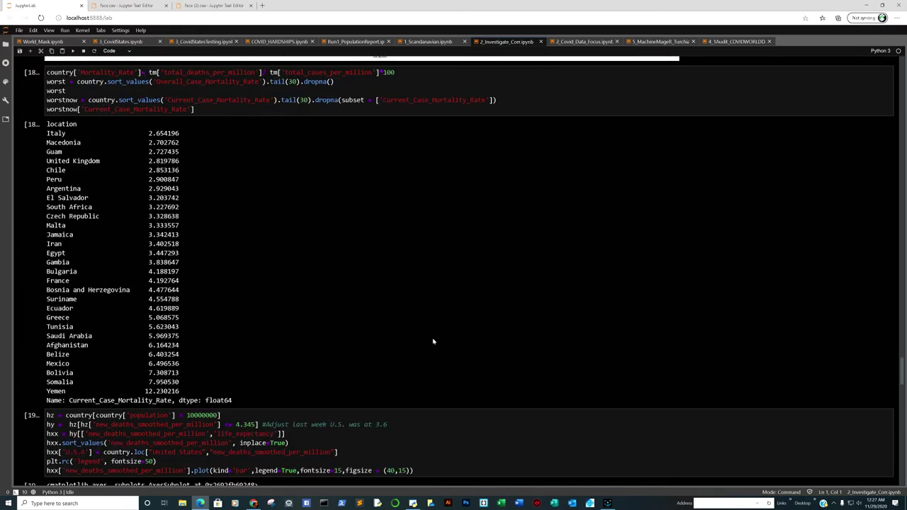
scroll(433, 342, "up", 4)
Examine the new_deaths_smoothed_per_million bar chart for countries with over 10000000 people and the hxx table beneath it
scroll(269, 371, "down", 6)
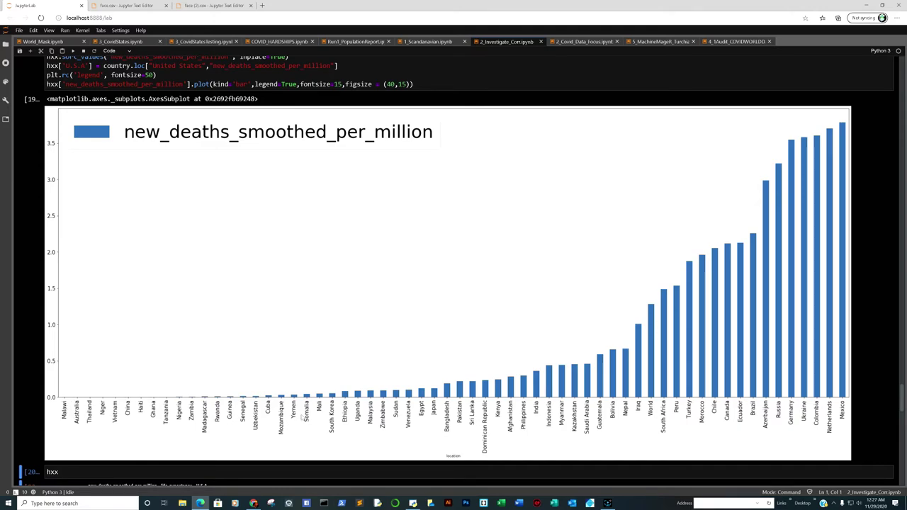
scroll(767, 349, "down", 3)
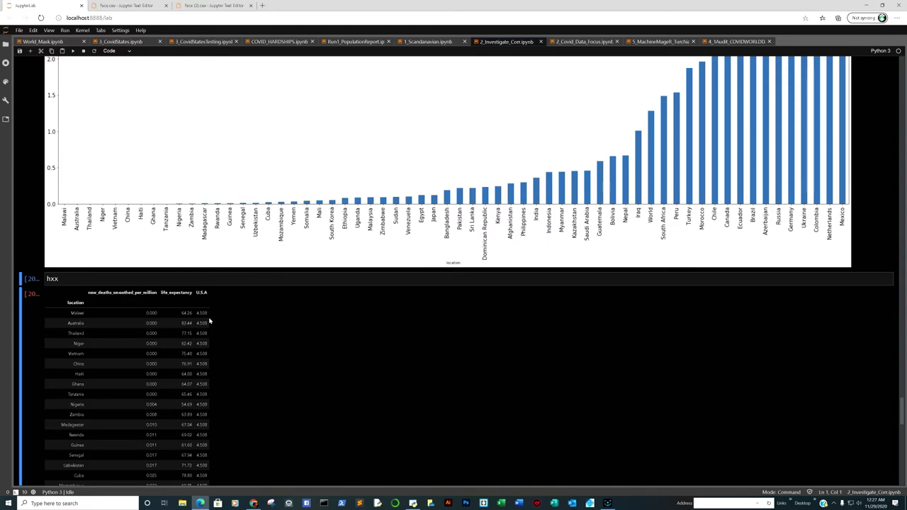
scroll(206, 318, "down", 3)
scroll(209, 320, "down", 9)
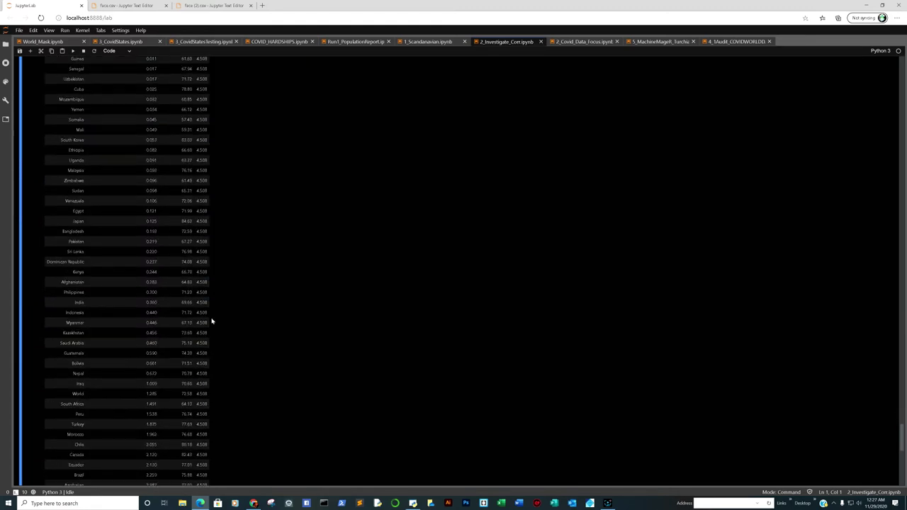
scroll(219, 326, "up", 5)
scroll(221, 327, "up", 20)
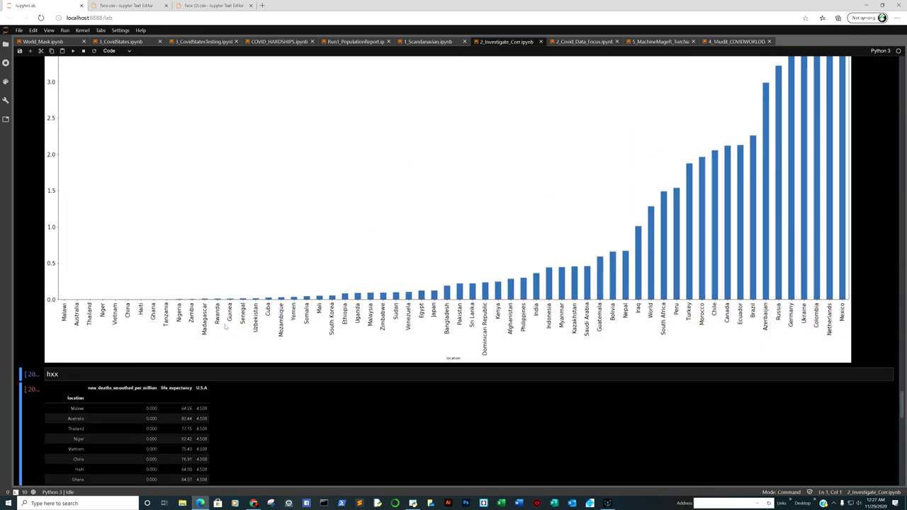
Set the new_deaths_smoothed_per_million cutoff in the hy filter to 4.5 and rerun the cell
scroll(224, 326, "down", 1)
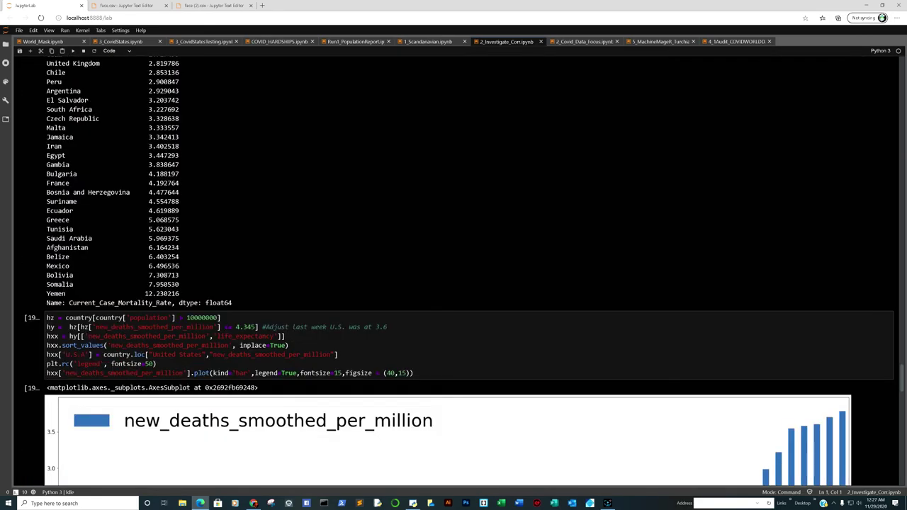
left_click(255, 326)
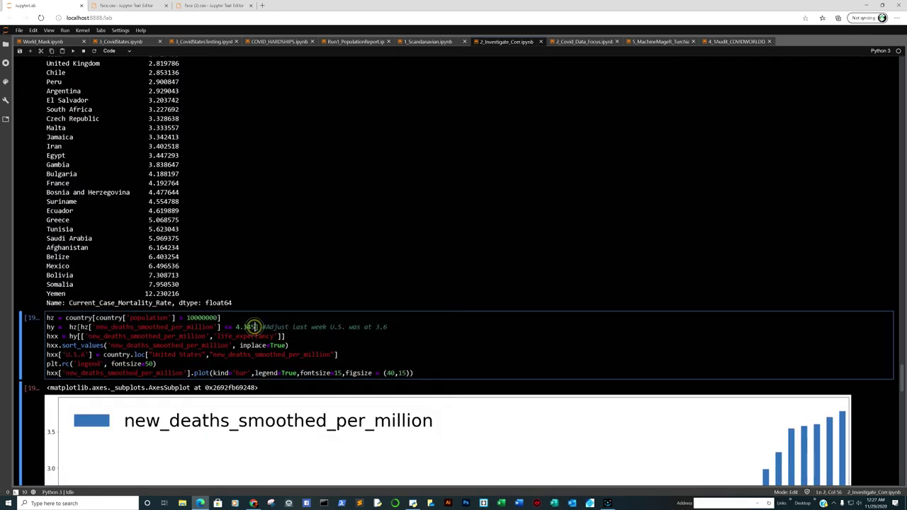
key("BackSpace")
key("BackSpace")
key("BackSpace")
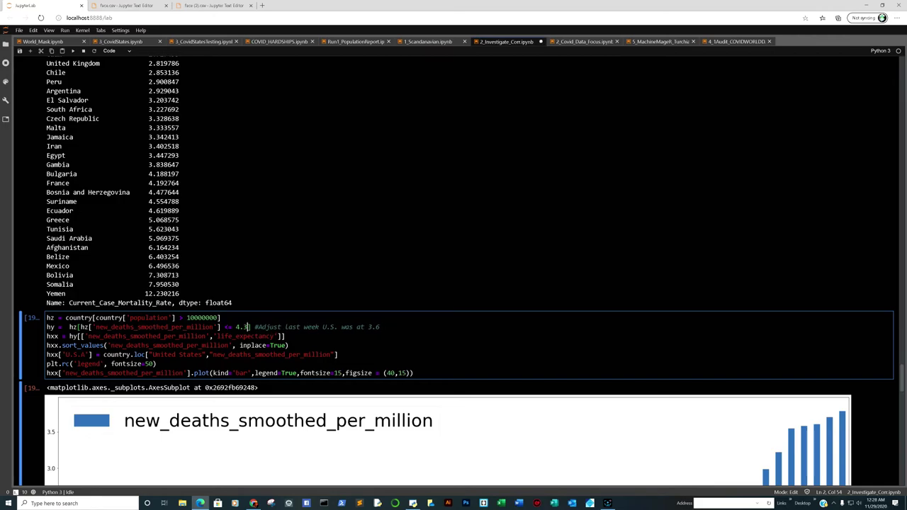
type("5")
key("shift+Return")
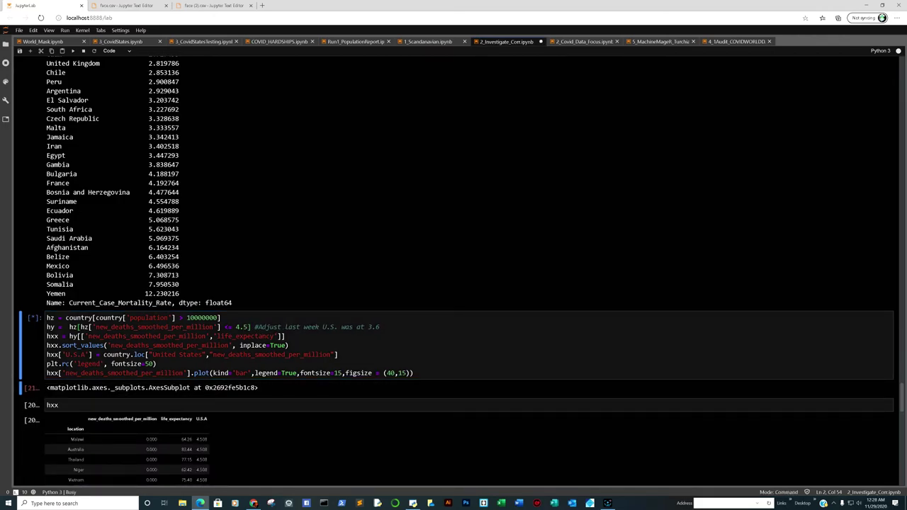
Set the hy filter's cutoff to 4.55, rerun the cell and review the redrawn new_deaths_smoothed_per_million bar chart
left_click(245, 327)
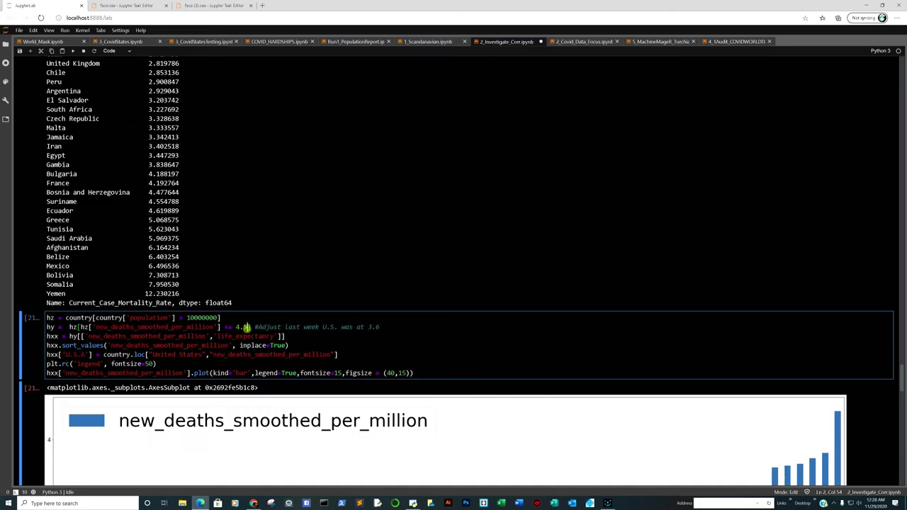
type("5")
key("shift+Return")
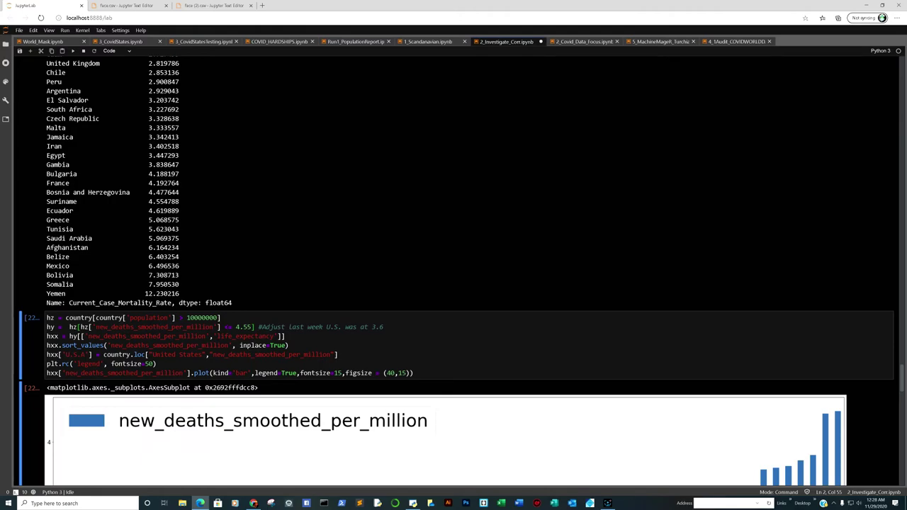
scroll(368, 348, "down", 5)
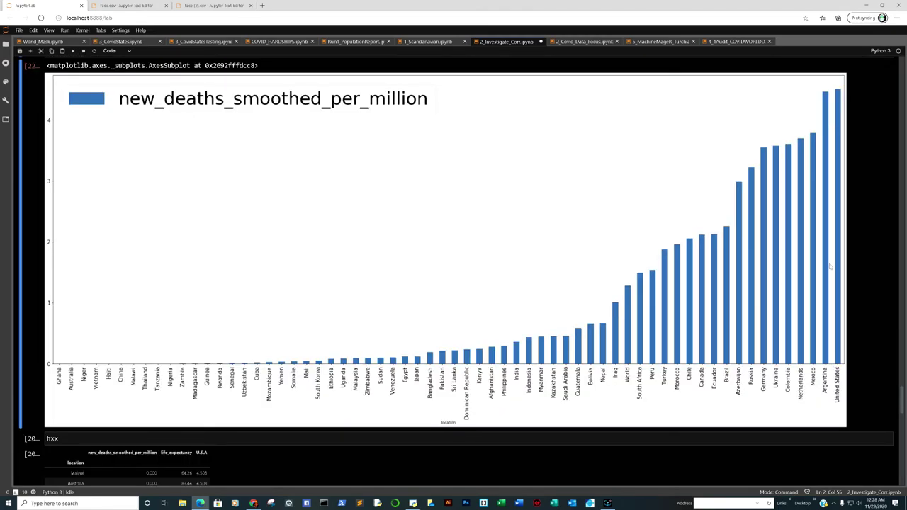
scroll(830, 263, "down", 1)
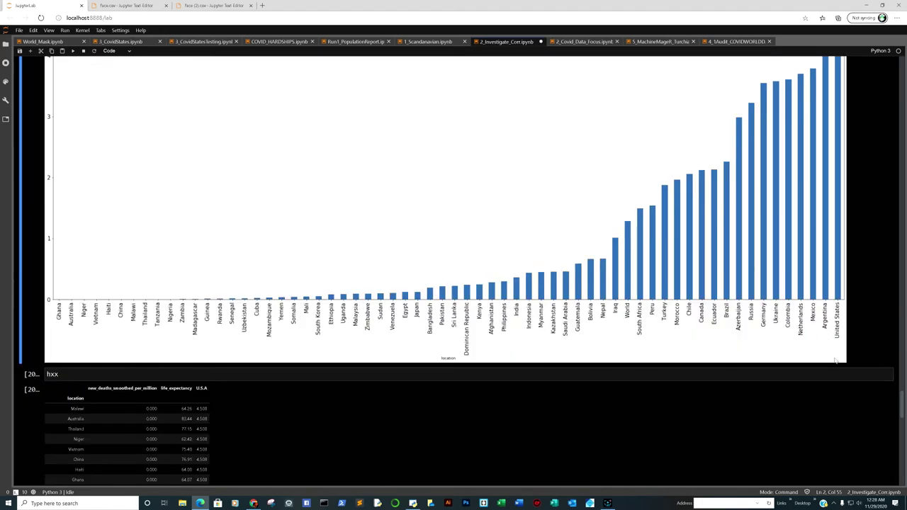
scroll(829, 345, "up", 1)
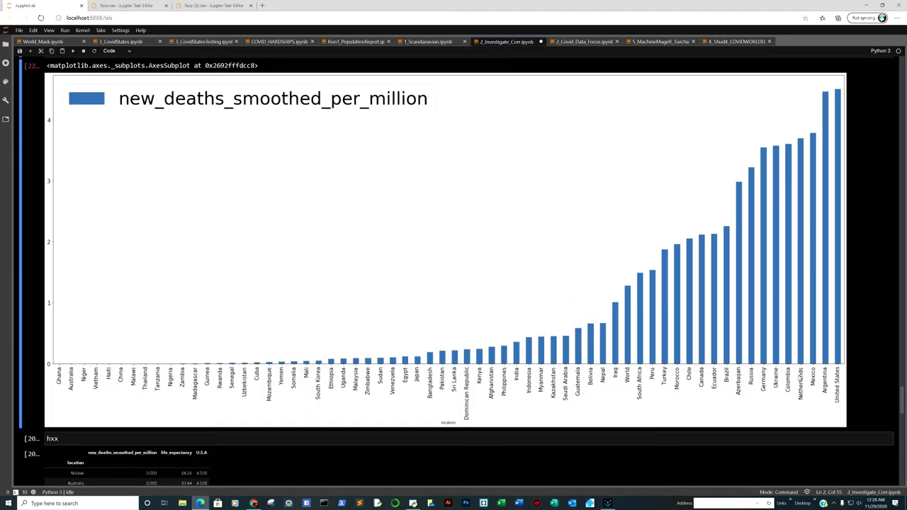
scroll(510, 394, "down", 1)
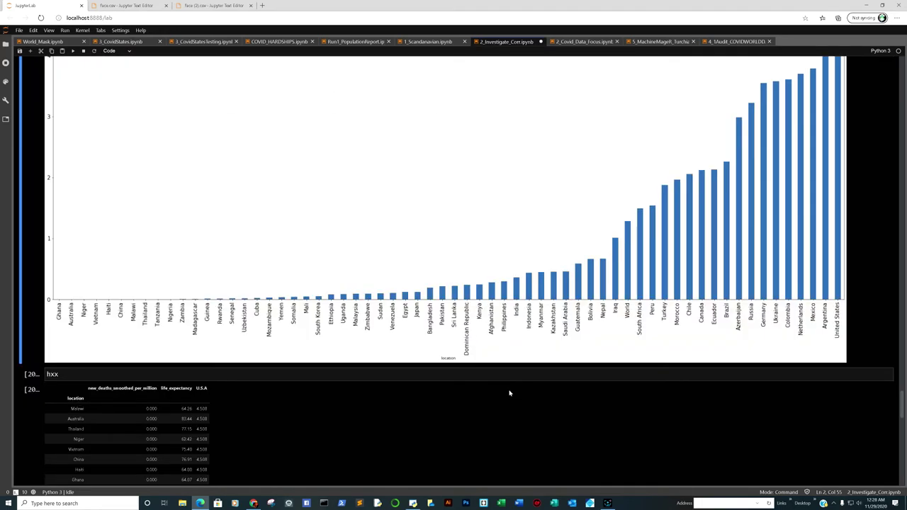
Open the 2_Covid_Data_Focus.ipynb notebook and skim its national data table, pair plots, correlation results and hospitalizedIncrease/positiveIncrease chart
scroll(509, 392, "up", 3)
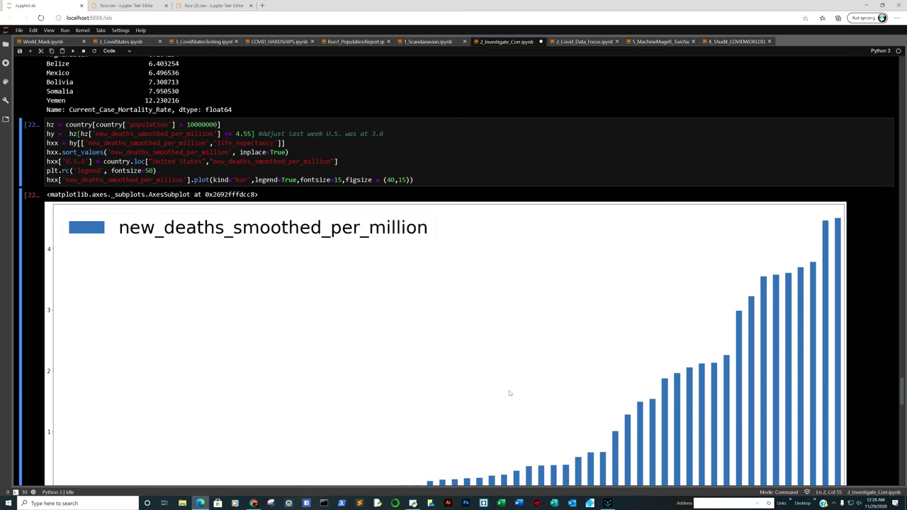
left_click(566, 42)
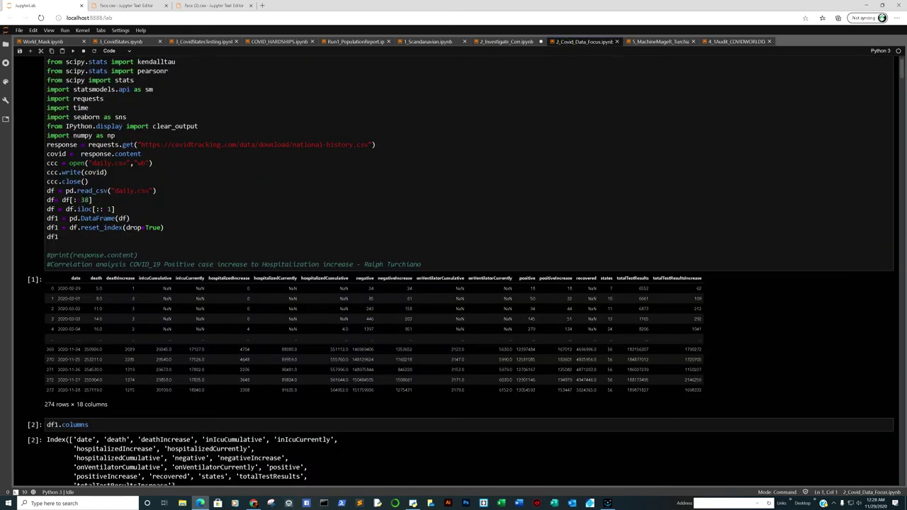
scroll(460, 272, "up", 1)
scroll(127, 311, "down", 2)
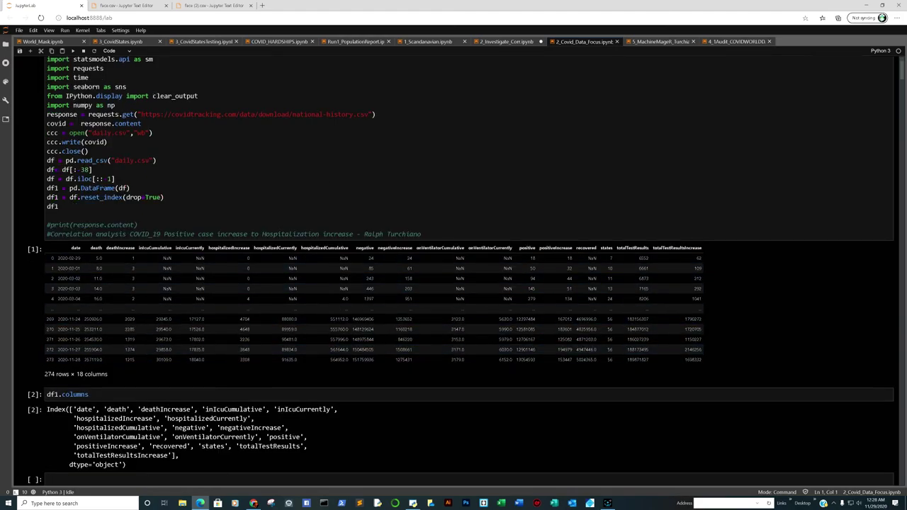
scroll(278, 144, "down", 20)
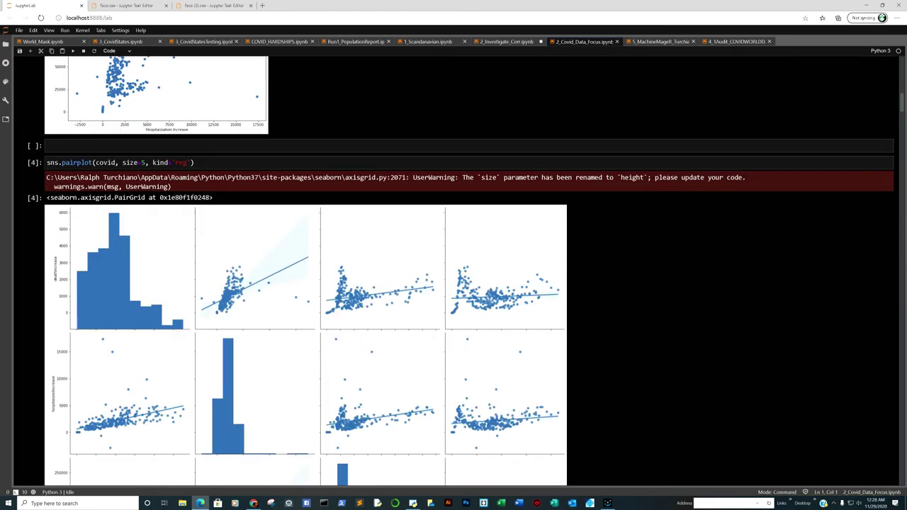
scroll(277, 144, "down", 20)
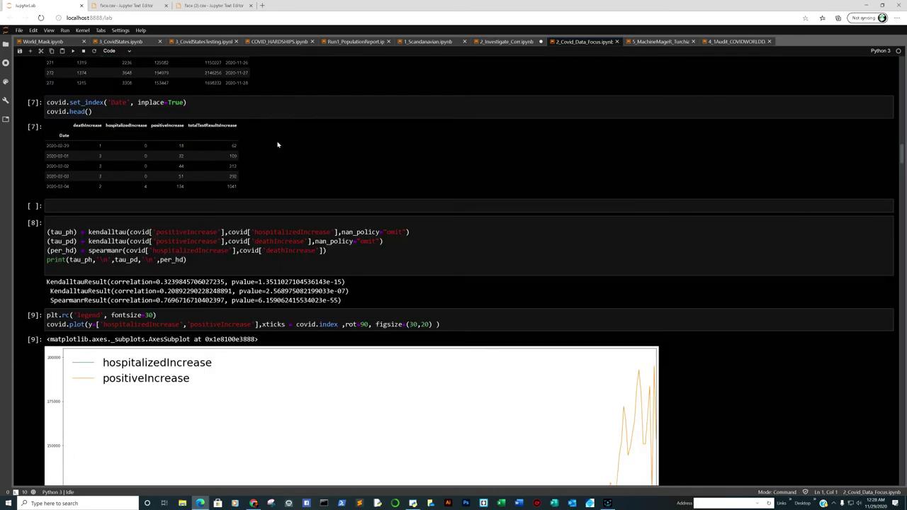
scroll(277, 144, "down", 2)
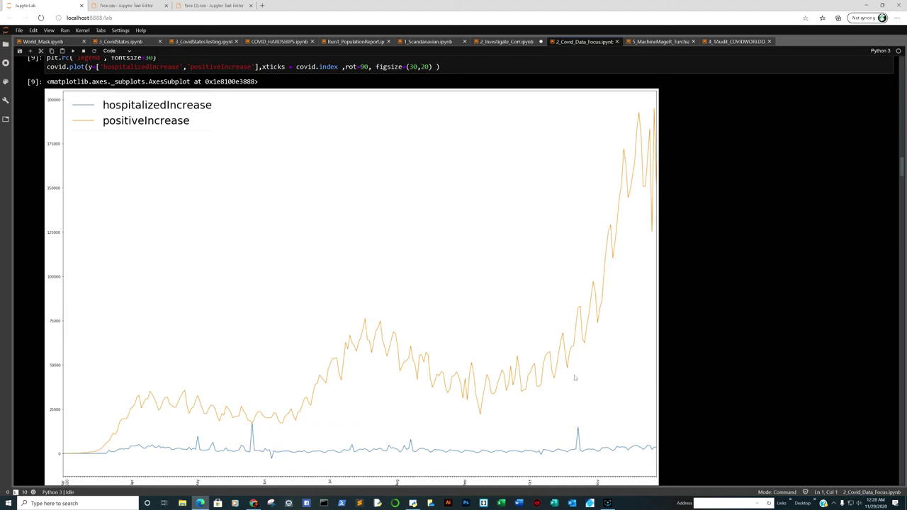
Go back through the covid date tables and pair plots to the national-history.csv import cell and its data table
scroll(574, 378, "up", 8)
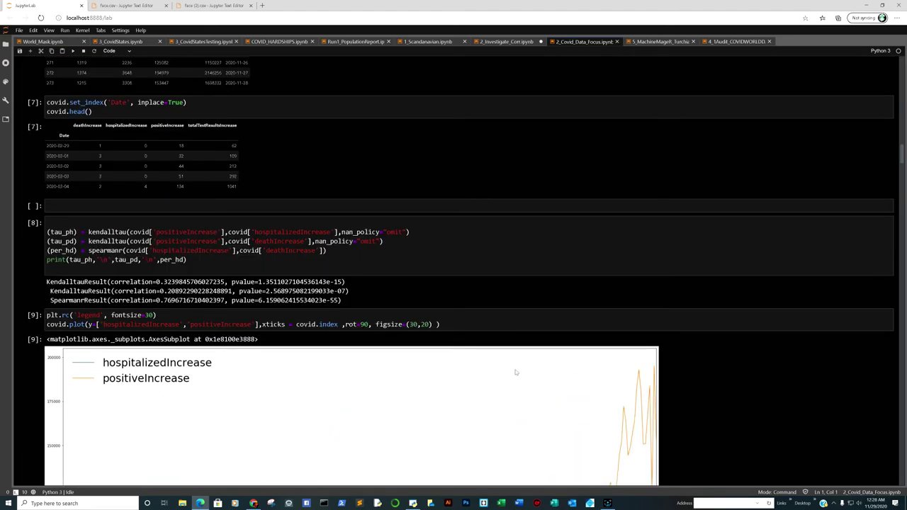
scroll(259, 282, "up", 4)
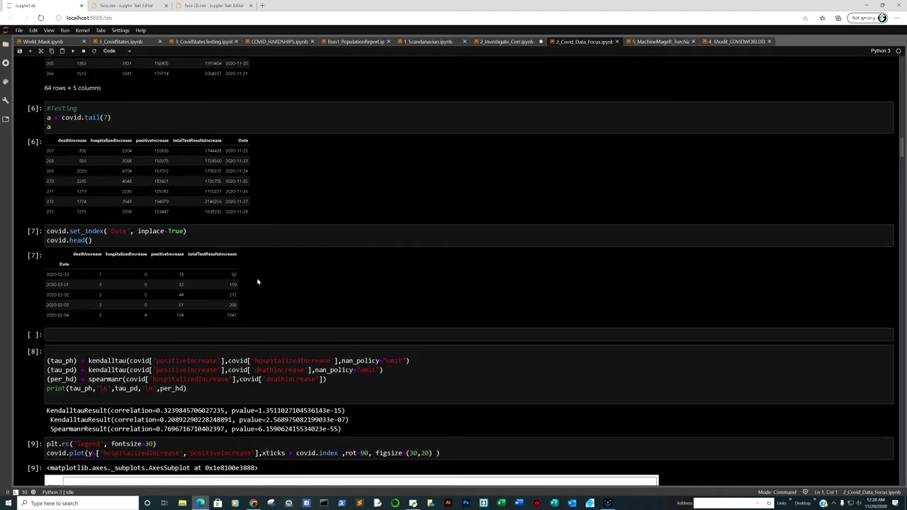
scroll(257, 282, "up", 8)
scroll(257, 282, "up", 20)
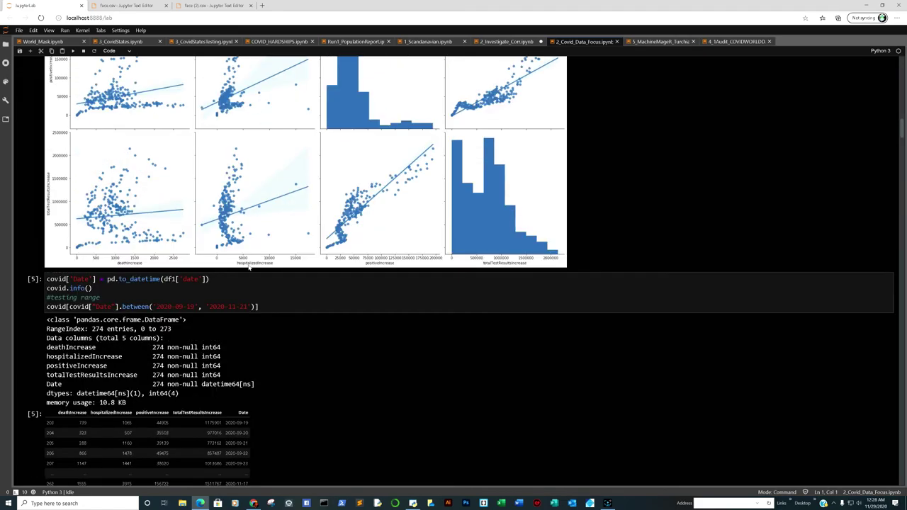
scroll(249, 268, "up", 8)
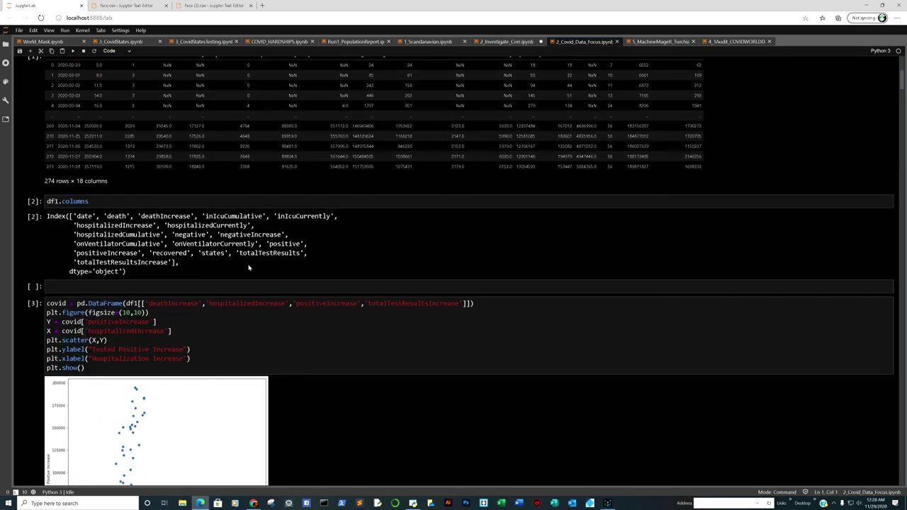
scroll(248, 267, "up", 6)
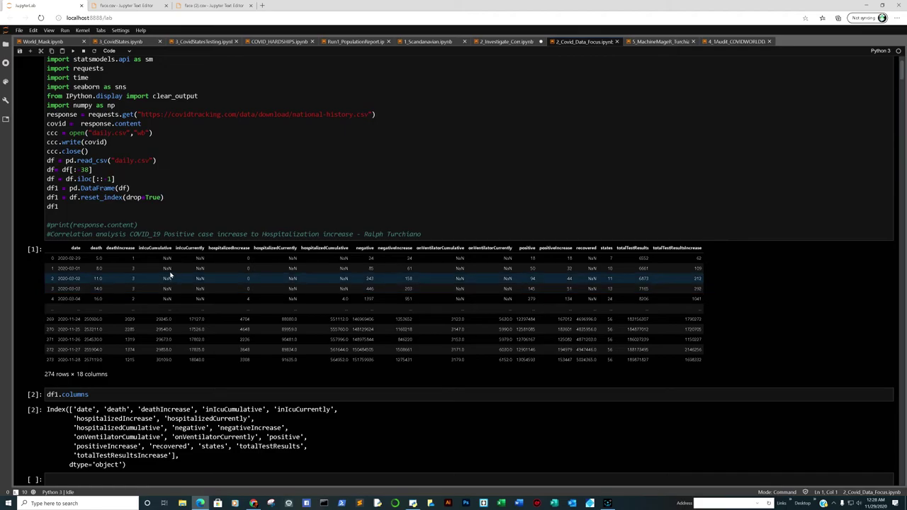
Examine the line chart comparing hospitalizedIncrease with positiveIncrease over the full date range
scroll(306, 170, "down", 20)
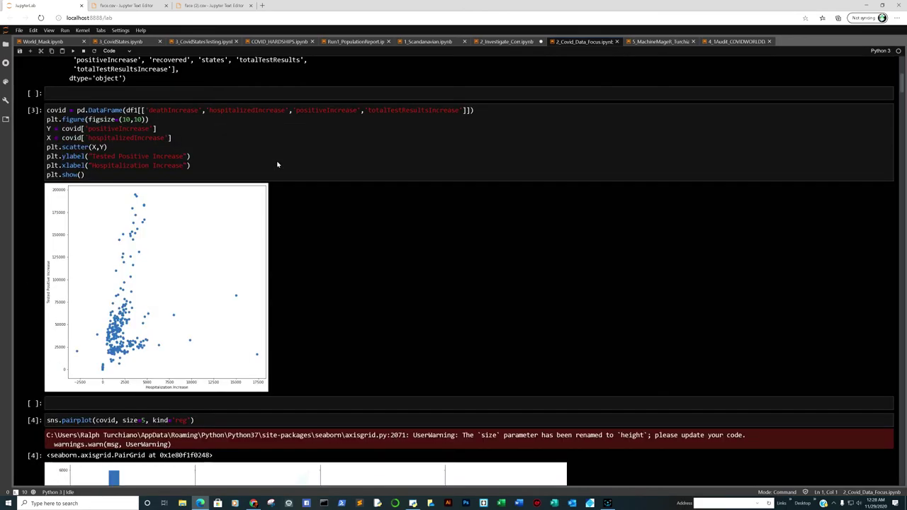
scroll(319, 169, "down", 12)
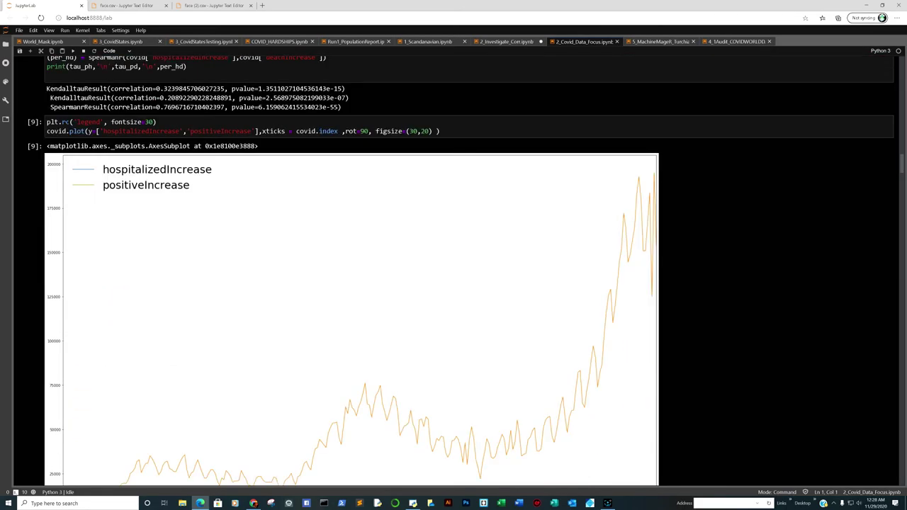
scroll(505, 233, "up", 4)
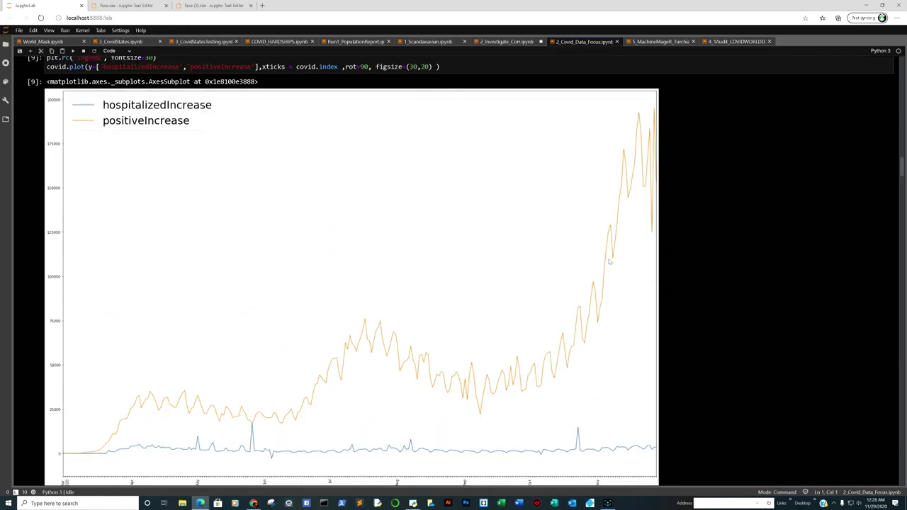
scroll(354, 356, "down", 2)
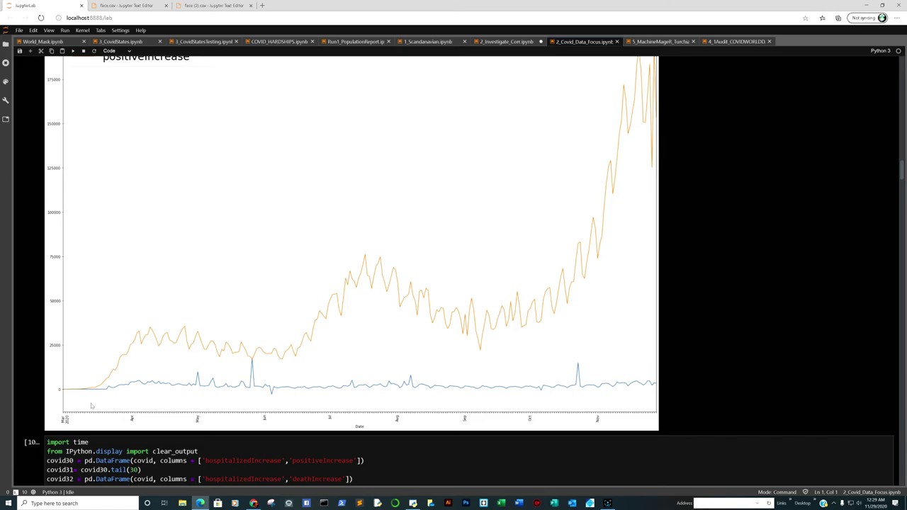
scroll(682, 179, "up", 2)
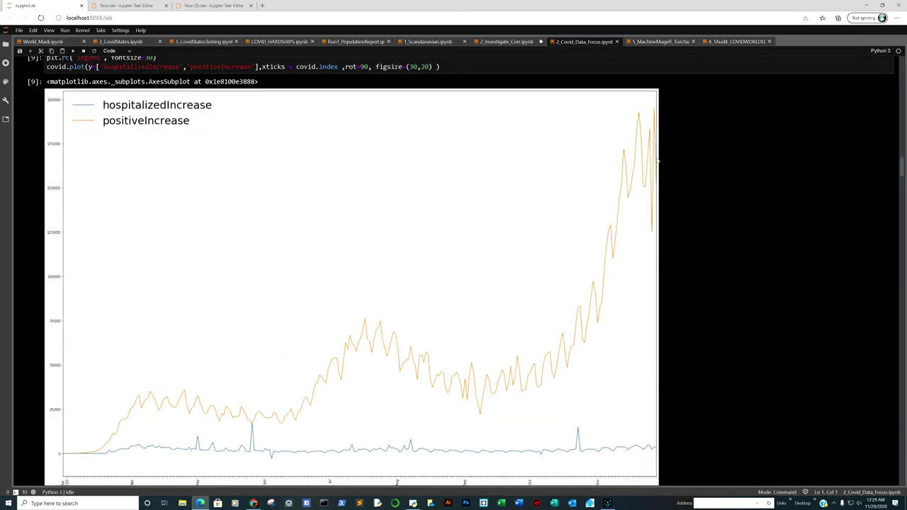
Review the log-change chart of hospitalizedIncrease and deathIncrease, and the 30-day hospitalizedIncrease and positiveIncrease chart with its daily table
scroll(657, 162, "down", 15)
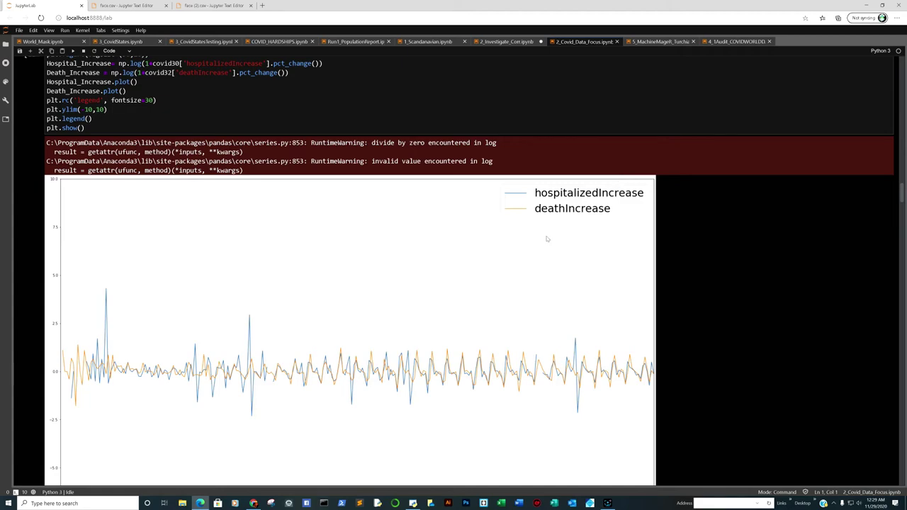
scroll(558, 225, "down", 2)
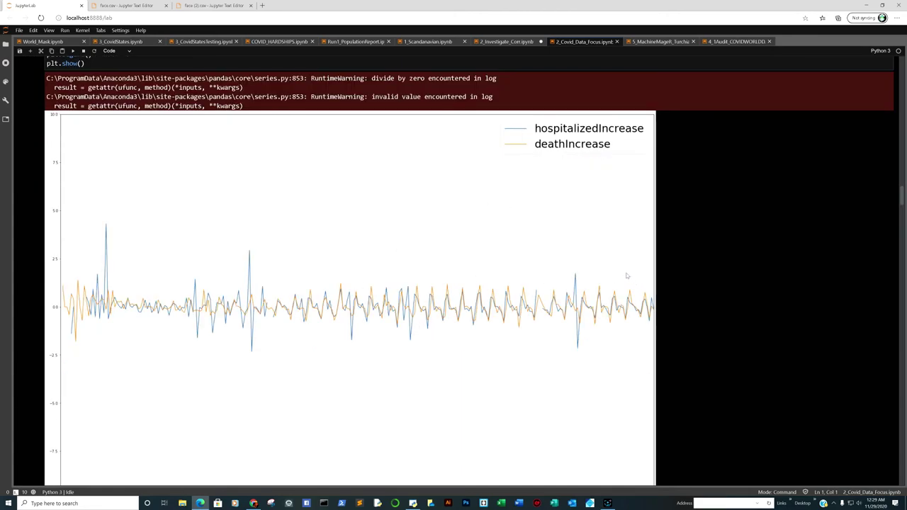
scroll(625, 268, "down", 10)
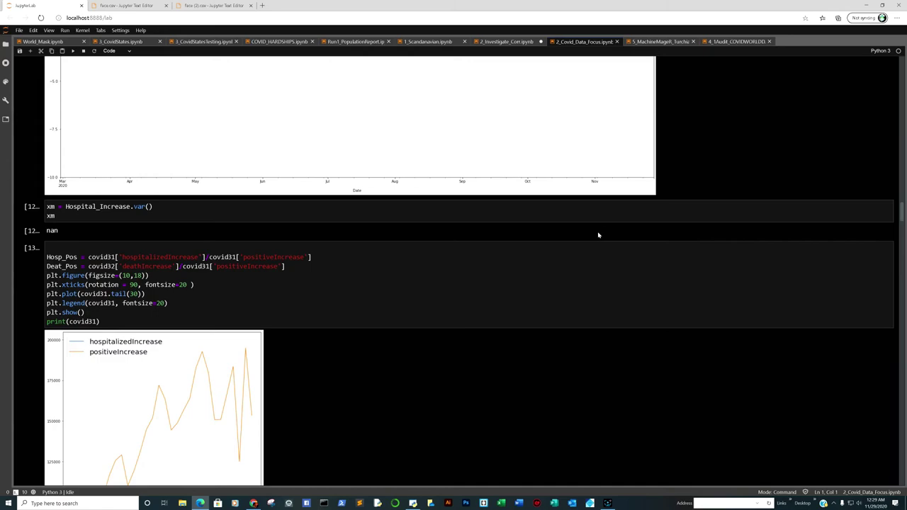
scroll(557, 209, "down", 8)
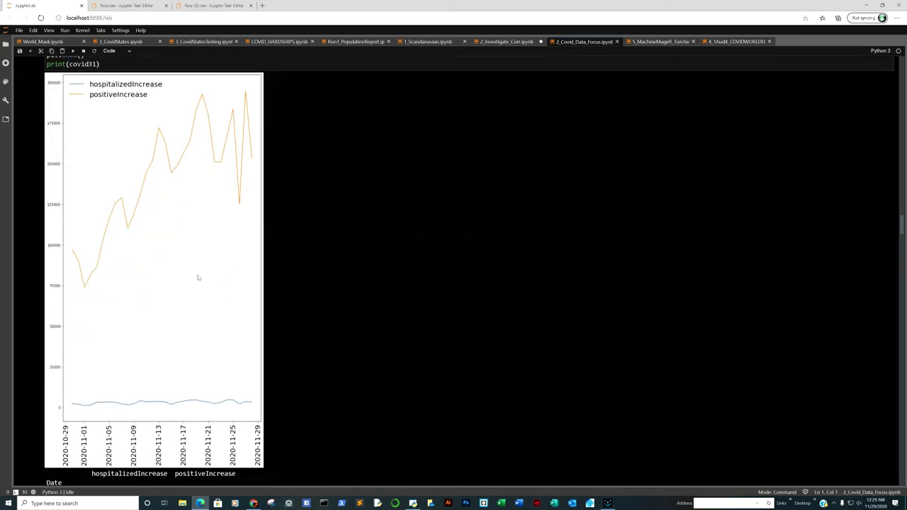
scroll(85, 336, "down", 2)
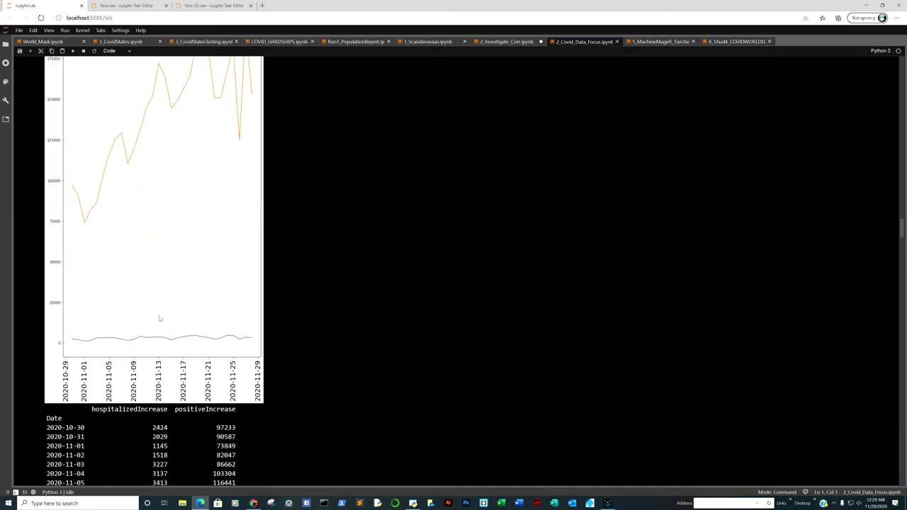
scroll(123, 228, "up", 2)
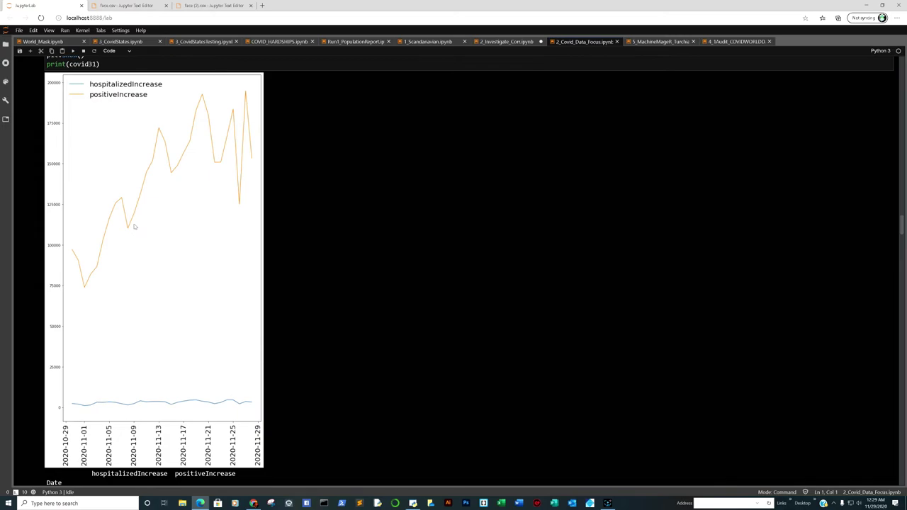
scroll(142, 160, "down", 15)
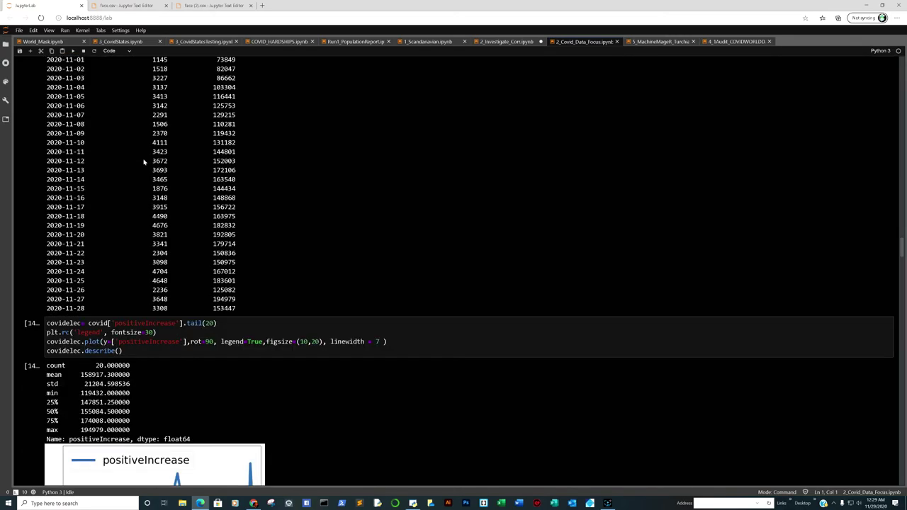
scroll(211, 59, "up", 2)
Examine the 20-day positiveIncrease chart and the Positive_to_Hospital% figures and chart
scroll(206, 163, "down", 15)
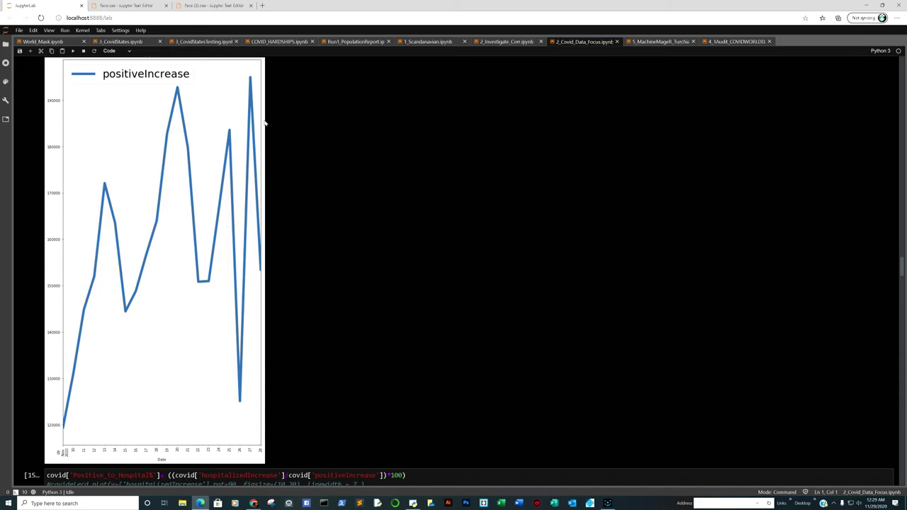
scroll(89, 393, "up", 2)
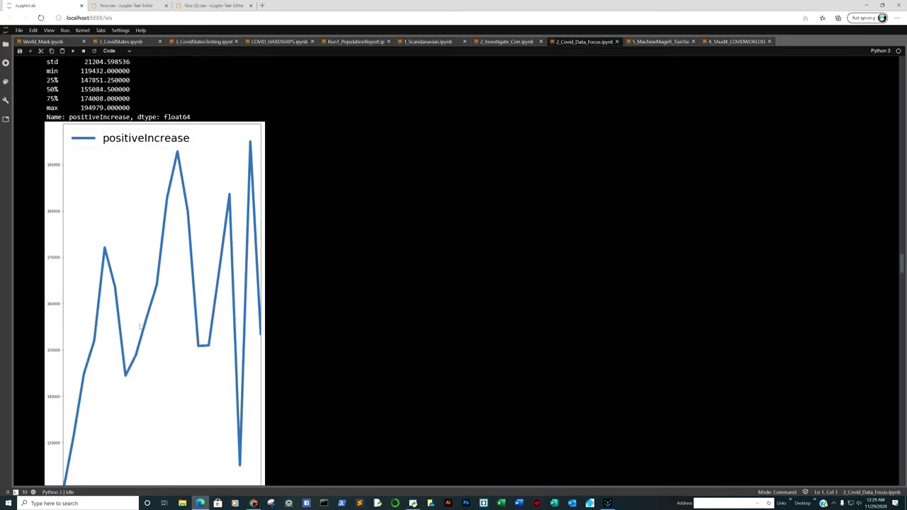
scroll(152, 327, "down", 10)
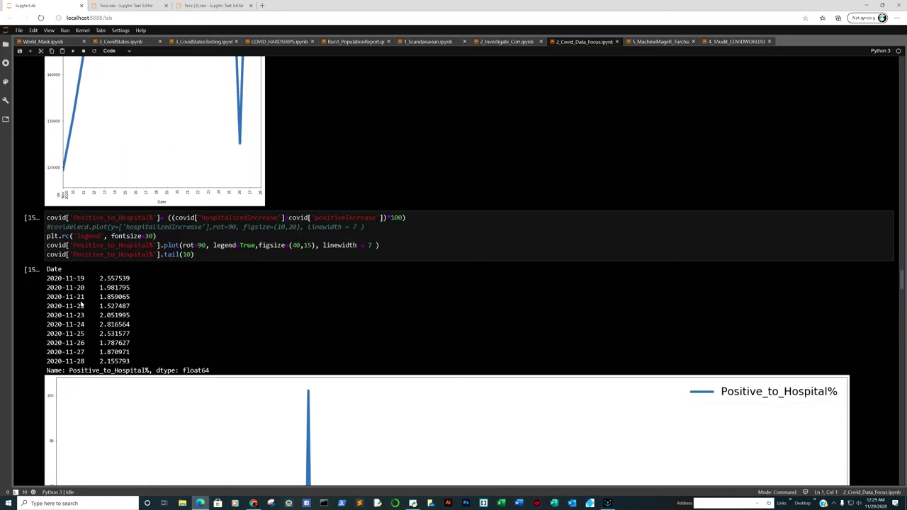
scroll(146, 261, "down", 4)
scroll(511, 313, "down", 4)
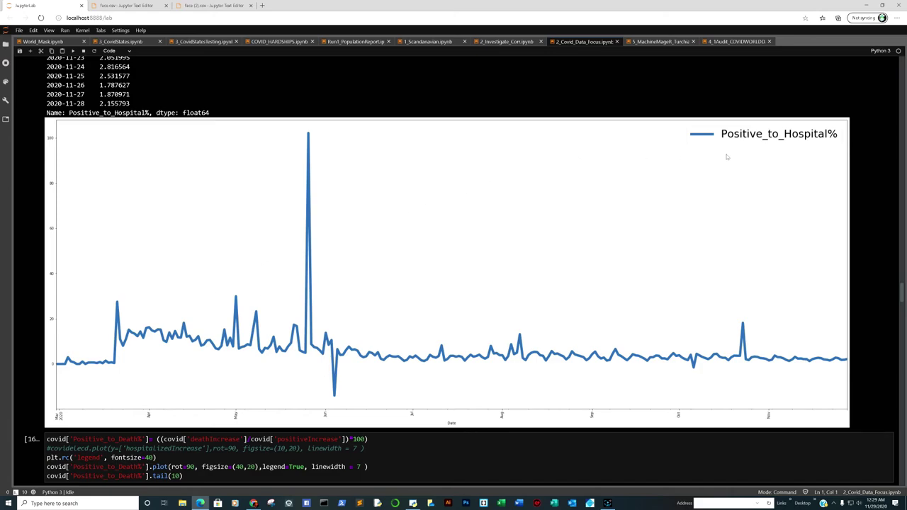
scroll(842, 326, "down", 5)
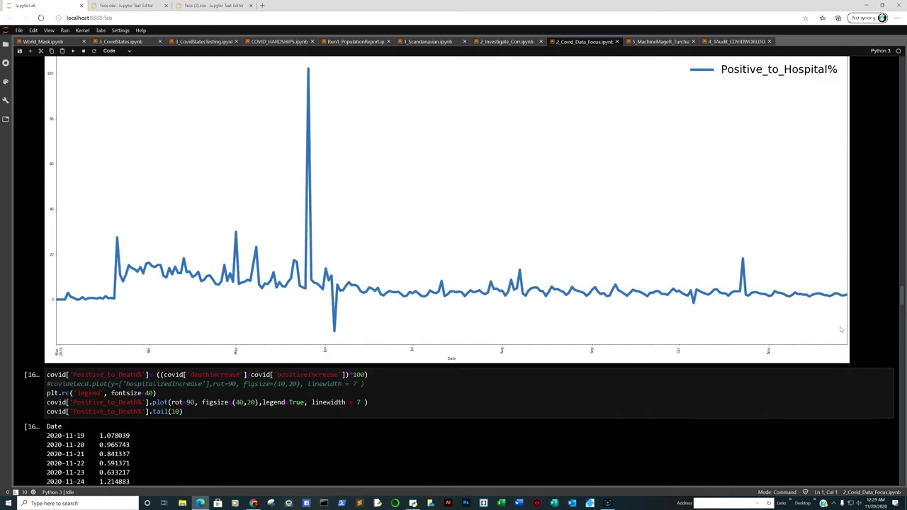
Examine the Positive_to_Death% line chart across its full date range
scroll(833, 319, "down", 3)
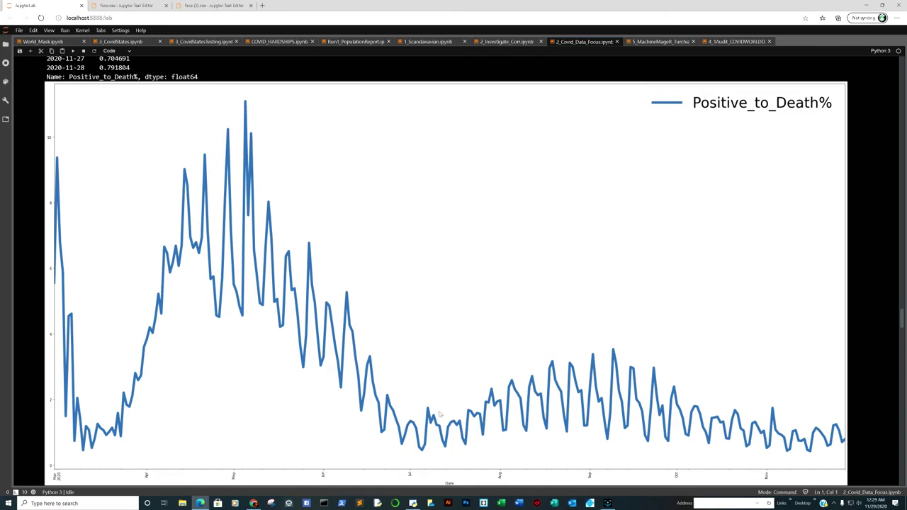
scroll(314, 248, "up", 1)
scroll(315, 248, "down", 1)
scroll(453, 352, "down", 2)
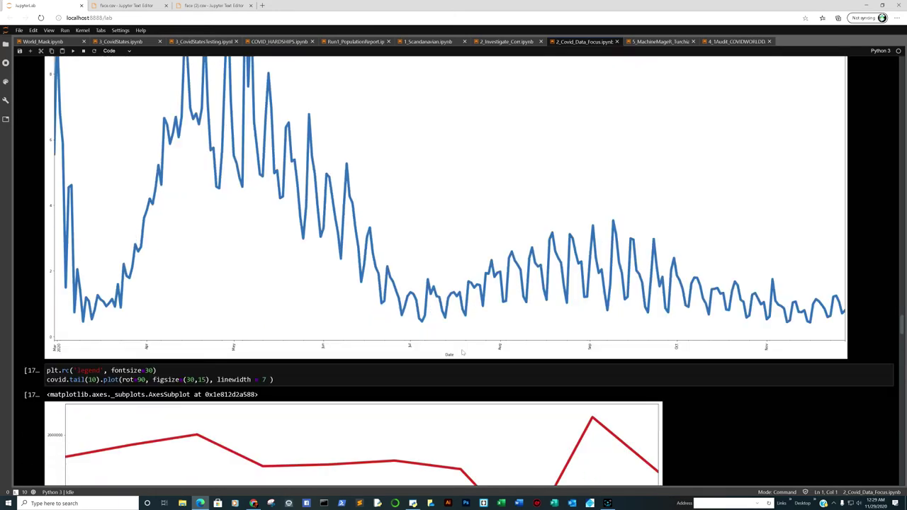
Look over the ten-day chart of all columns, the hospitalizations and deaths per case chart, and the covid33 hospitalizedIncrease and deathIncrease chart
scroll(462, 352, "down", 3)
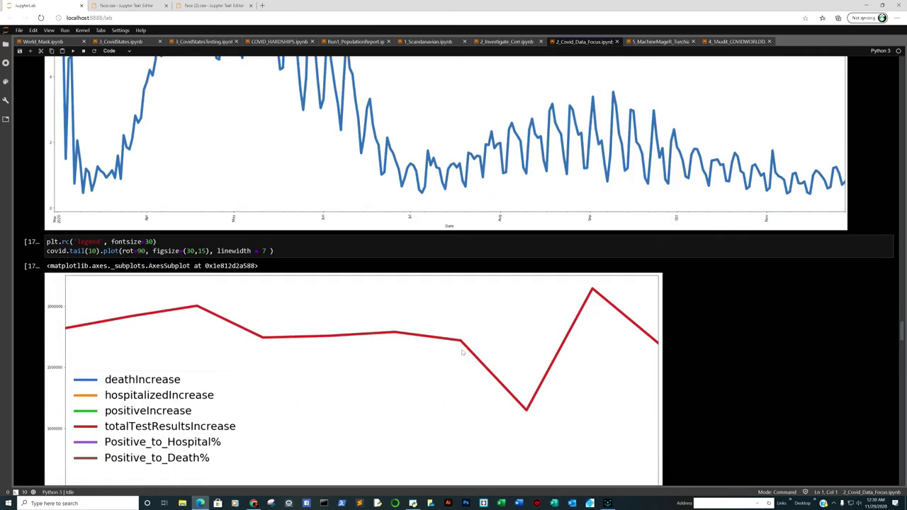
scroll(309, 342, "down", 5)
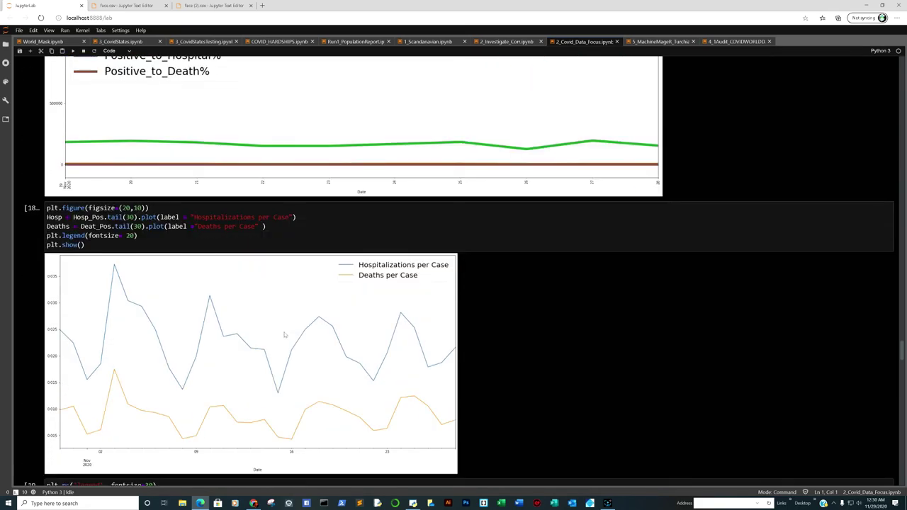
scroll(304, 319, "down", 8)
scroll(302, 319, "down", 4)
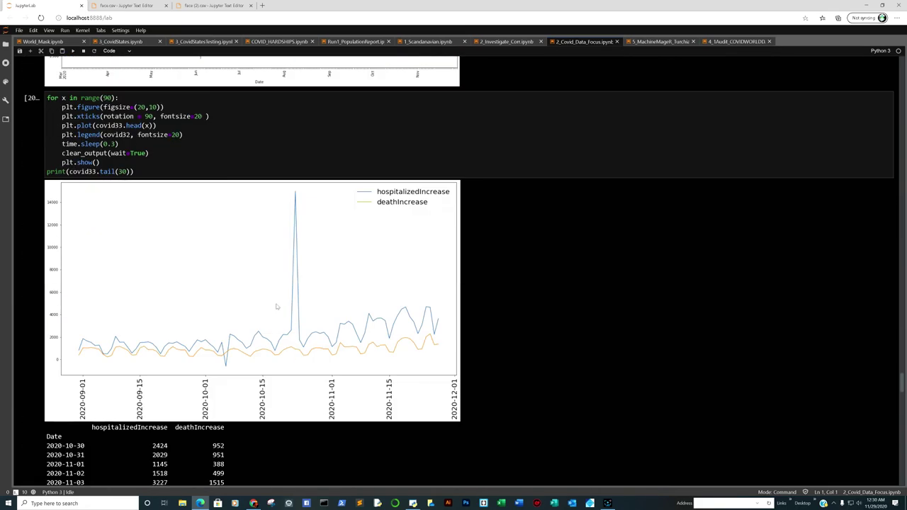
Review the scatter plot of death increase against hospitalization increase and the OLS regression summary beneath it
scroll(425, 195, "down", 15)
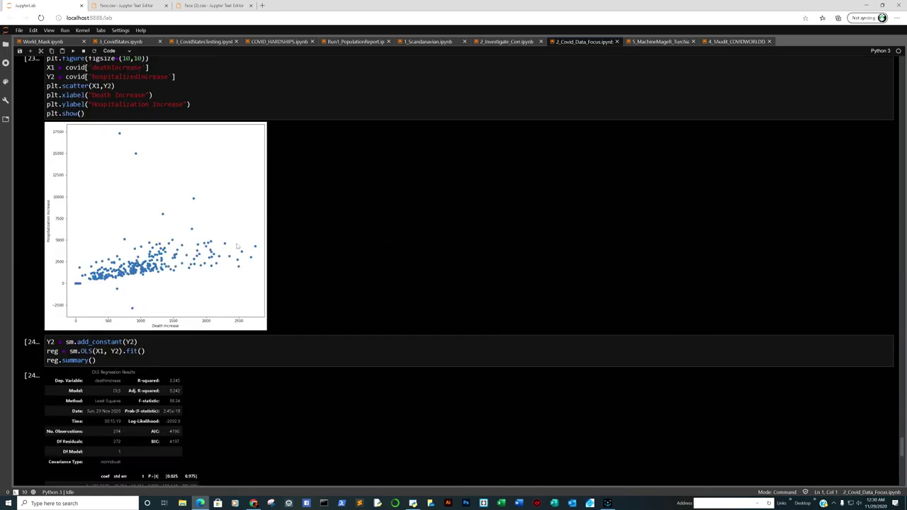
scroll(212, 269, "down", 5)
scroll(321, 255, "up", 4)
scroll(767, 61, "up", 2)
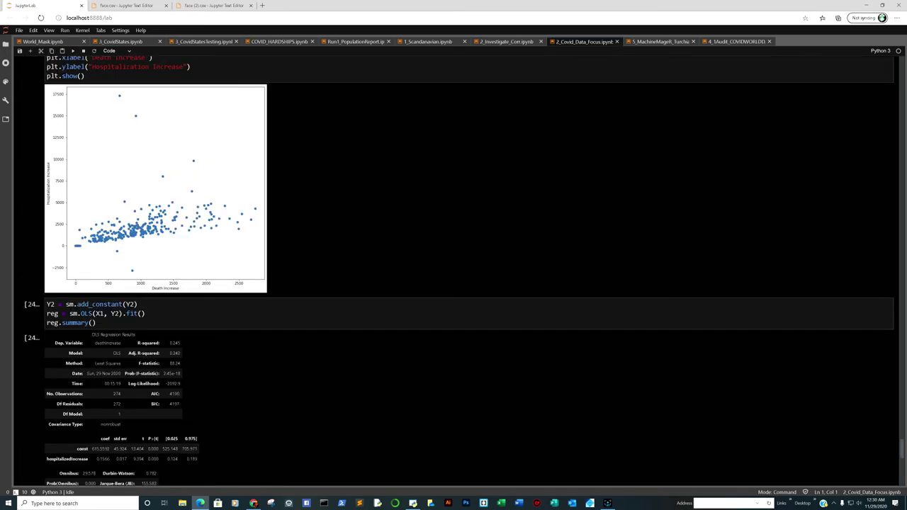
Open the 4_1Audit_COVIDWORLDDATA notebook and review its world data tables, smoothed cases and deaths per million charts, and mortality percentage charts
left_click(727, 42)
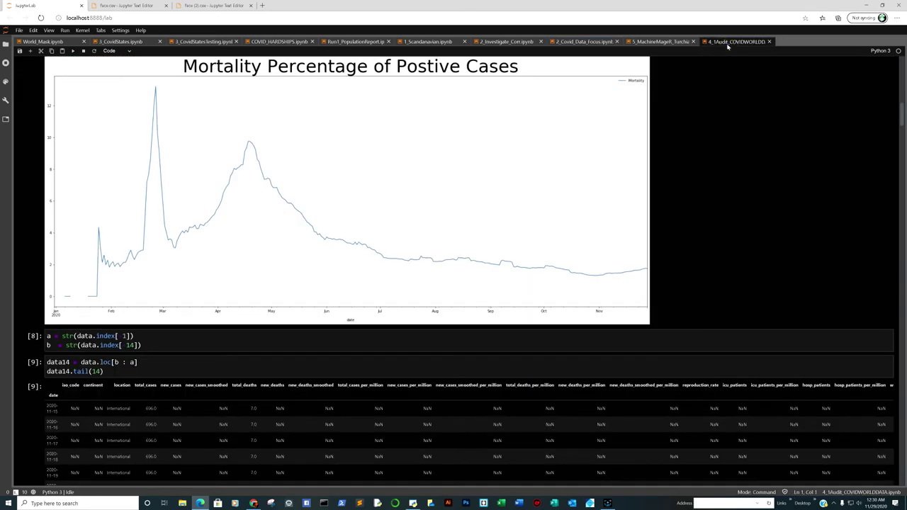
scroll(396, 192, "up", 5)
scroll(379, 195, "up", 5)
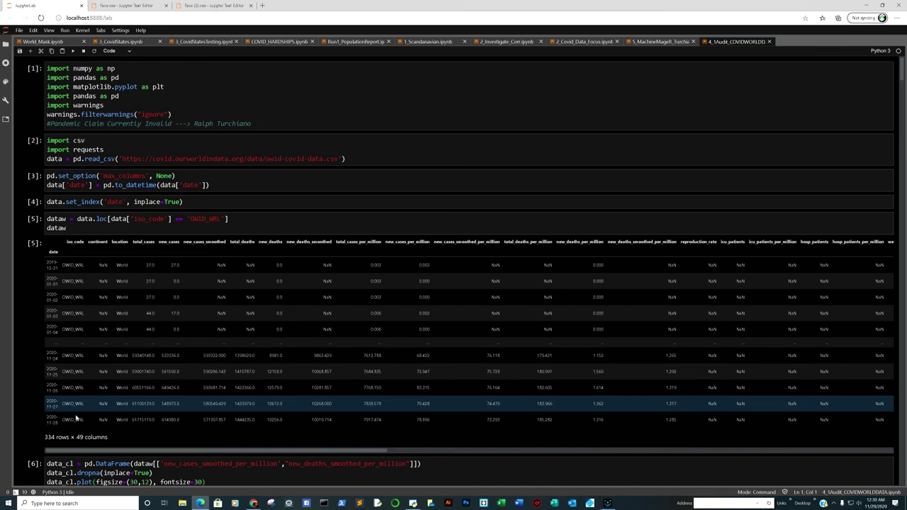
scroll(132, 367, "down", 5)
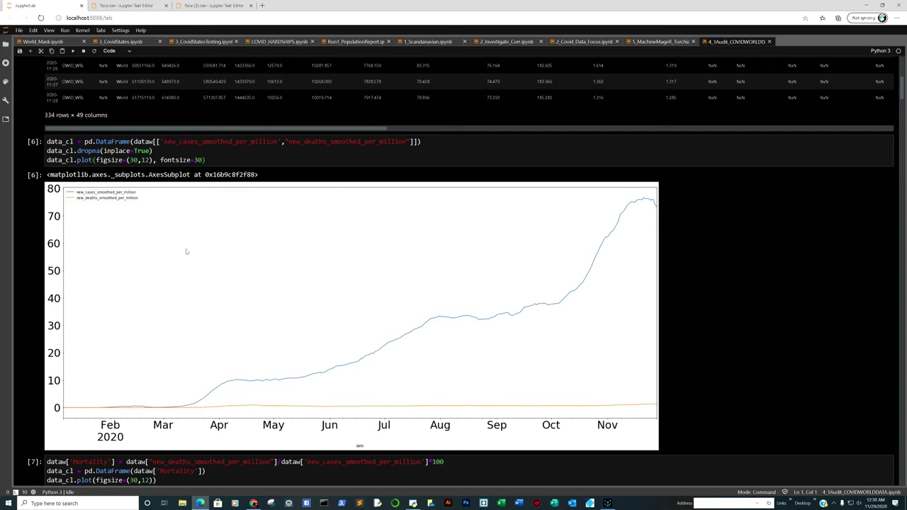
scroll(636, 402, "down", 3)
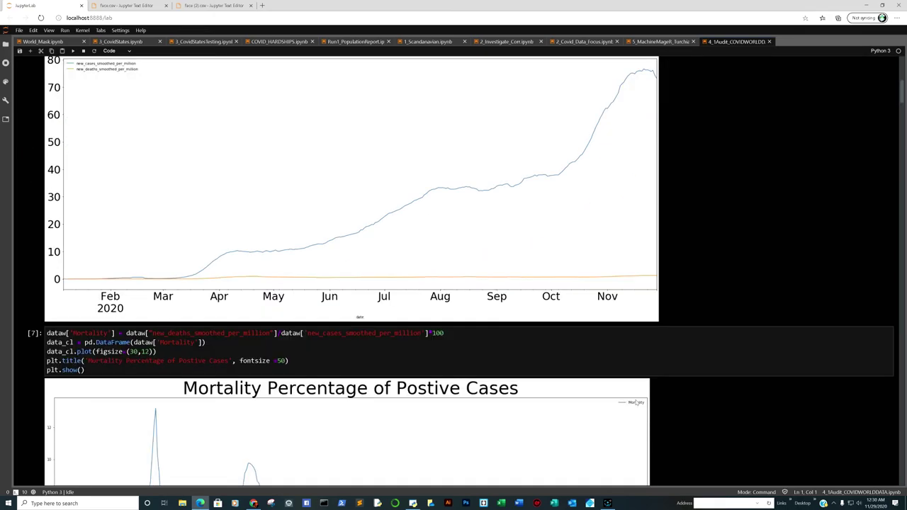
scroll(636, 402, "down", 6)
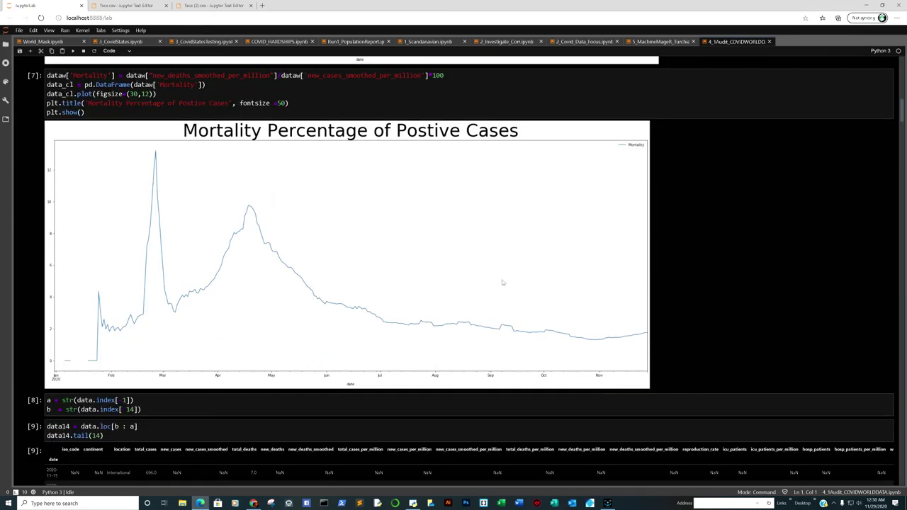
scroll(602, 335, "down", 7)
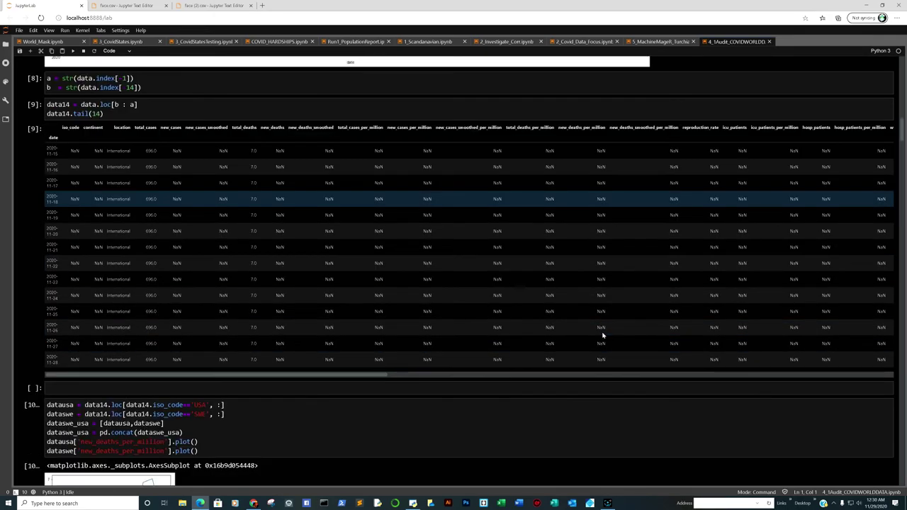
scroll(478, 318, "down", 15)
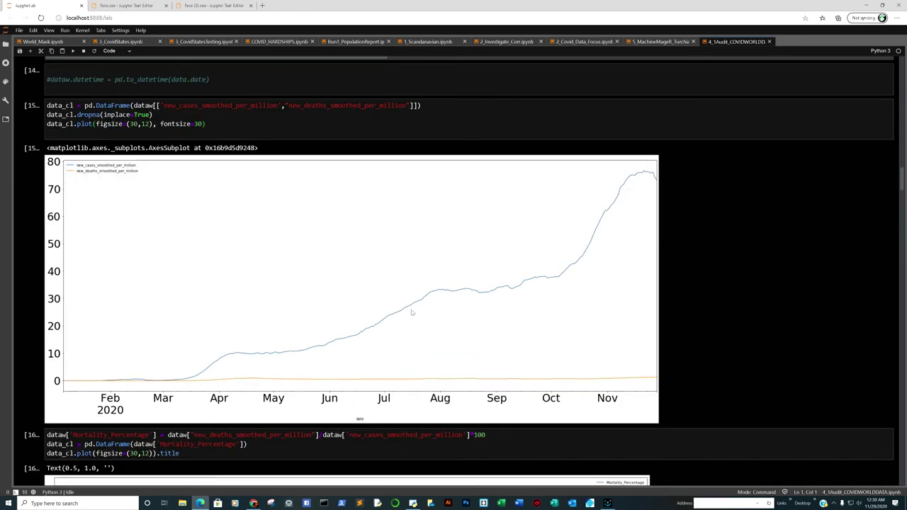
scroll(534, 365, "down", 7)
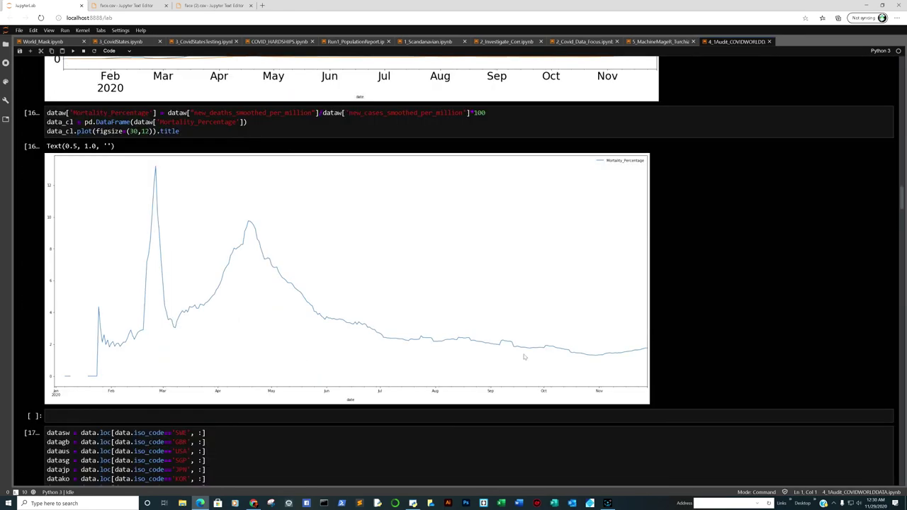
Examine the new_cases_smoothed_per_million chart comparing the lockdown and minor-restriction countries, including its legend and full date range
scroll(530, 274, "down", 15)
scroll(560, 319, "down", 5)
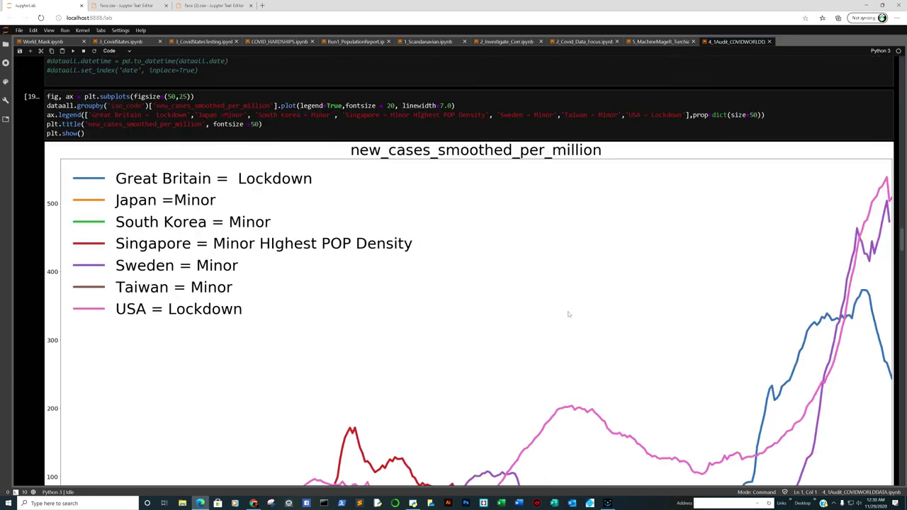
scroll(295, 146, "up", 2)
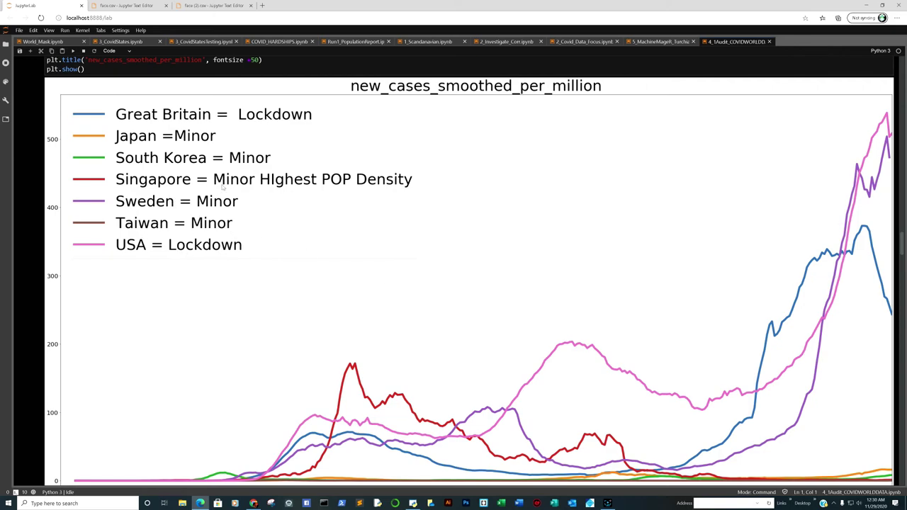
scroll(748, 327, "down", 1)
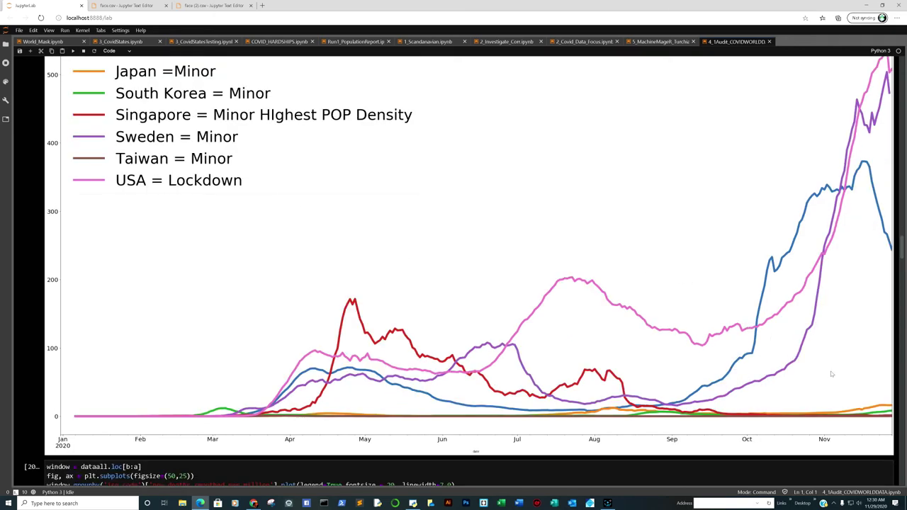
scroll(822, 297, "up", 1)
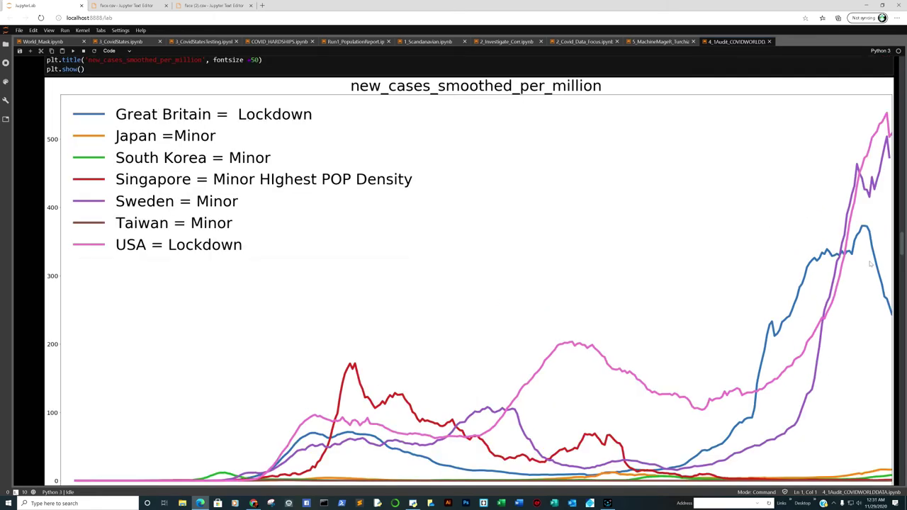
Examine the New Deaths per Million chart comparing the seven countries from 15 to 28 November 2020
scroll(865, 238, "down", 8)
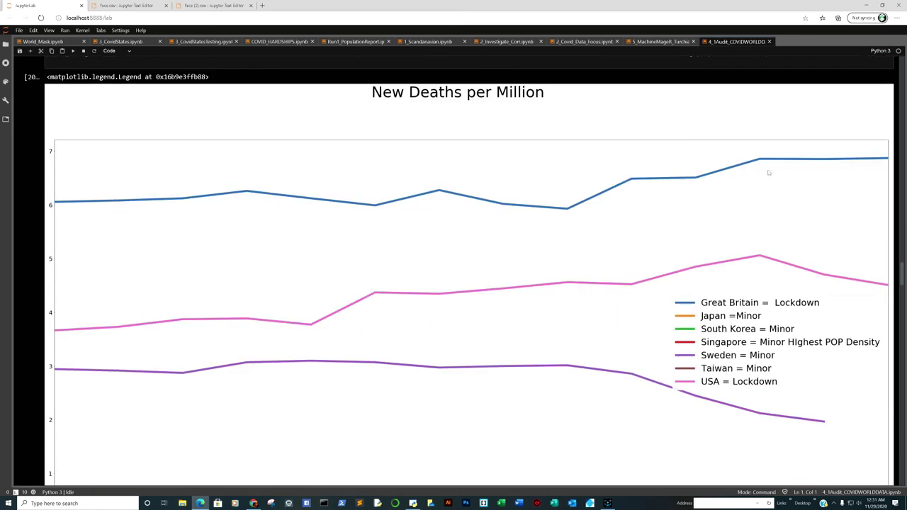
scroll(767, 175, "down", 3)
scroll(649, 195, "up", 2)
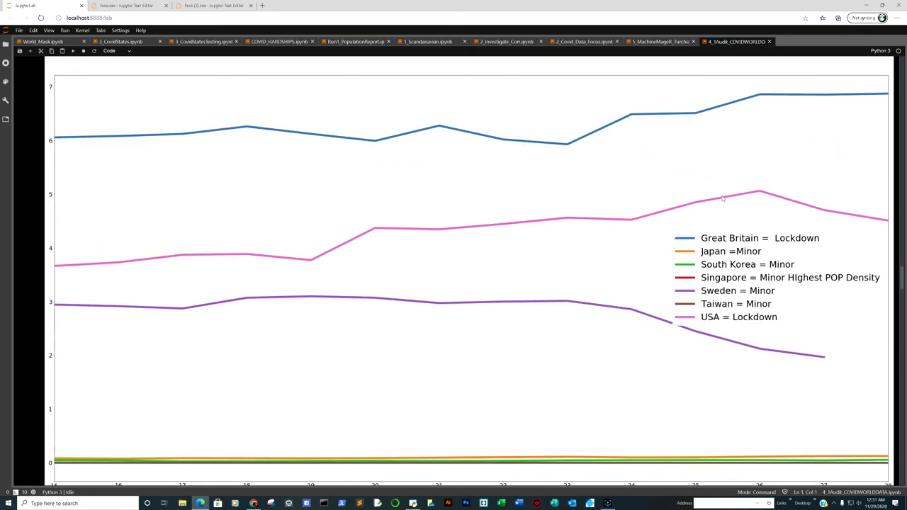
scroll(751, 305, "down", 1)
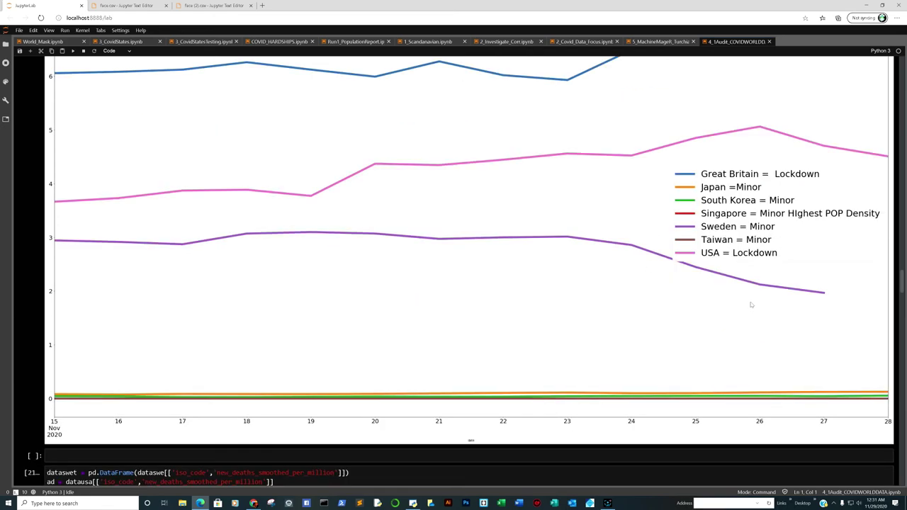
scroll(801, 302, "up", 1)
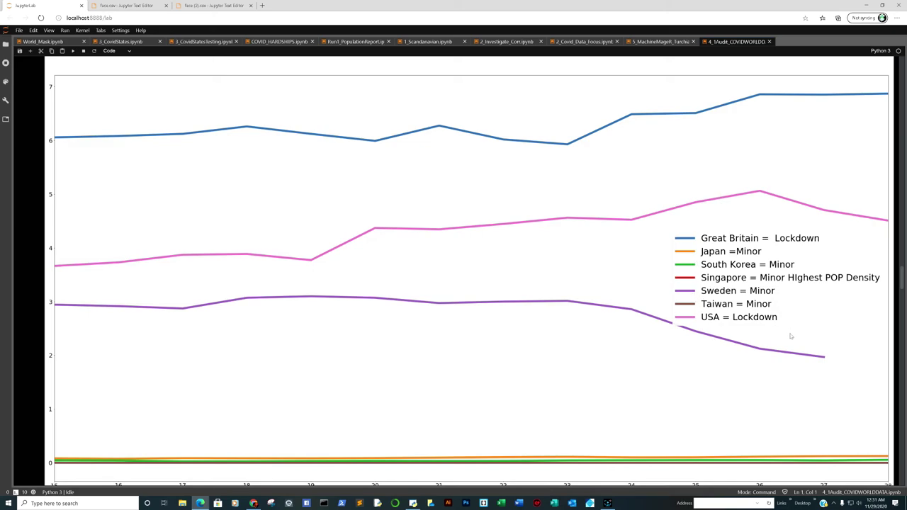
scroll(698, 359, "down", 8)
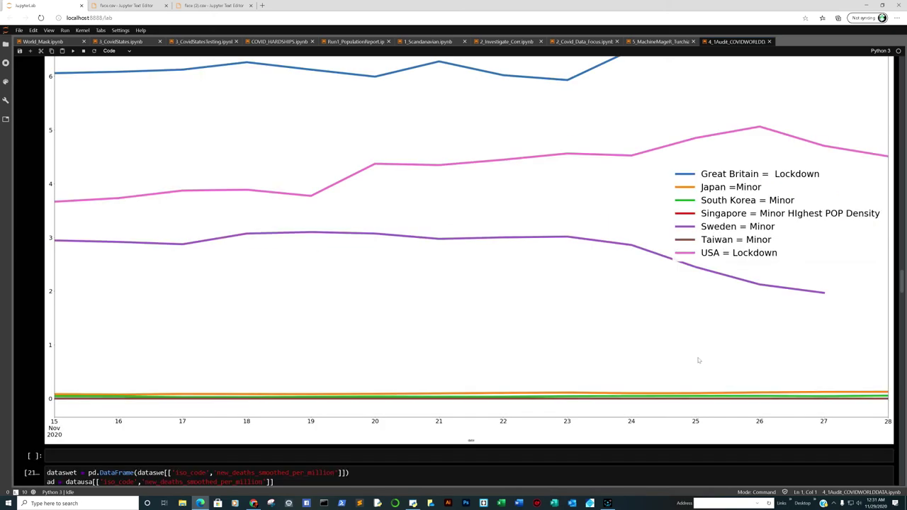
Compare Sweden and USA in the new_deaths_smoothed_per_million chart and in the new_deaths table and chart
scroll(693, 354, "down", 2)
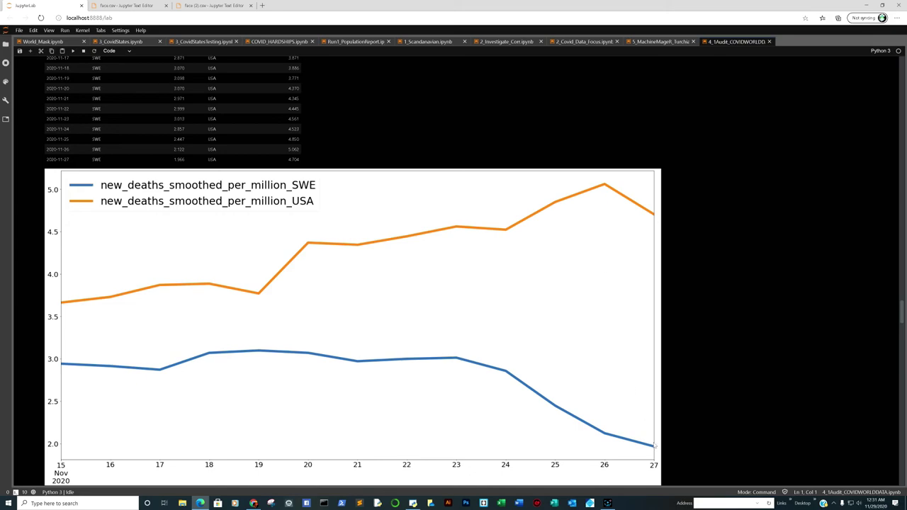
scroll(653, 446, "down", 3)
scroll(638, 438, "down", 5)
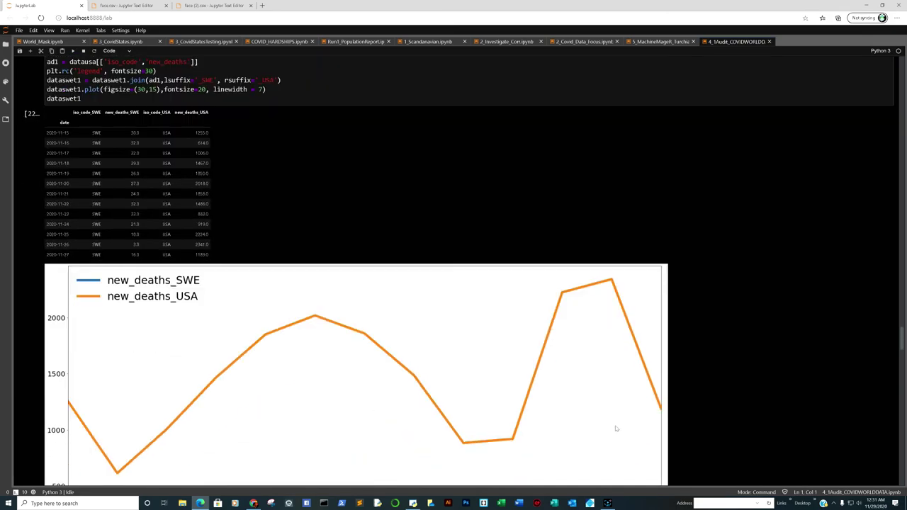
scroll(311, 260, "up", 8)
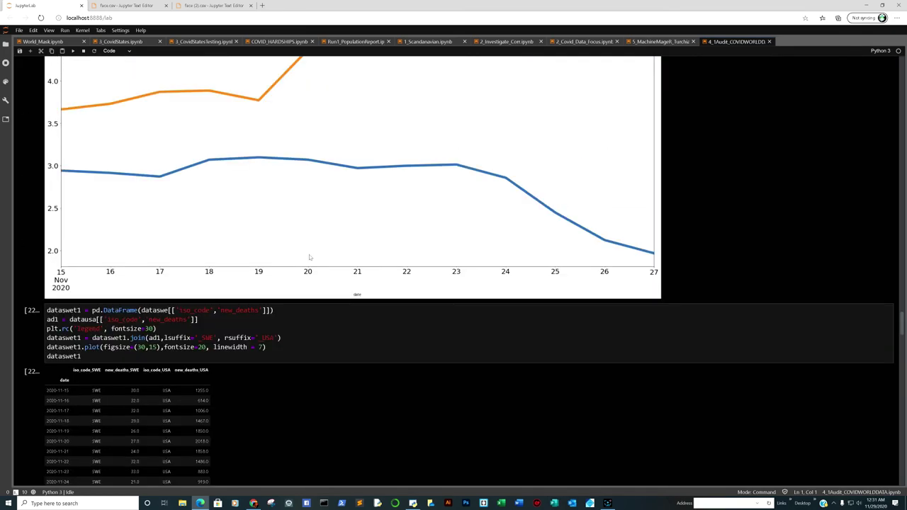
scroll(301, 243, "down", 1)
scroll(299, 245, "down", 6)
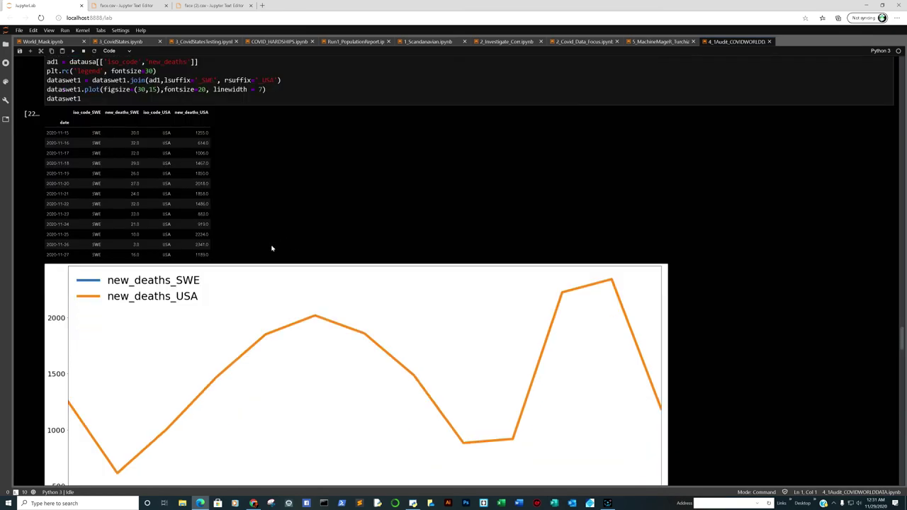
scroll(205, 273, "down", 3)
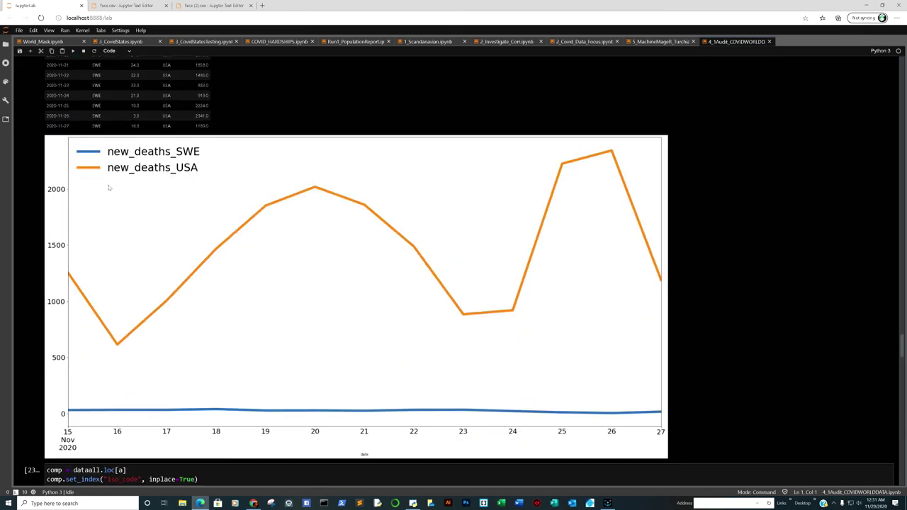
scroll(143, 189, "up", 3)
scroll(133, 187, "up", 5)
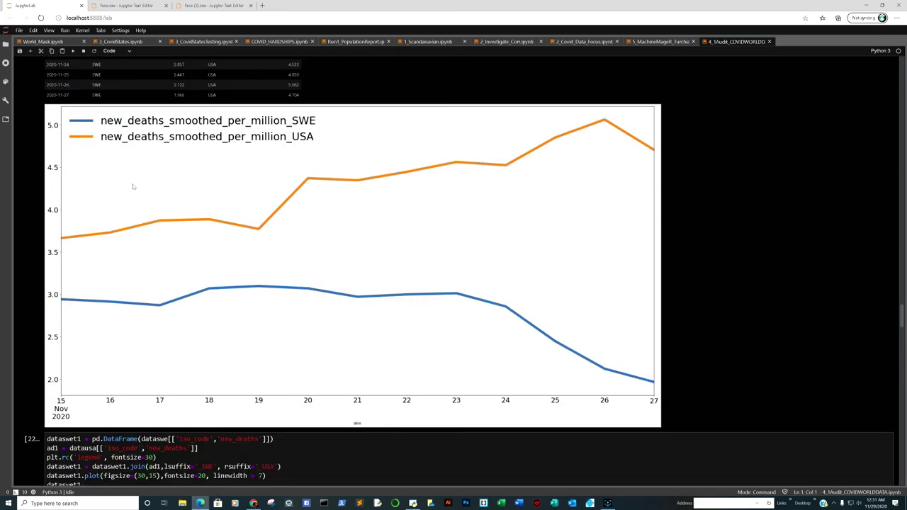
scroll(243, 185, "down", 6)
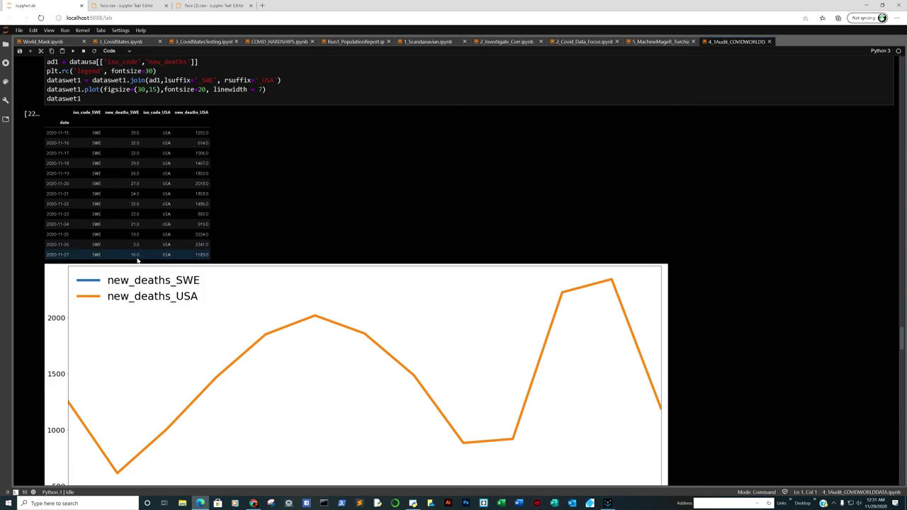
scroll(224, 265, "down", 3)
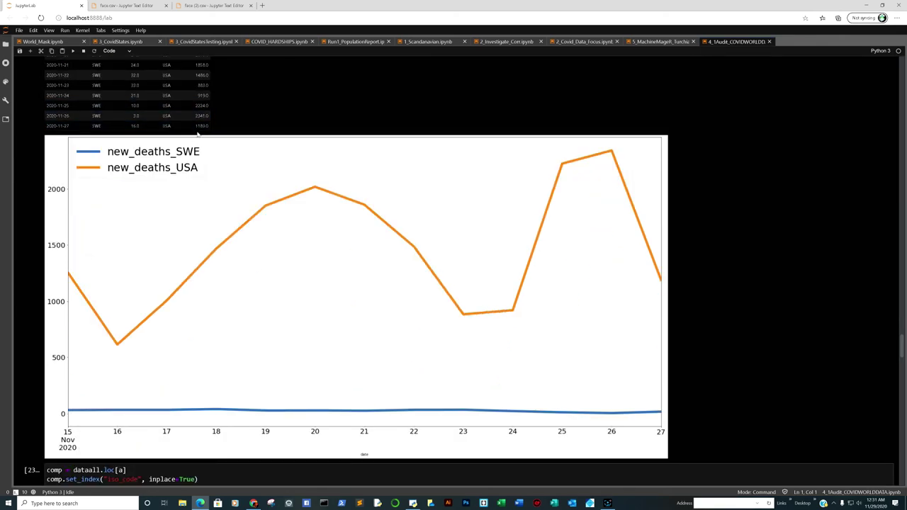
Look over the bar charts of total cases and deaths per million by country and of worldwide deaths by reason
scroll(583, 182, "up", 1)
scroll(608, 187, "down", 7)
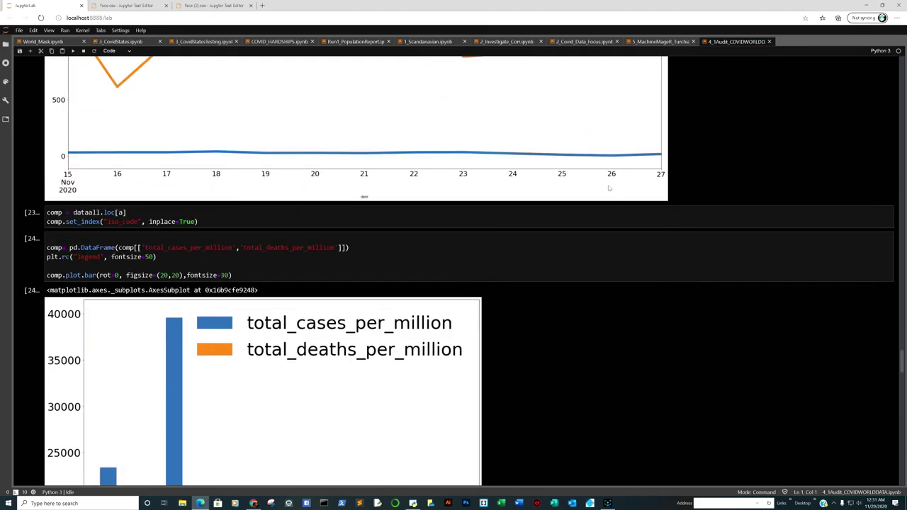
scroll(520, 203, "down", 9)
scroll(425, 177, "down", 16)
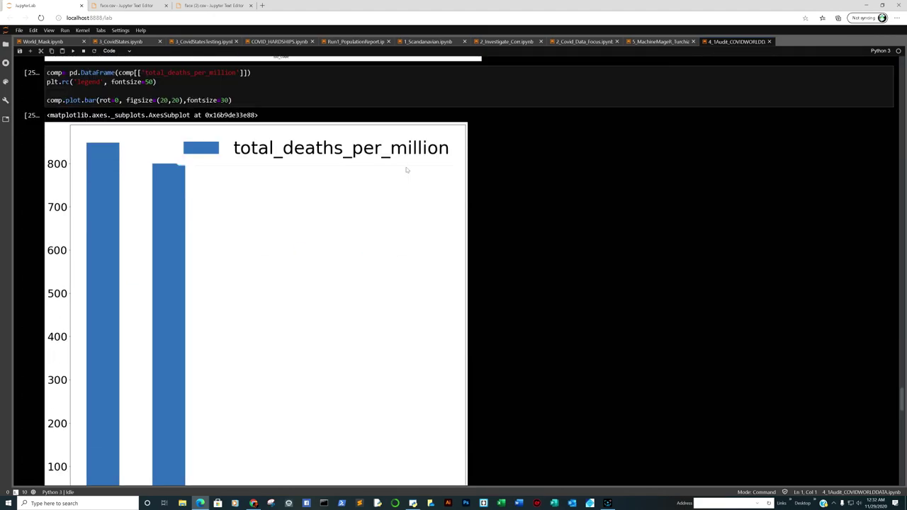
scroll(406, 170, "down", 20)
scroll(406, 170, "up", 9)
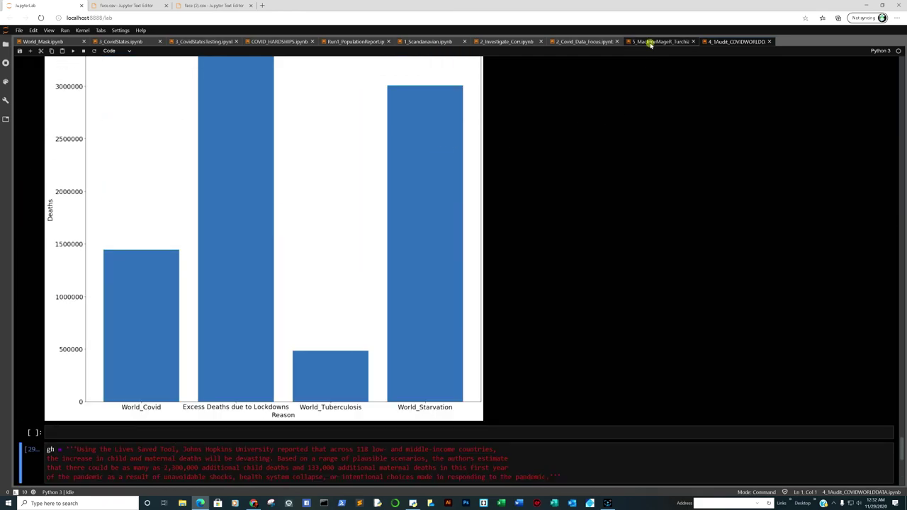
Open the 5_MachineMageR notebook and review its current USA new deaths chart and the total cases and new cases per million predictions
left_click(650, 44)
scroll(287, 144, "down", 4)
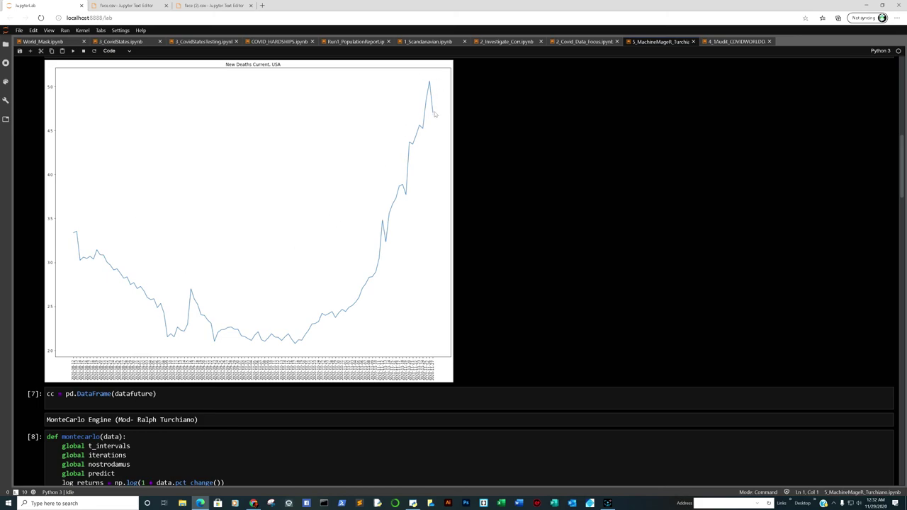
scroll(435, 114, "up", 7)
scroll(435, 114, "down", 20)
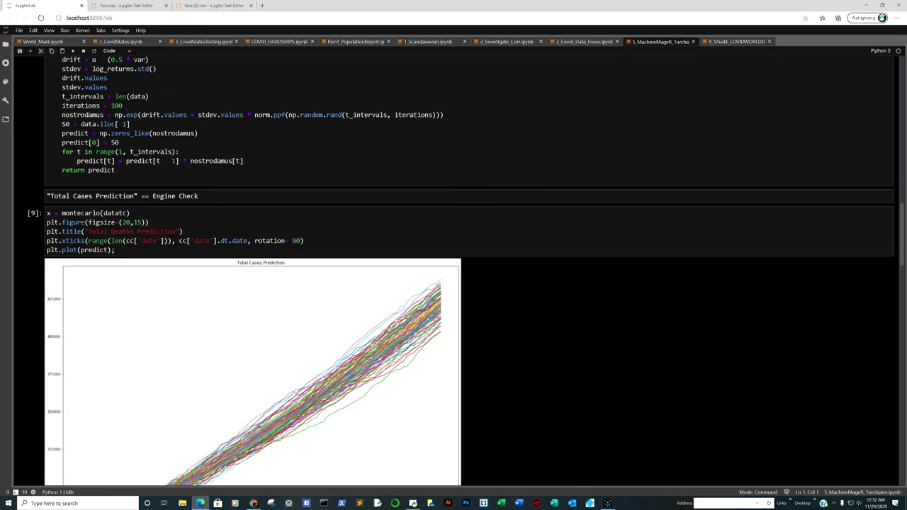
scroll(354, 117, "down", 6)
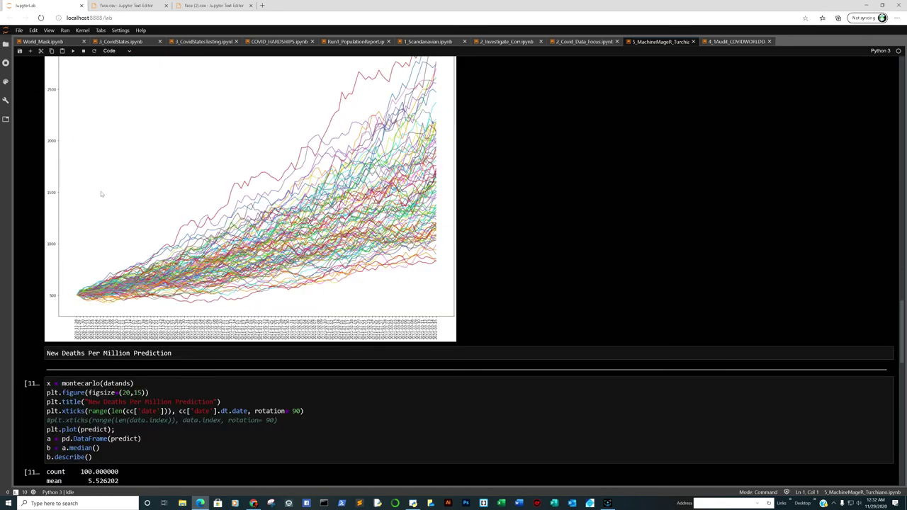
scroll(216, 141, "up", 2)
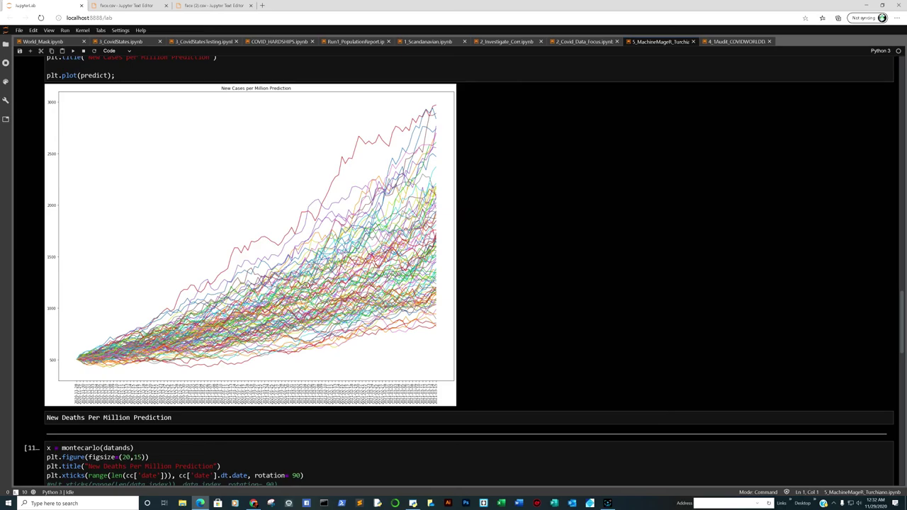
Examine the New Deaths Per Million Prediction chart together with the descriptive statistics of the simulated medians
scroll(141, 325, "down", 10)
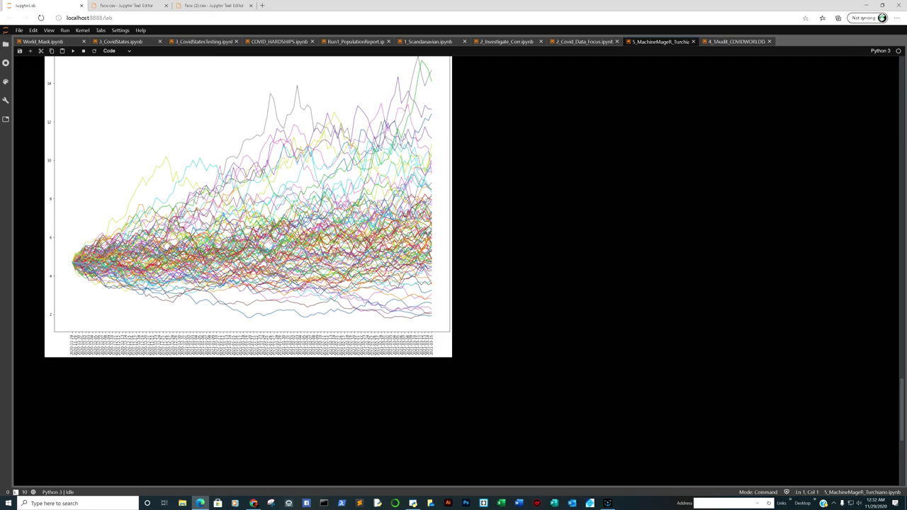
scroll(196, 267, "down", 4)
scroll(197, 267, "up", 10)
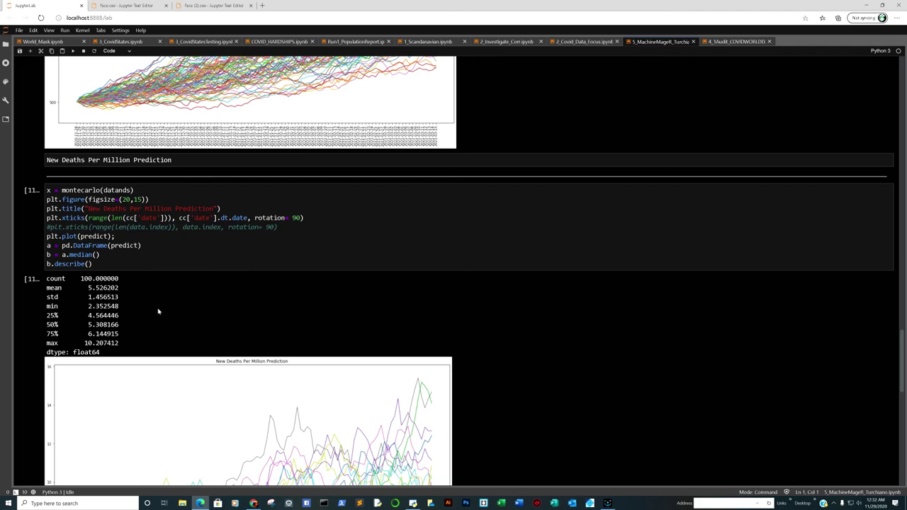
scroll(158, 312, "down", 2)
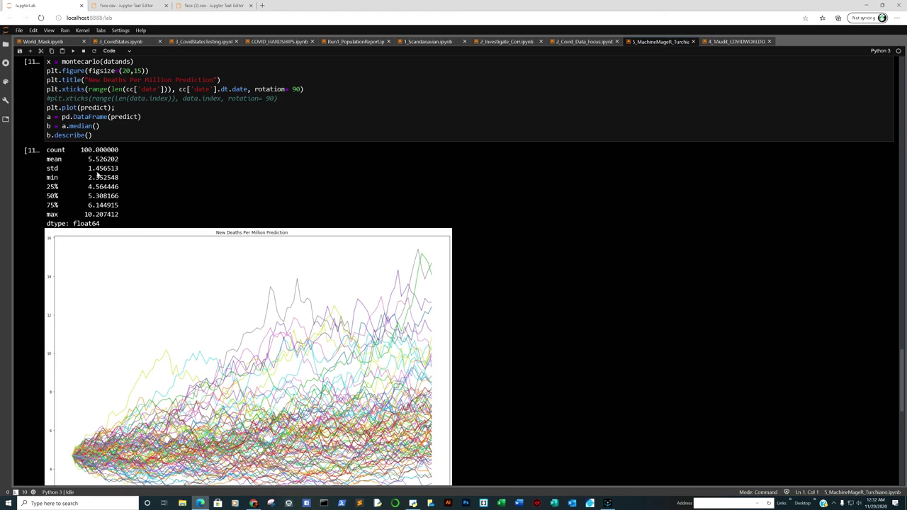
scroll(153, 242, "down", 1)
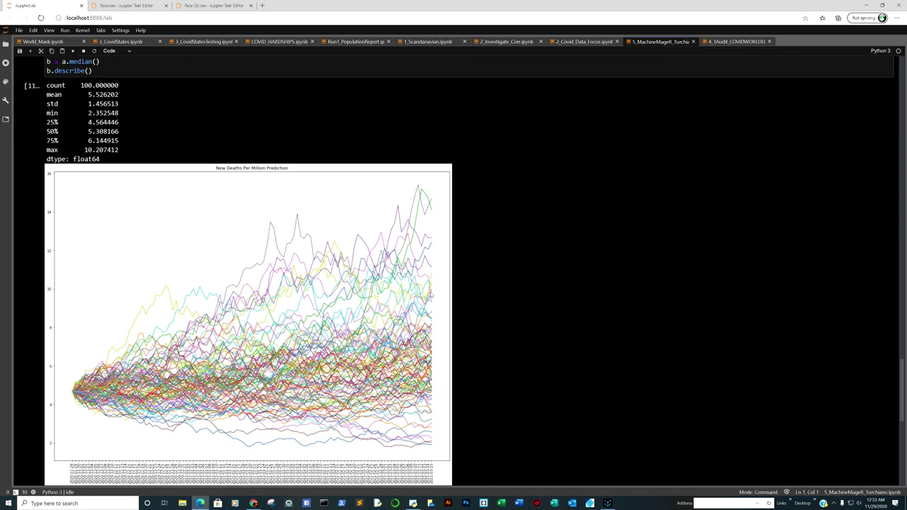
Review the AL death versus totalTestResults regression plot in the 3_CovidStatesTesting notebook and bring up the Screen Recorder window
left_click(188, 42)
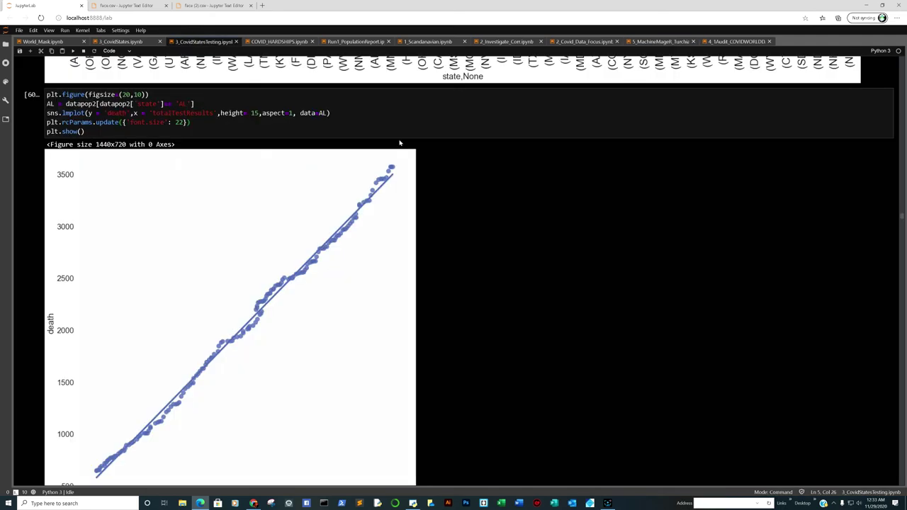
scroll(407, 147, "down", 2)
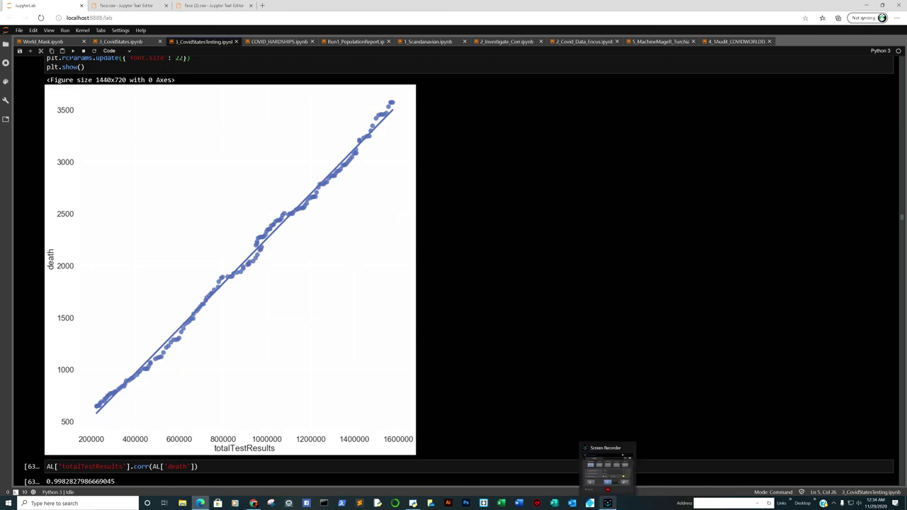
left_click(607, 503)
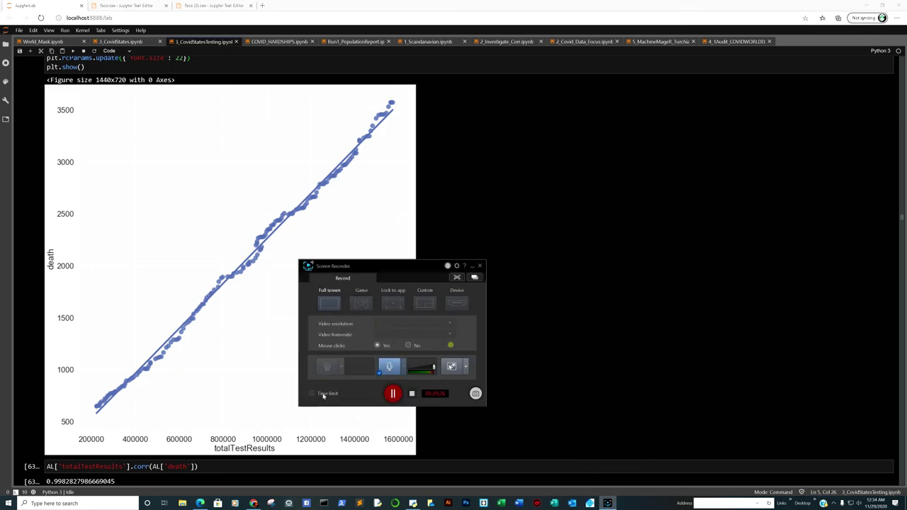